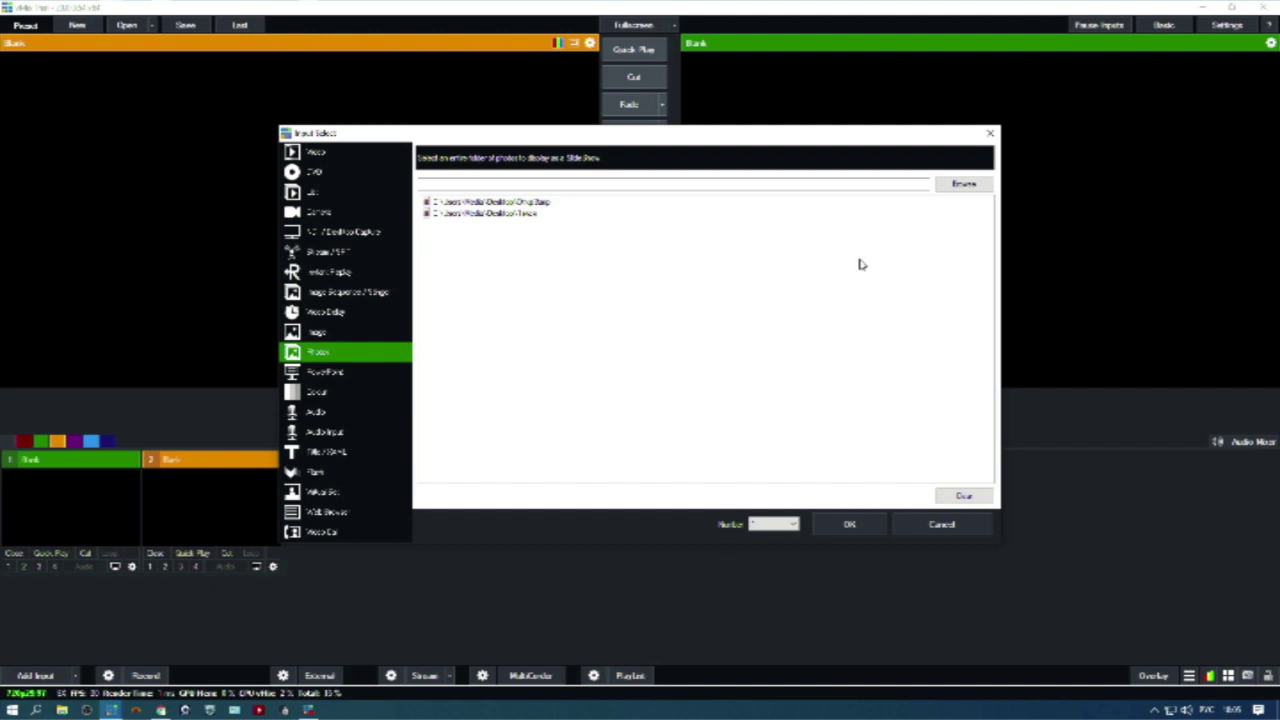
# Add the desktop folder ОткрЗакр as a Photos slideshow input.
pyautogui.click(968, 188)
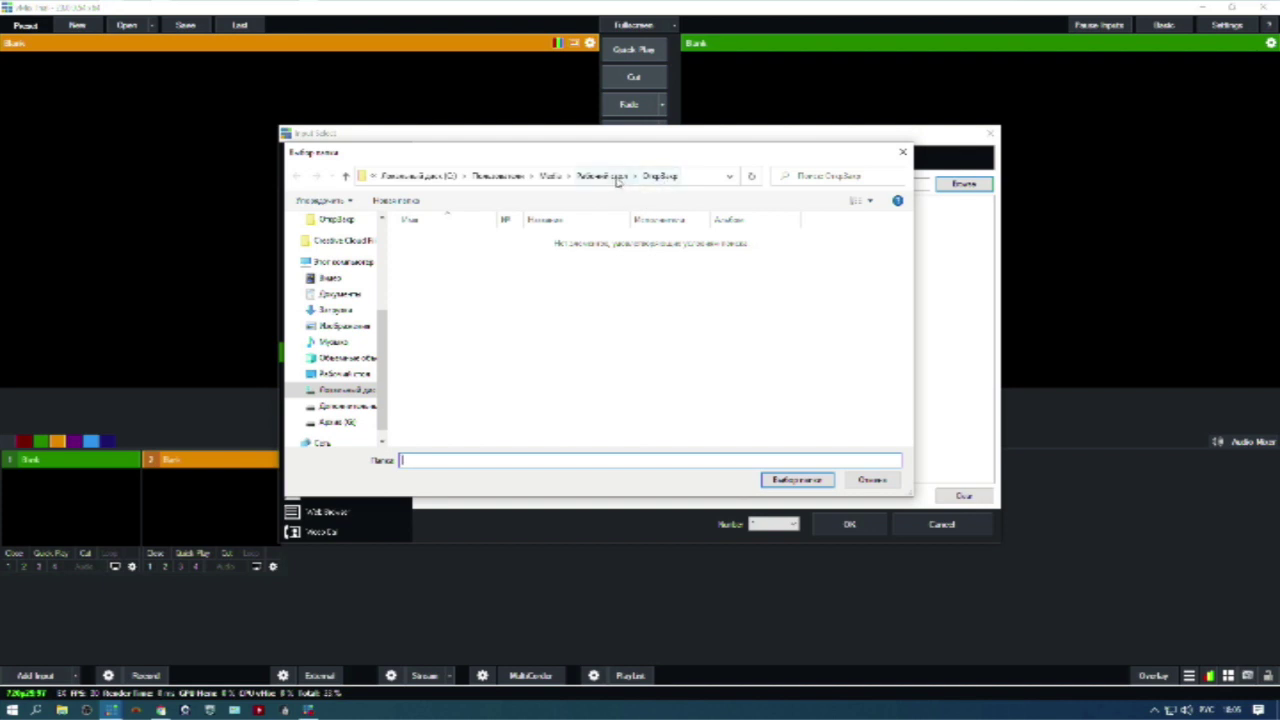
pyautogui.click(340, 374)
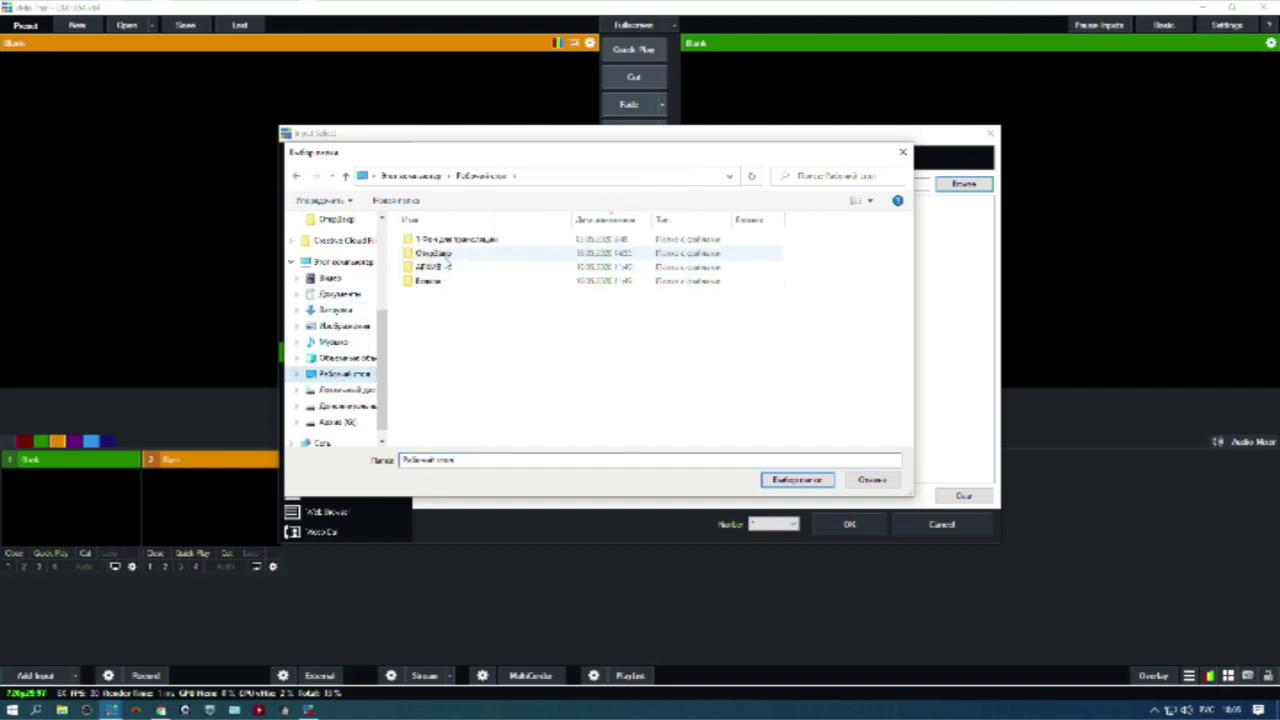
pyautogui.doubleClick(444, 255)
pyautogui.click(795, 481)
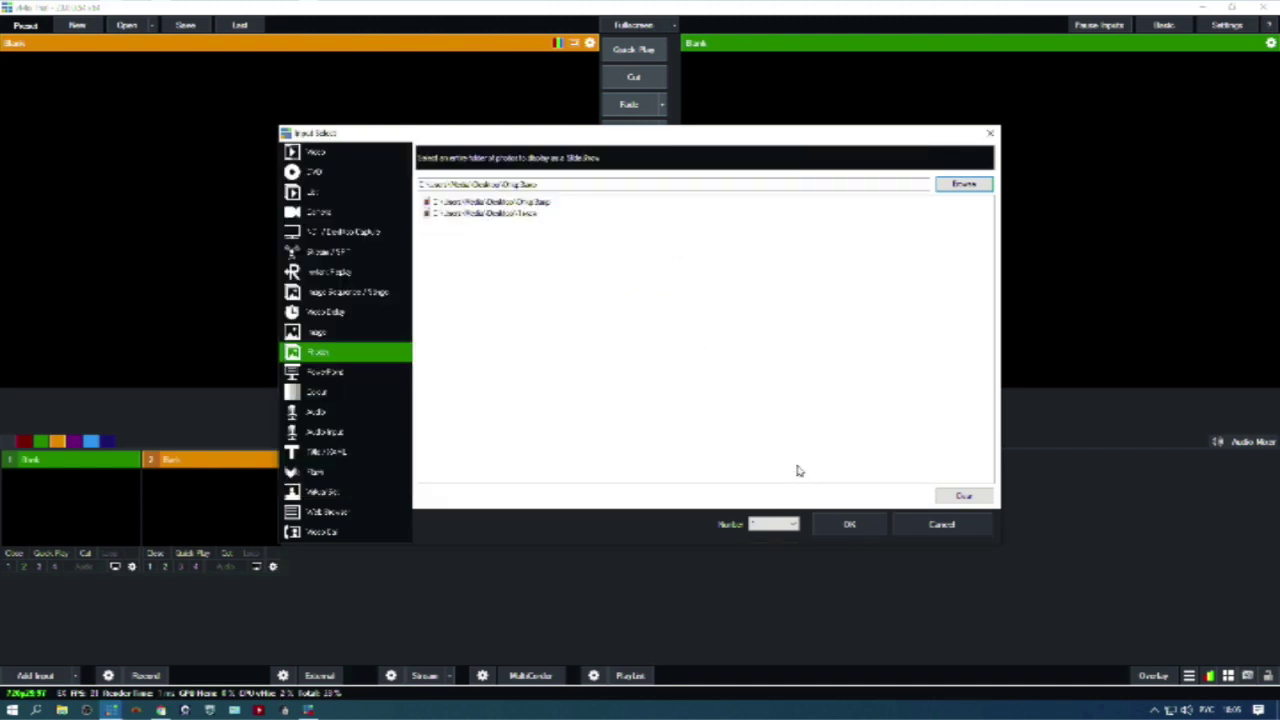
pyautogui.click(875, 524)
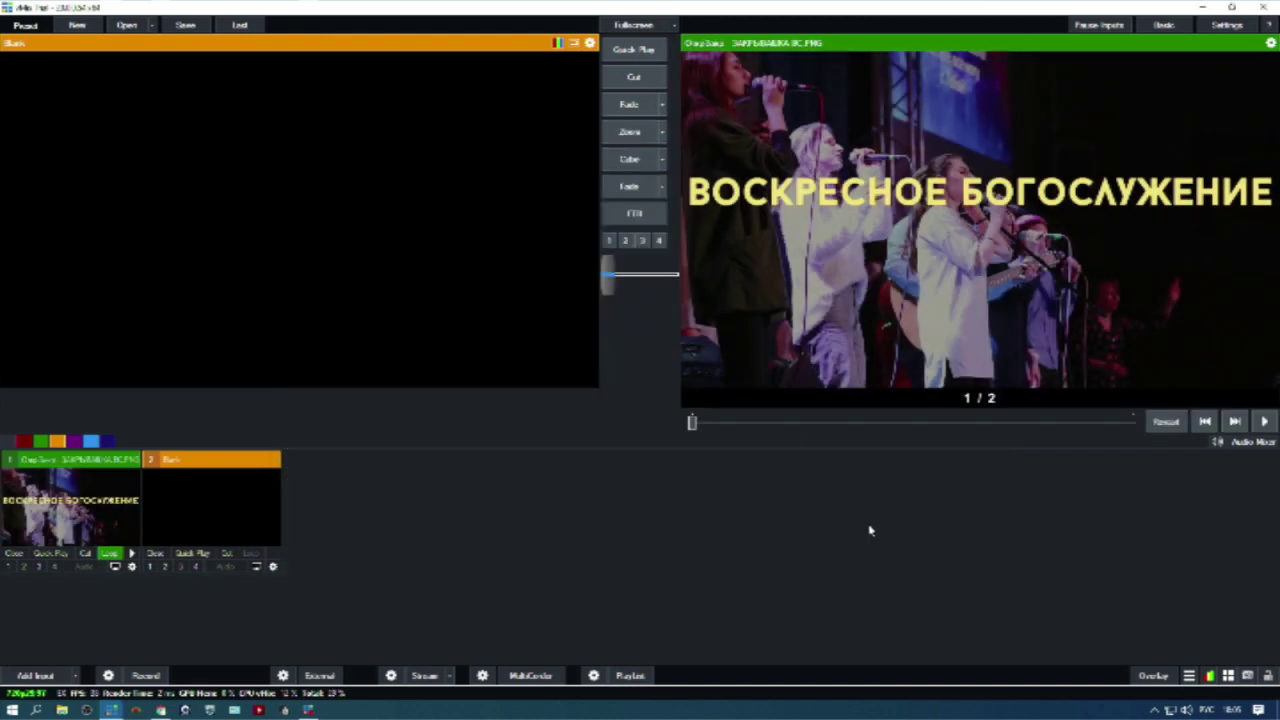
# Review the slideshow's pictures and its transition, effect and duration settings, then close them unchanged.
pyautogui.rightClick(929, 324)
pyautogui.click(948, 328)
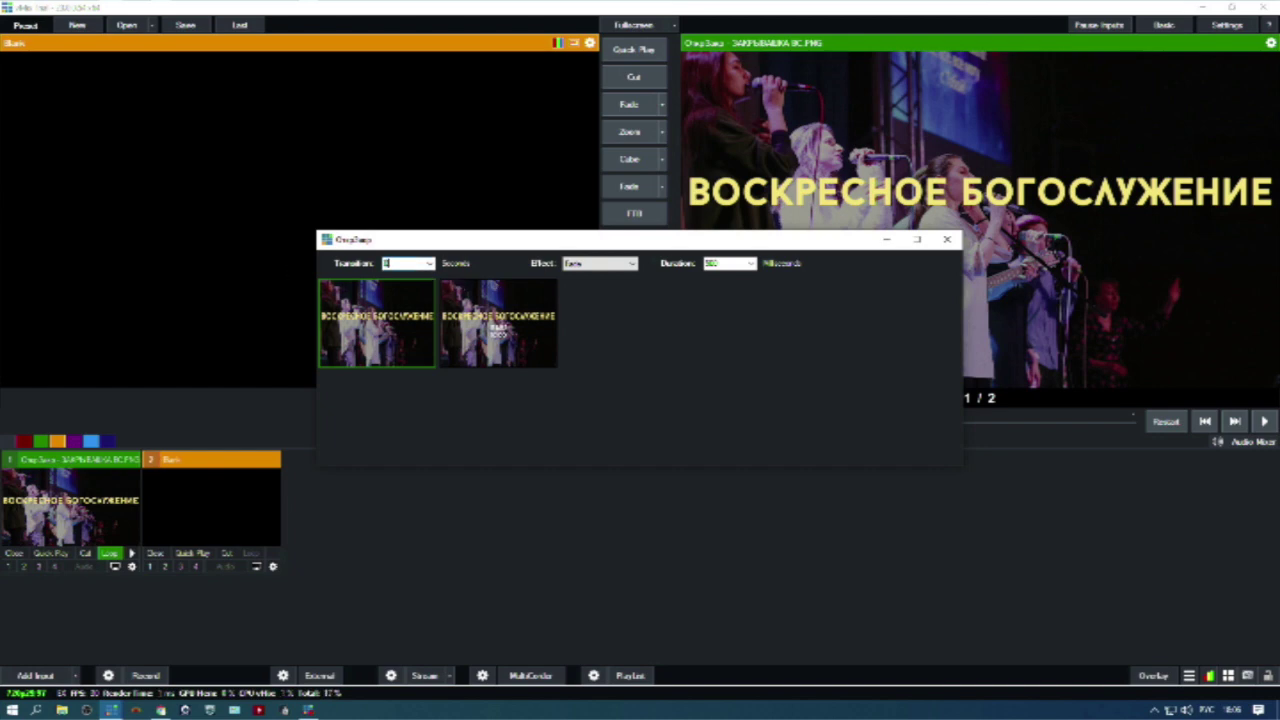
pyautogui.click(948, 242)
# Switch the slideshow in the output back and forth between its two slides, finishing on the first slide.
pyautogui.click(1120, 422)
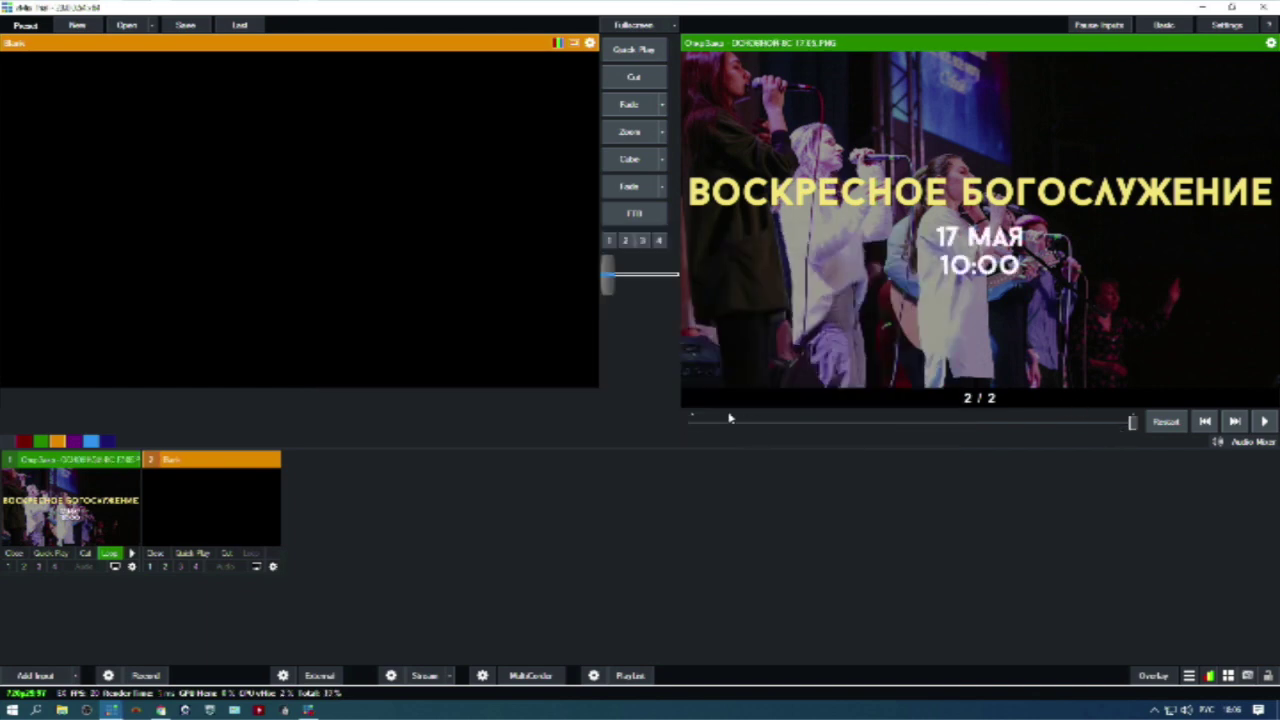
pyautogui.click(700, 424)
pyautogui.click(1126, 422)
pyautogui.click(692, 422)
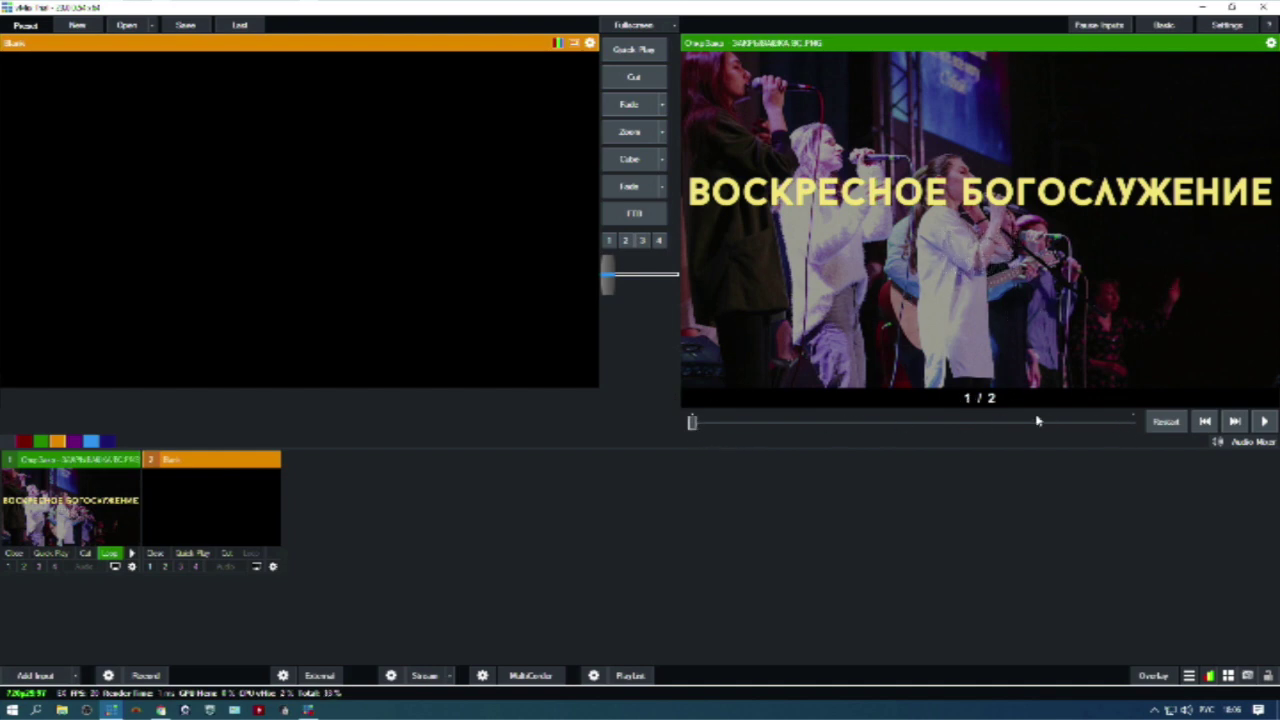
pyautogui.click(1126, 422)
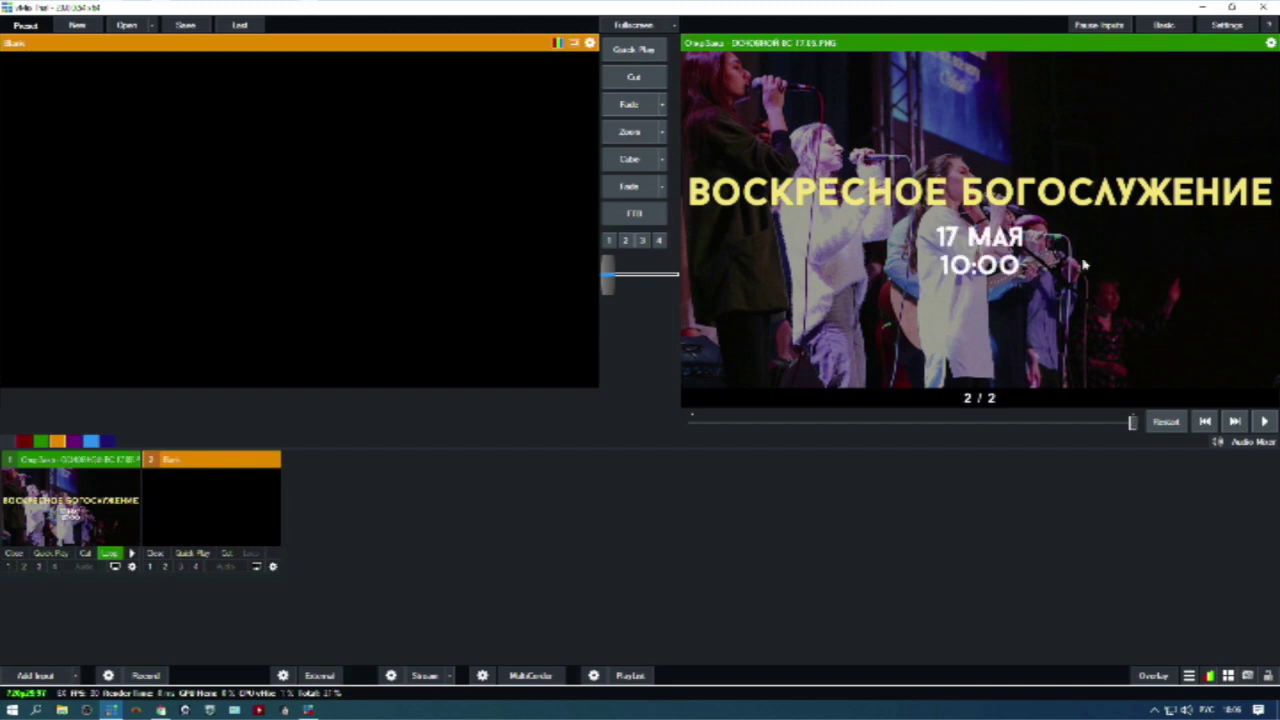
pyautogui.click(701, 422)
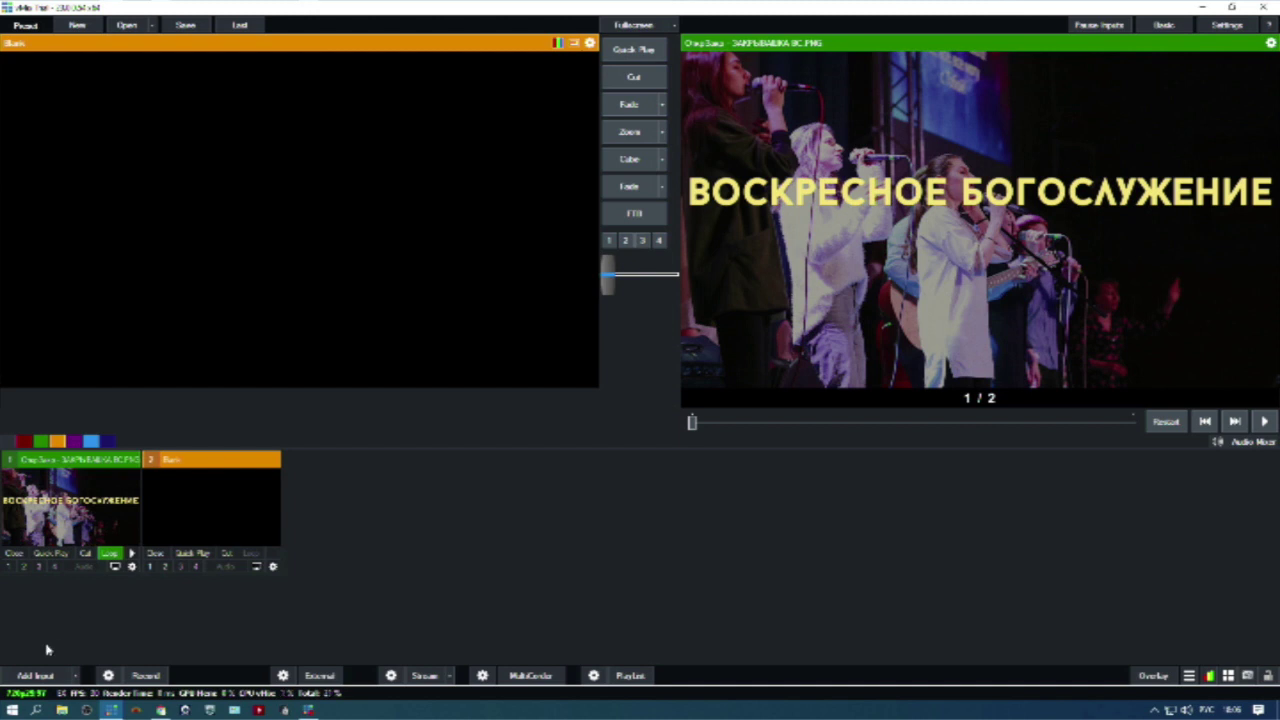
# Add the audio file Hovering_Thoughts from the ОткрЗакр folder as an audio input.
pyautogui.click(60, 676)
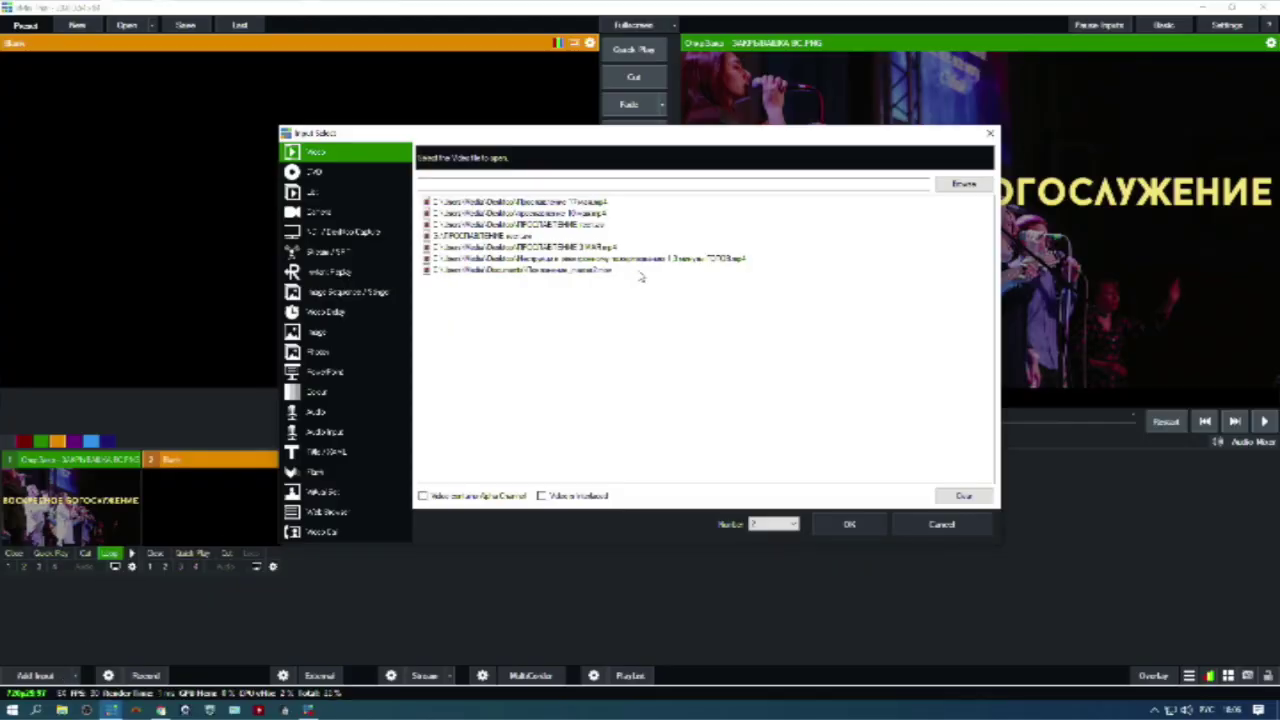
pyautogui.click(318, 412)
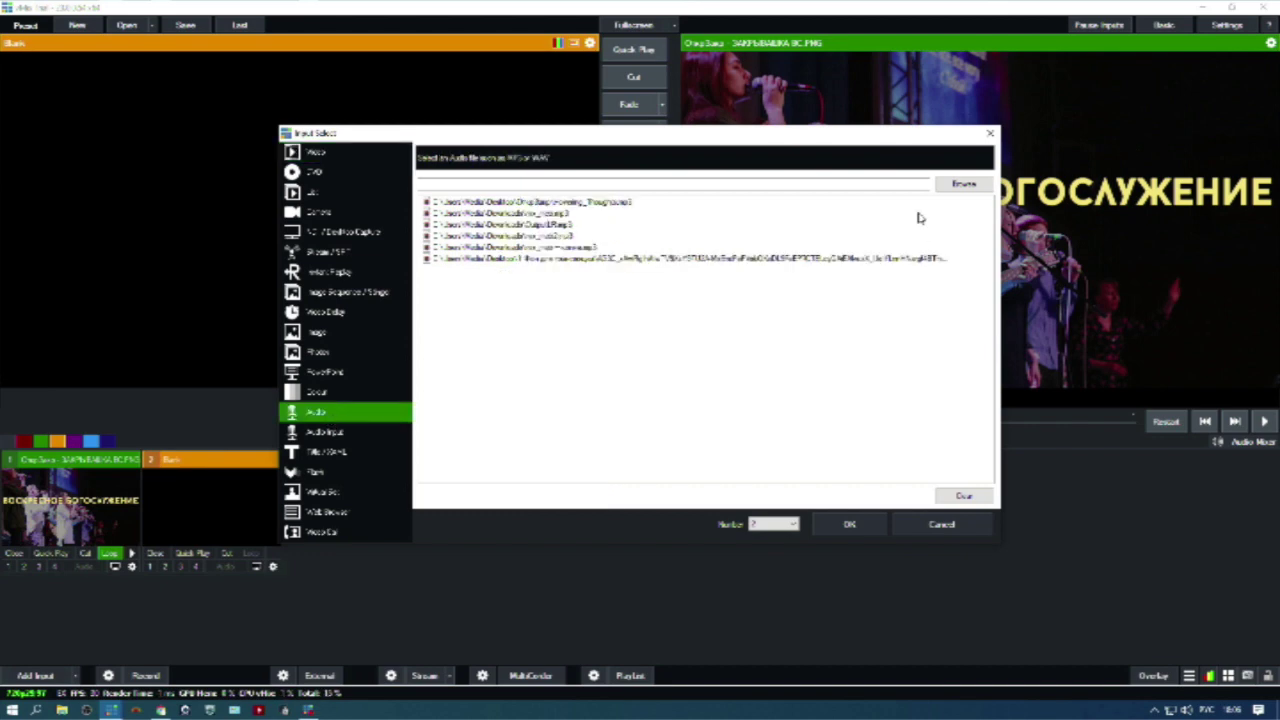
pyautogui.click(972, 189)
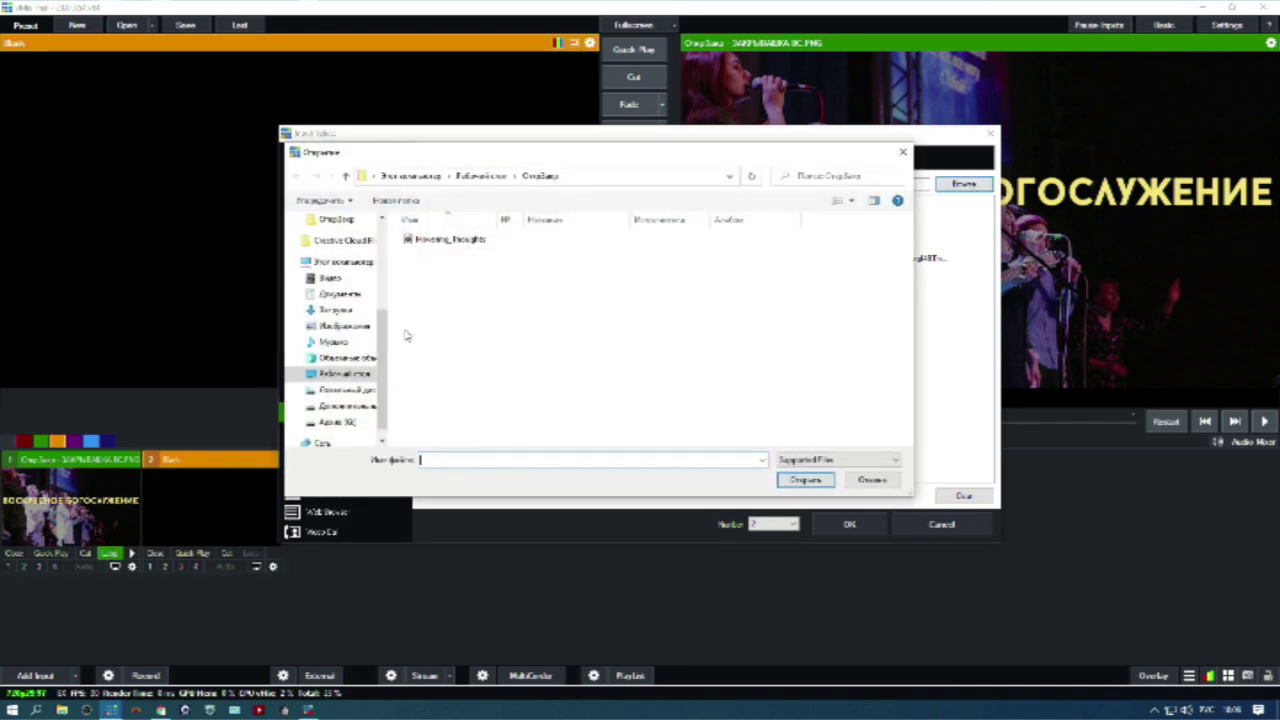
pyautogui.click(468, 243)
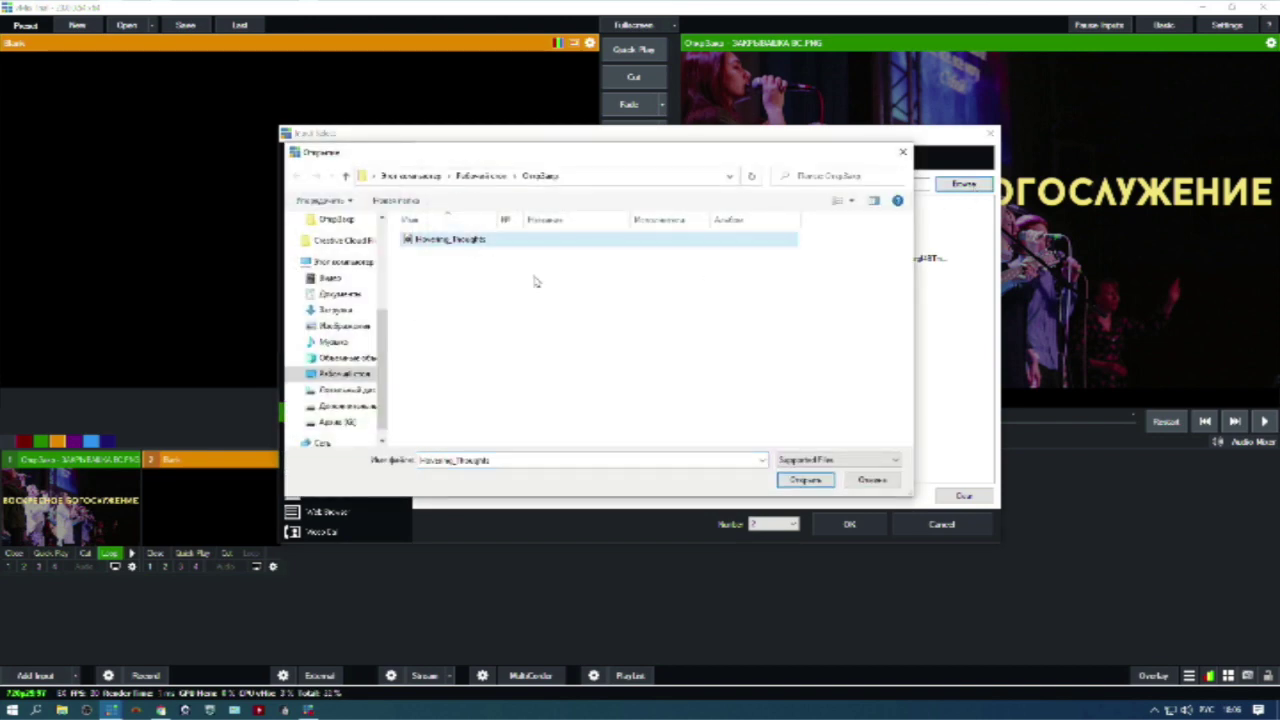
pyautogui.click(806, 481)
pyautogui.click(845, 525)
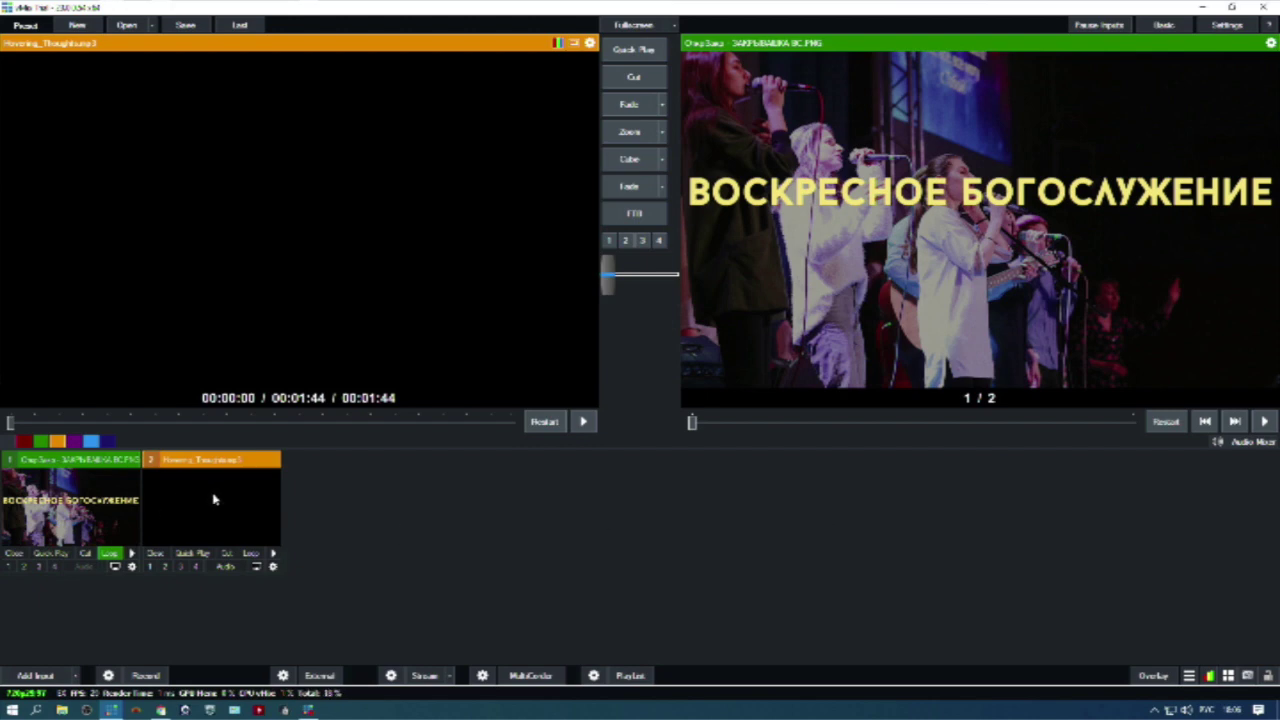
# Test-play the Hovering_Thoughts.mp3 input, switching its audio output on and back off before pausing the track.
pyautogui.click(584, 421)
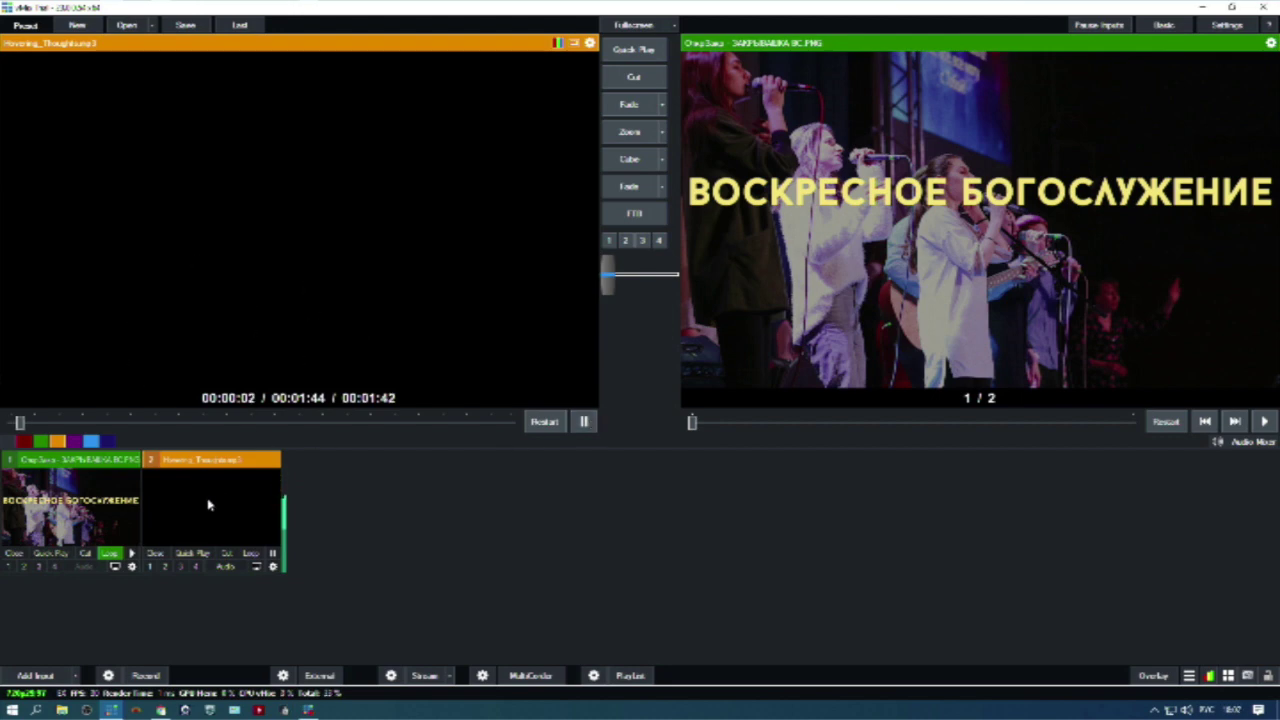
pyautogui.moveTo(283, 509)
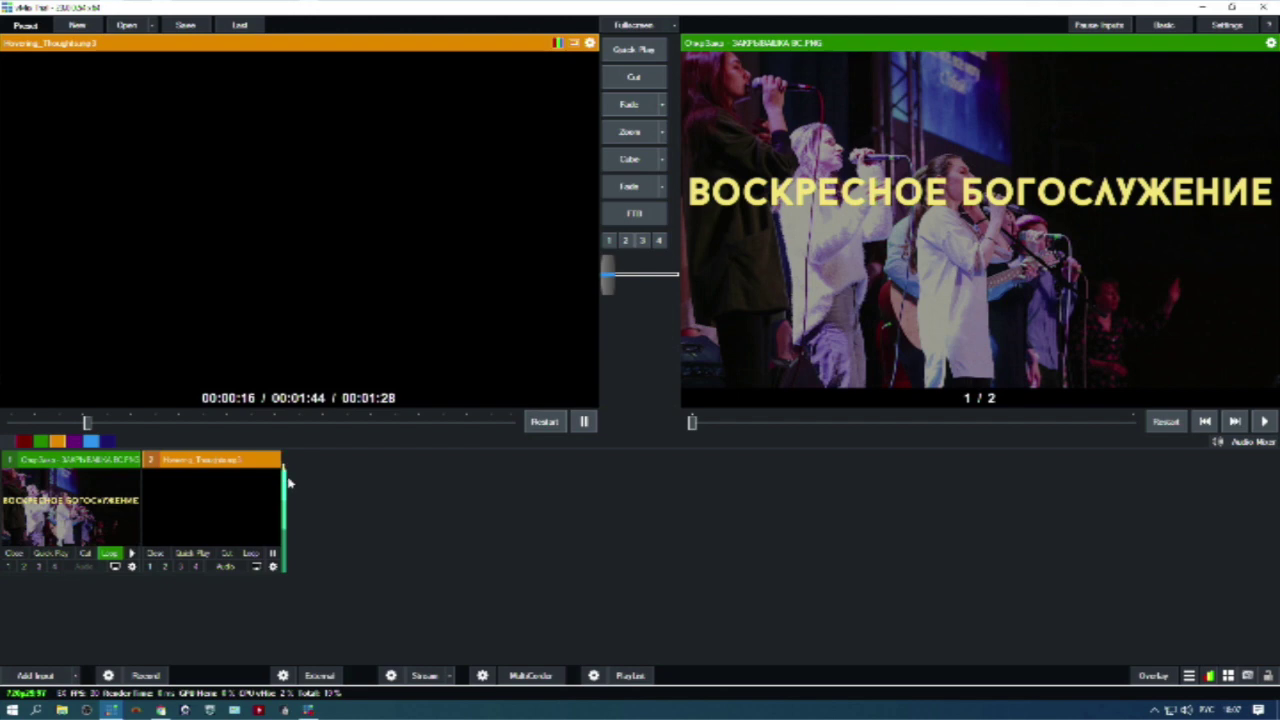
pyautogui.click(225, 569)
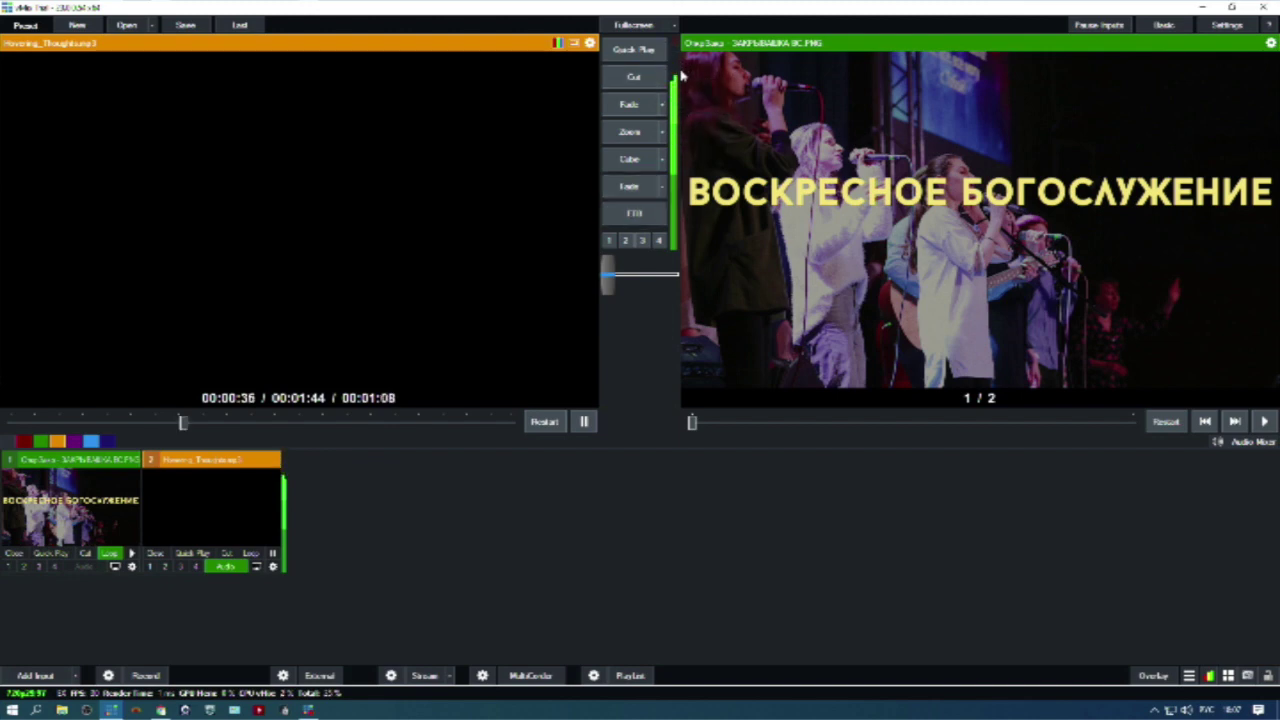
pyautogui.click(223, 567)
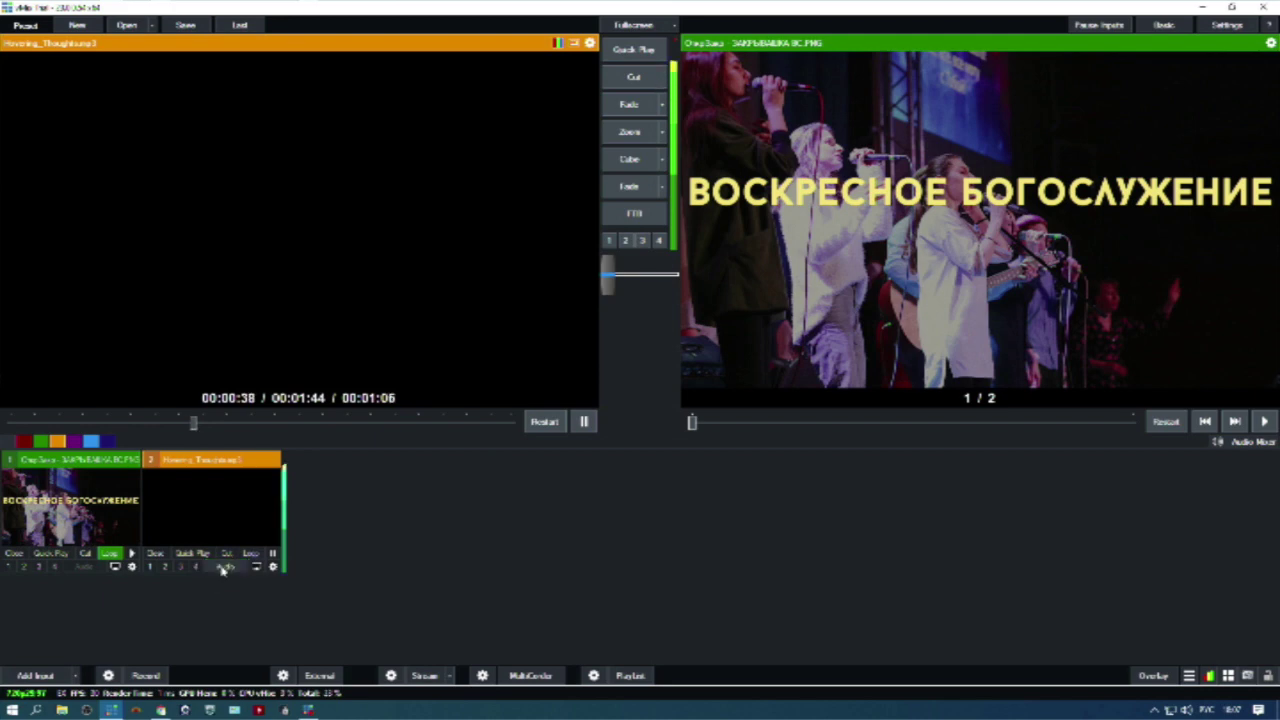
pyautogui.click(586, 422)
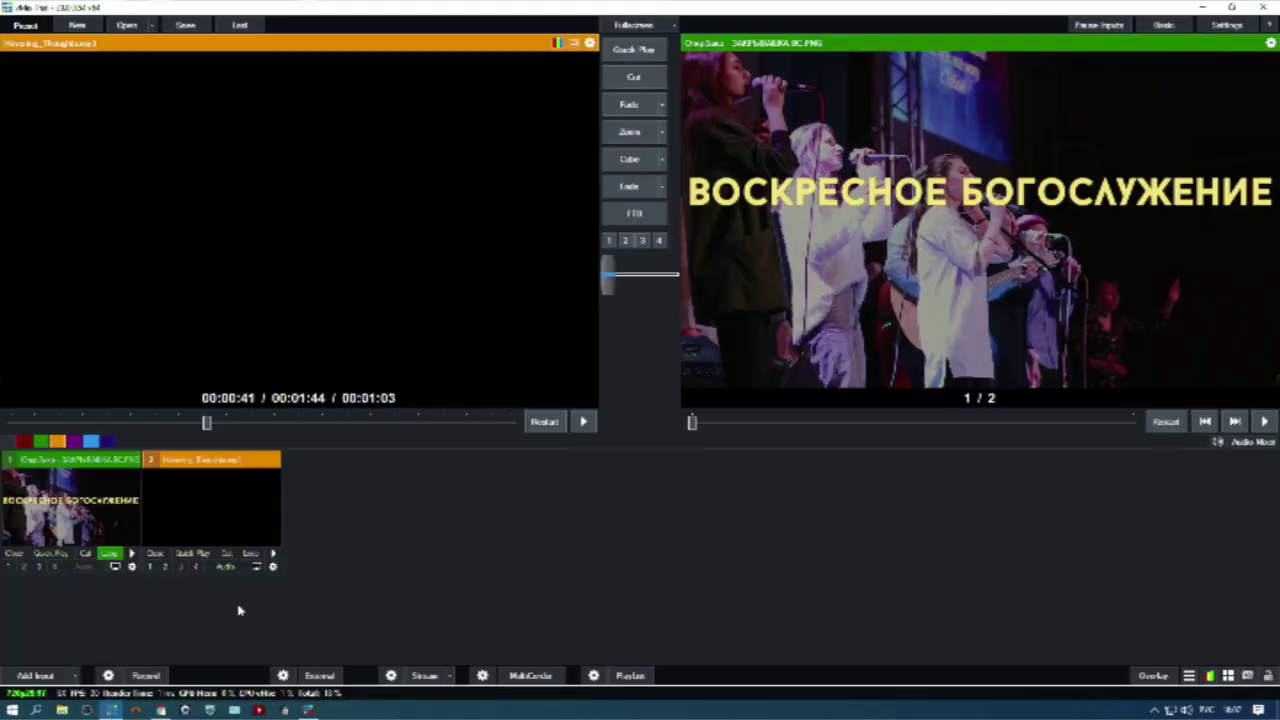
# Assign Hovering_Thoughts.mp3 as MultiView layer 1 of the slideshow input and close its settings.
pyautogui.click(93, 515)
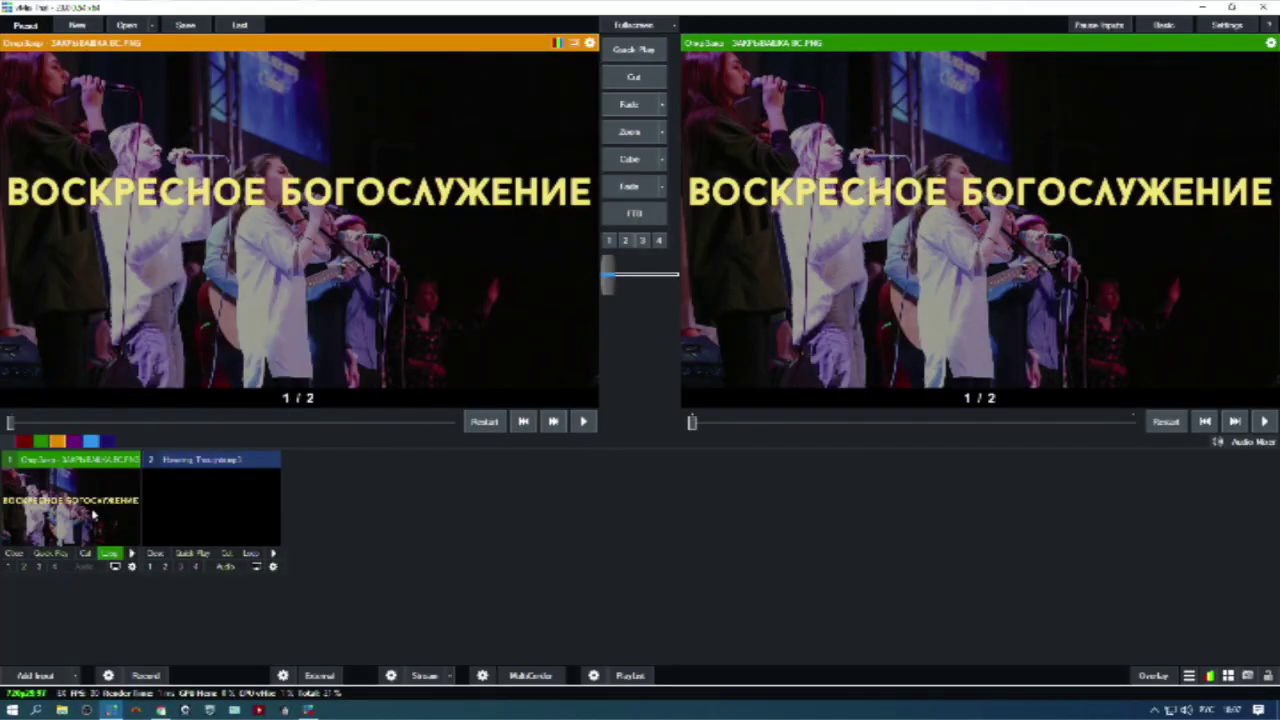
pyautogui.doubleClick(85, 514)
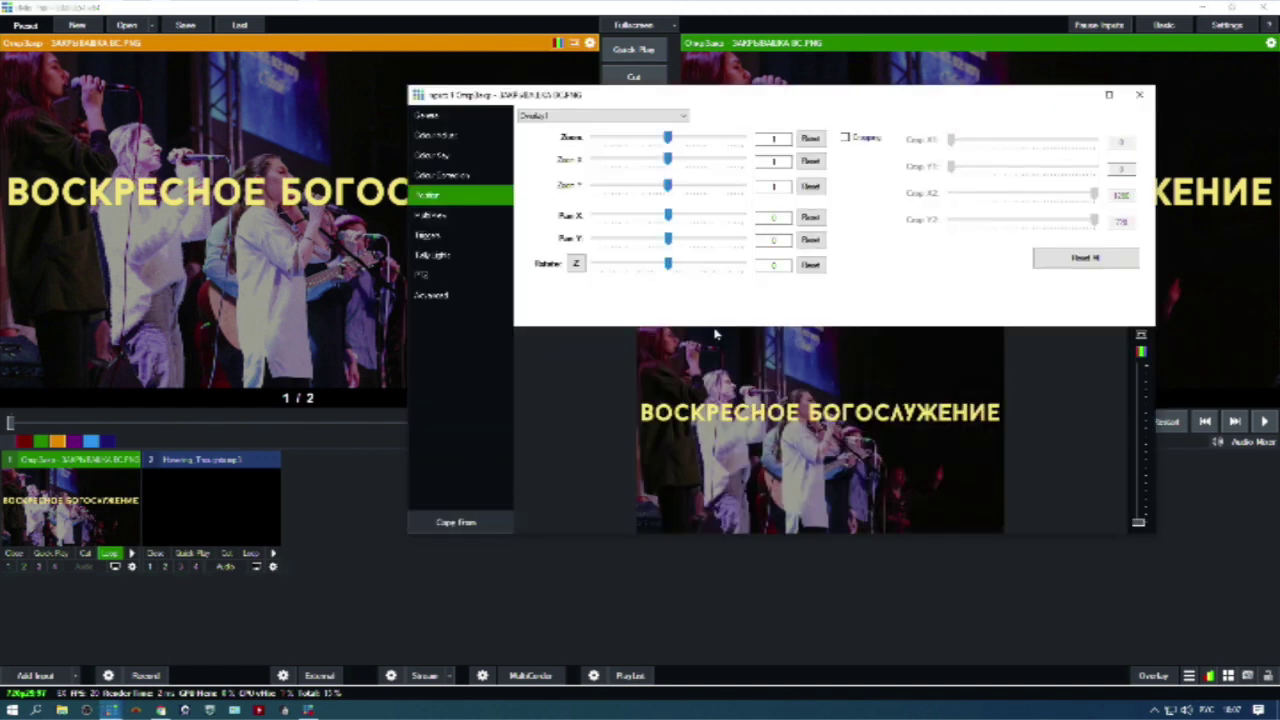
pyautogui.click(472, 120)
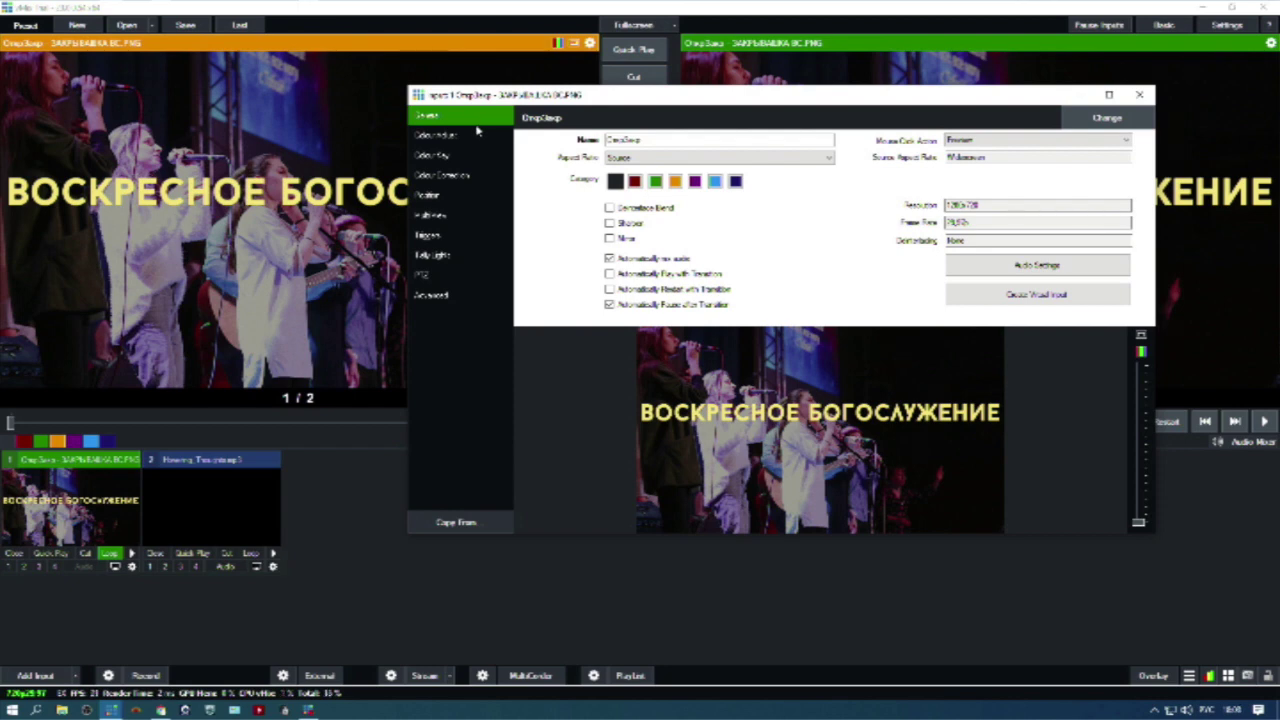
pyautogui.click(454, 216)
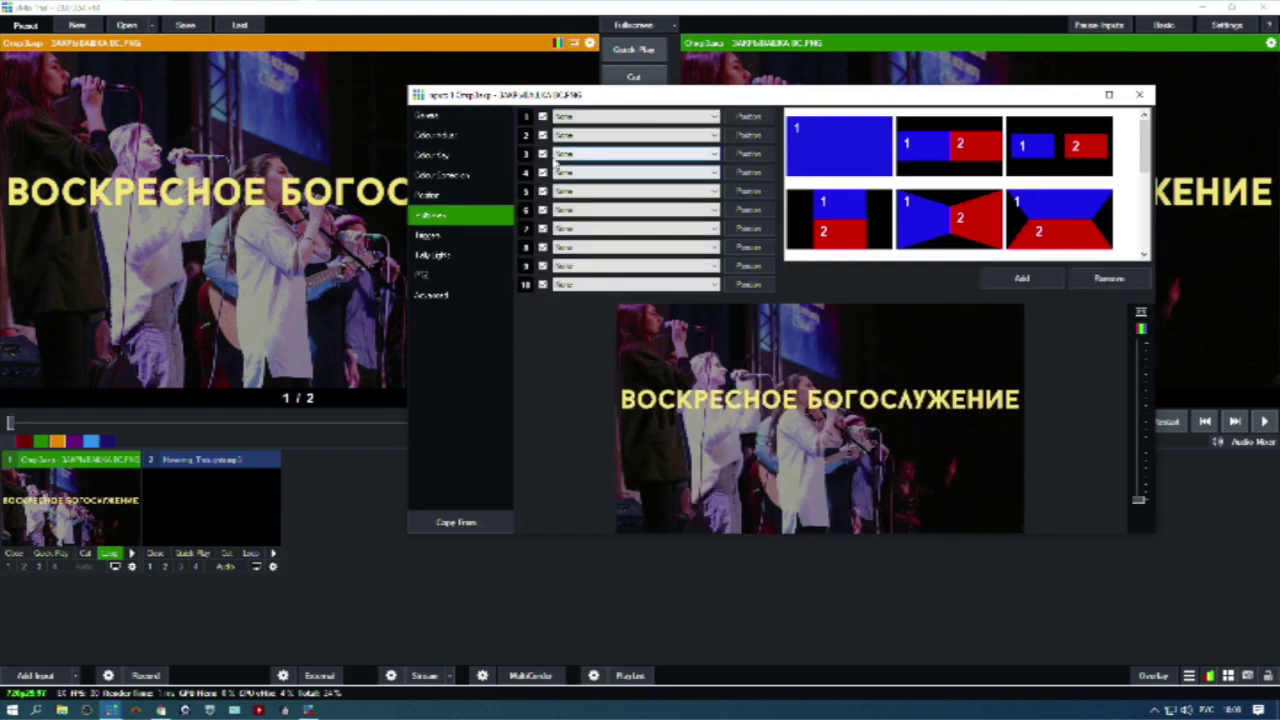
pyautogui.click(609, 117)
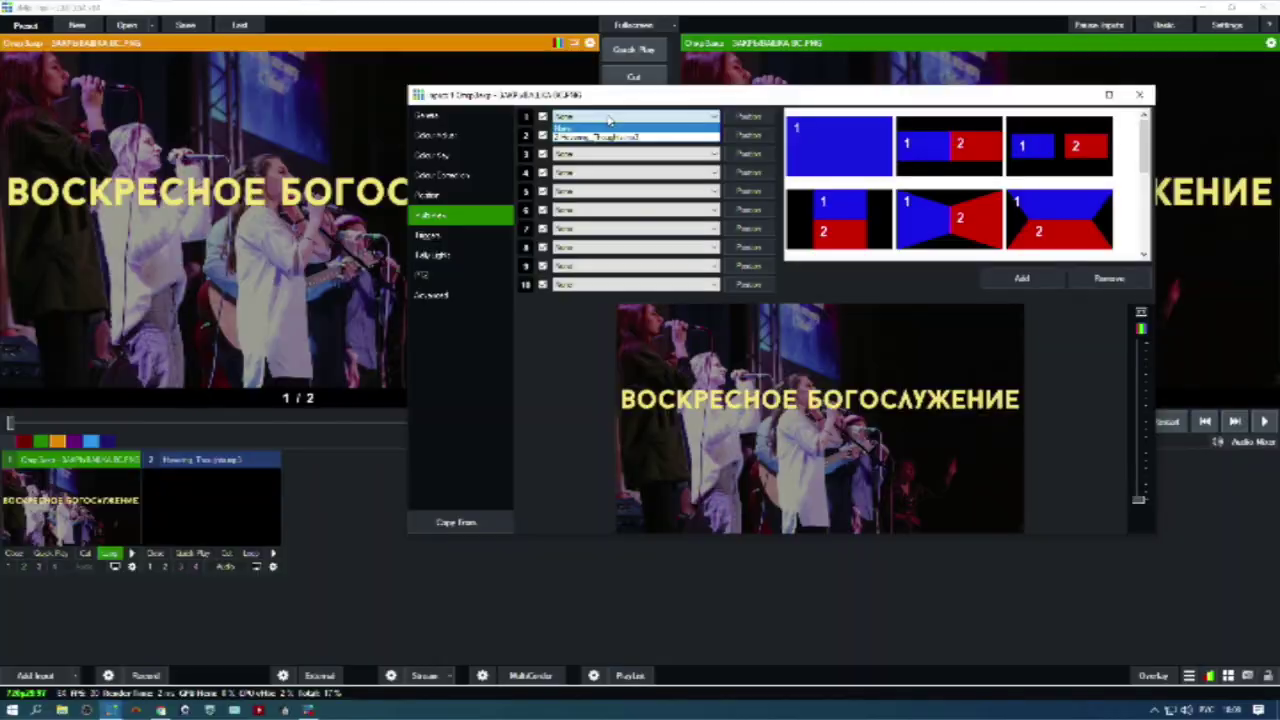
pyautogui.click(622, 137)
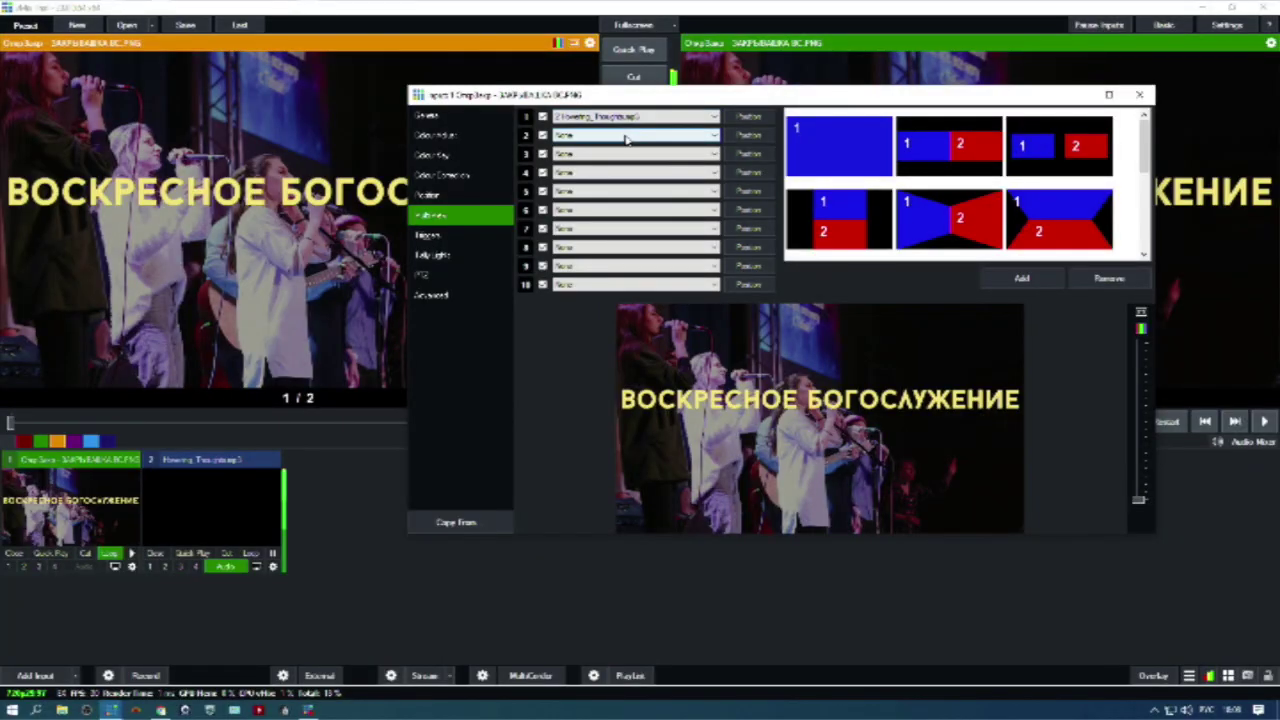
pyautogui.click(1146, 94)
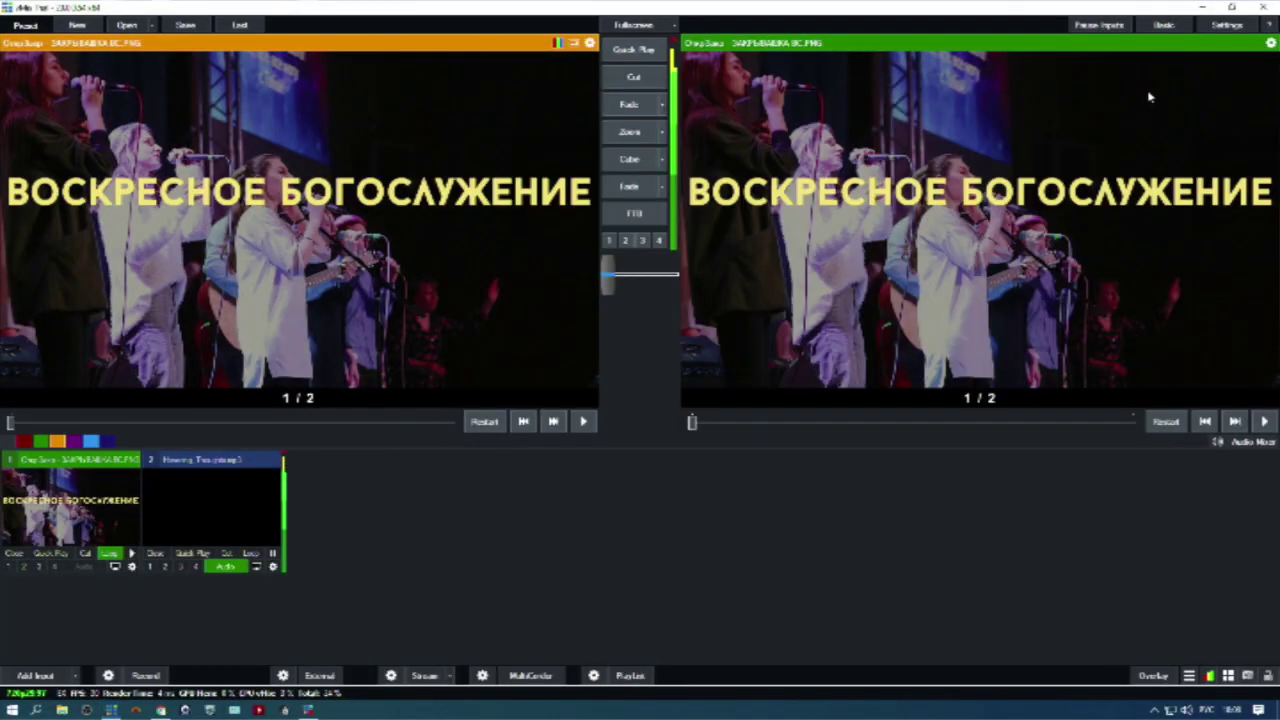
# Collapse the slideshow and audio input tiles and expand them again.
pyautogui.click(197, 462)
pyautogui.click(153, 505)
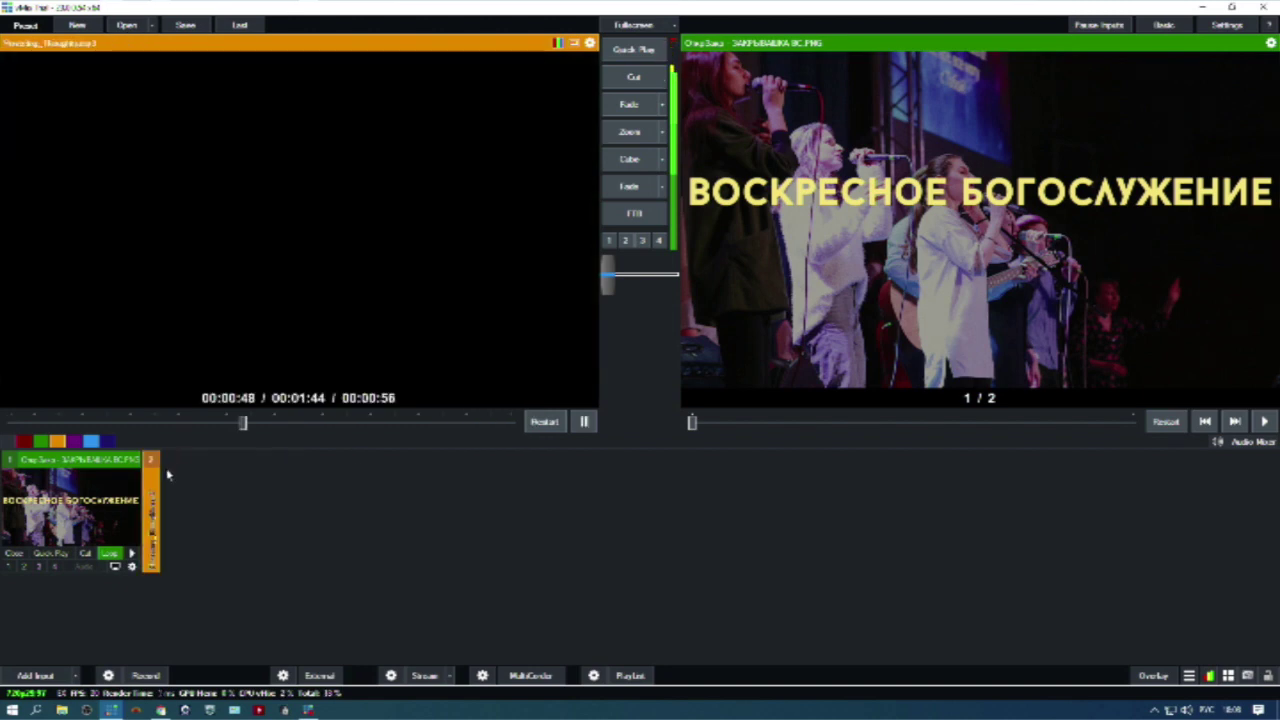
pyautogui.click(47, 463)
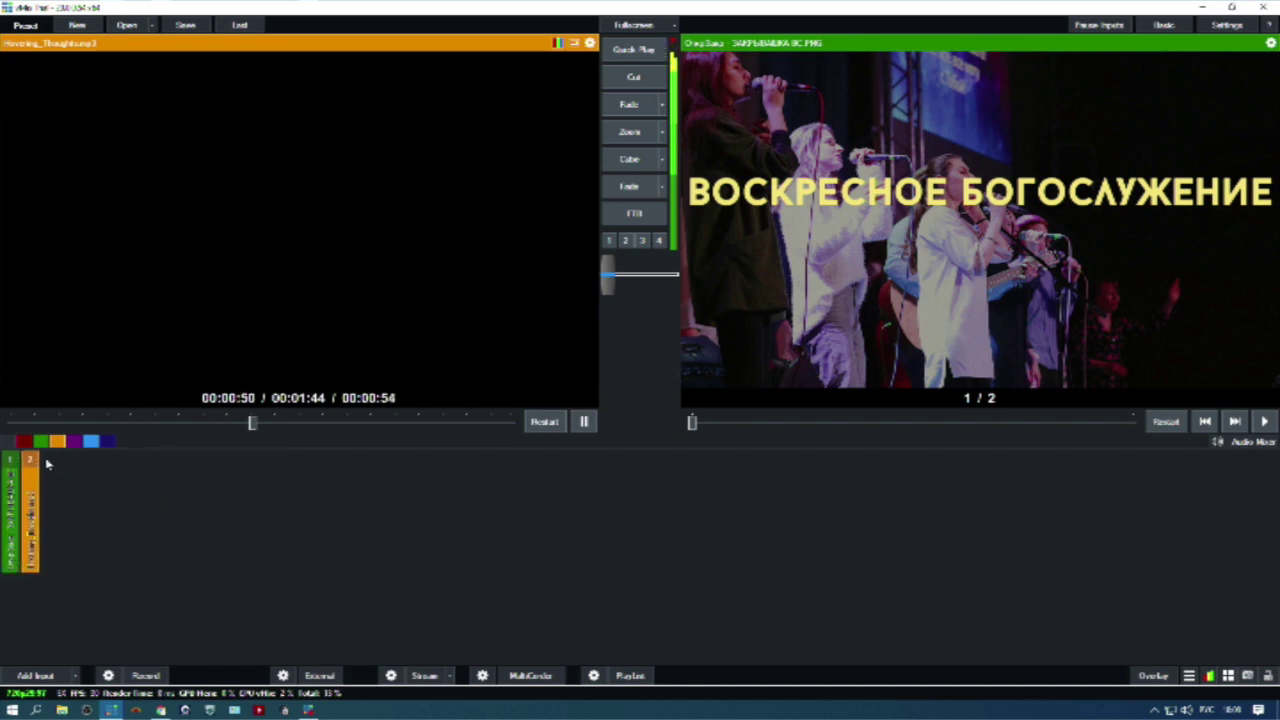
pyautogui.click(12, 465)
pyautogui.click(150, 466)
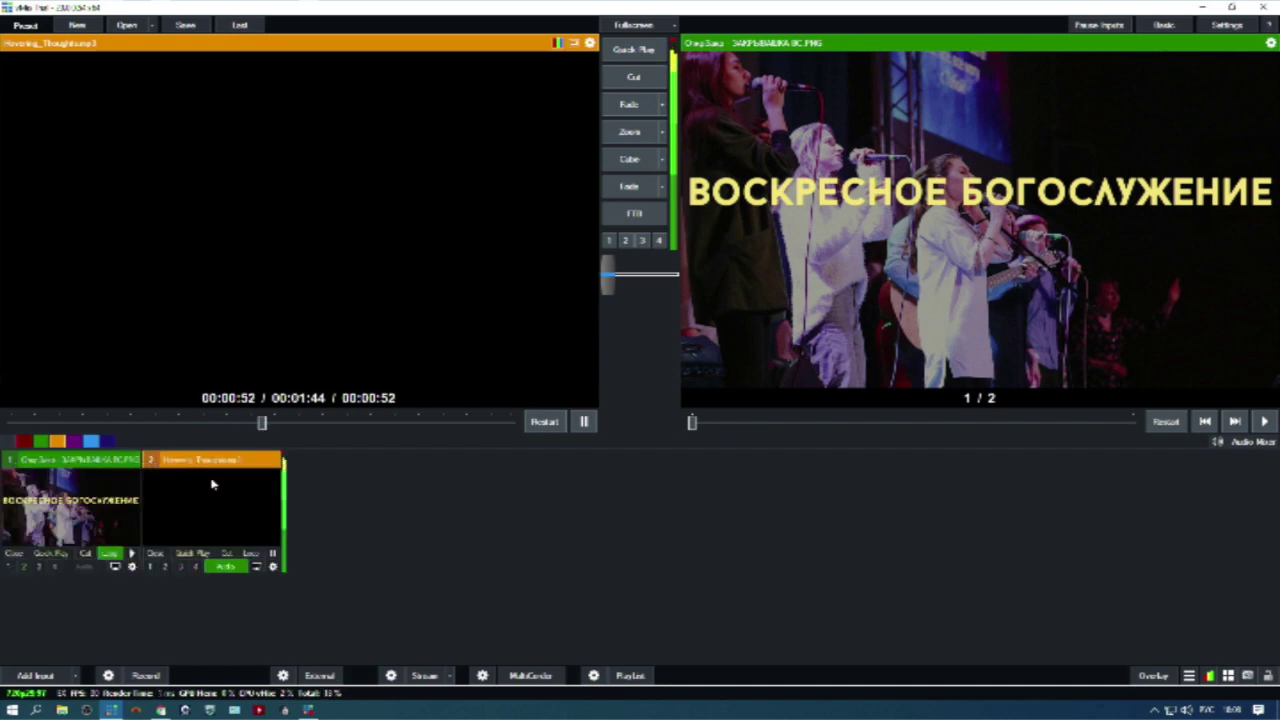
pyautogui.click(198, 462)
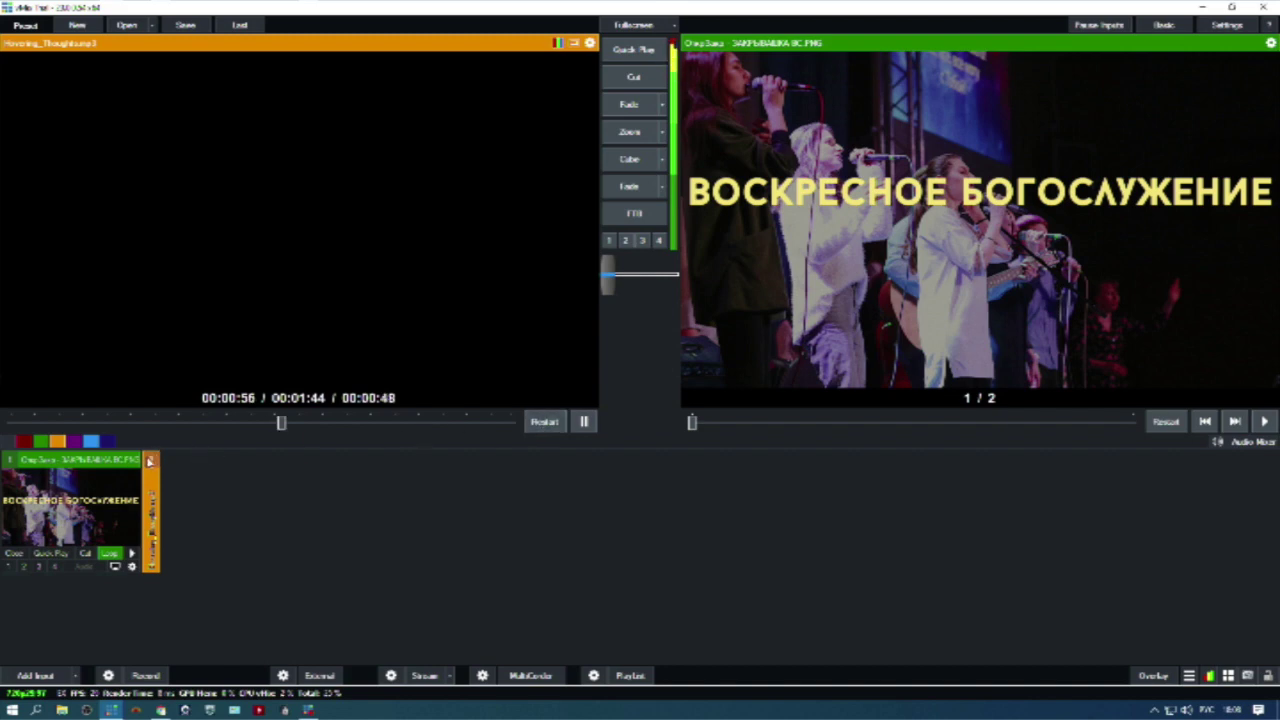
pyautogui.click(154, 484)
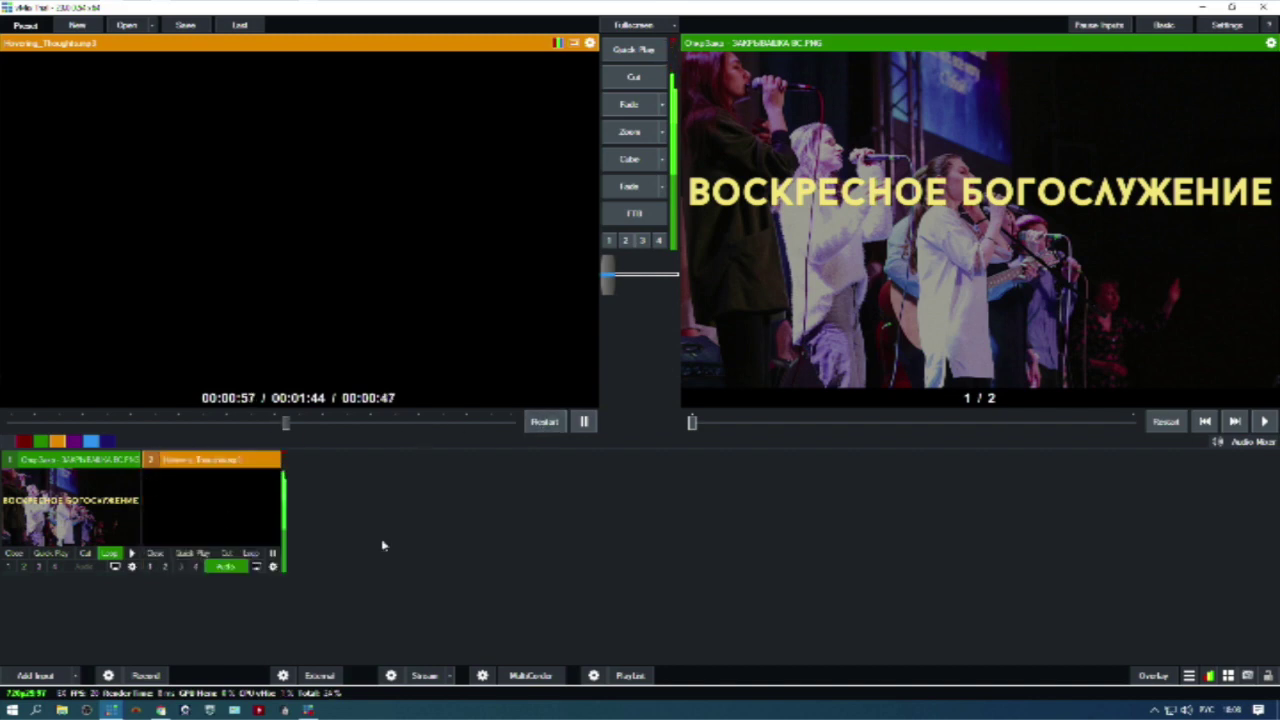
# Turn on looping for the Hovering_Thoughts.mp3 input and jump playback close to the end of the track.
pyautogui.click(252, 554)
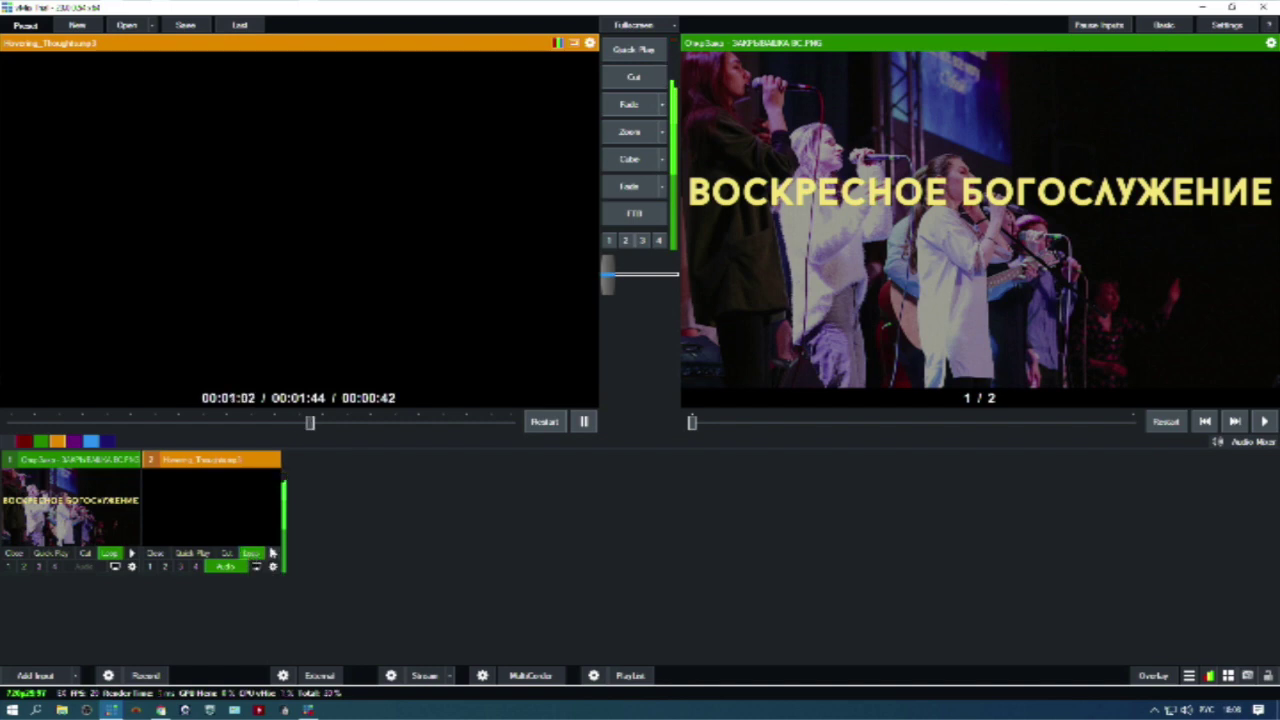
pyautogui.click(502, 422)
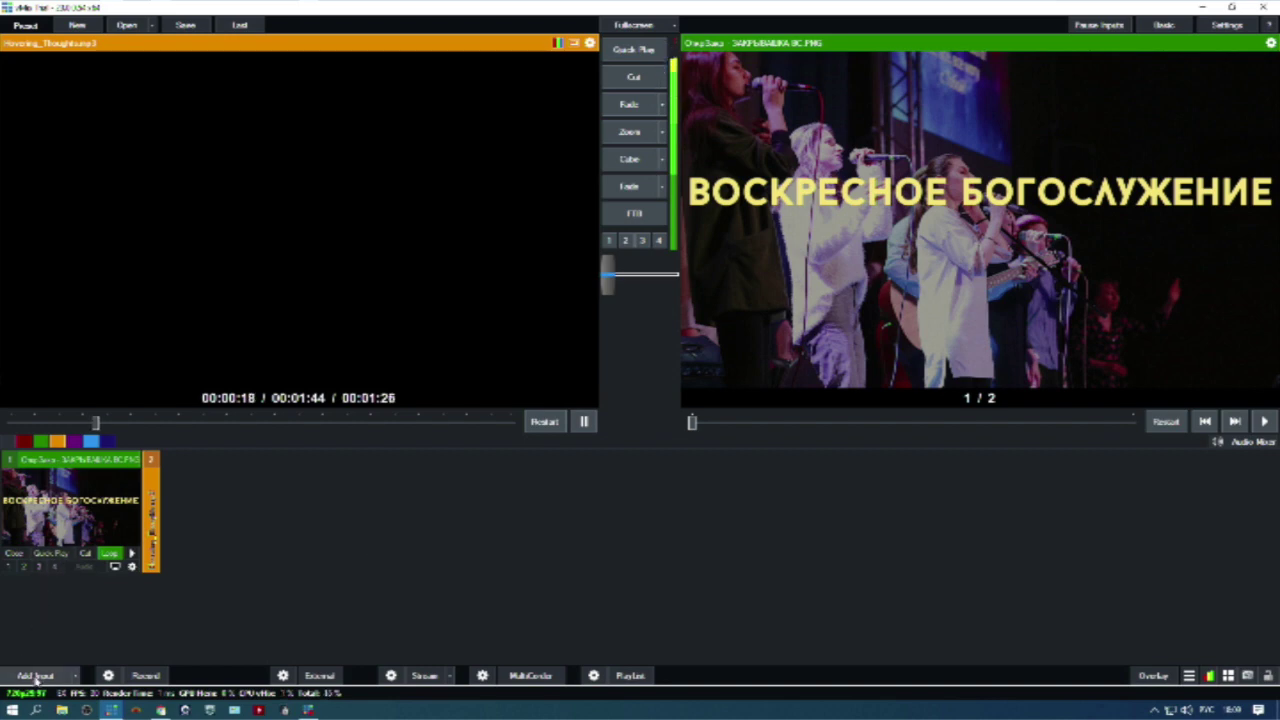
# Start a new Camera input and view the list of available camera devices.
pyautogui.click(37, 677)
pyautogui.click(338, 213)
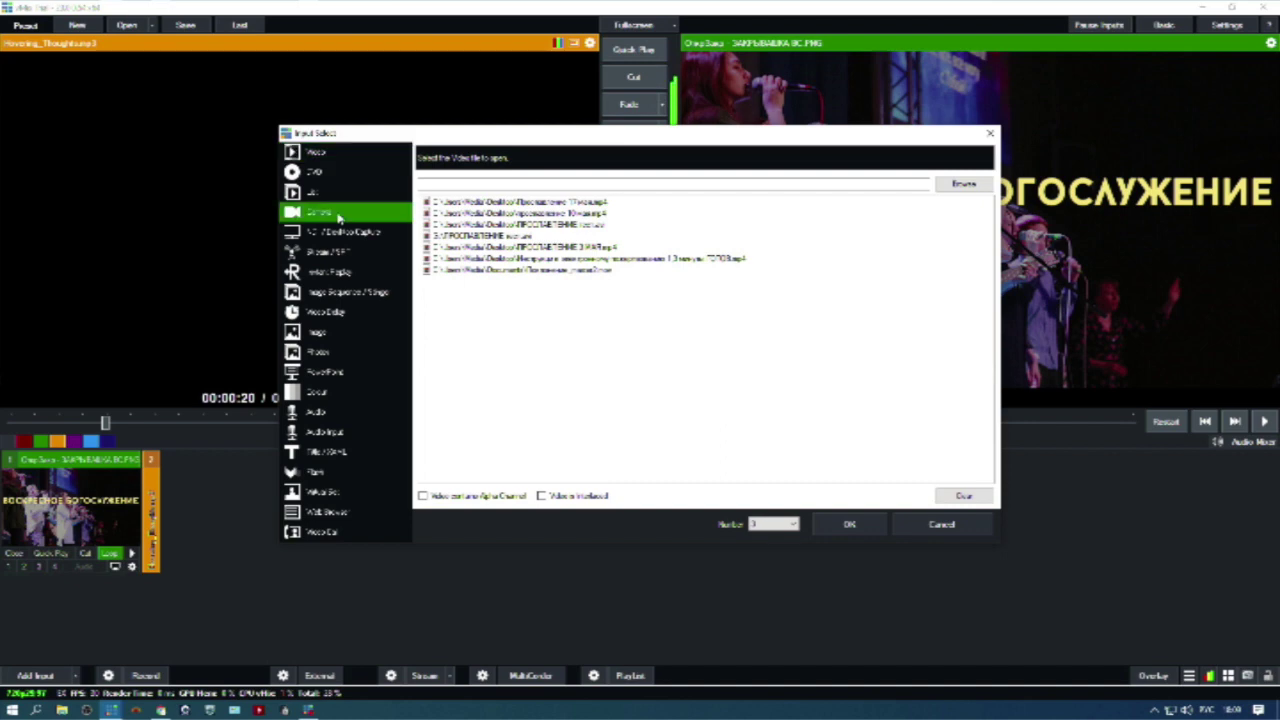
pyautogui.click(626, 153)
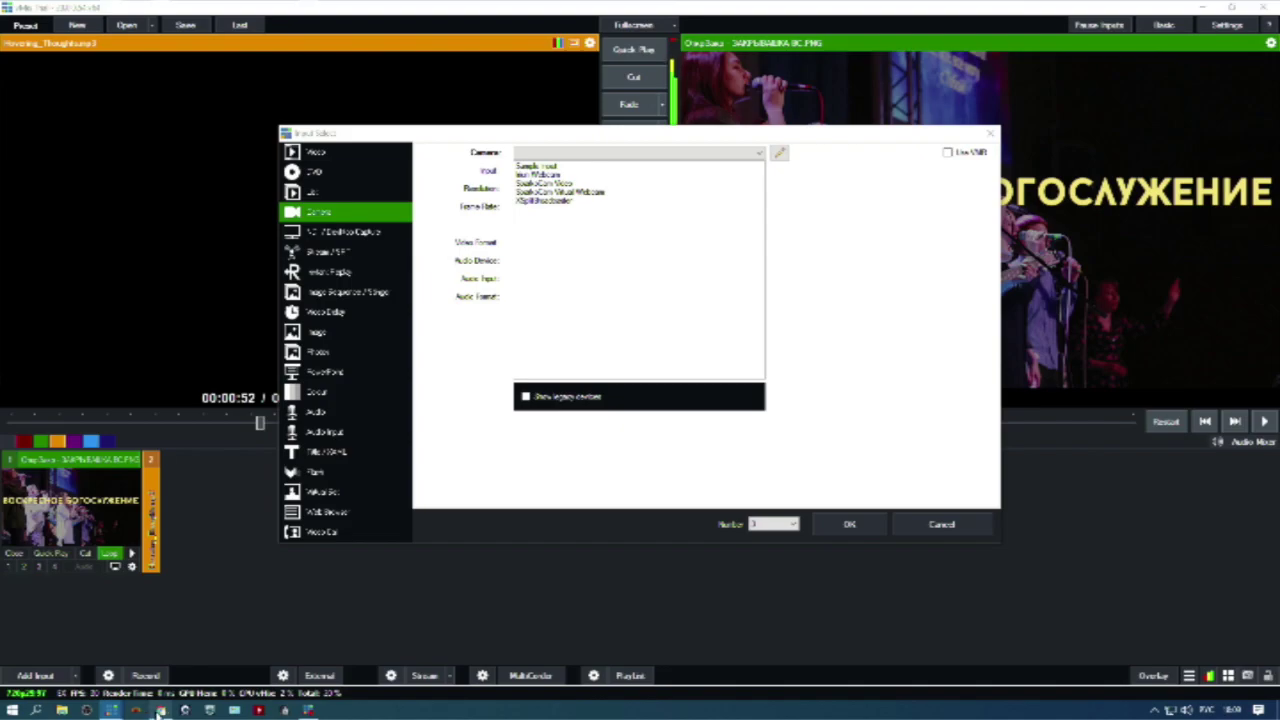
# Switch to the browser to show the Iriun Webcam page, and pause the Hovering_Thoughts.mp3 track in vMix.
pyautogui.click(159, 711)
pyautogui.click(214, 17)
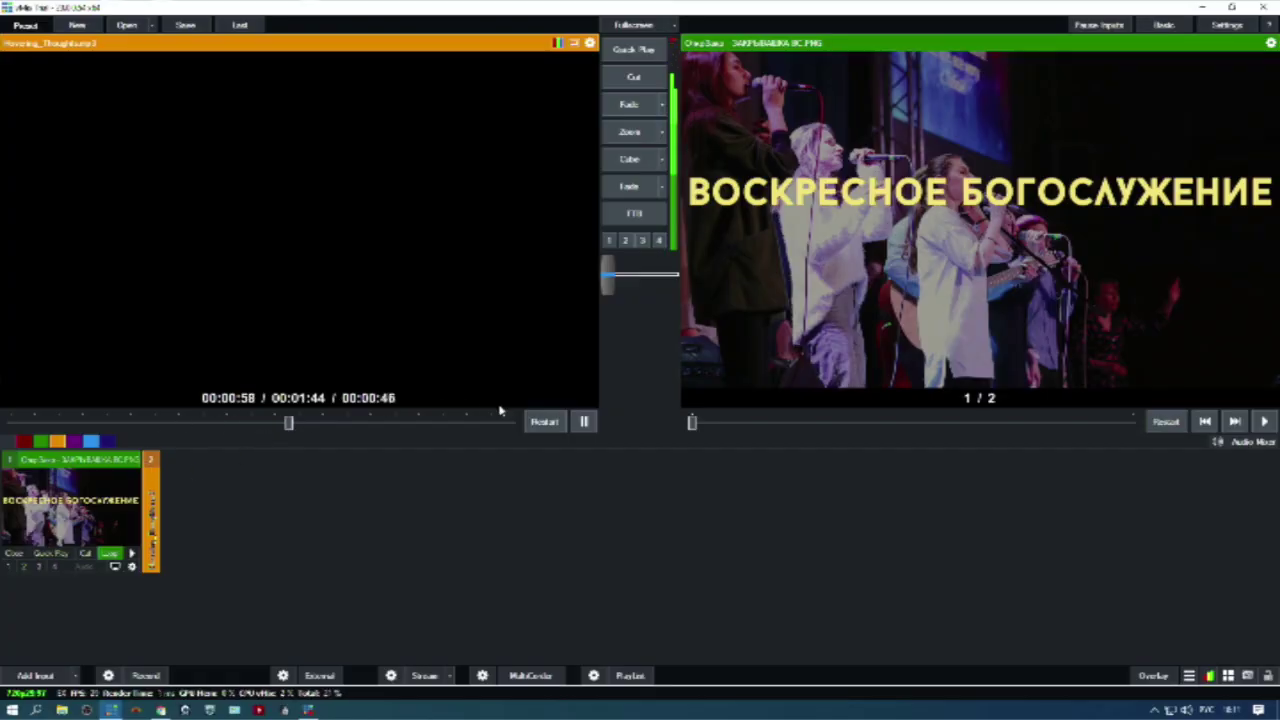
pyautogui.click(584, 421)
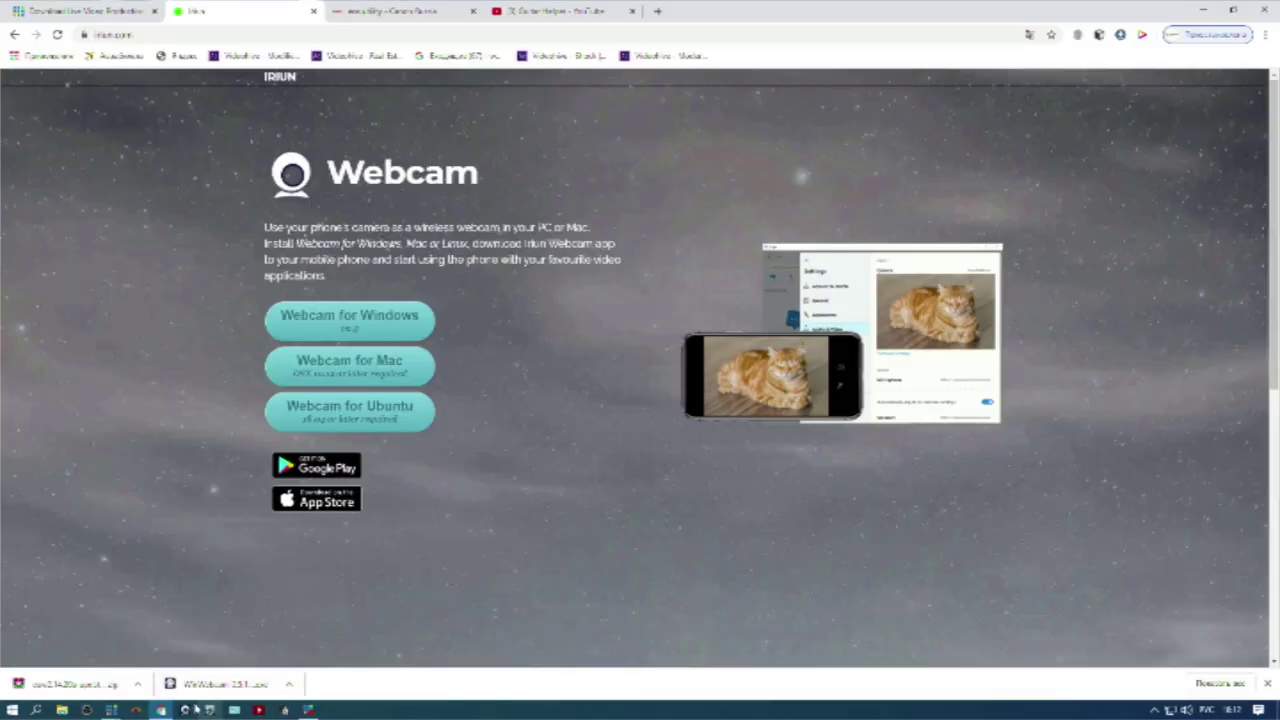
# Switch to Iriun Webcam, review the video formats, choose 1920 x 1080 as the default and close the window.
pyautogui.click(187, 710)
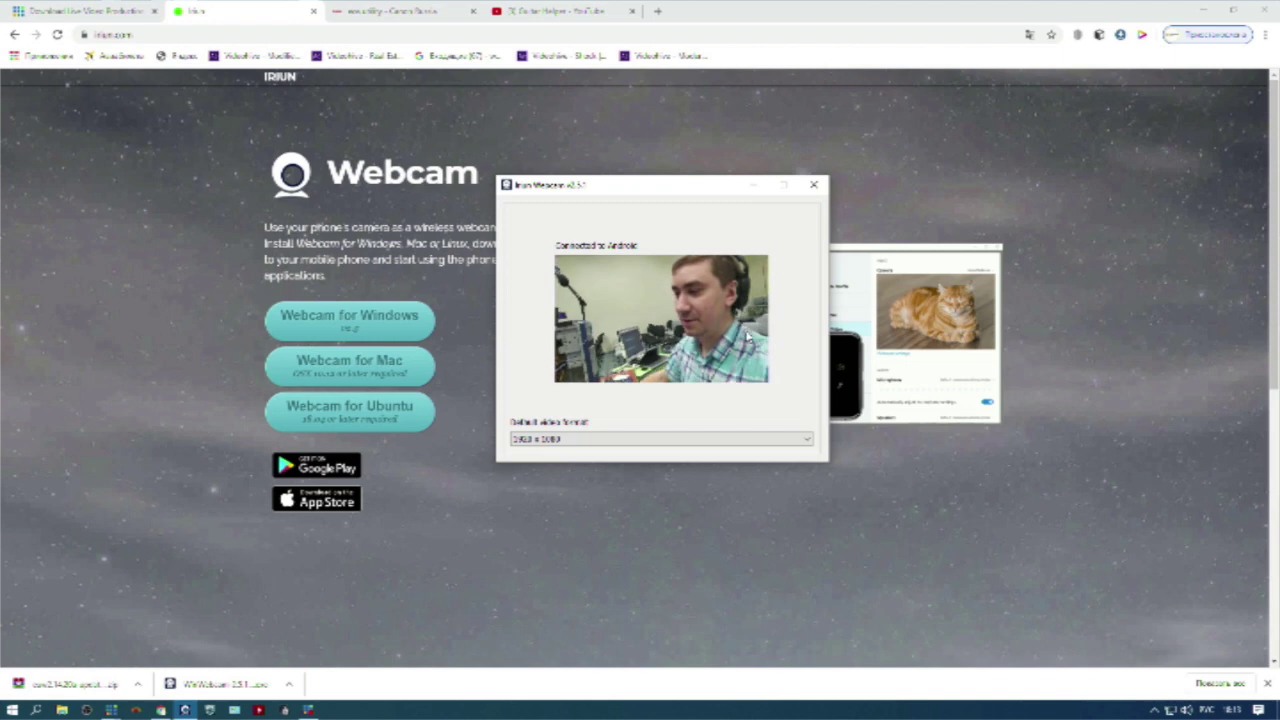
pyautogui.click(638, 439)
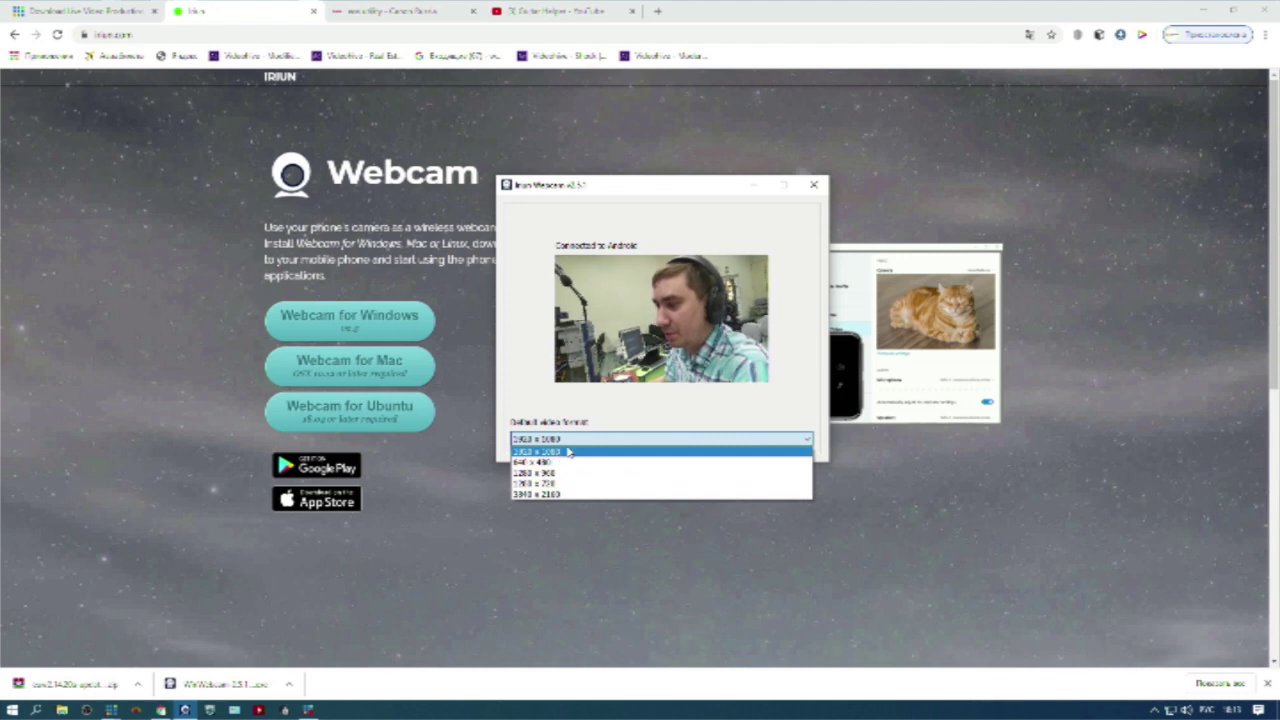
pyautogui.click(578, 443)
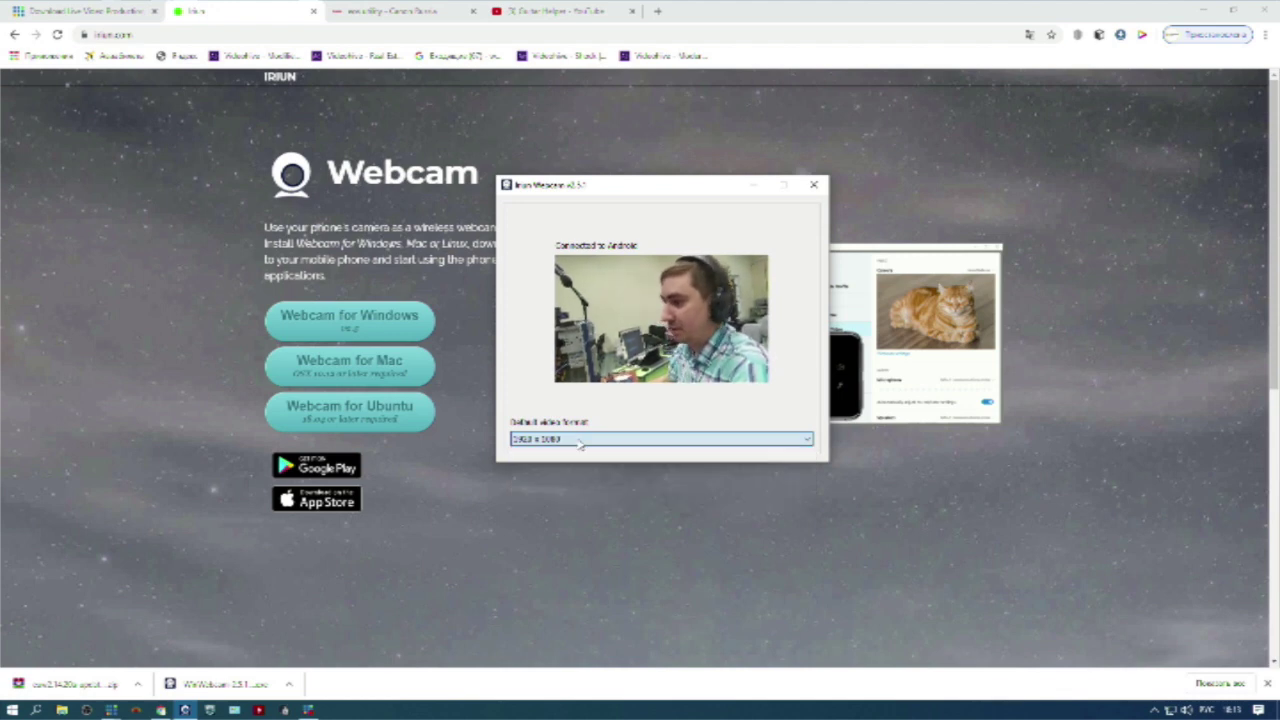
pyautogui.click(578, 443)
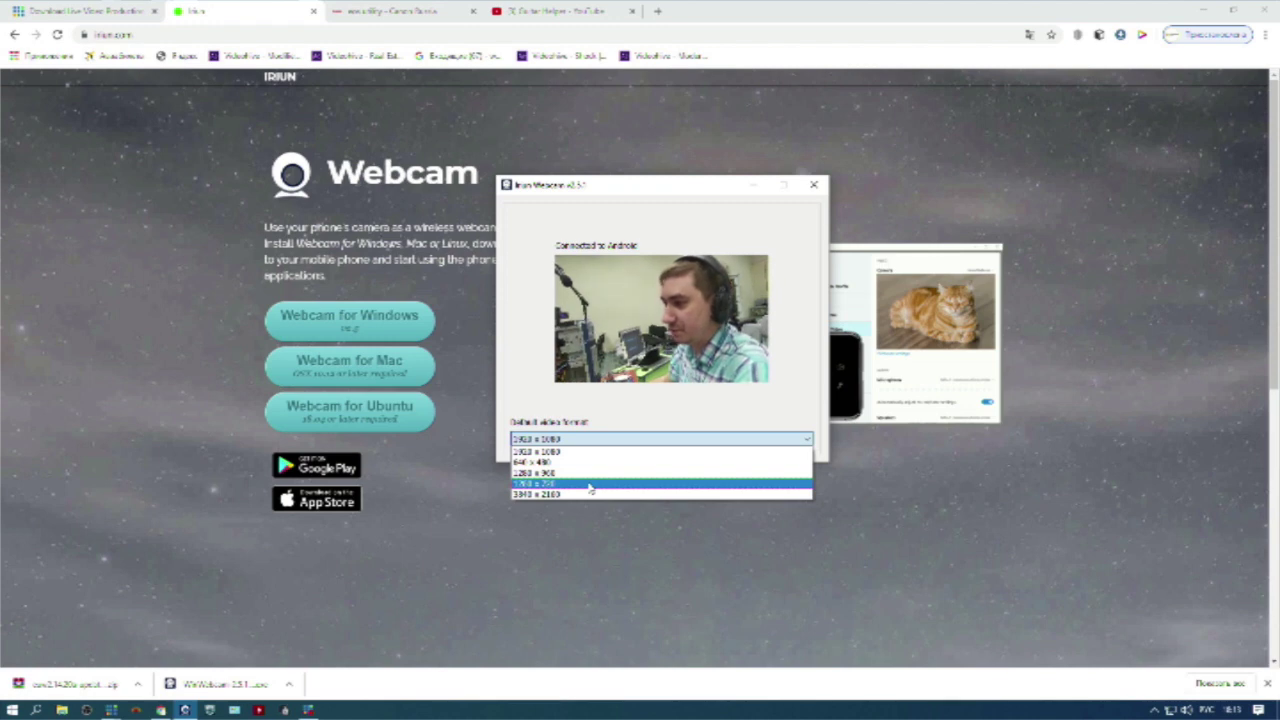
pyautogui.click(585, 451)
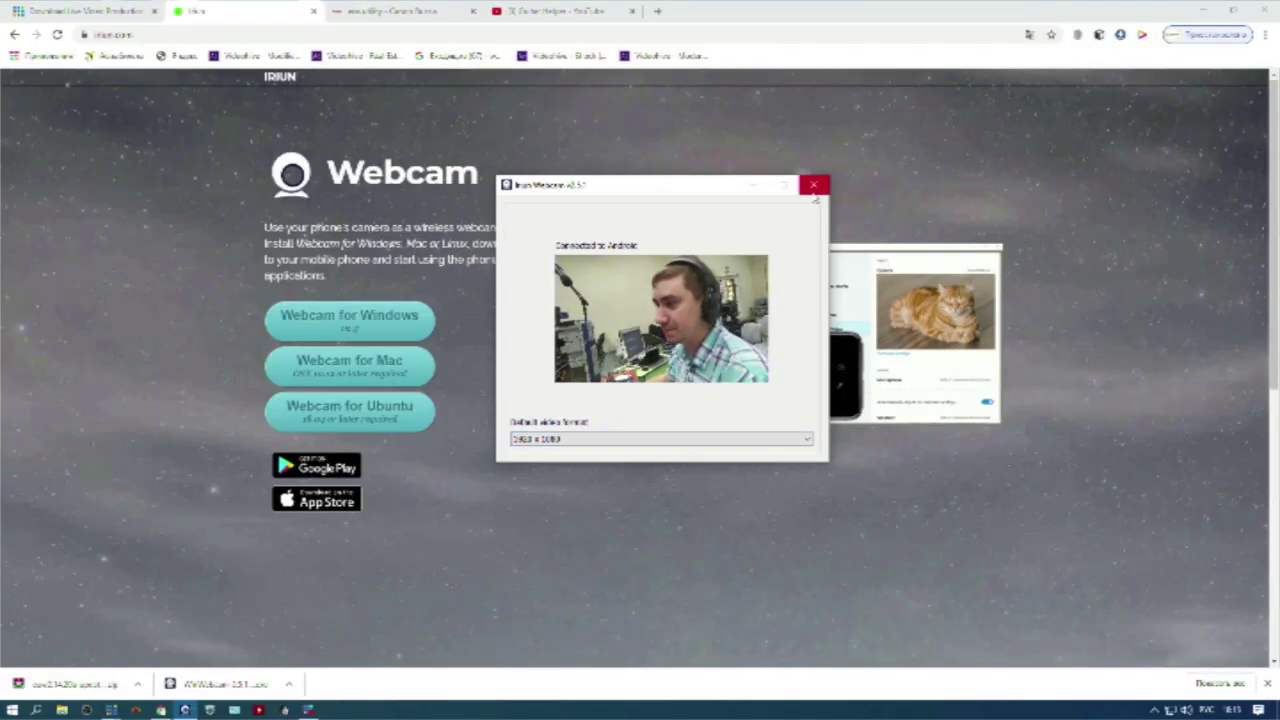
pyautogui.click(815, 187)
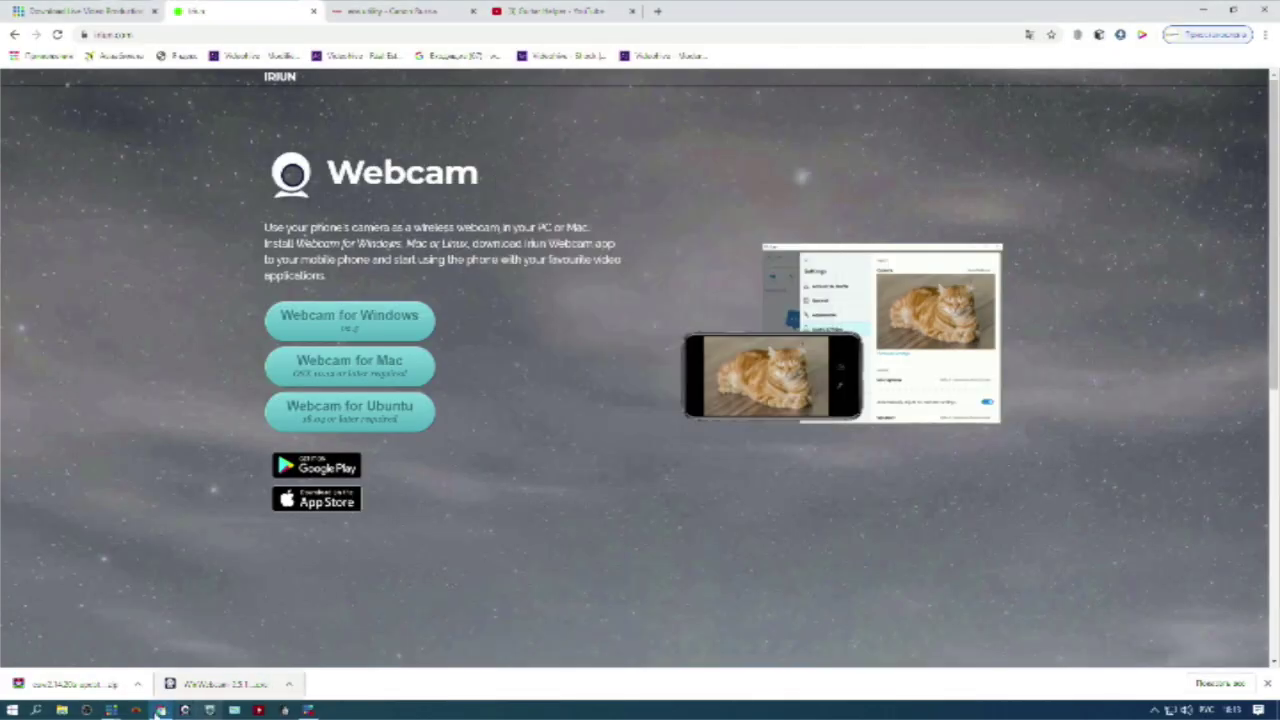
# Switch back to vMix and cancel the camera input setup that is still open.
pyautogui.moveTo(111, 710)
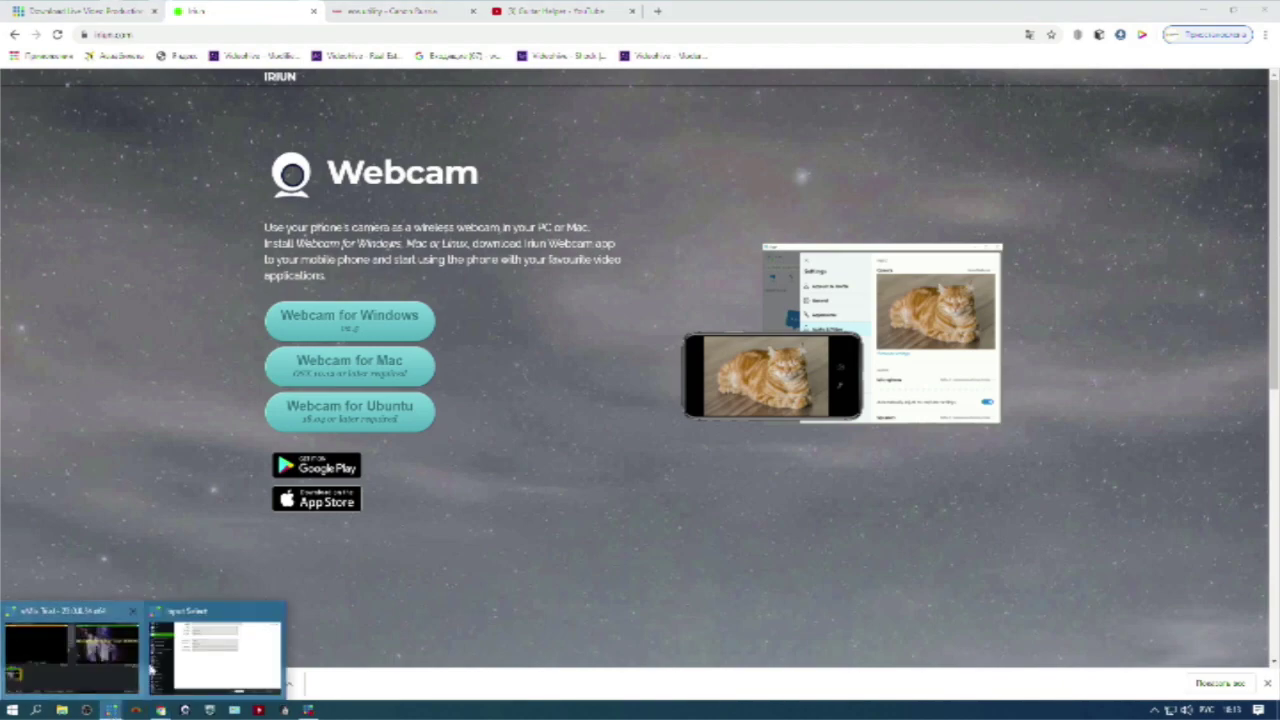
pyautogui.click(68, 645)
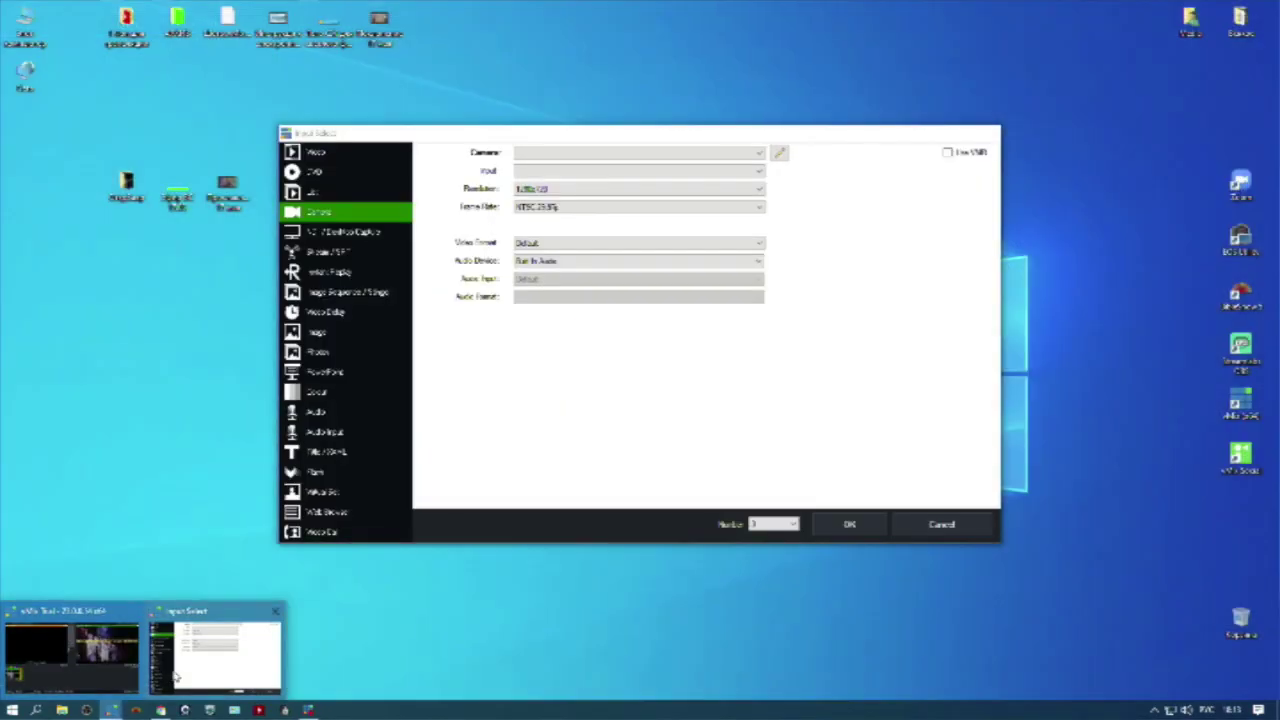
pyautogui.click(175, 678)
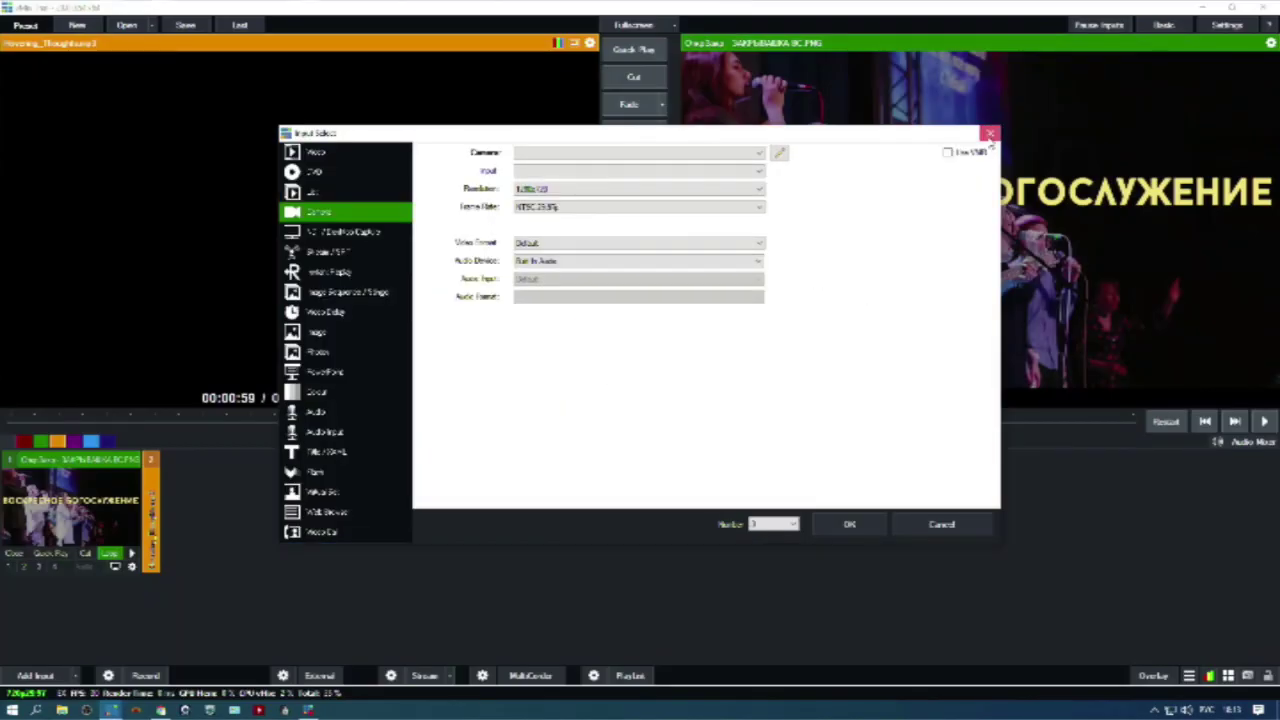
pyautogui.click(941, 524)
# Start a new Camera input using Iriun Webcam as the camera and 1920x1080 as the resolution.
pyautogui.click(23, 680)
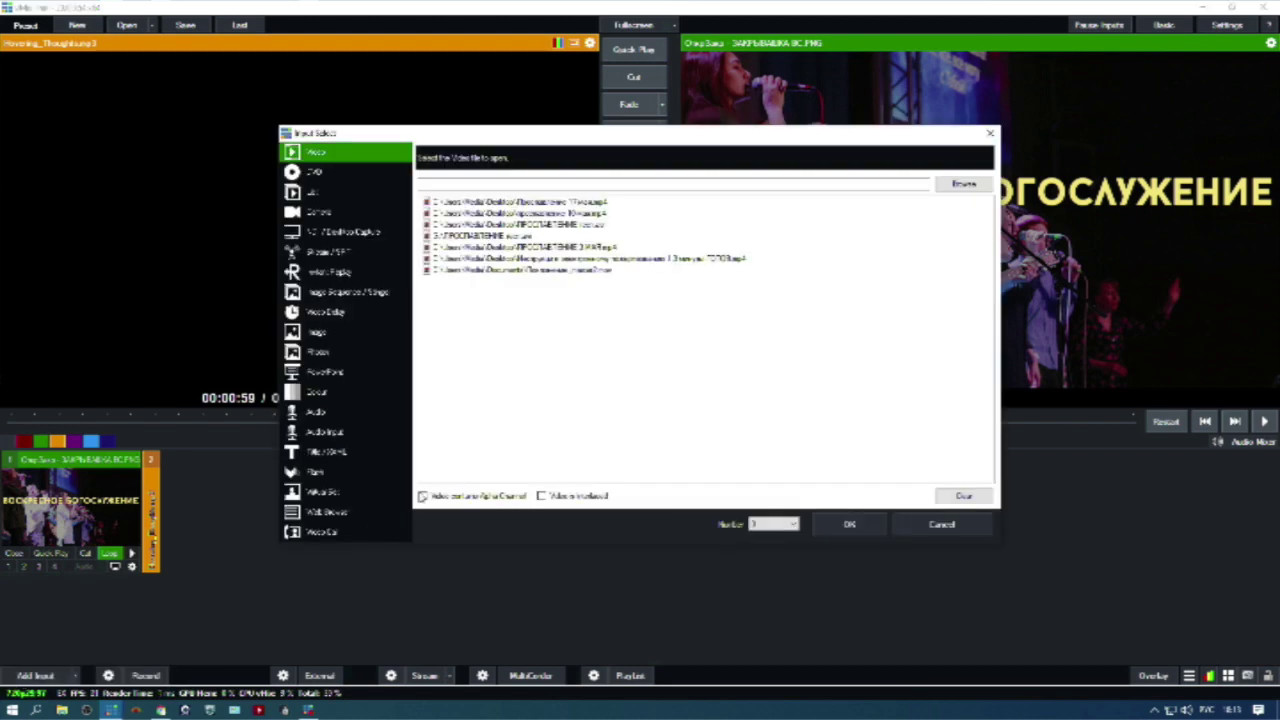
pyautogui.click(327, 213)
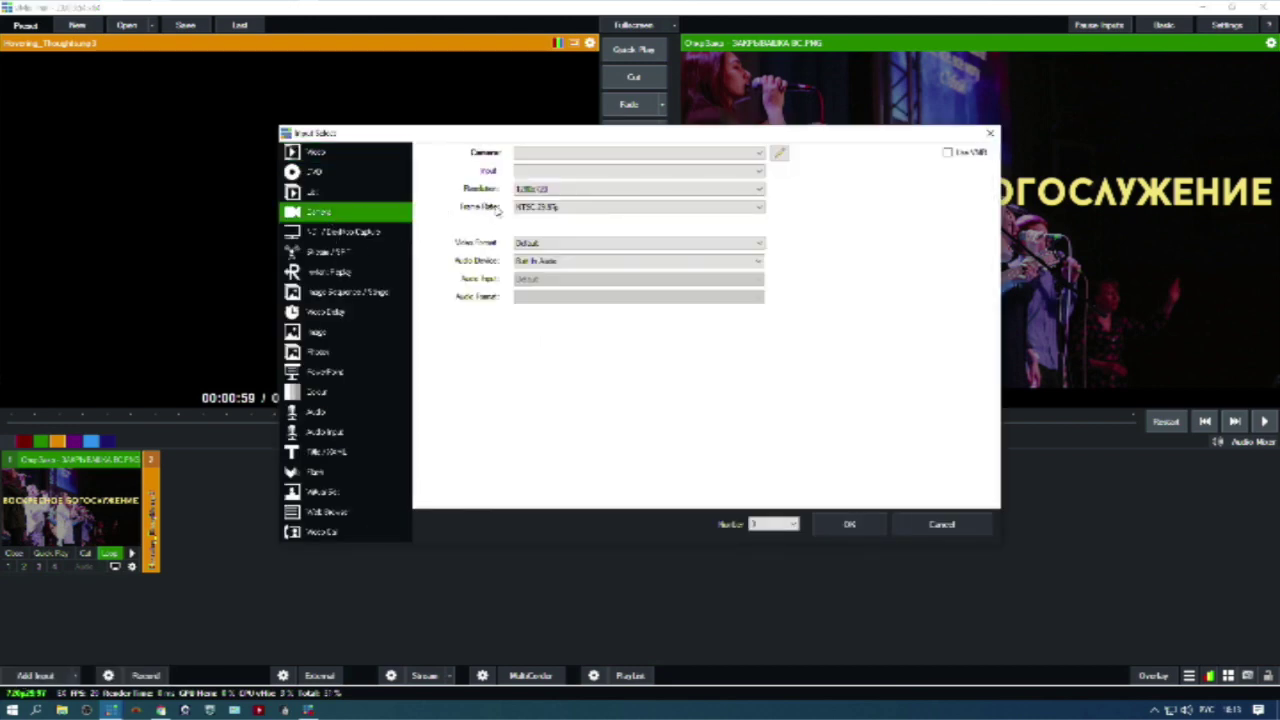
pyautogui.click(567, 155)
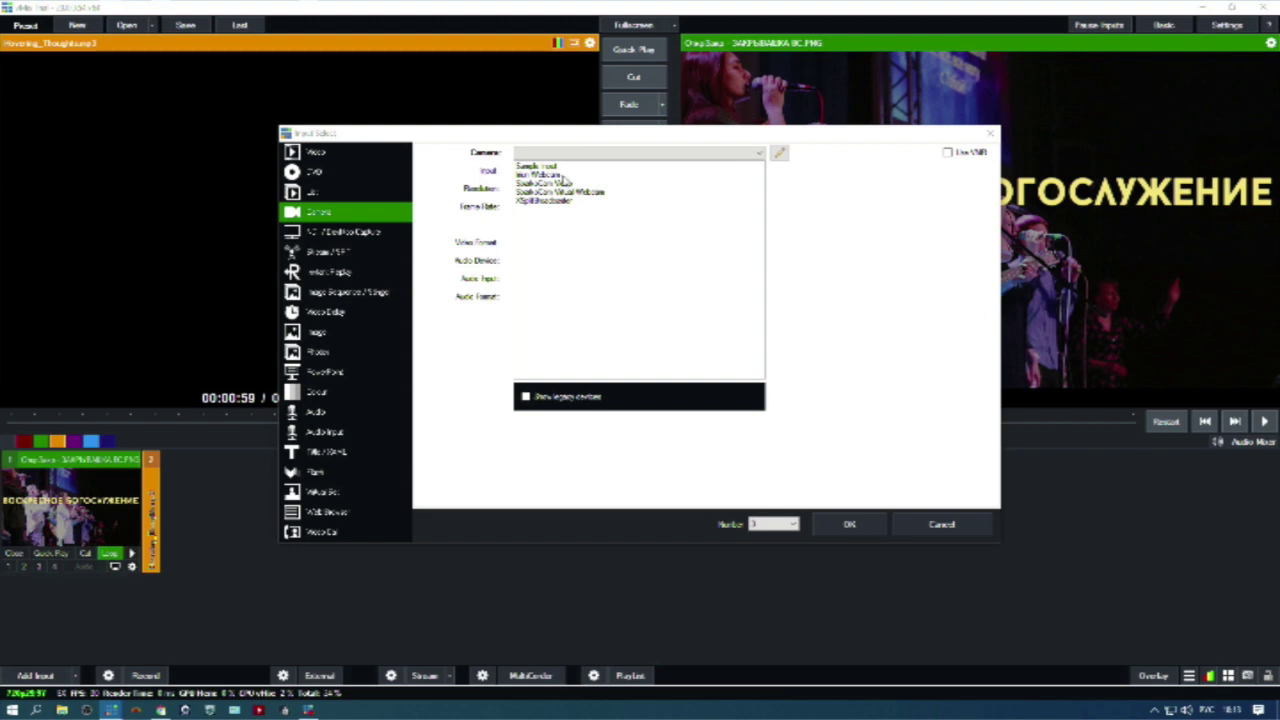
pyautogui.click(560, 175)
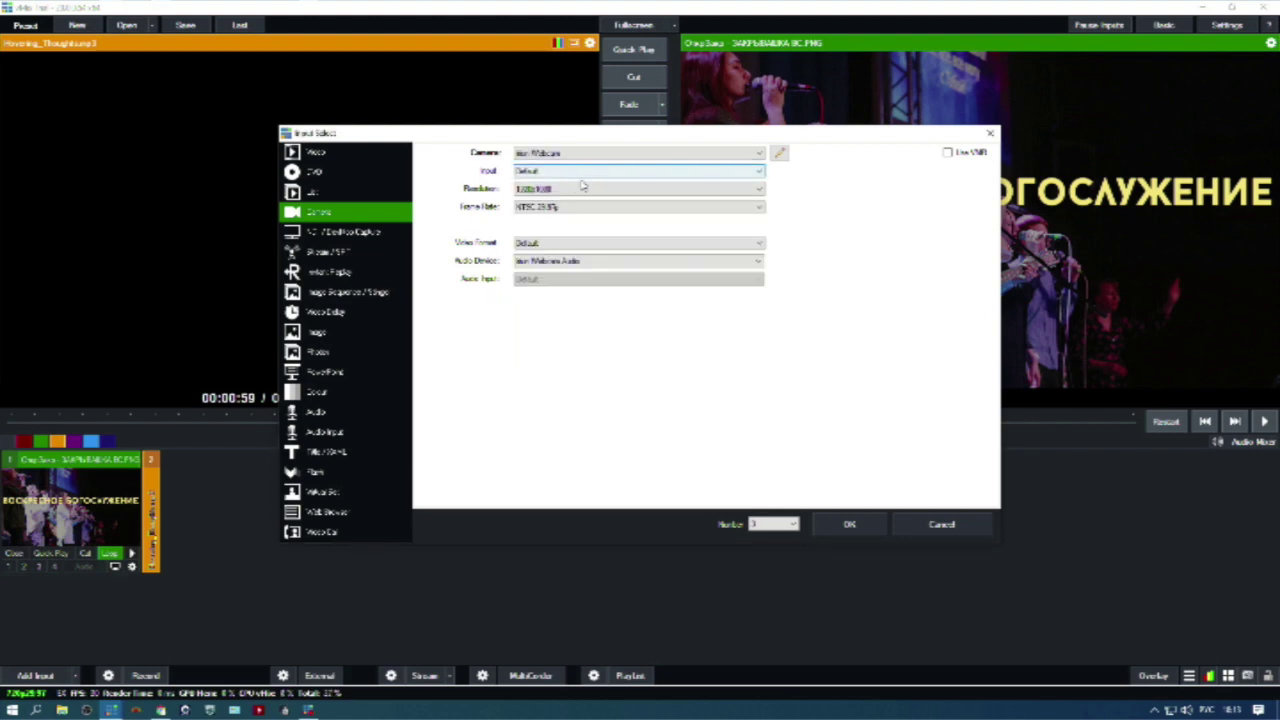
pyautogui.click(551, 190)
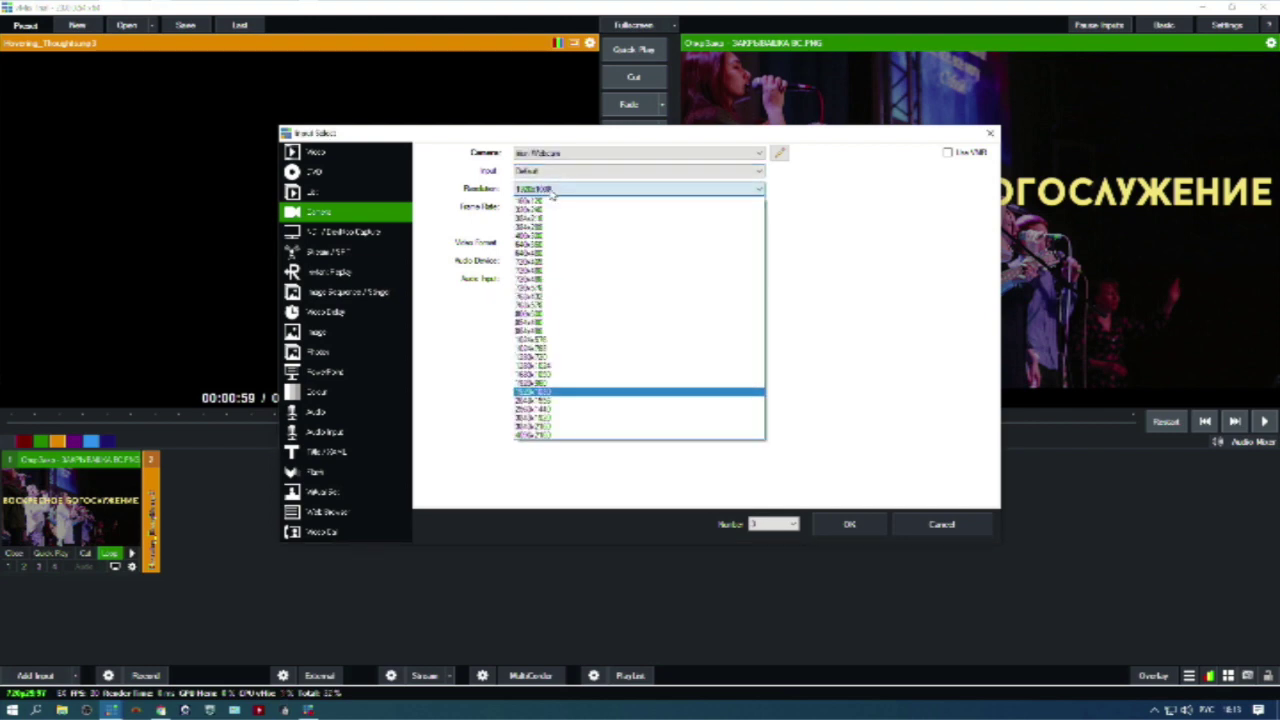
pyautogui.click(557, 394)
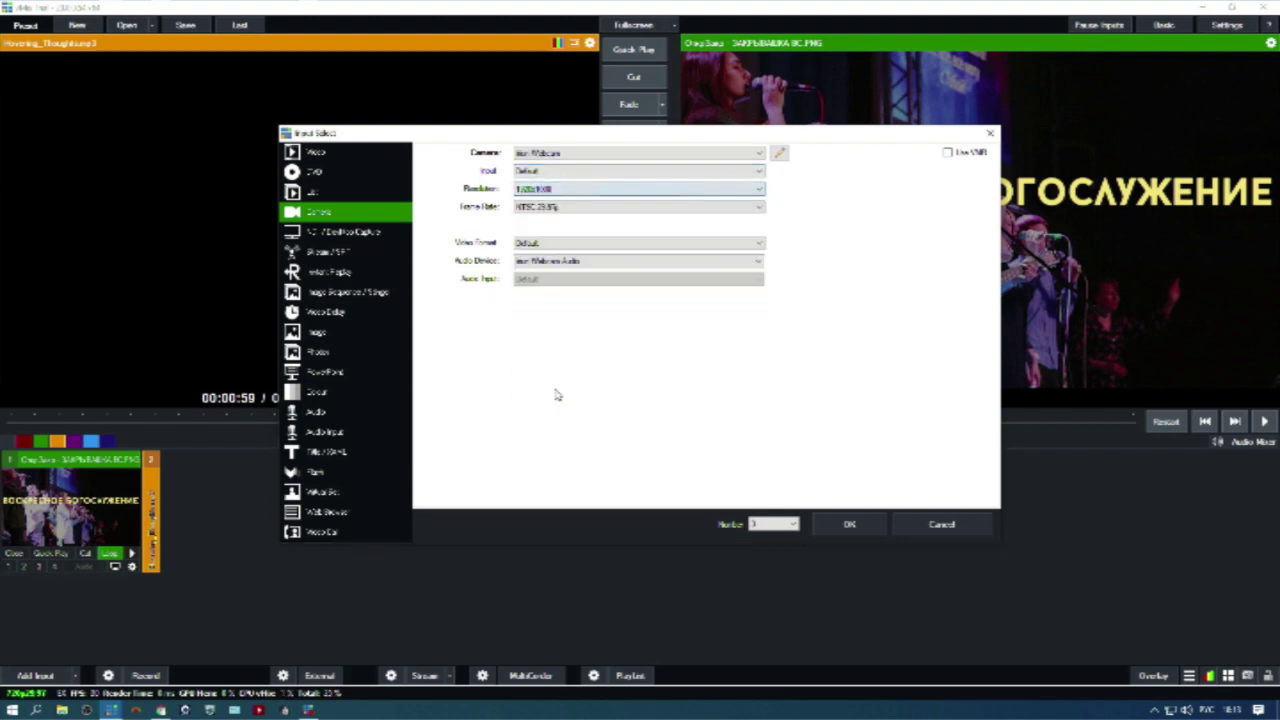
# Check the frame rate and video format options, set the camera's audio device to None and add the input.
pyautogui.click(547, 207)
pyautogui.click(547, 207)
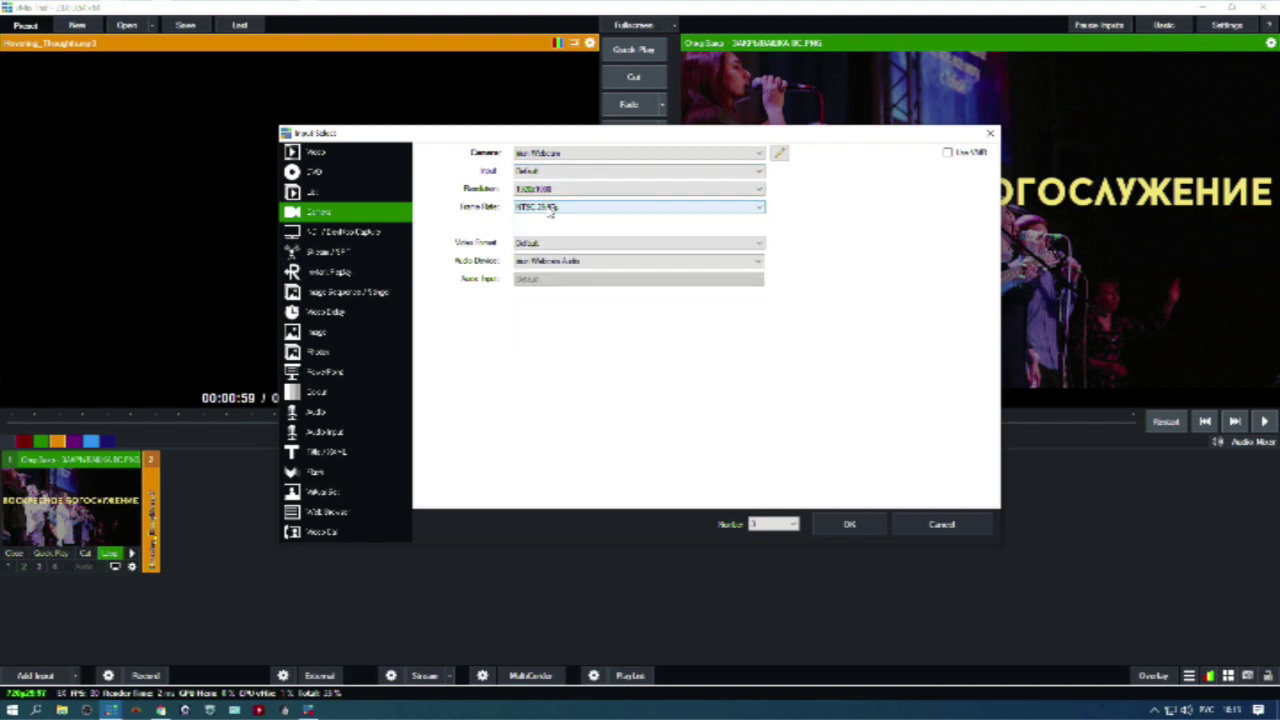
pyautogui.click(551, 245)
pyautogui.click(558, 250)
pyautogui.click(559, 262)
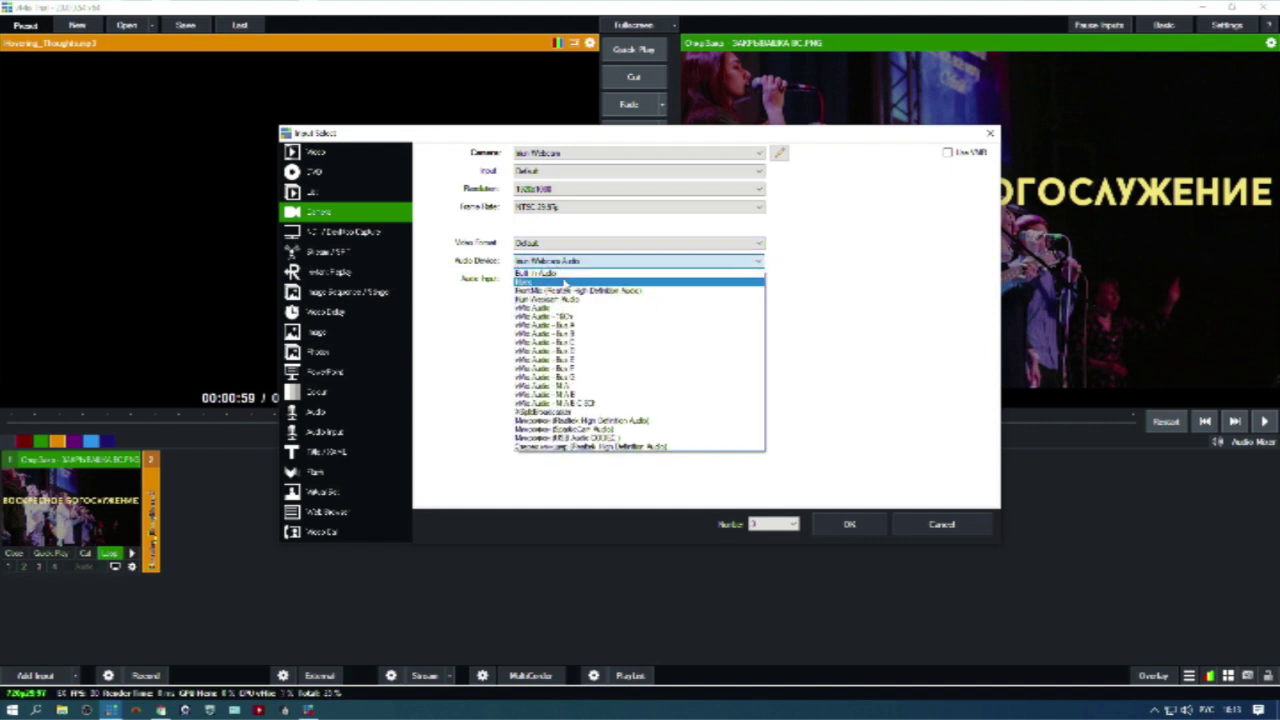
pyautogui.click(562, 282)
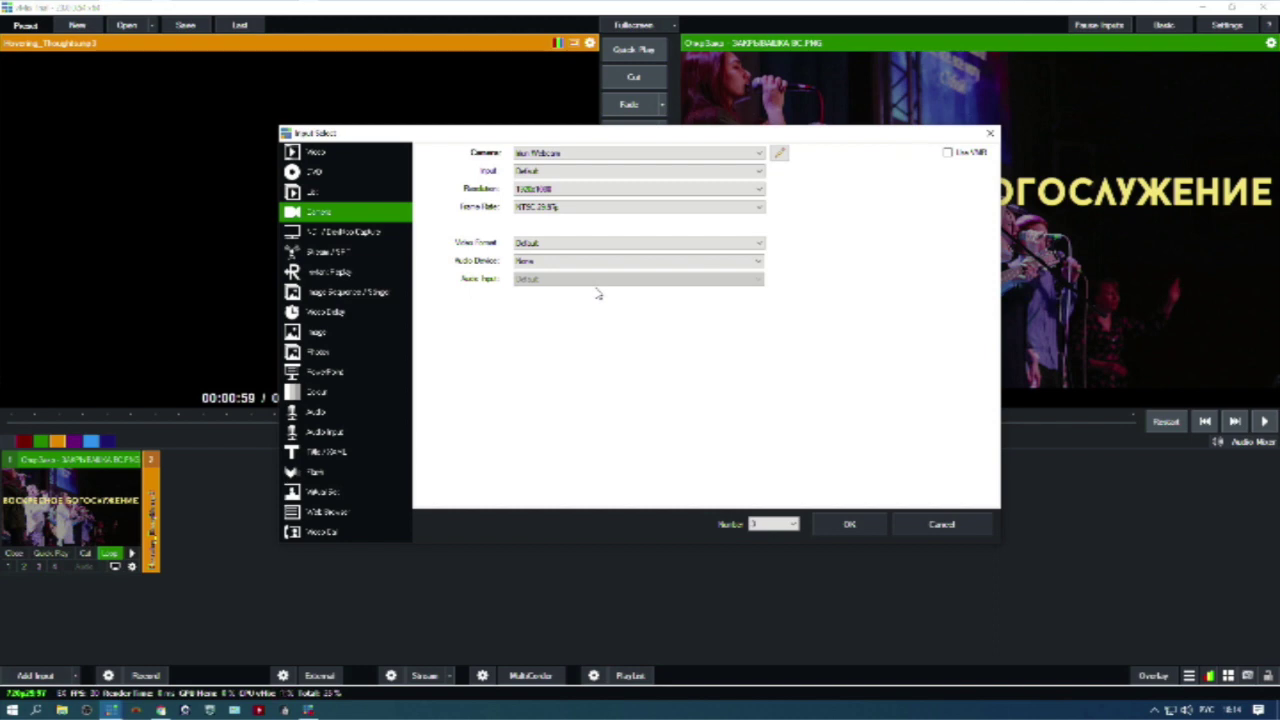
pyautogui.click(847, 526)
# Put the webcam input in preview and use Quick Play to alternate it with the slideshow, ending with the webcam live.
pyautogui.click(257, 510)
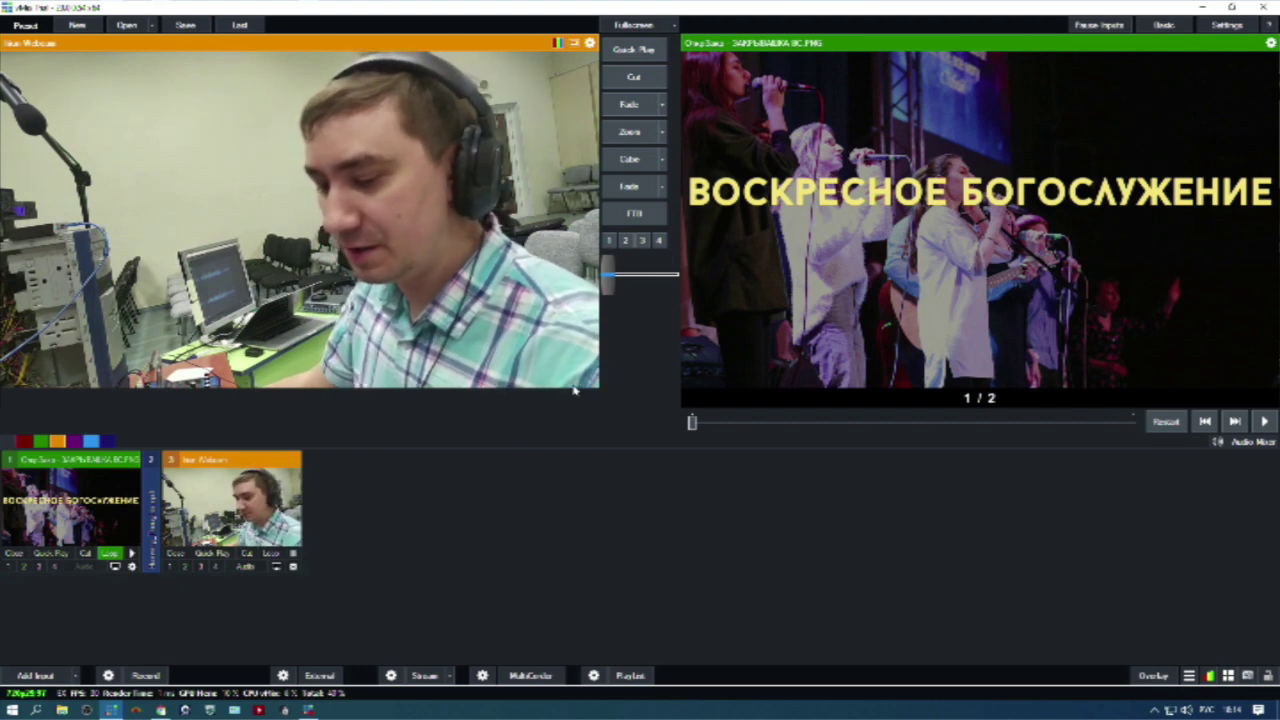
pyautogui.click(646, 50)
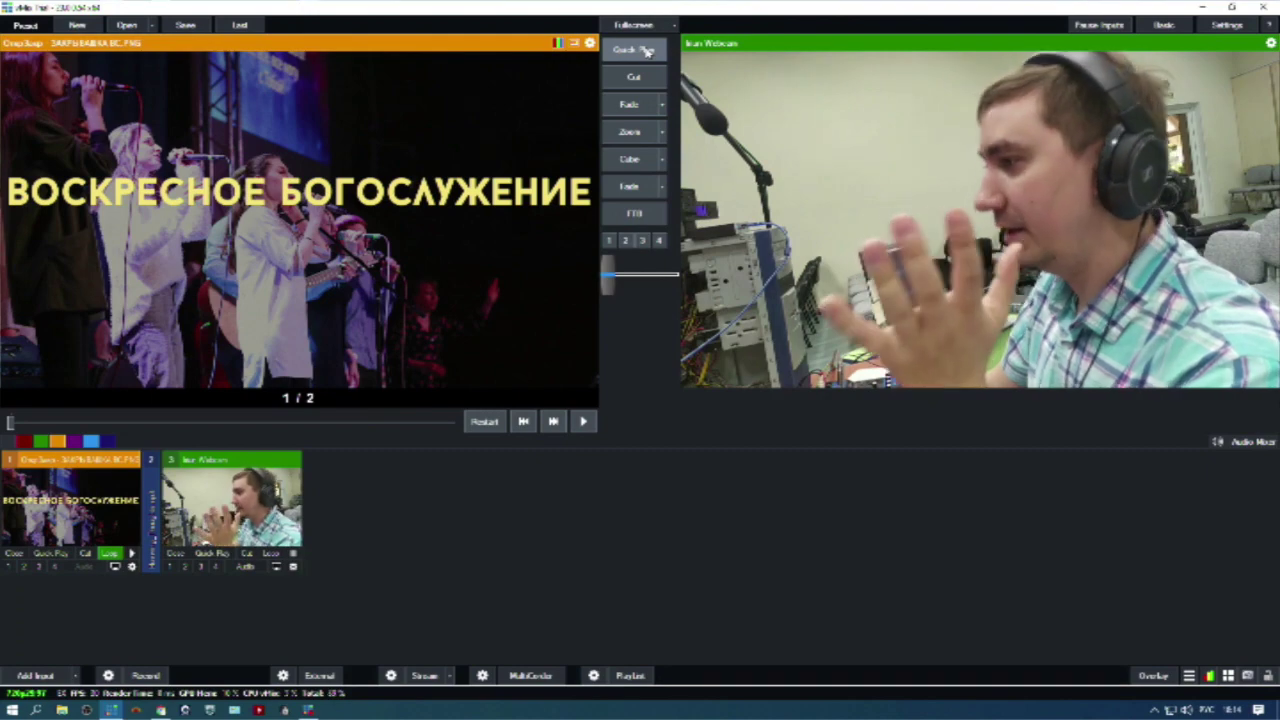
pyautogui.click(646, 50)
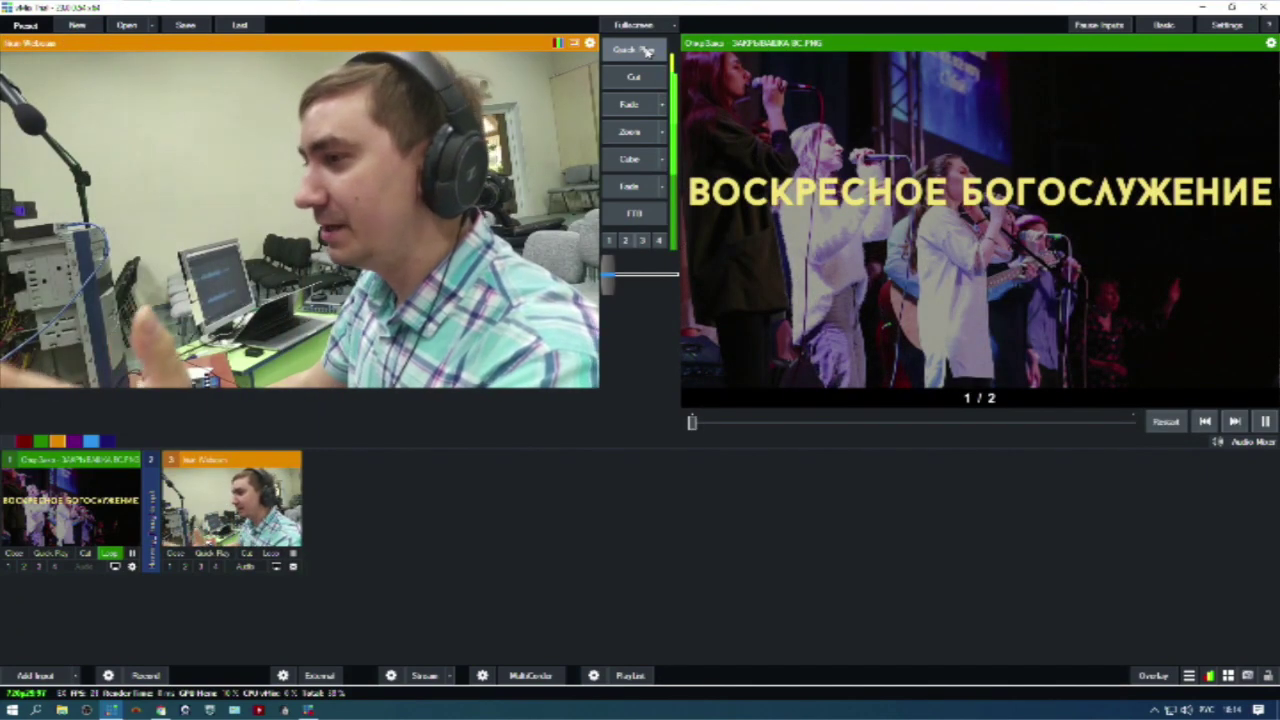
pyautogui.click(646, 50)
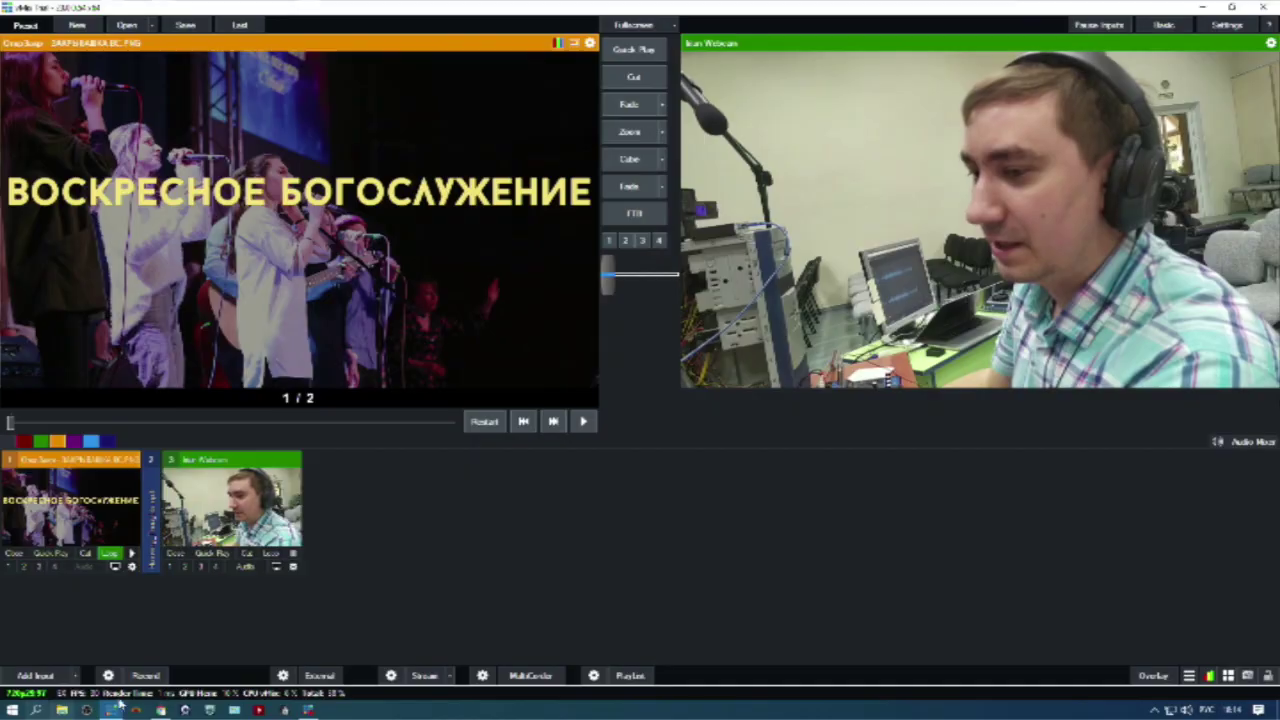
# On Canon's EOS Utility page in the browser, select product EOS 600D, Windows 10 (64-bit) and language Русский.
pyautogui.click(160, 710)
pyautogui.click(365, 12)
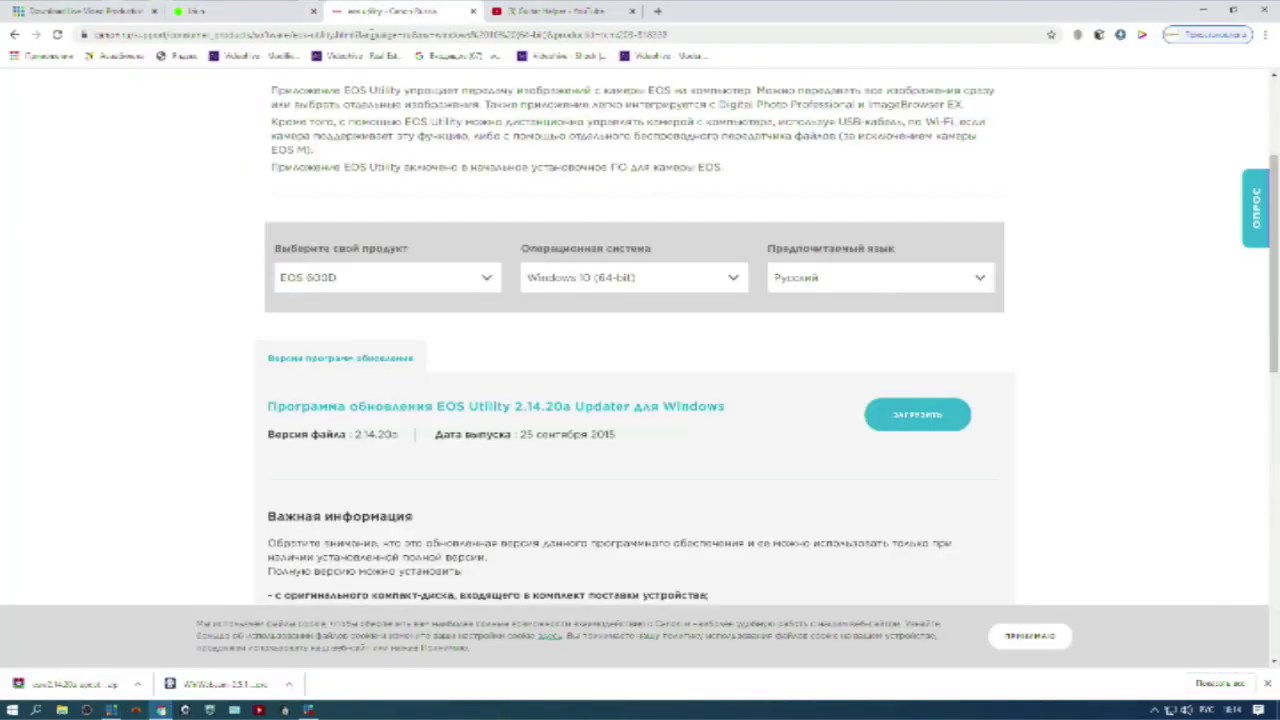
pyautogui.click(441, 281)
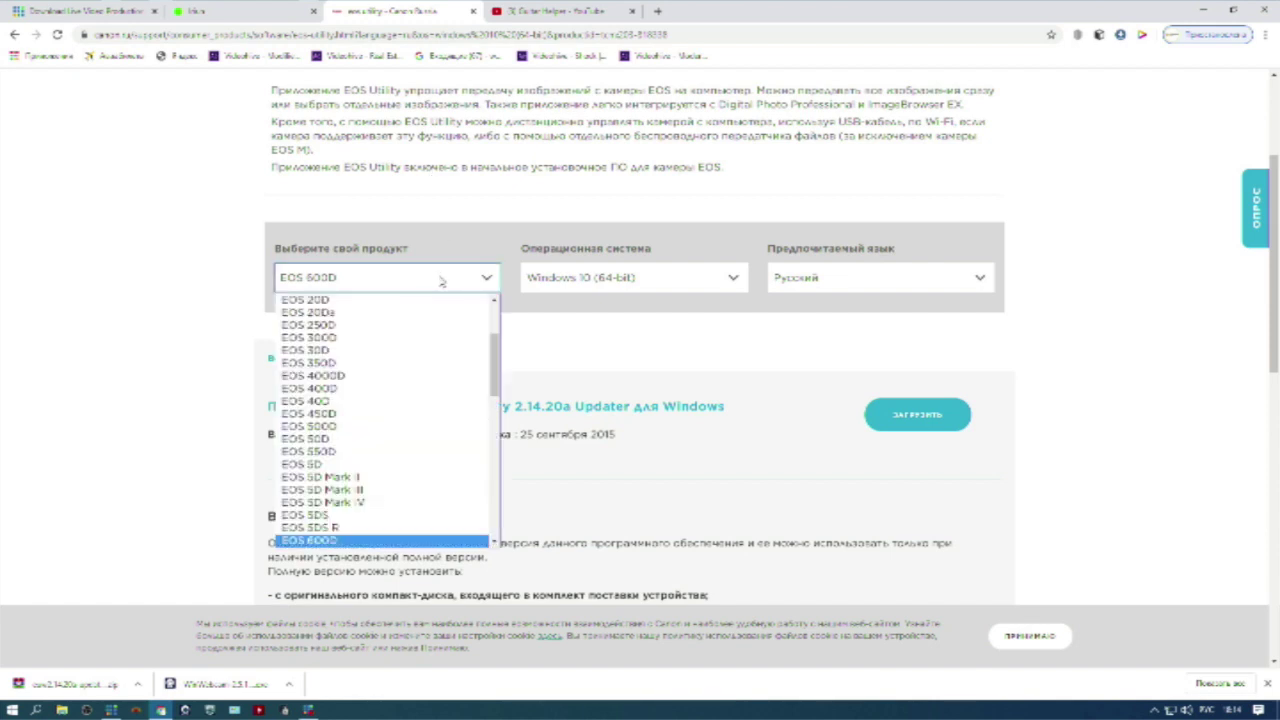
pyautogui.click(385, 541)
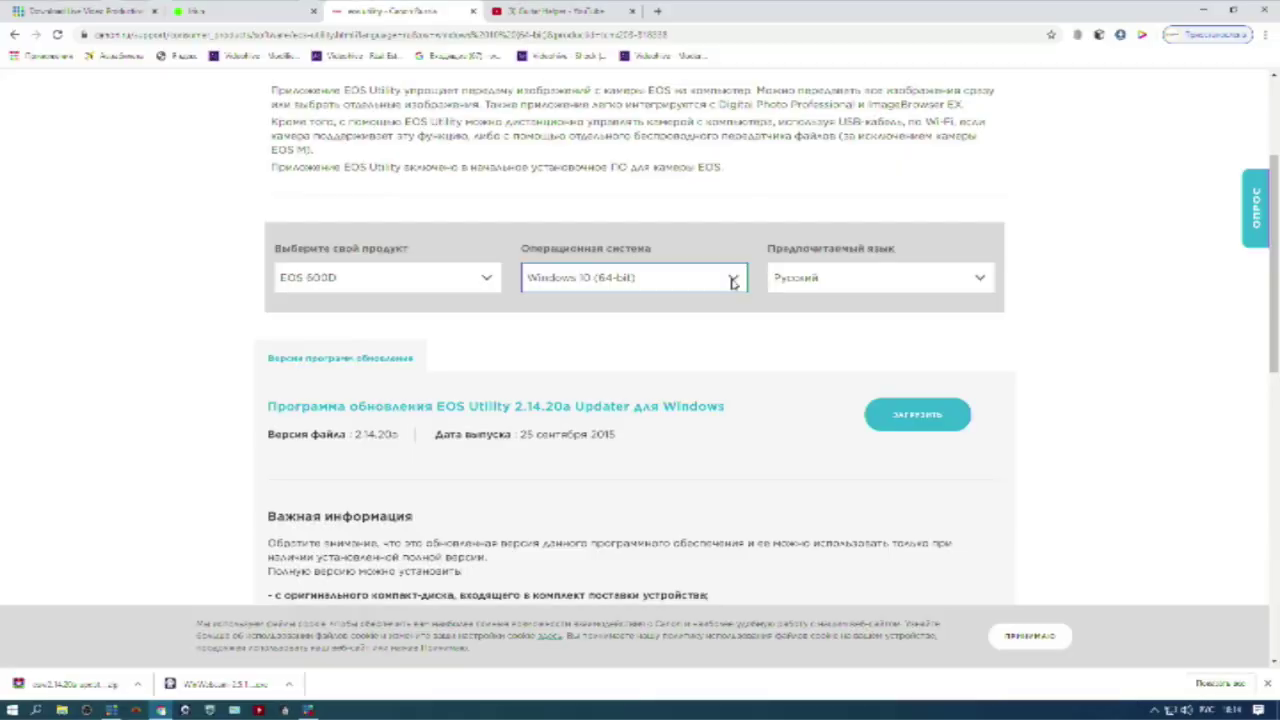
pyautogui.click(731, 283)
pyautogui.click(731, 283)
pyautogui.click(864, 284)
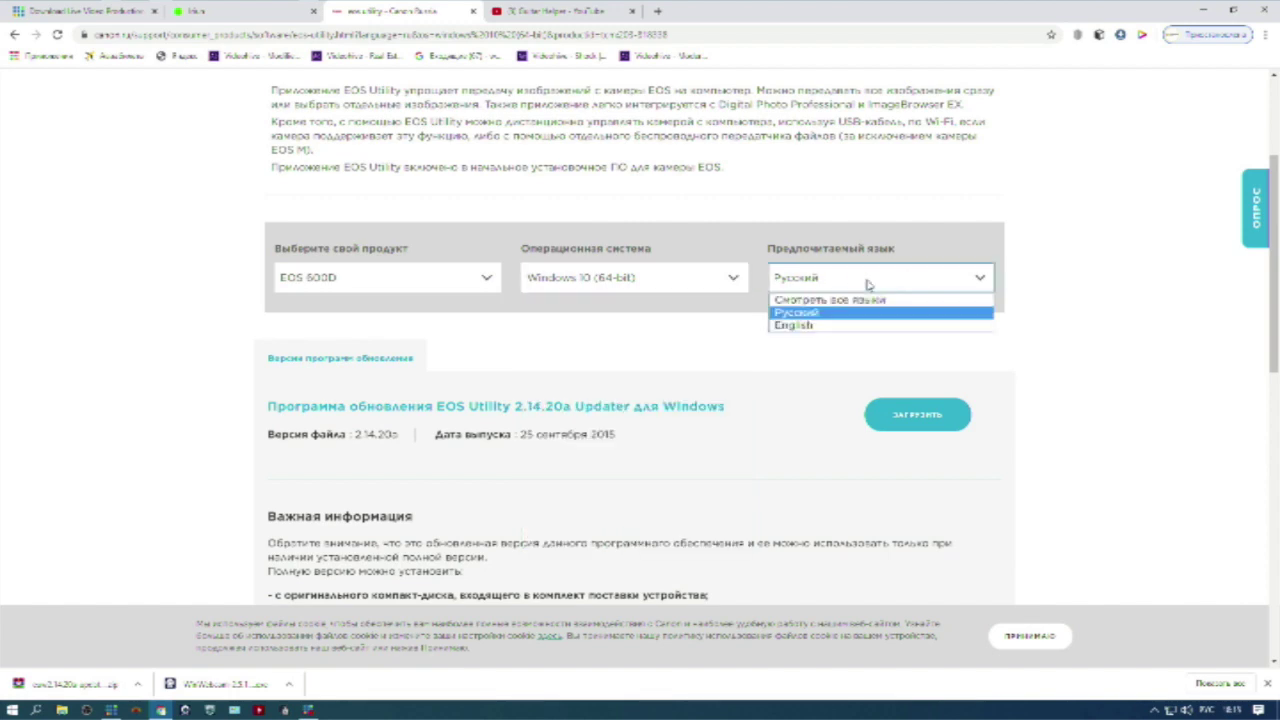
pyautogui.click(878, 312)
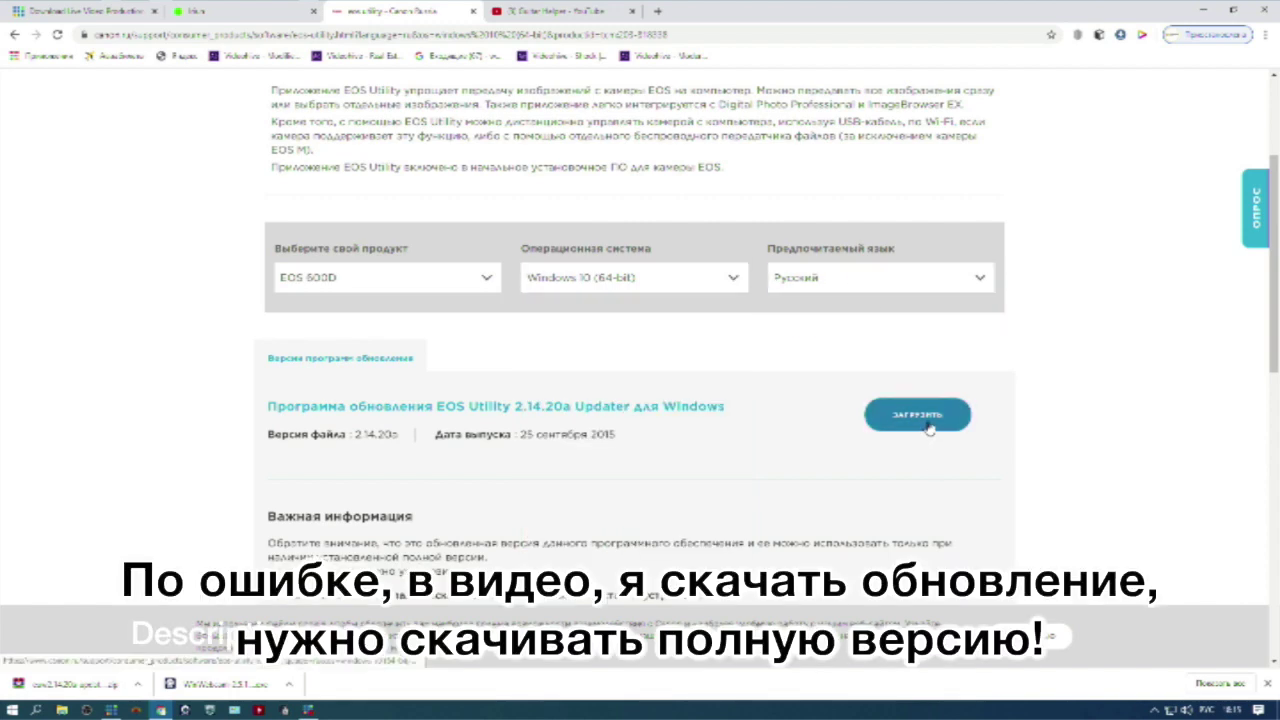
# Download the EOS Utility 2.14.20a Updater for Windows and close the download instructions.
pyautogui.click(929, 430)
pyautogui.click(725, 474)
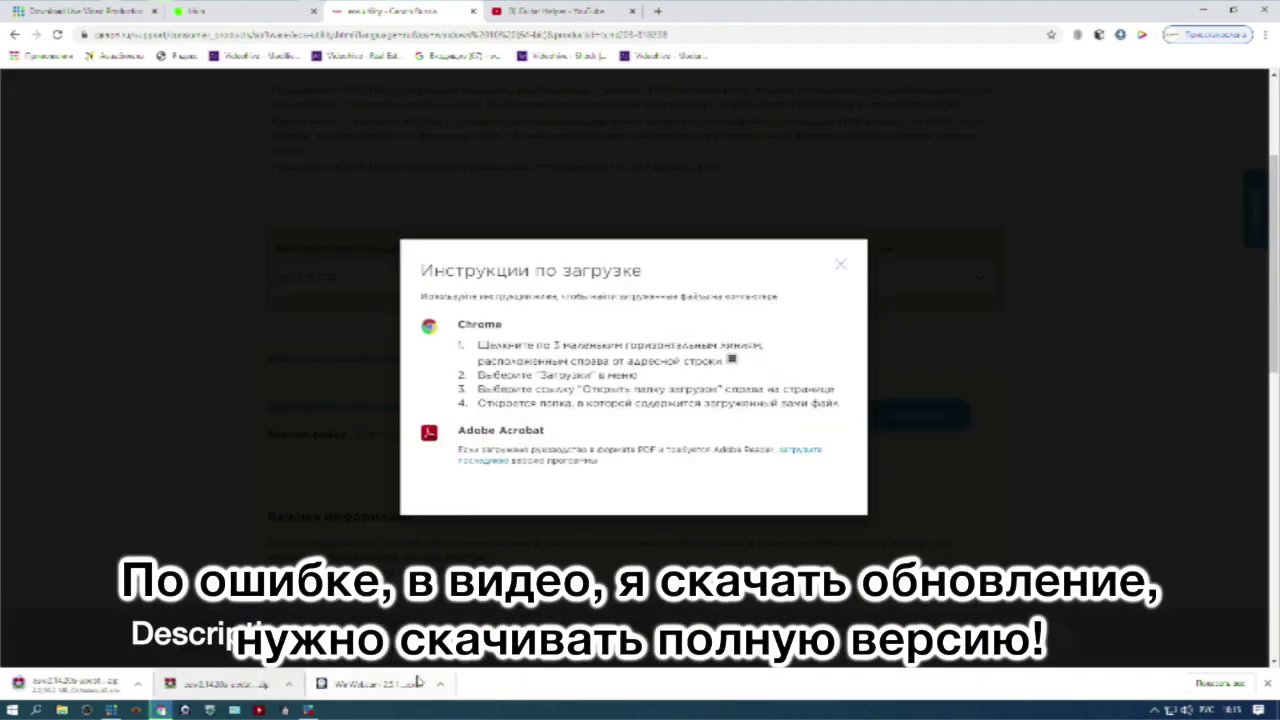
pyautogui.click(841, 263)
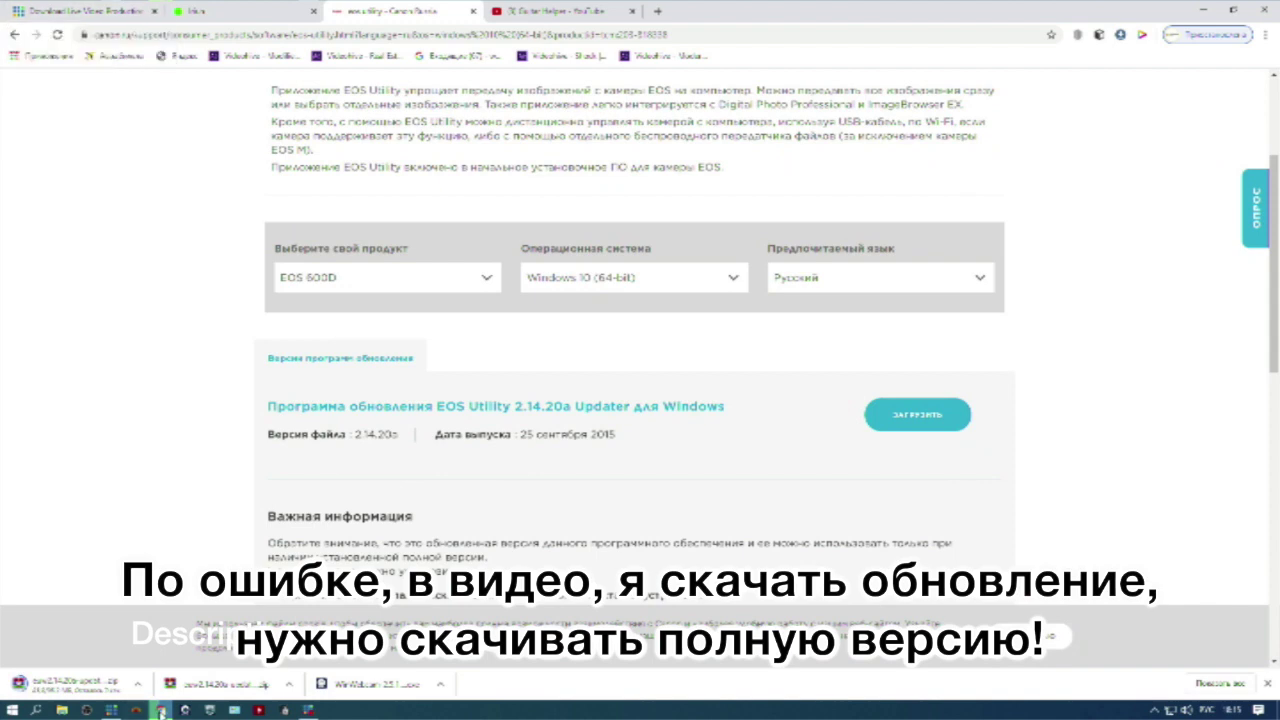
# Return to vMix and open the remote live view shooting window from the EOS 600D camera control.
pyautogui.click(111, 710)
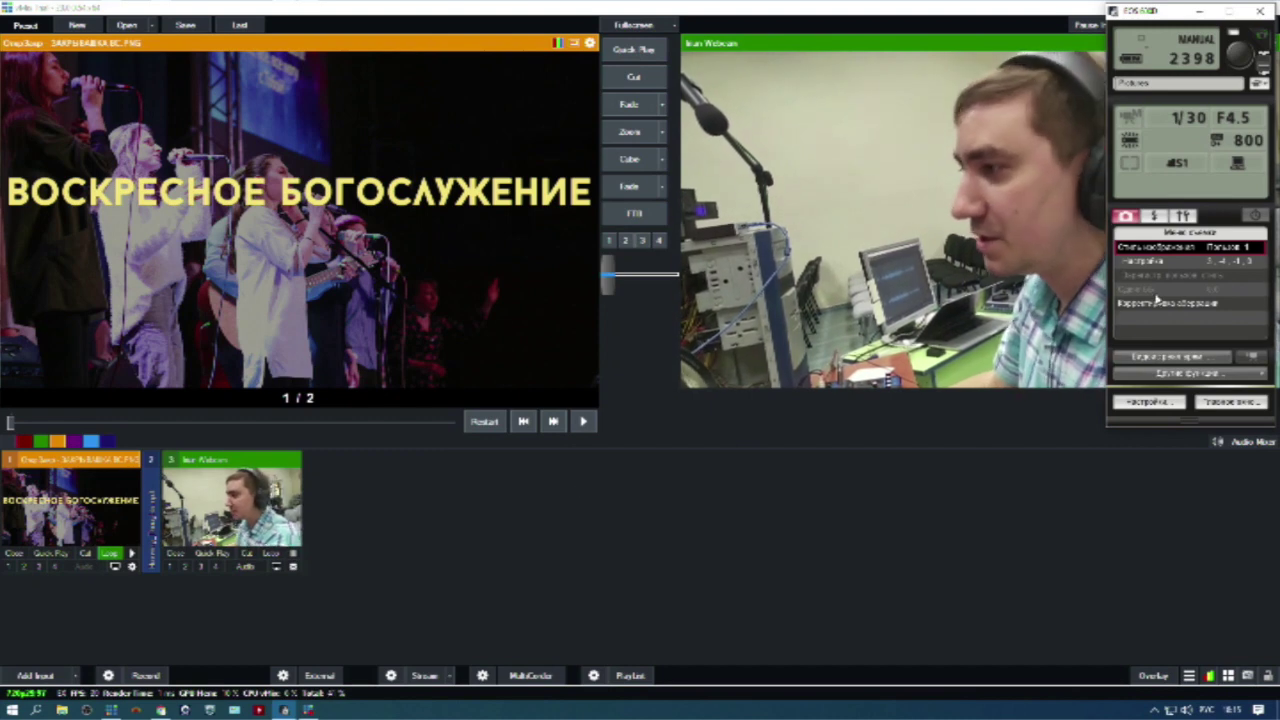
pyautogui.click(1182, 358)
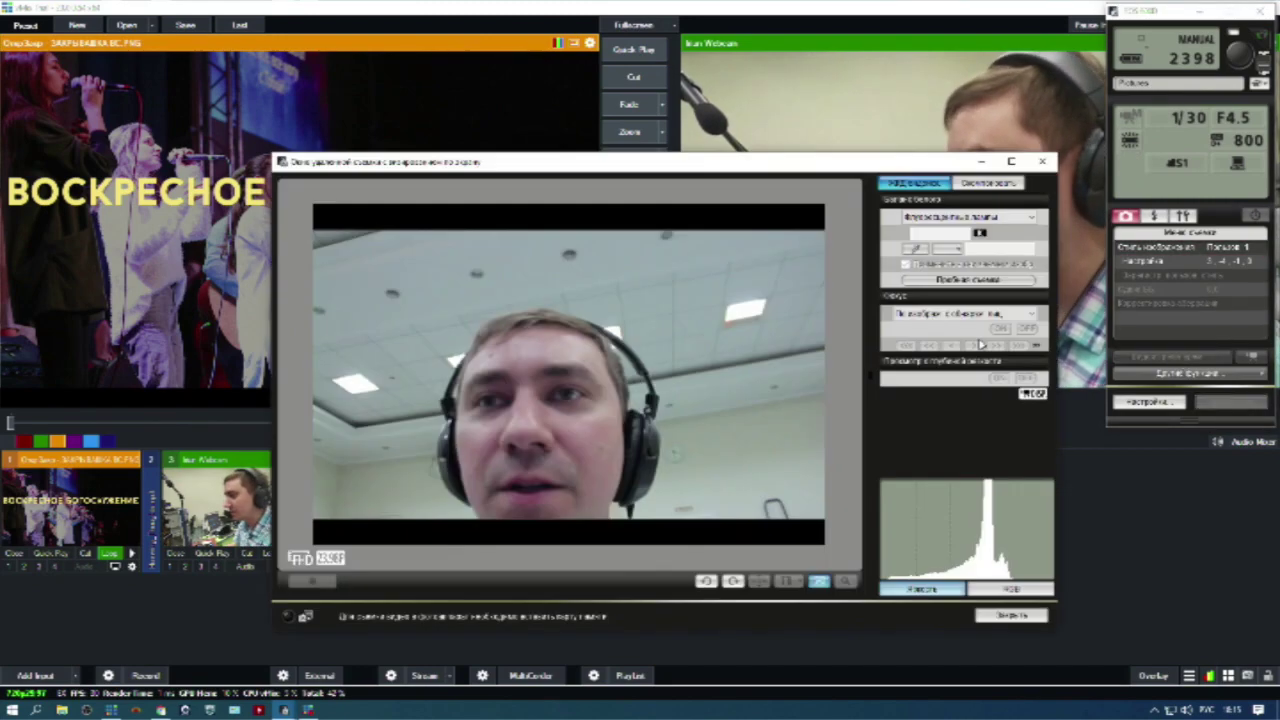
# Maximize the EOS live view window, return to vMix and add EOS Utility 2 as a local desktop capture input.
pyautogui.doubleClick(613, 167)
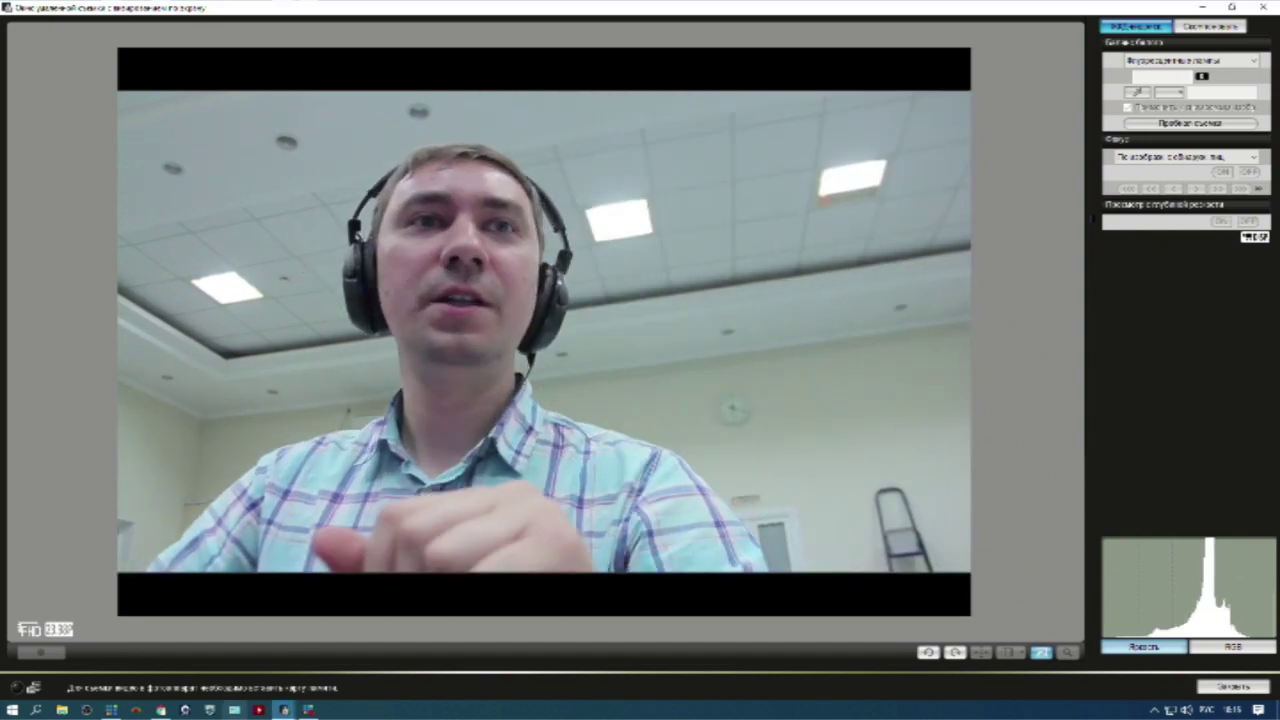
pyautogui.click(110, 710)
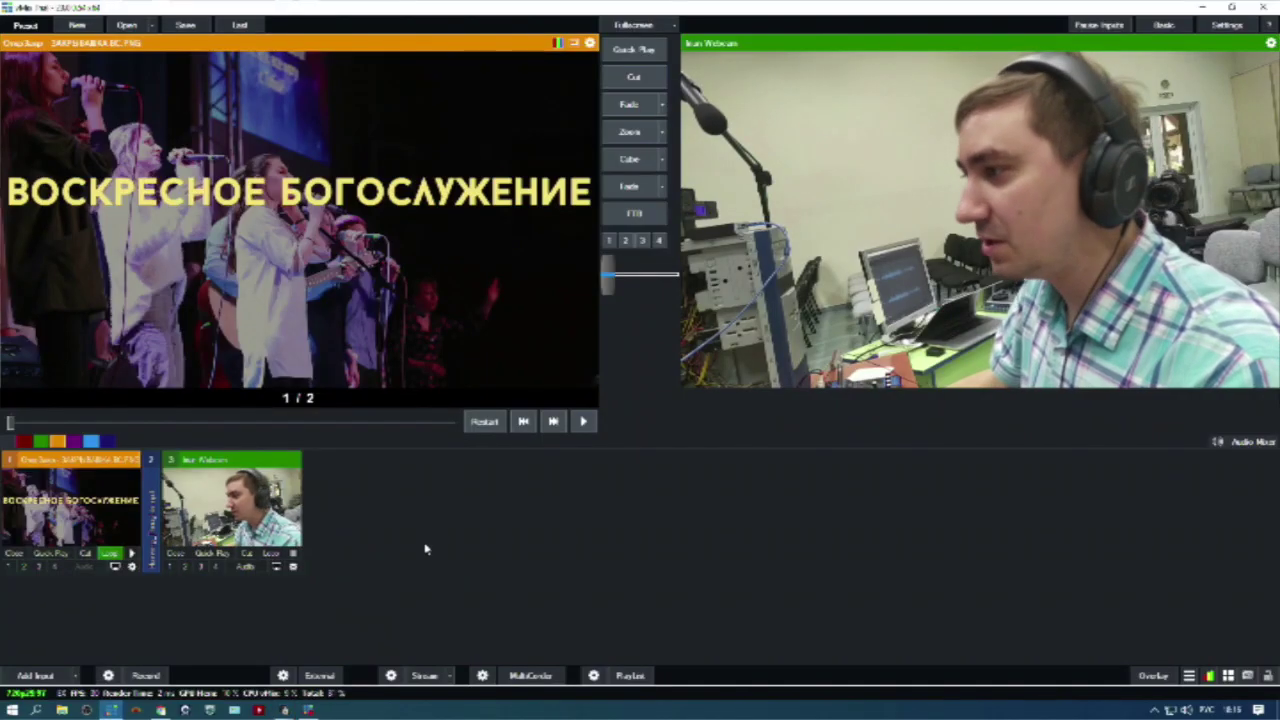
pyautogui.click(53, 678)
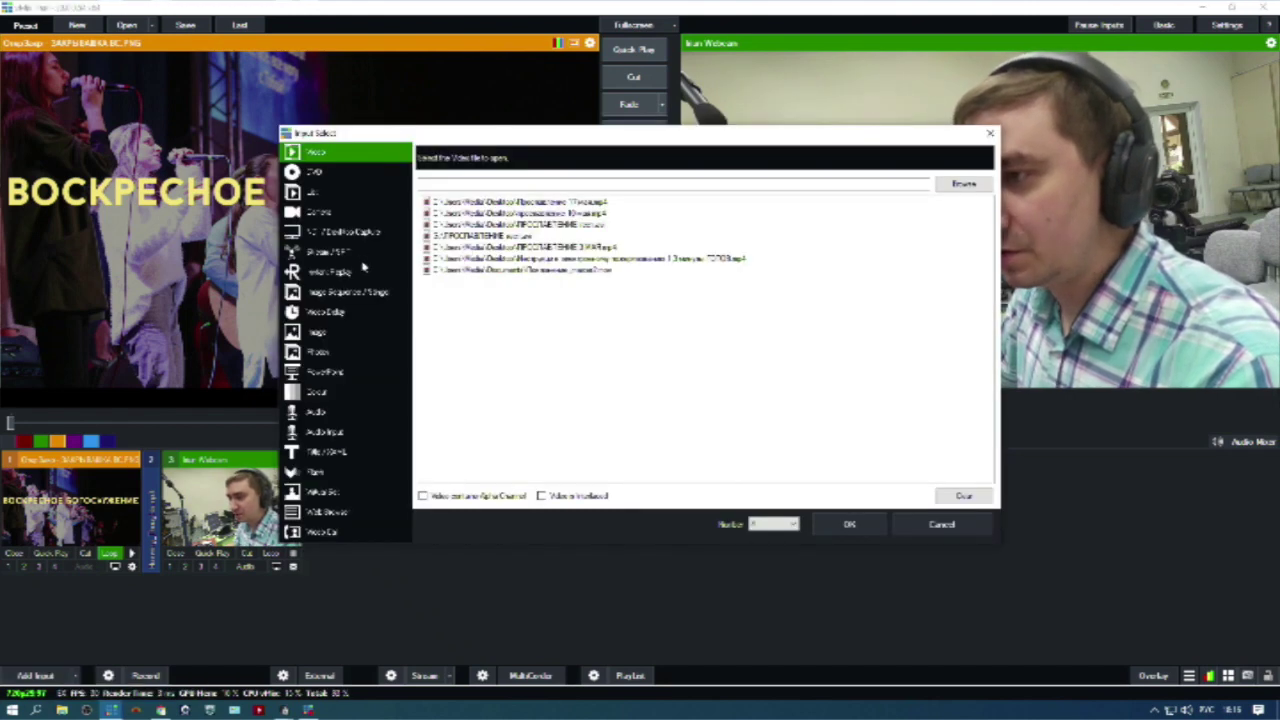
pyautogui.click(358, 236)
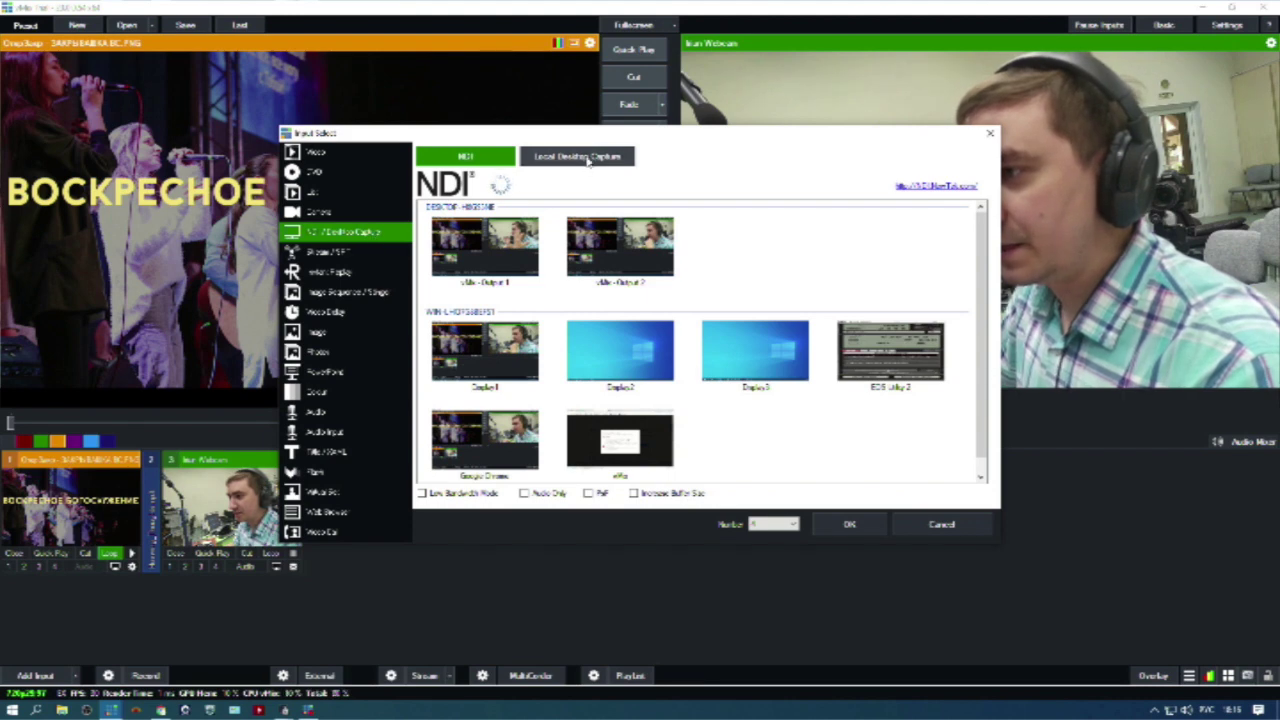
pyautogui.click(588, 160)
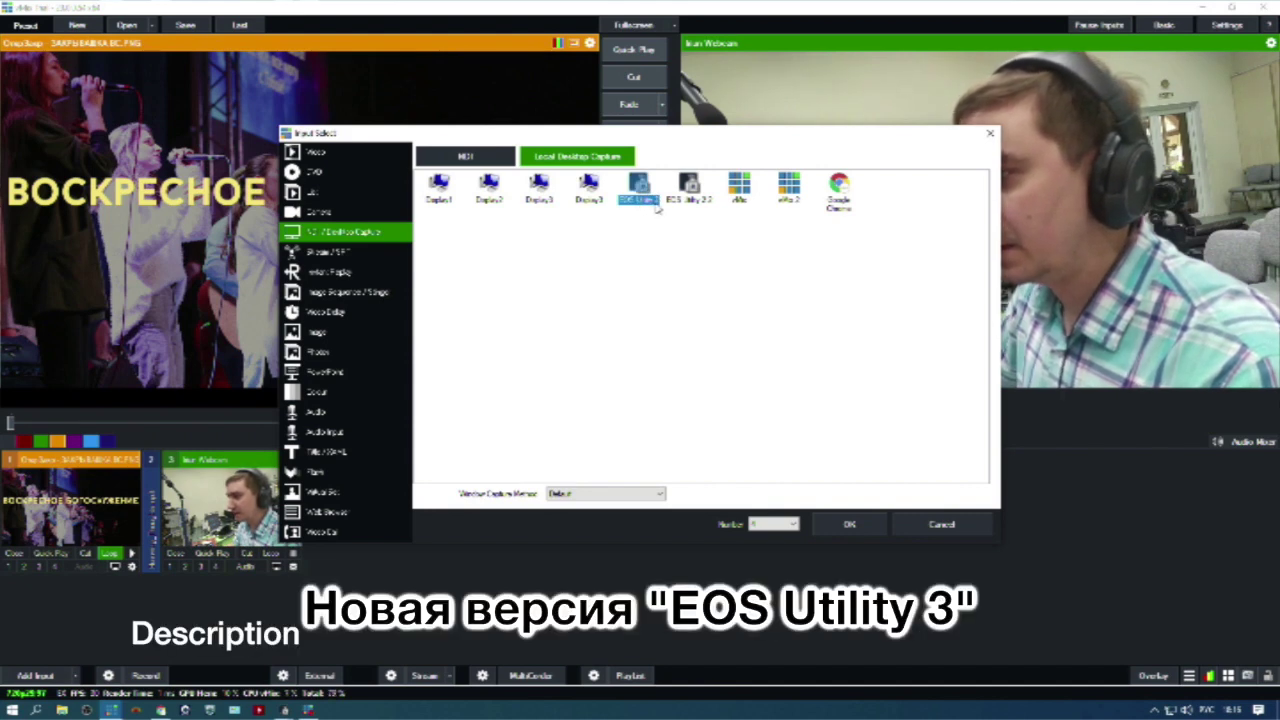
pyautogui.click(849, 525)
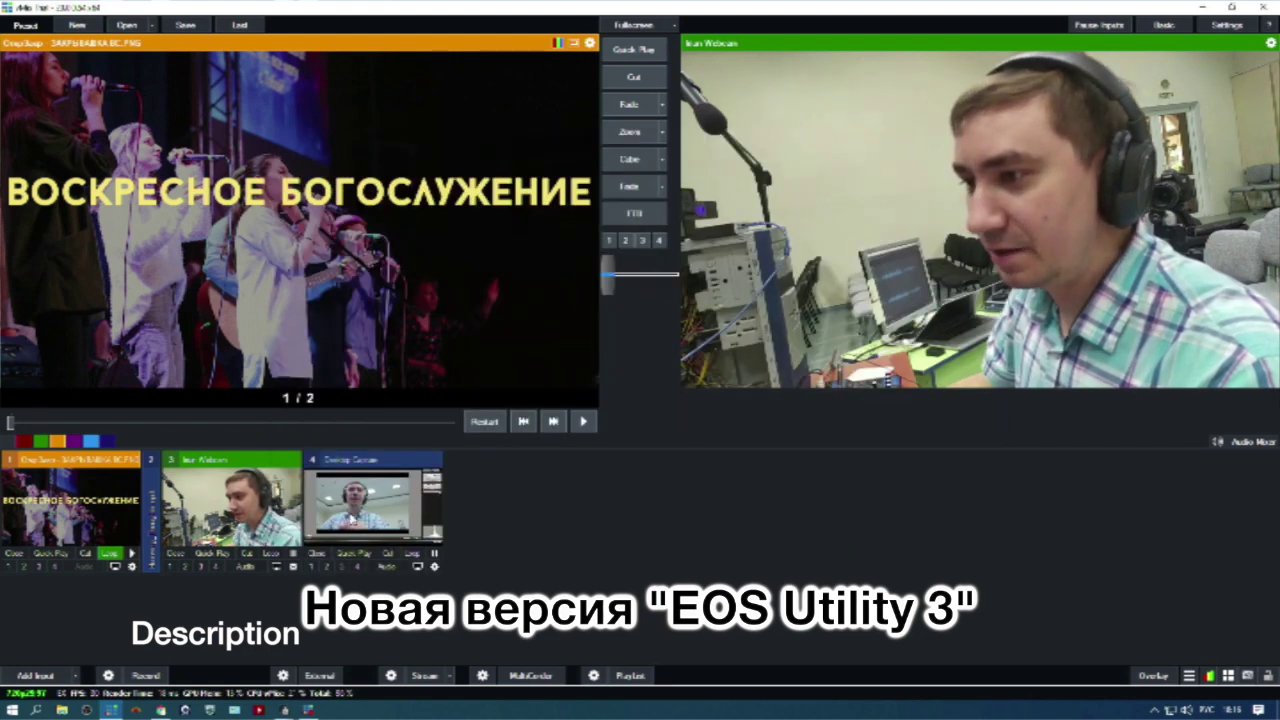
# Put the Desktop Capture input in preview and take it live with Quick Play.
pyautogui.click(362, 505)
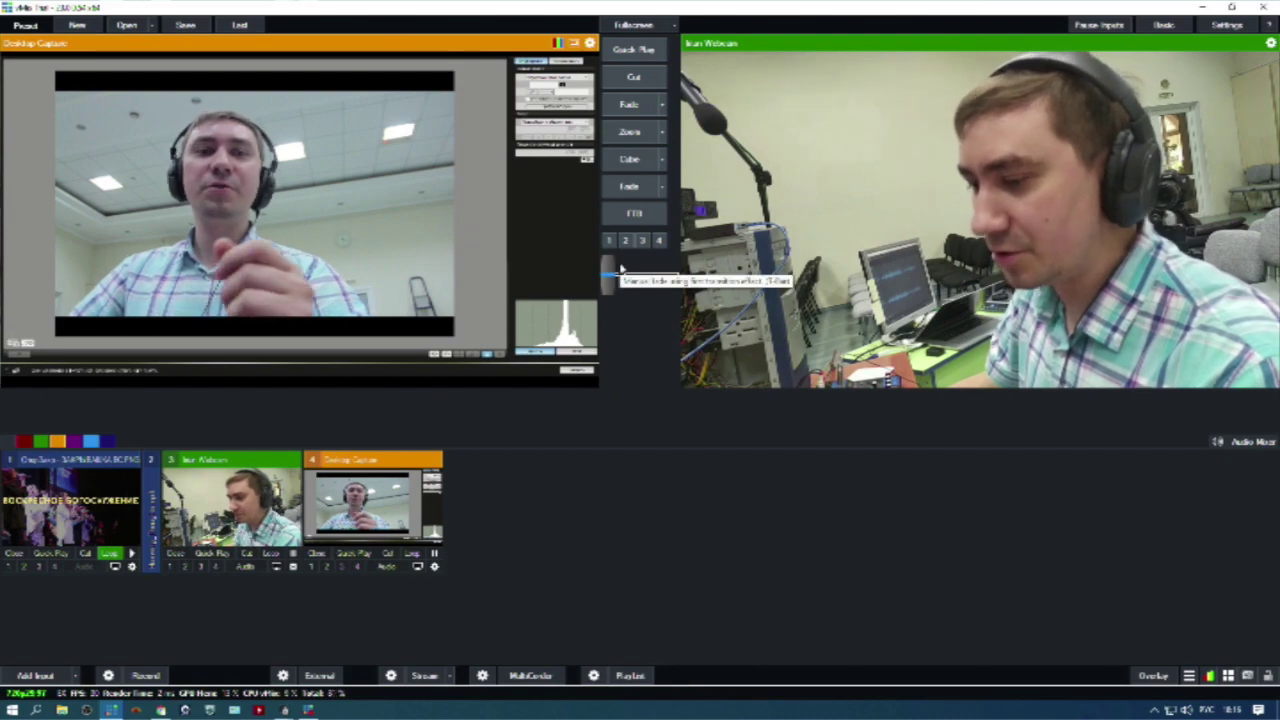
pyautogui.click(656, 50)
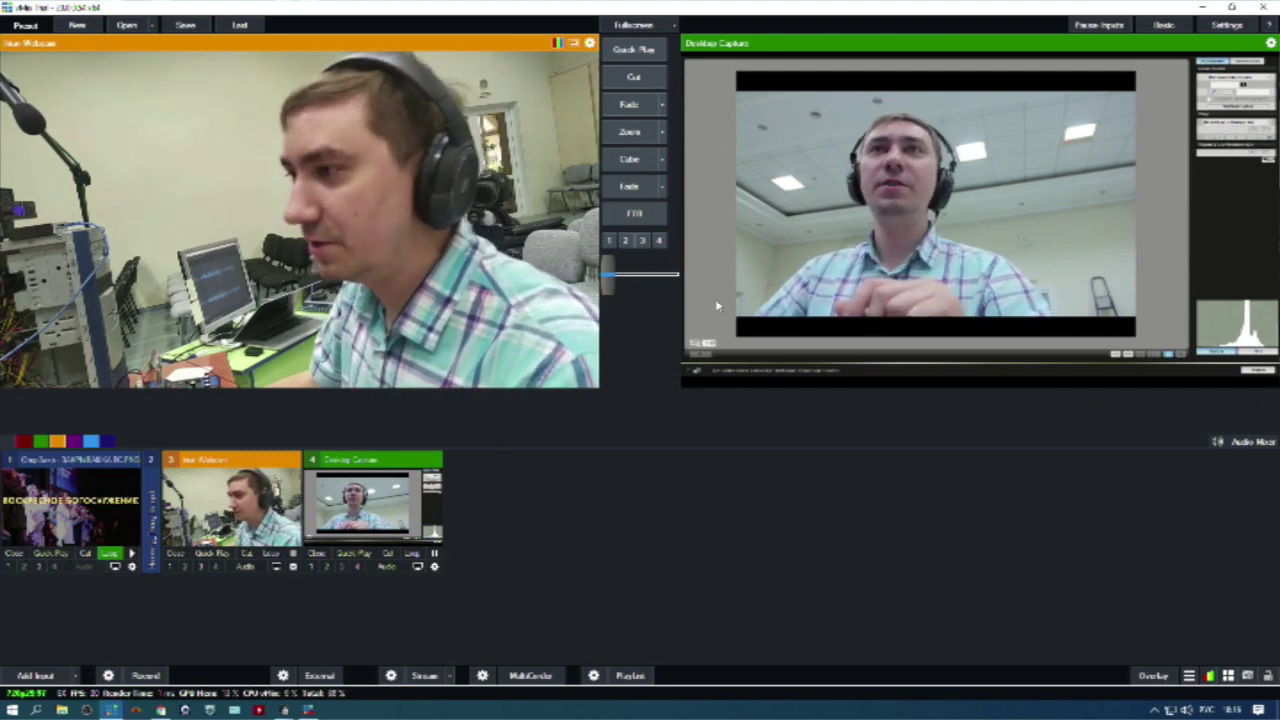
# In the Desktop Capture input's position settings, crop the Main layer to the camera picture, about X1 125, Y1 80, X2 970, Y2 573.
pyautogui.rightClick(376, 499)
pyautogui.doubleClick(355, 500)
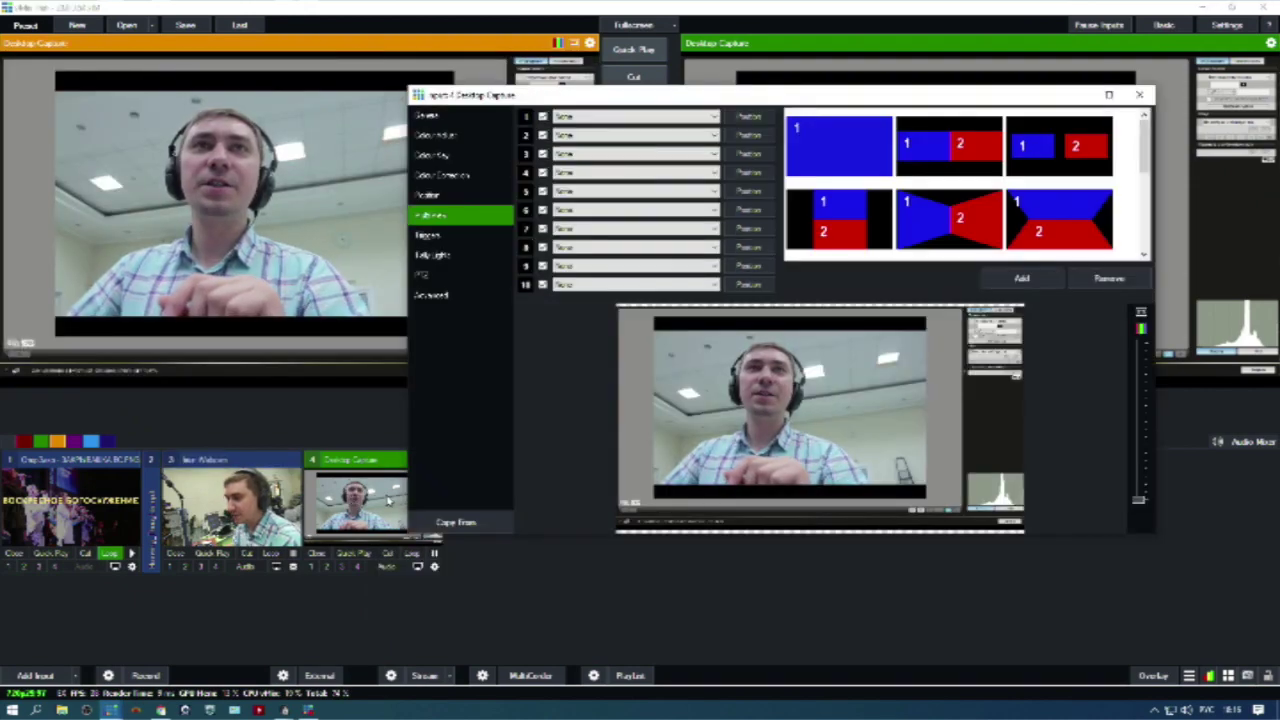
pyautogui.doubleClick(585, 98)
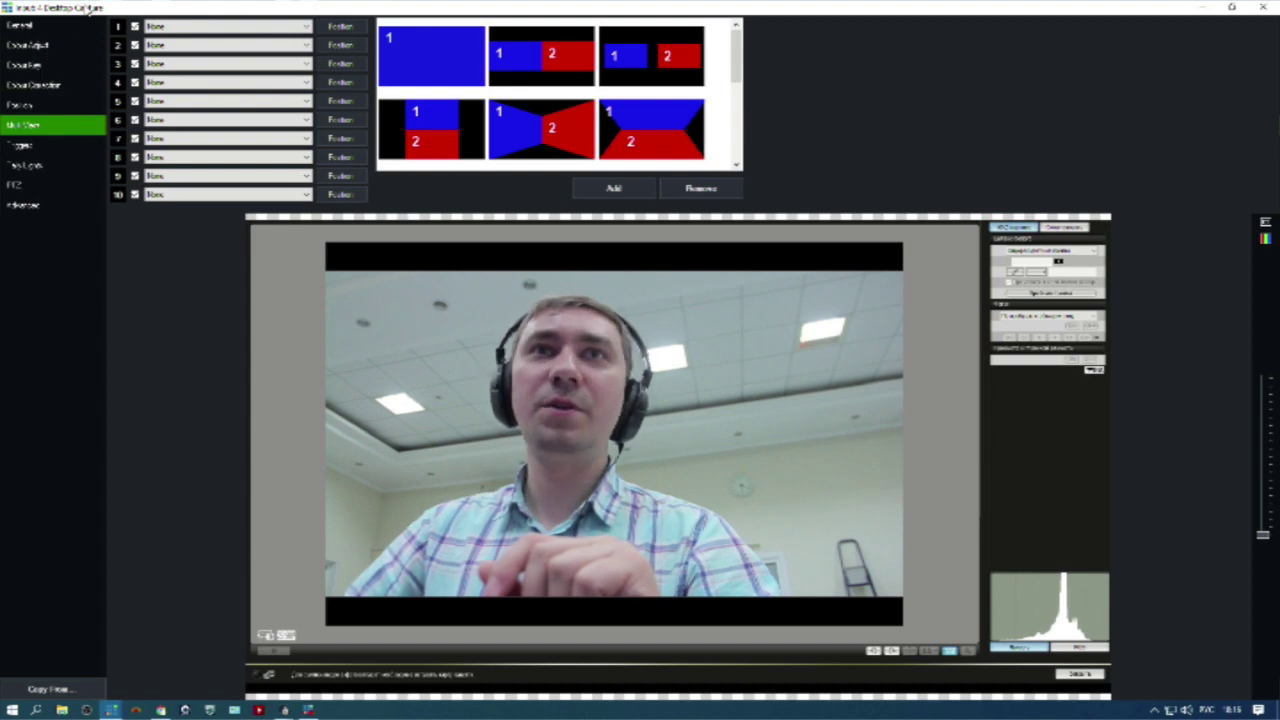
pyautogui.click(41, 110)
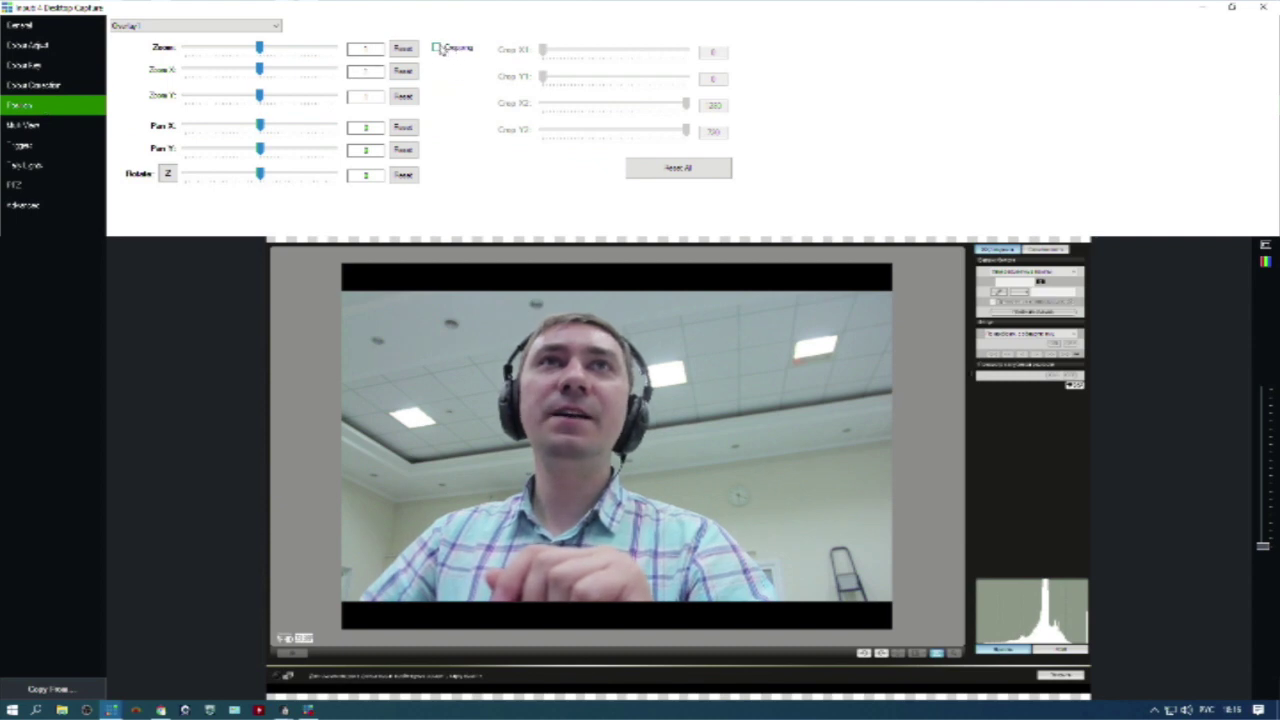
pyautogui.click(274, 26)
pyautogui.click(236, 38)
pyautogui.click(171, 26)
pyautogui.click(168, 38)
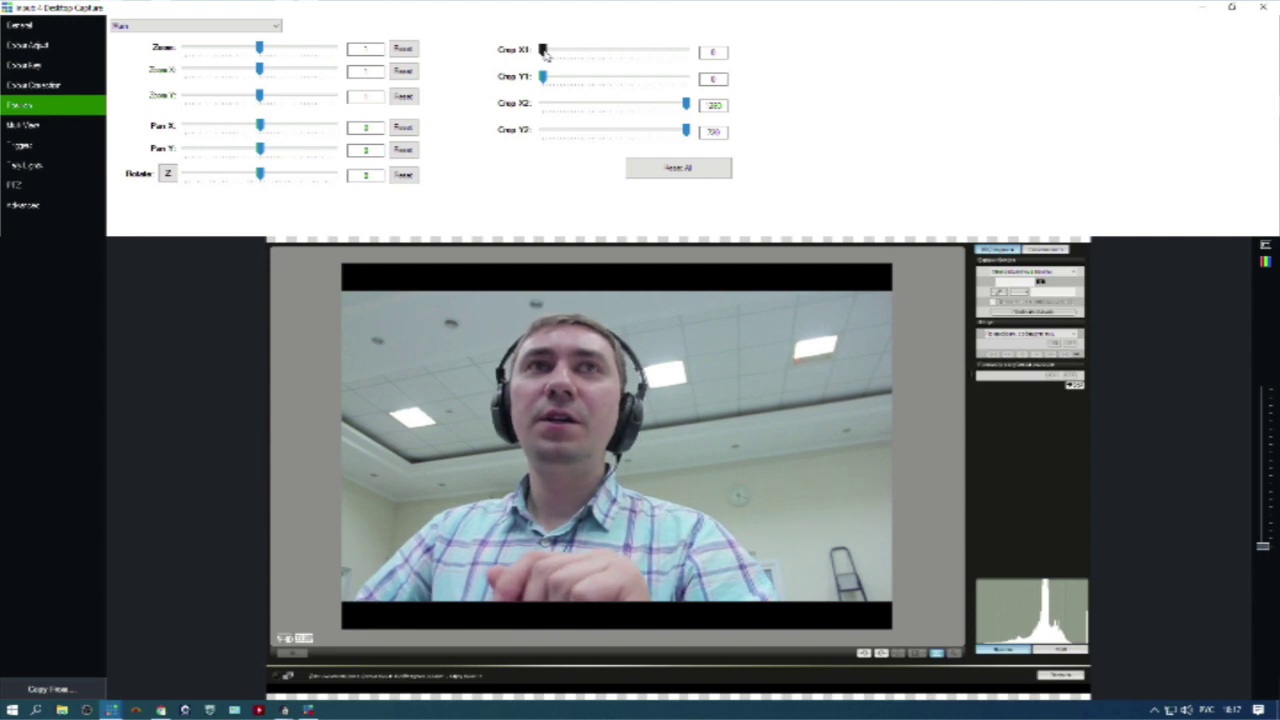
pyautogui.moveTo(545, 57); pyautogui.dragTo(561, 80)
pyautogui.moveTo(686, 104); pyautogui.dragTo(665, 132)
# Pan and zoom the cropped camera picture until it fills the whole frame, and close the input settings.
pyautogui.moveTo(467, 375); pyautogui.dragTo(553, 397)
pyautogui.moveTo(260, 50); pyautogui.dragTo(267, 48)
pyautogui.moveTo(527, 346); pyautogui.dragTo(563, 370)
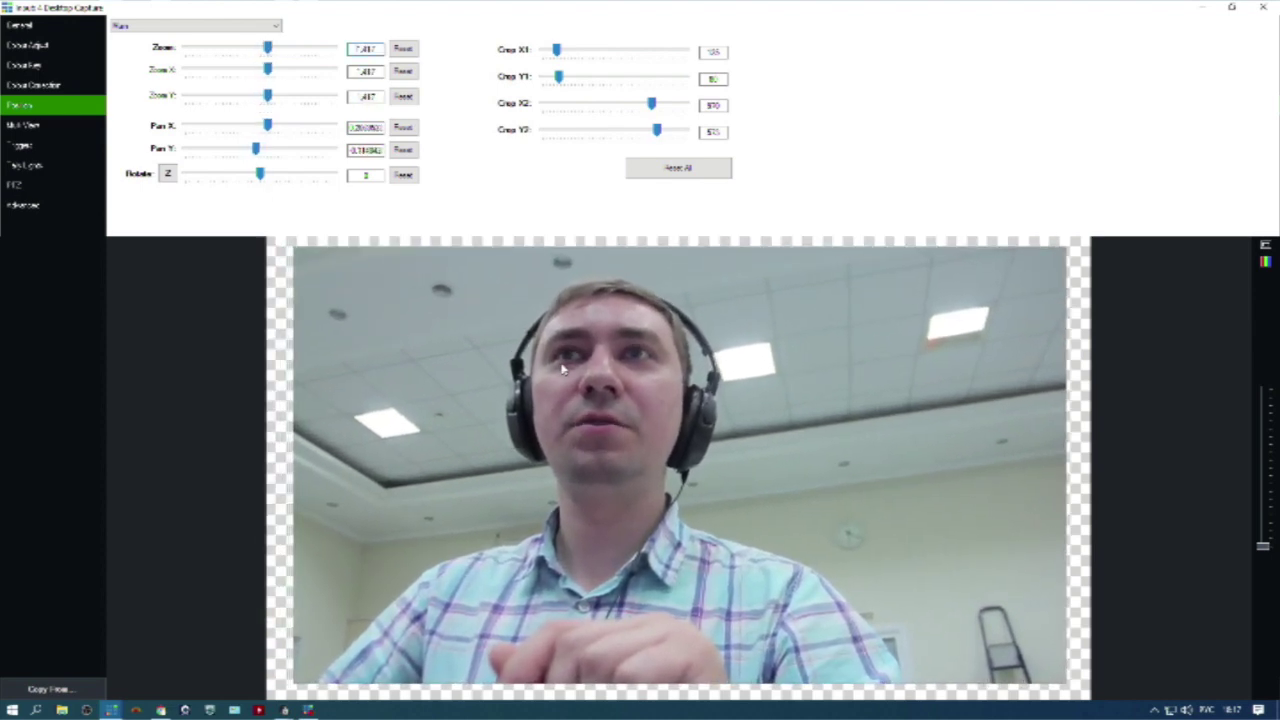
pyautogui.moveTo(267, 47); pyautogui.dragTo(271, 47)
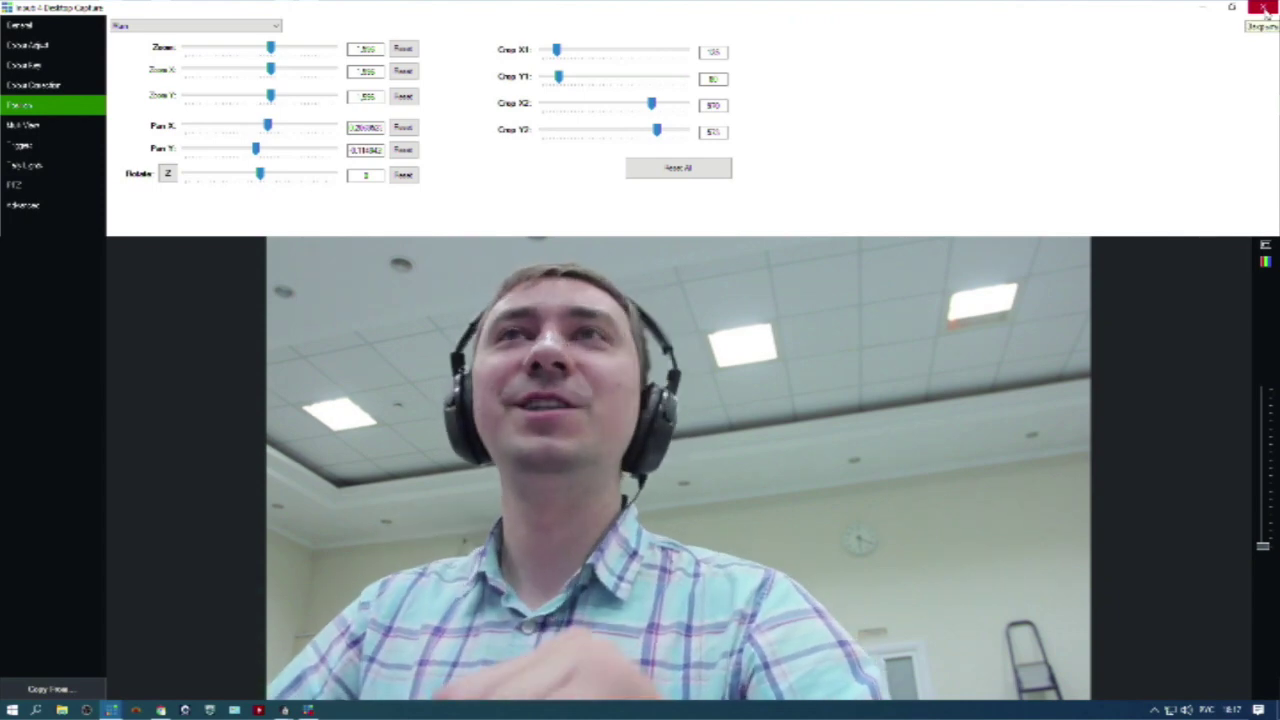
pyautogui.click(1265, 8)
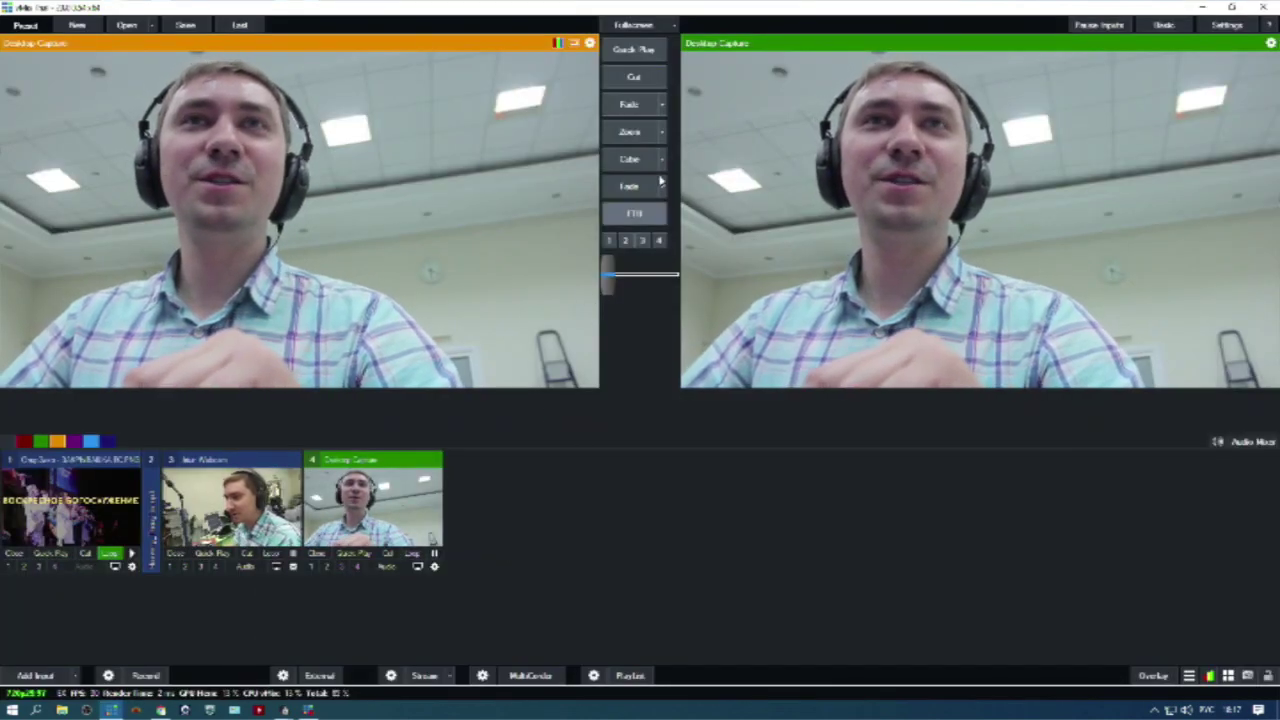
# Put the Iriun Webcam input in preview and take it live with Quick Play.
pyautogui.click(230, 505)
pyautogui.click(645, 50)
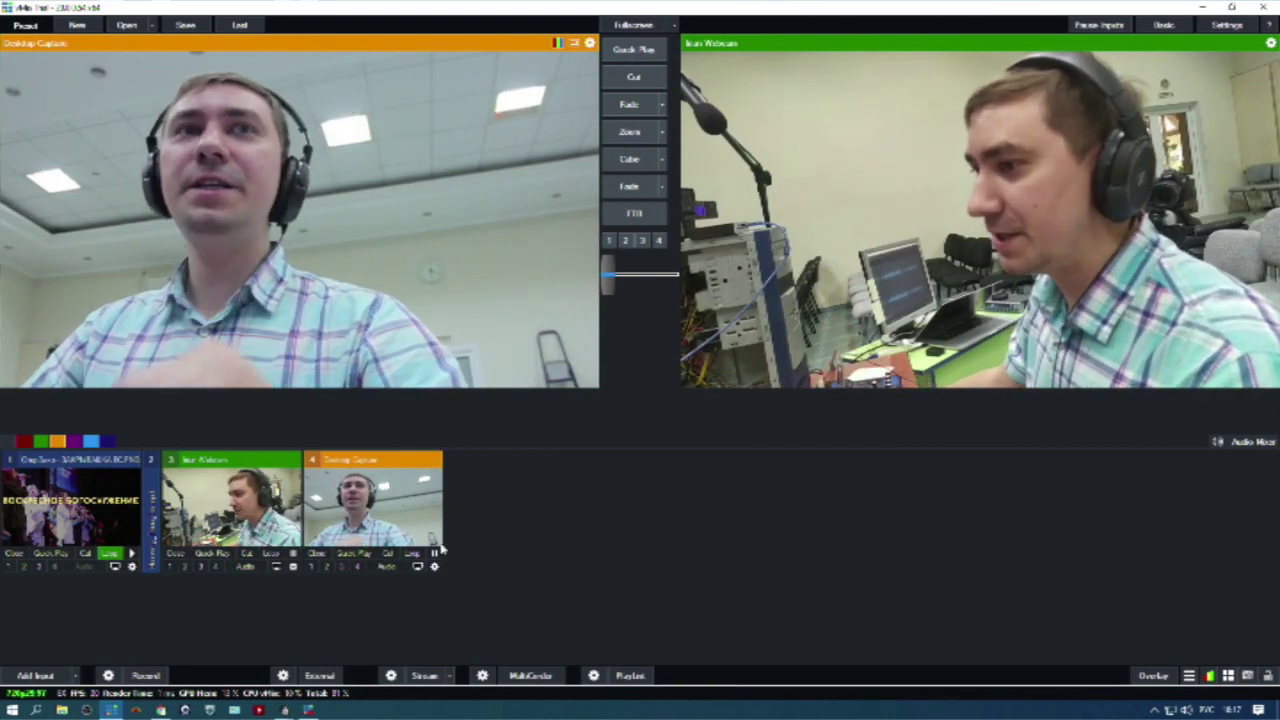
# Add an audio input that uses the device Микрофон (USB Audio CODEC).
pyautogui.click(58, 679)
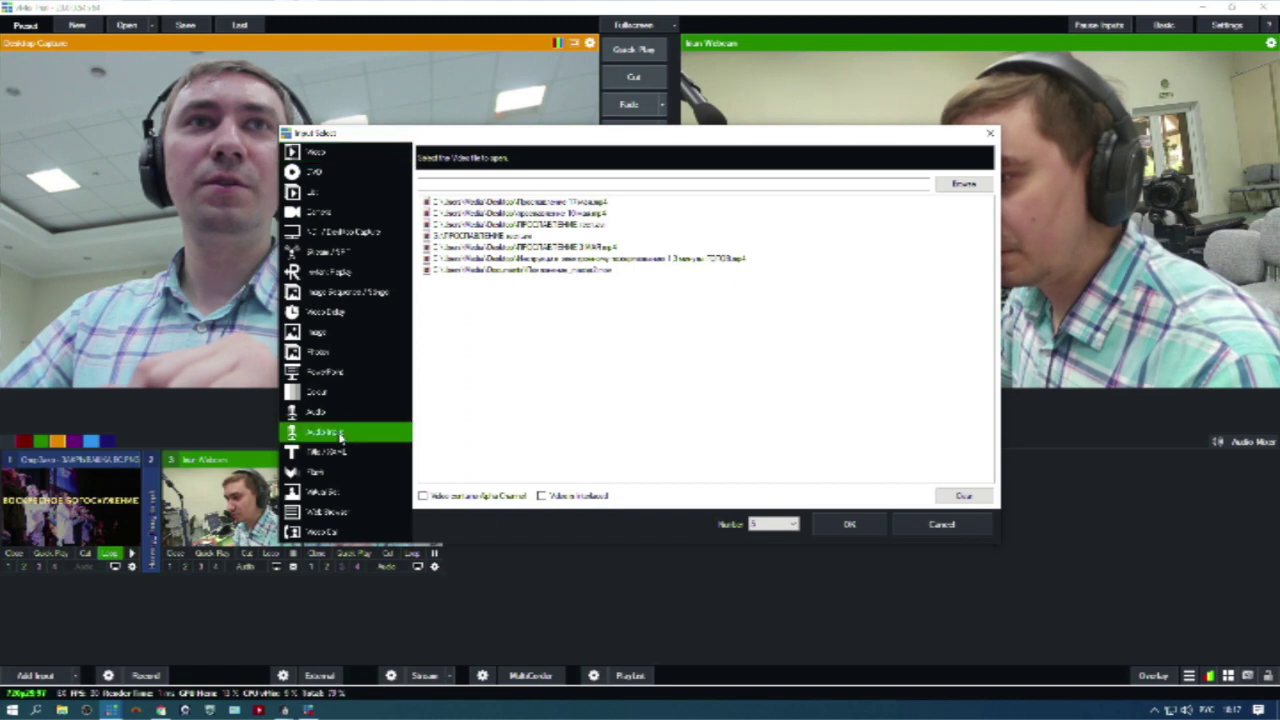
pyautogui.click(645, 167)
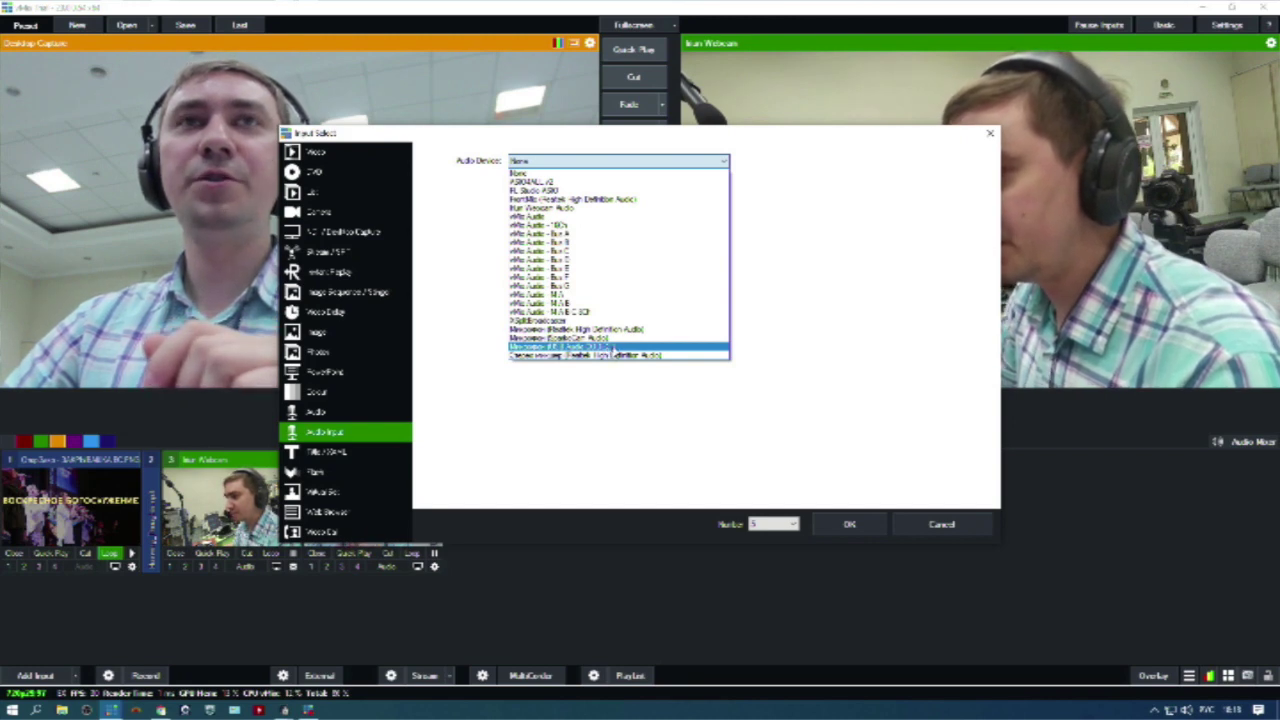
pyautogui.click(612, 347)
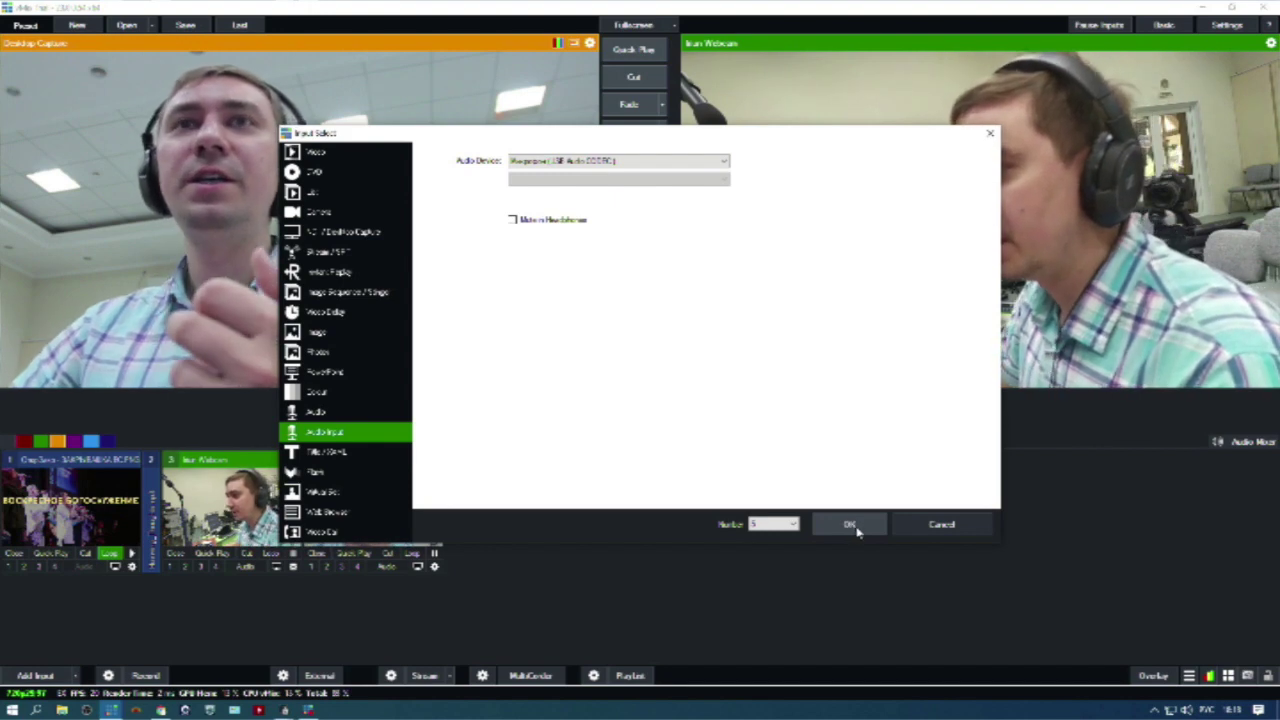
pyautogui.click(850, 525)
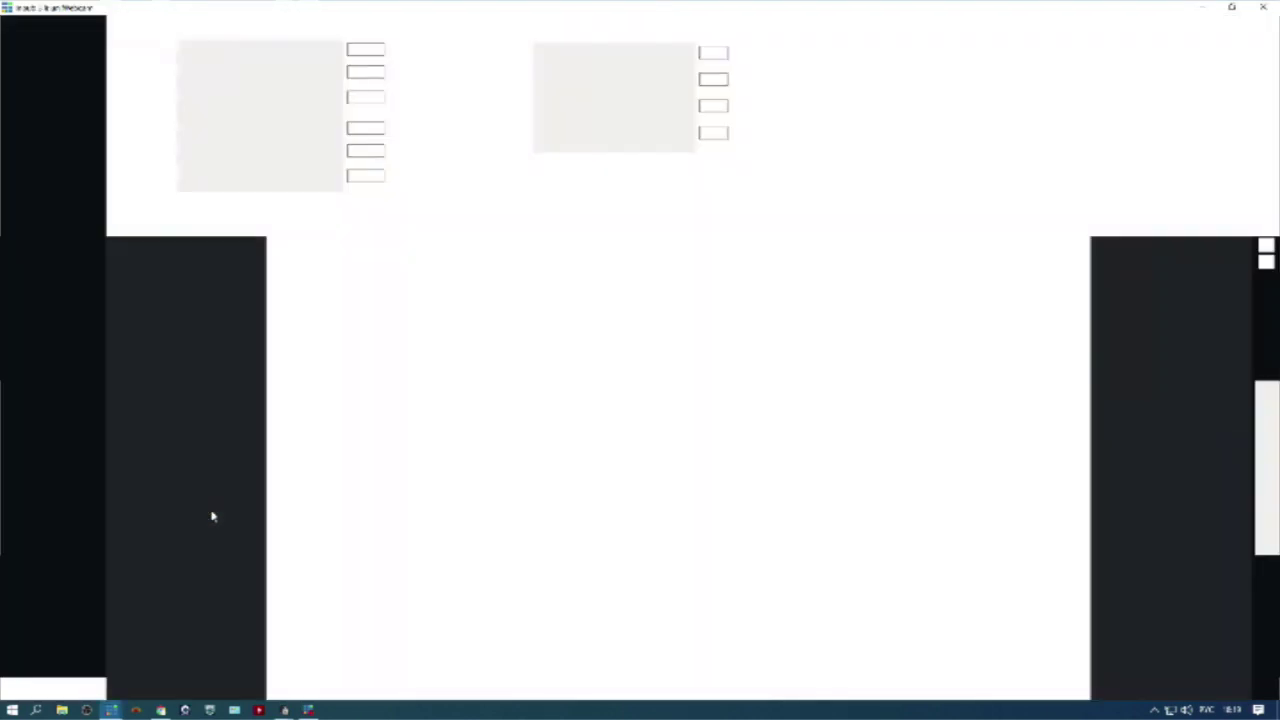
# Assign the microphone audio input to layer 1 of the Iriun Webcam input's multi view and close its settings.
pyautogui.click(212, 516)
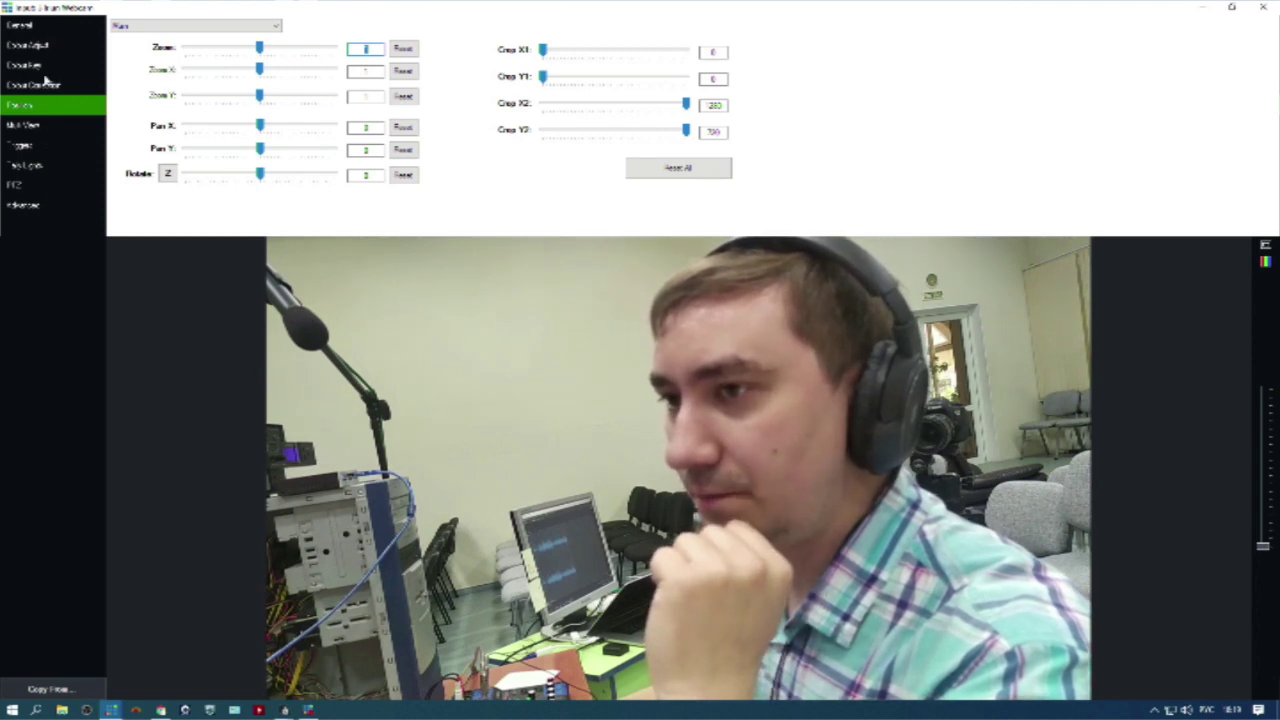
pyautogui.click(47, 124)
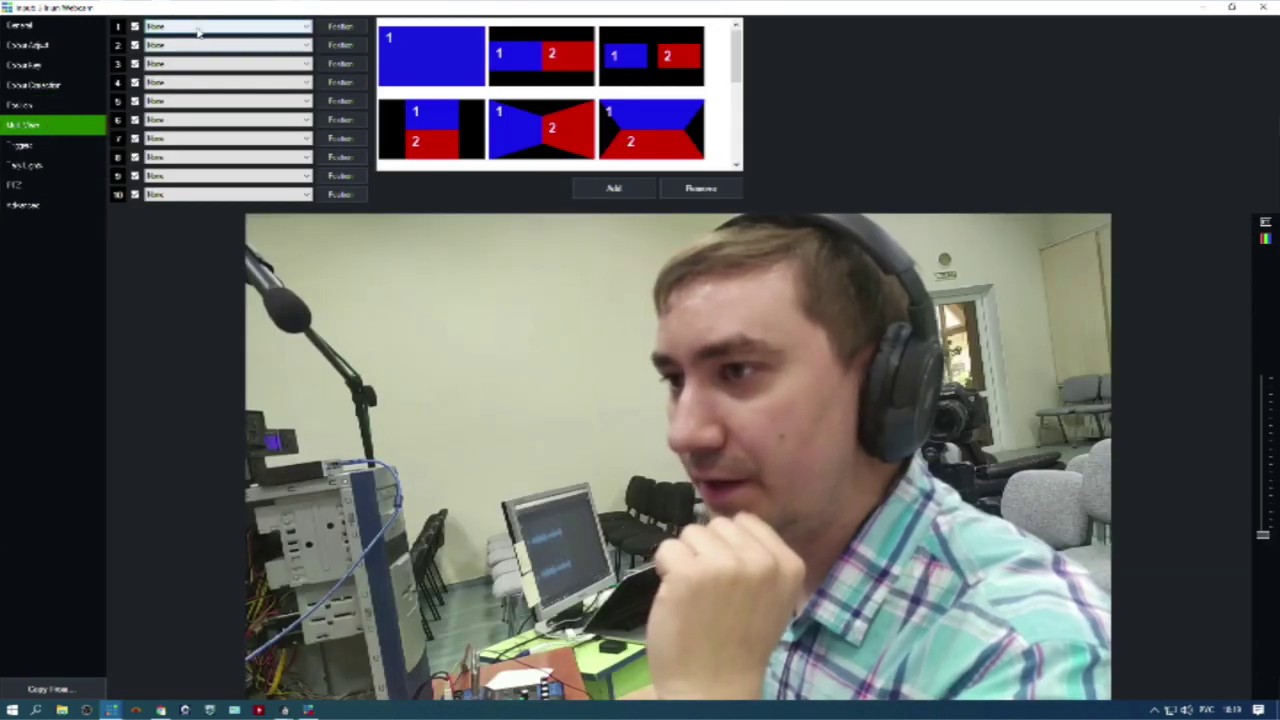
pyautogui.click(198, 28)
pyautogui.click(203, 76)
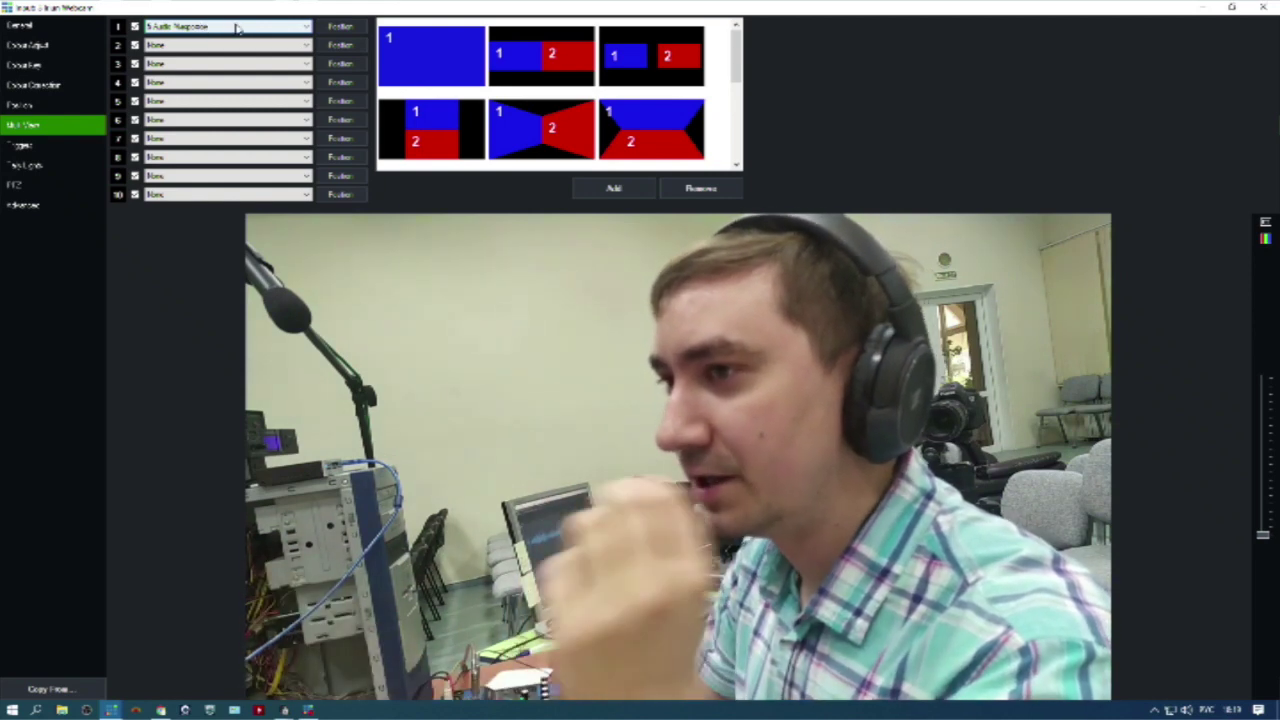
pyautogui.click(1260, 10)
# Assign the microphone audio input to layer 1 of the Desktop Capture input's multi view and take Desktop Capture live with Quick Play.
pyautogui.click(368, 522)
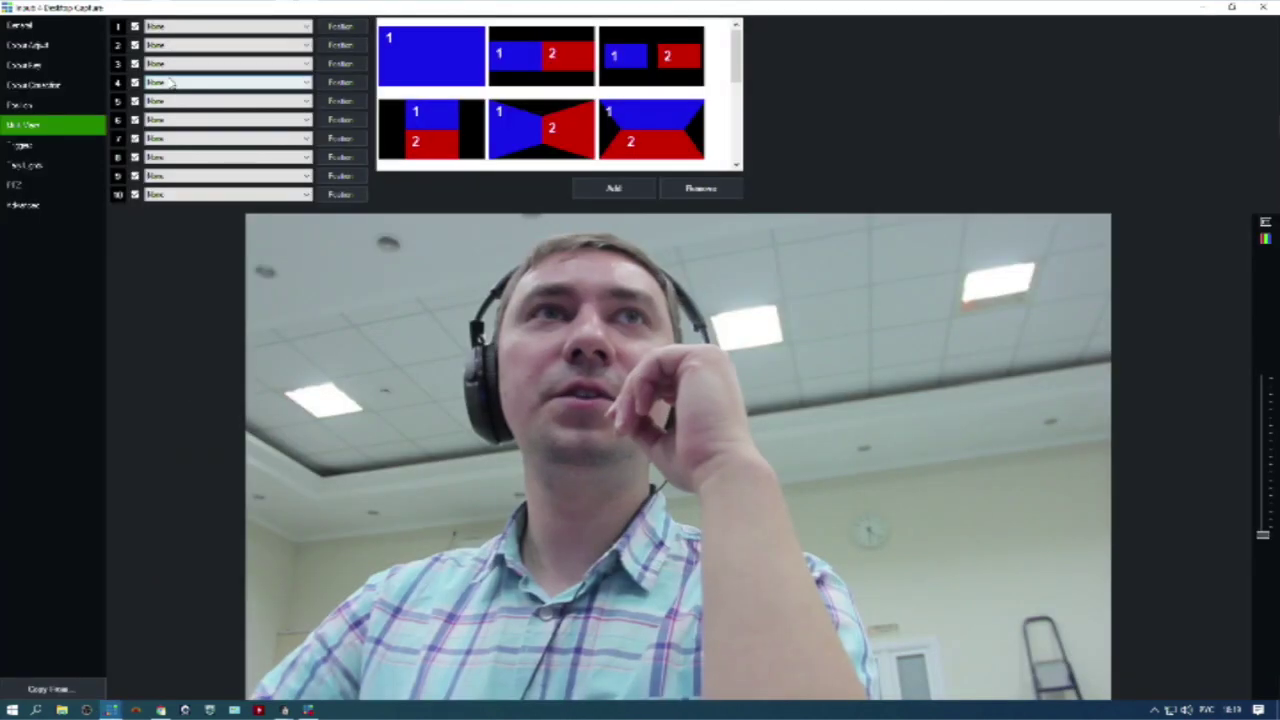
pyautogui.click(240, 28)
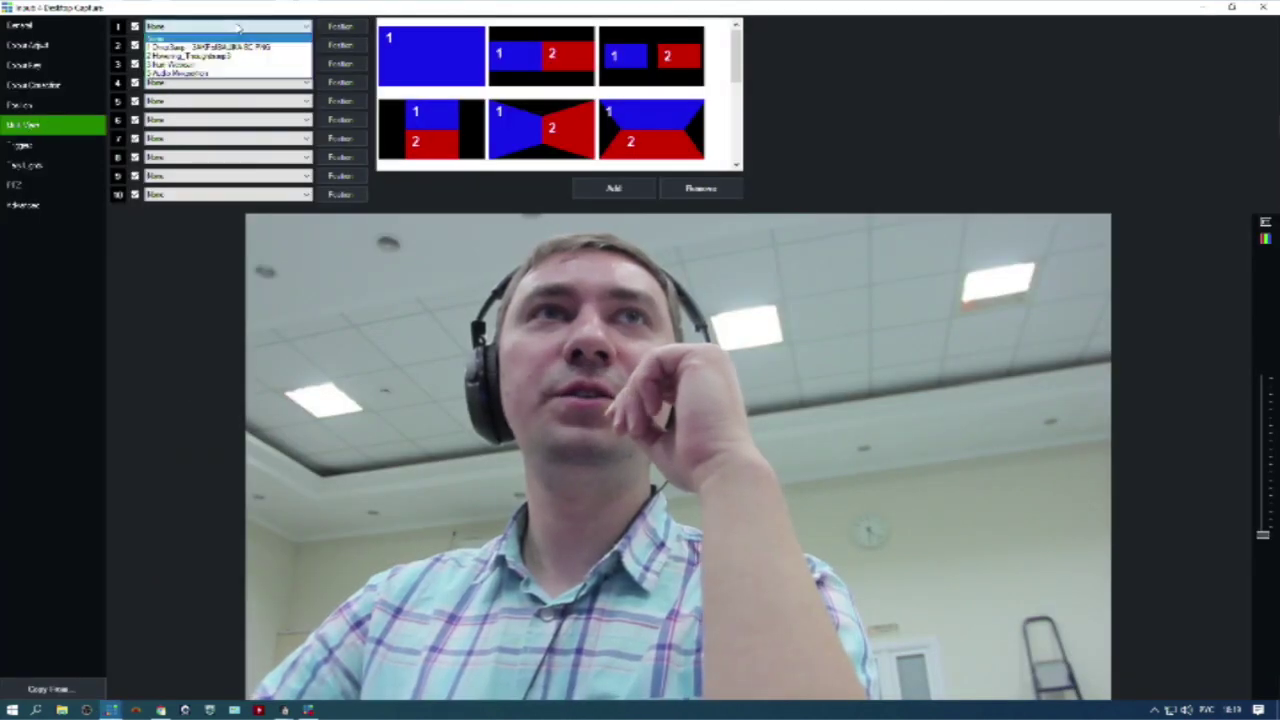
pyautogui.click(236, 80)
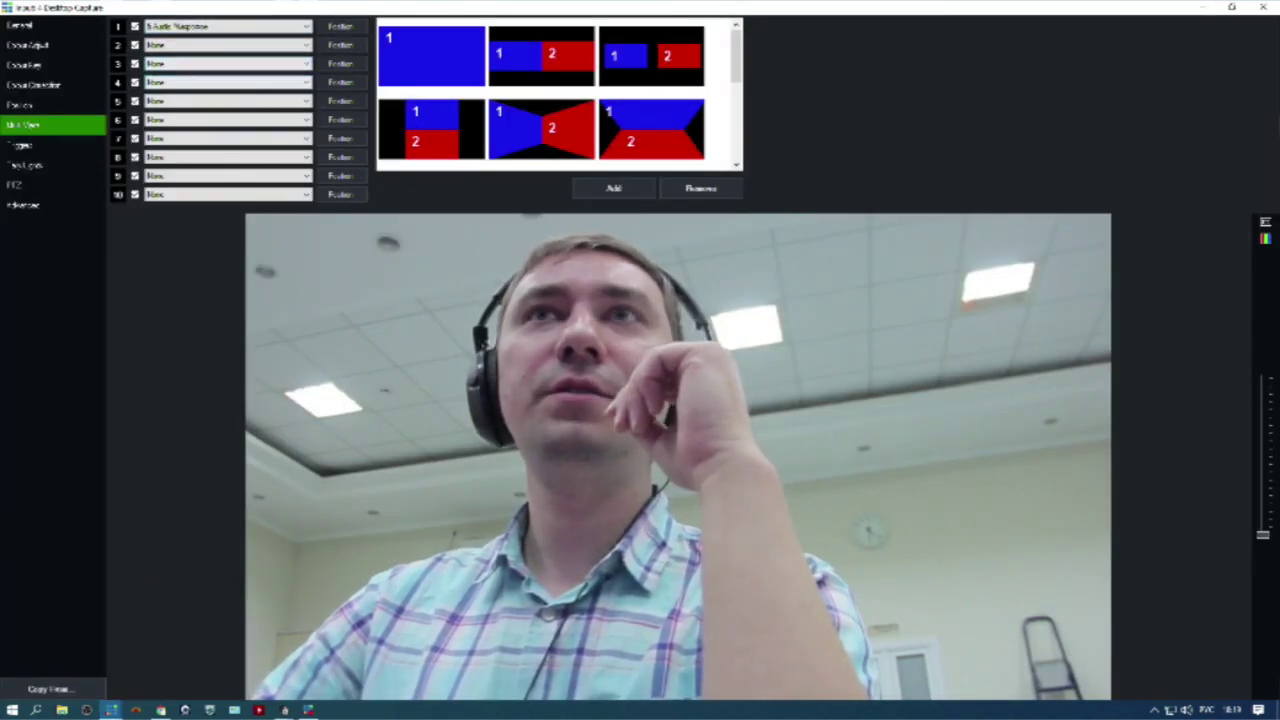
pyautogui.press('Escape')
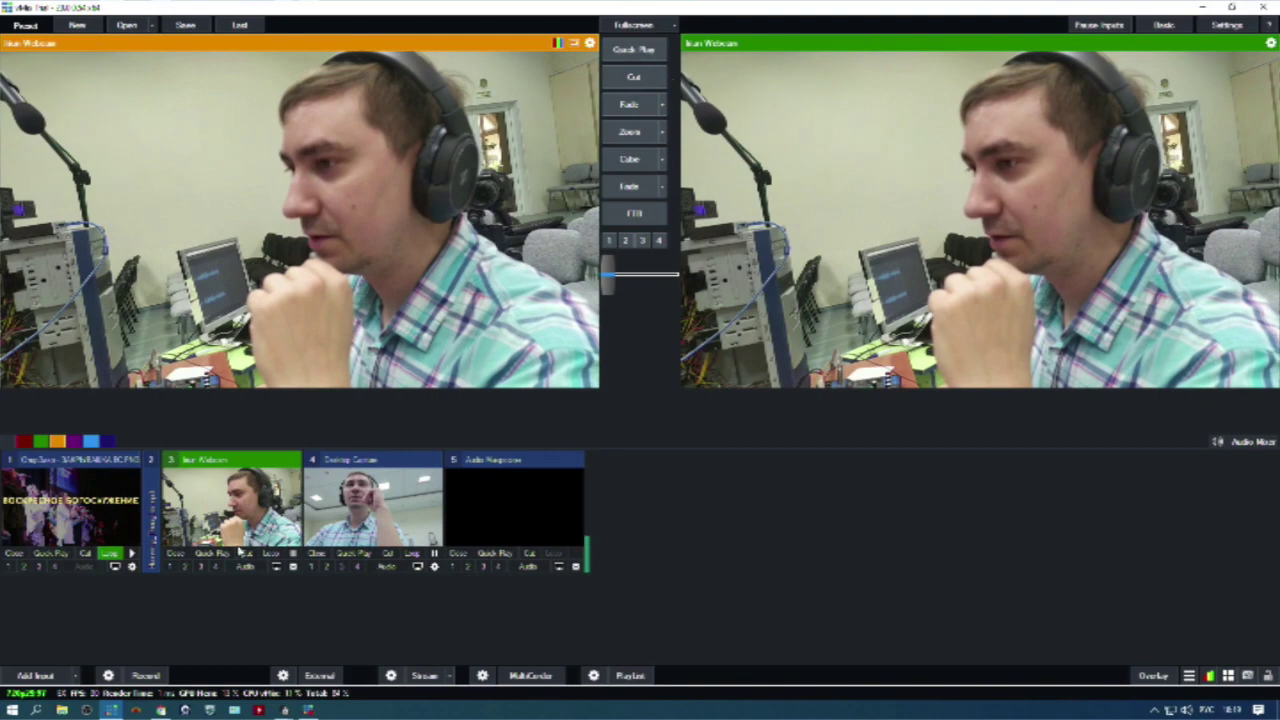
pyautogui.click(615, 53)
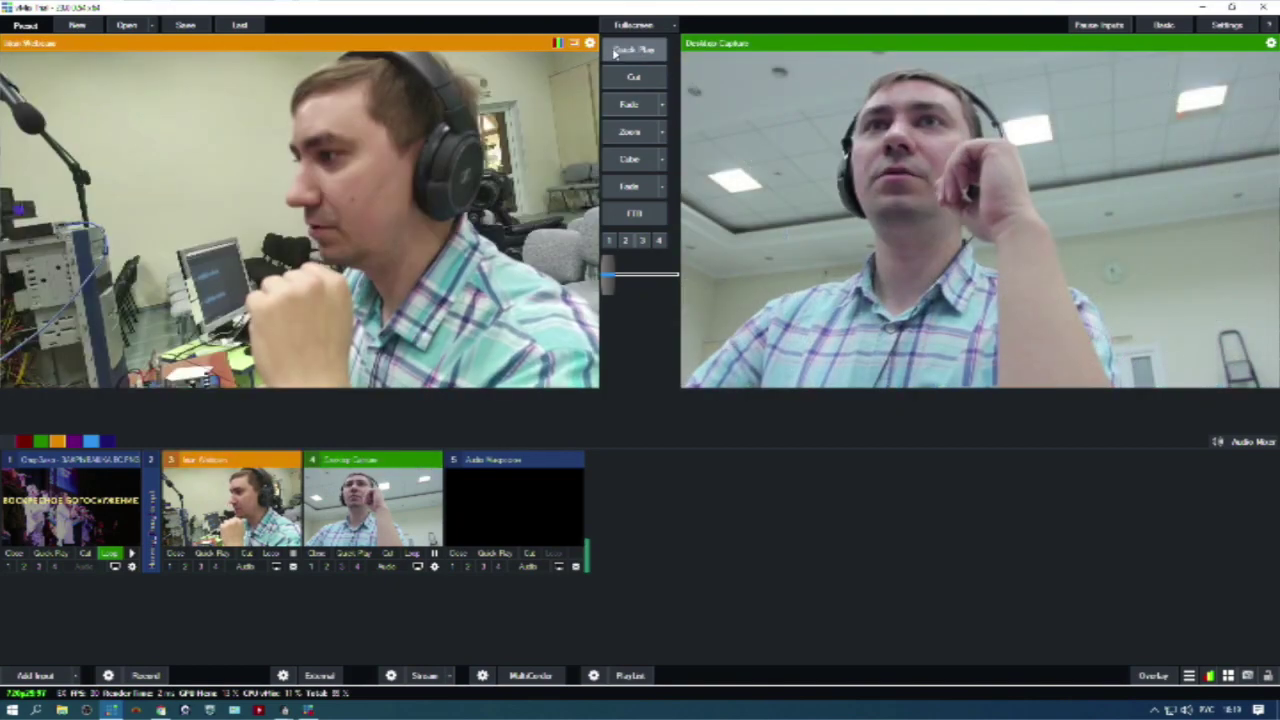
# Examine the microphone audio input's general settings, including its automatic audio mixing and transition options, and close them.
pyautogui.doubleClick(533, 518)
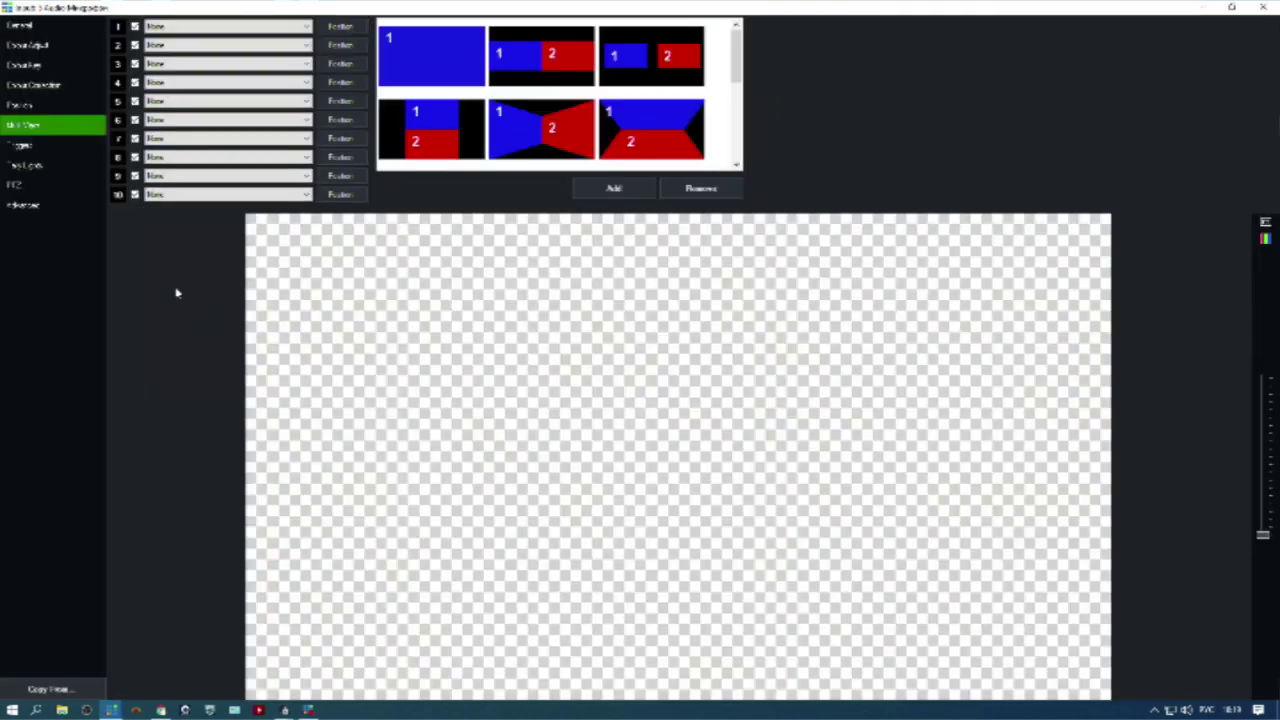
pyautogui.click(40, 27)
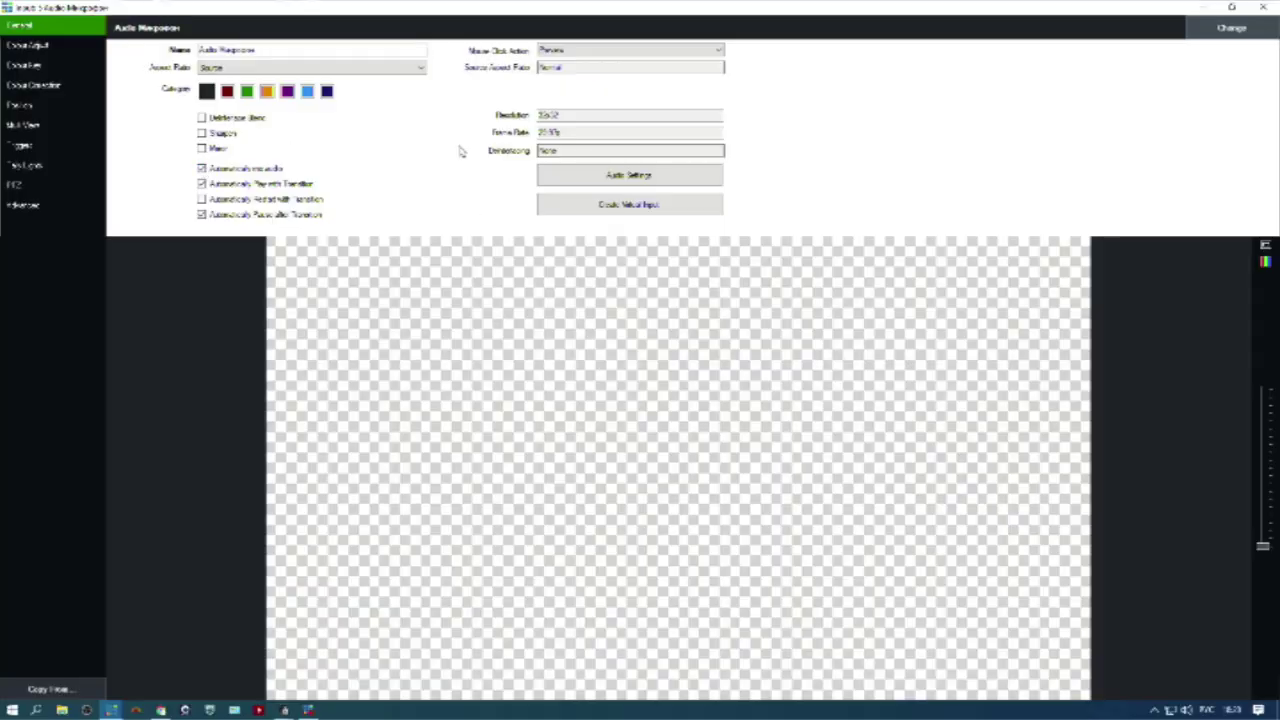
pyautogui.click(1263, 9)
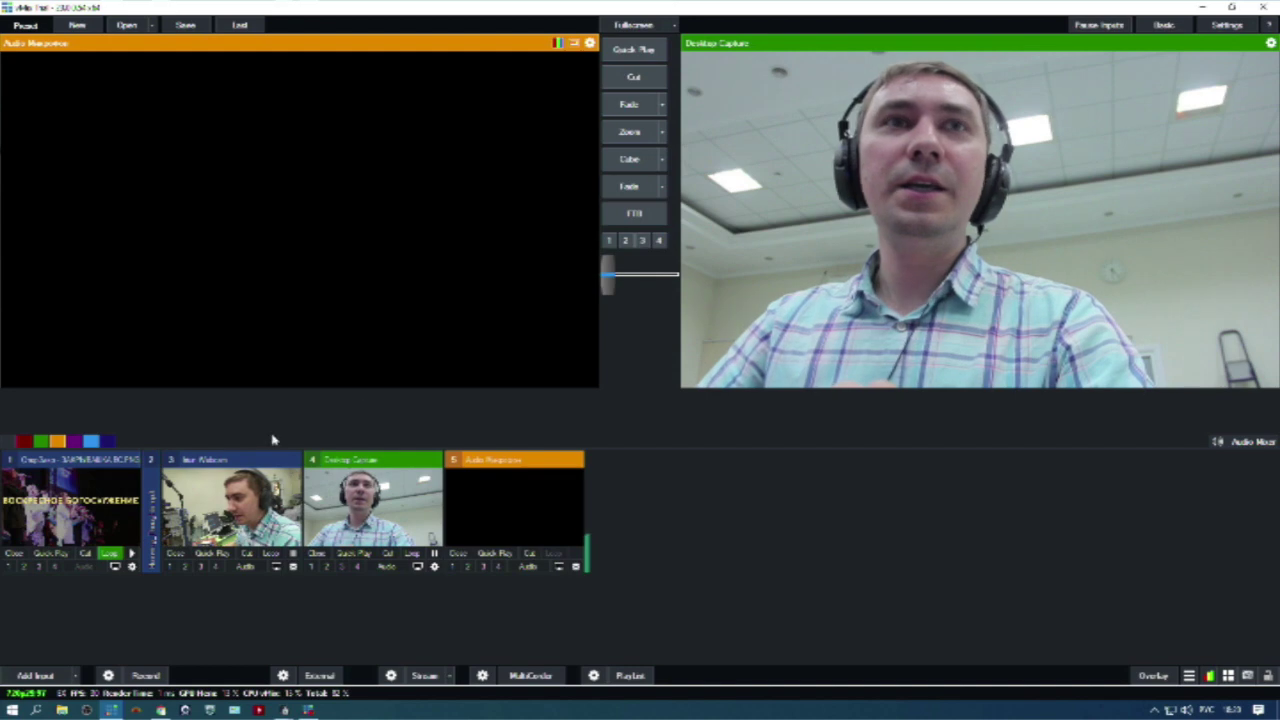
# Test the microphone audio by taking Iriun Webcam, Desktop Capture and the slideshow live in turn with Quick Play.
pyautogui.click(232, 505)
pyautogui.click(651, 56)
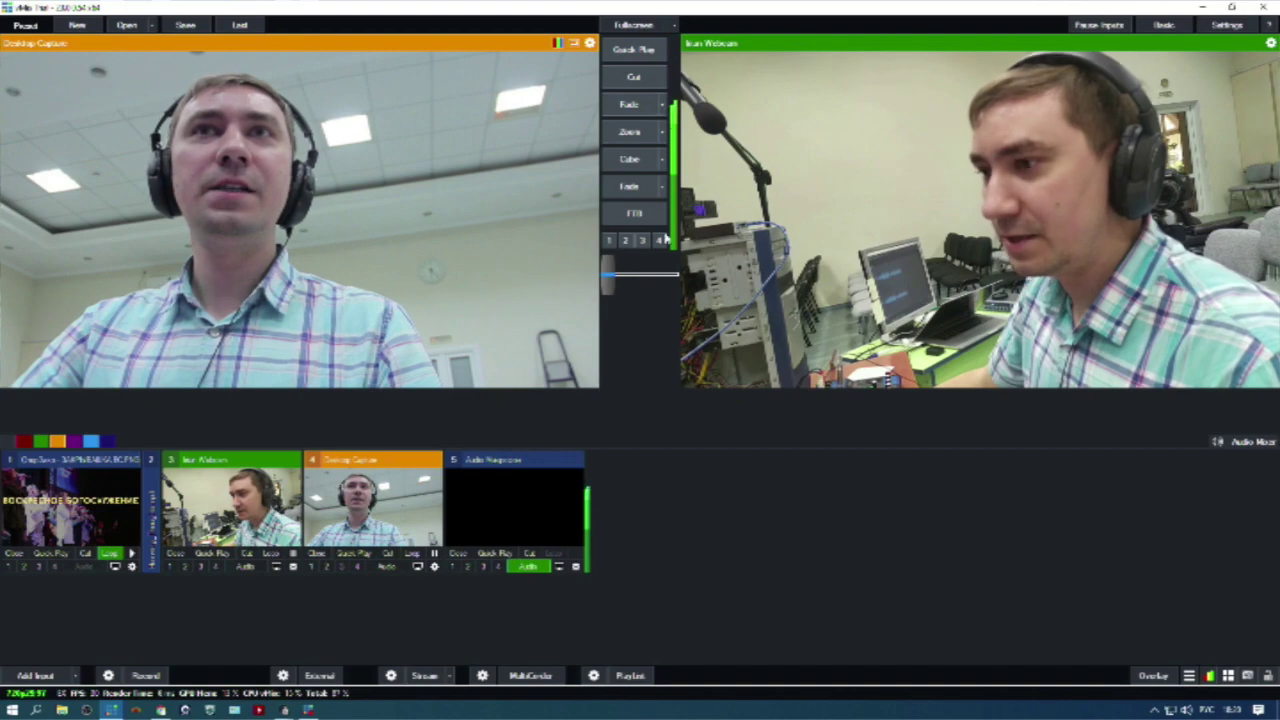
pyautogui.click(655, 50)
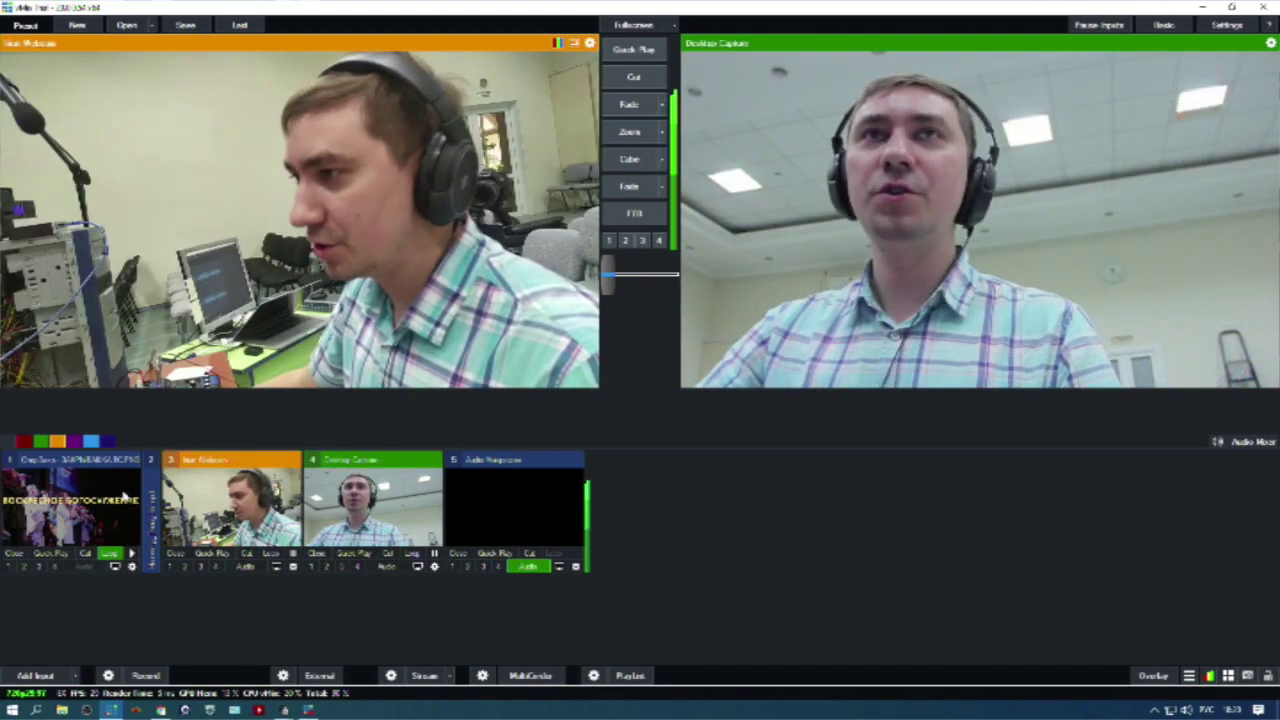
pyautogui.click(70, 505)
pyautogui.click(650, 53)
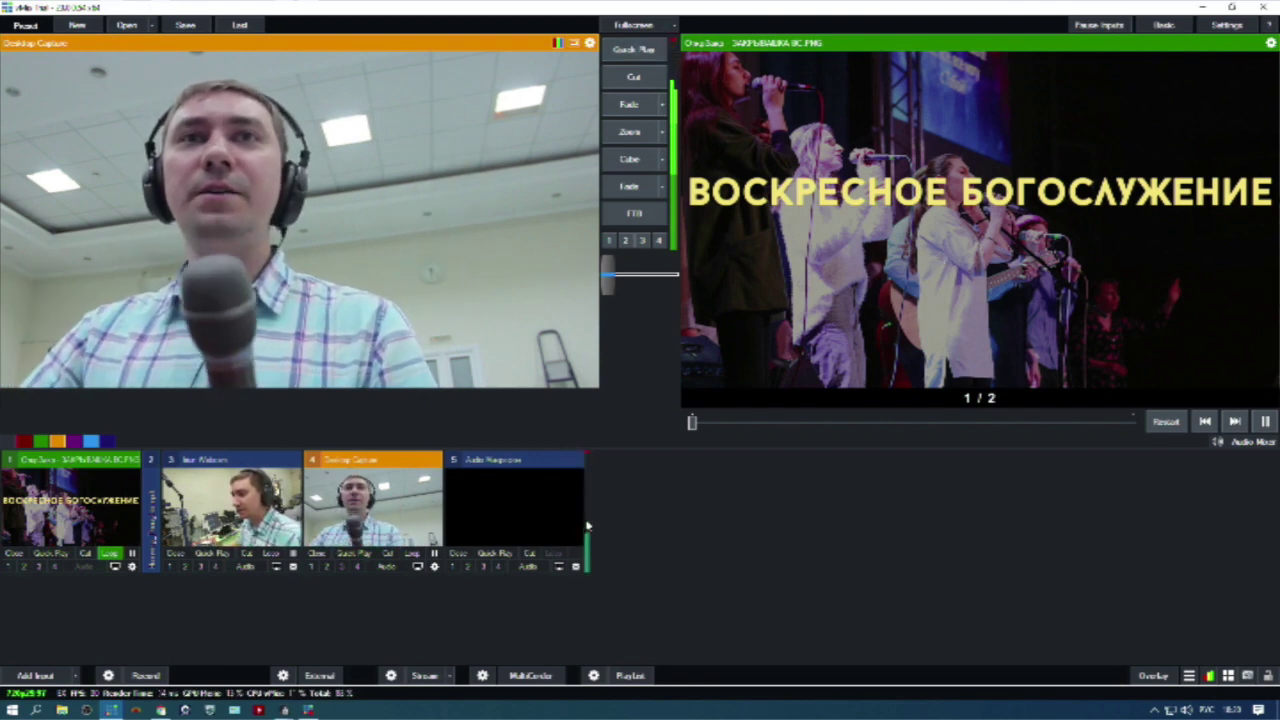
pyautogui.moveTo(587, 489)
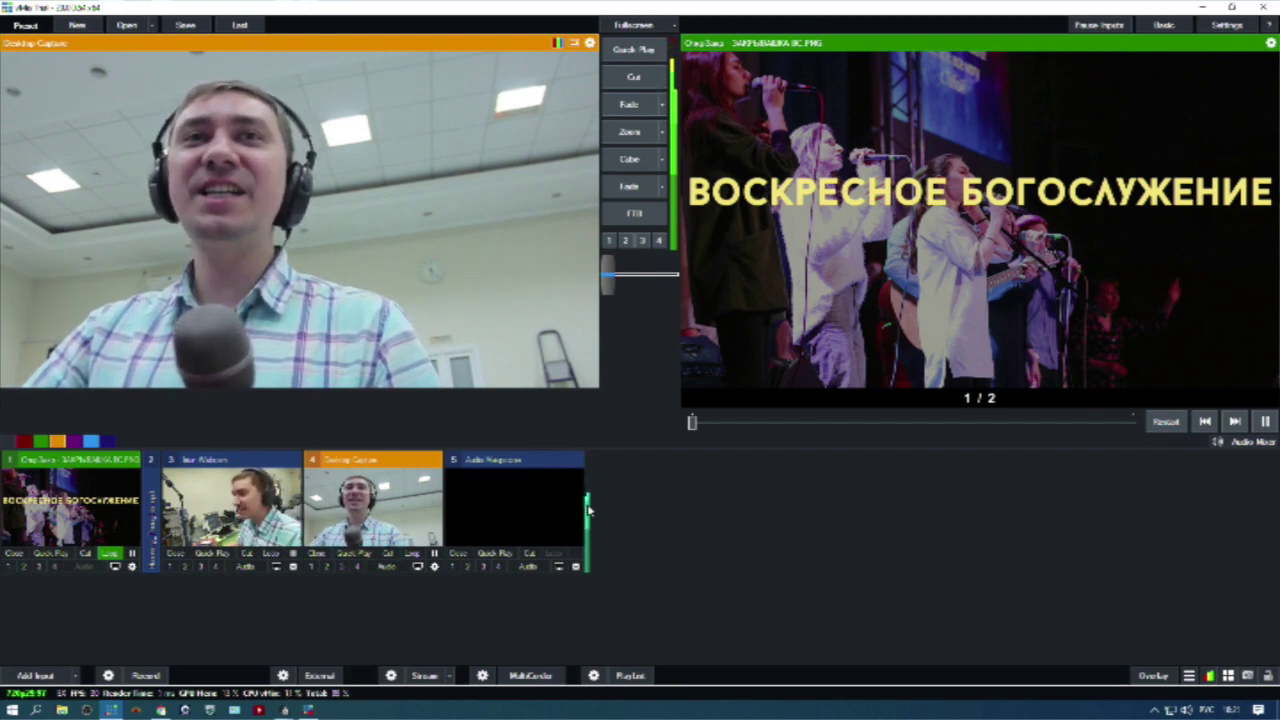
# Move the Hovering_Thoughts.mp3 music input behind the microphone audio input and take Iriun Webcam live with Quick Play.
pyautogui.click(156, 501)
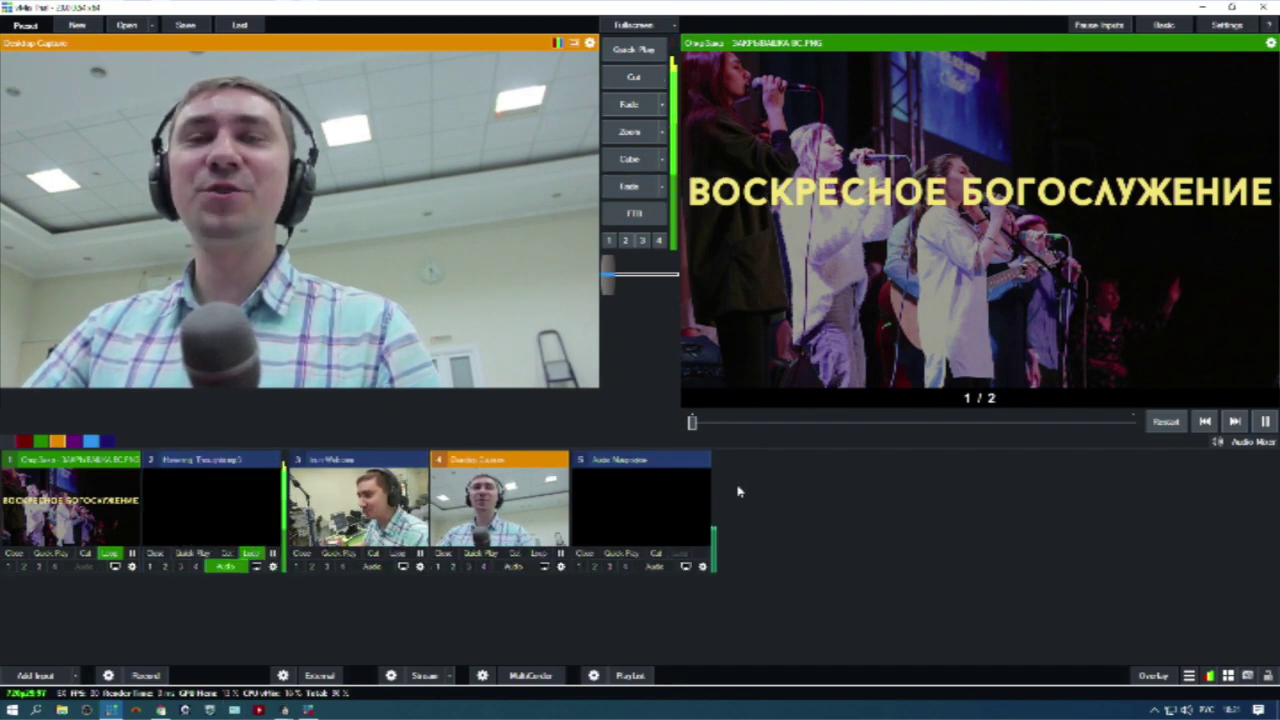
pyautogui.click(219, 462)
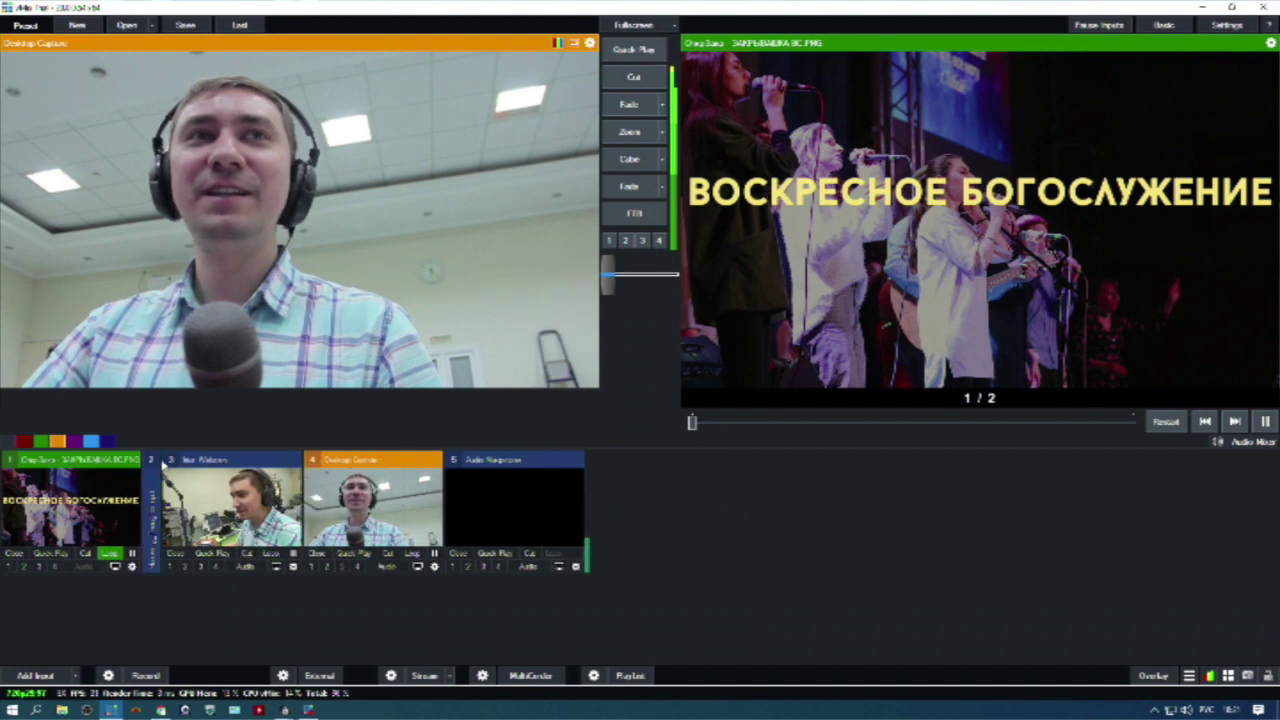
pyautogui.moveTo(558, 472); pyautogui.dragTo(638, 490)
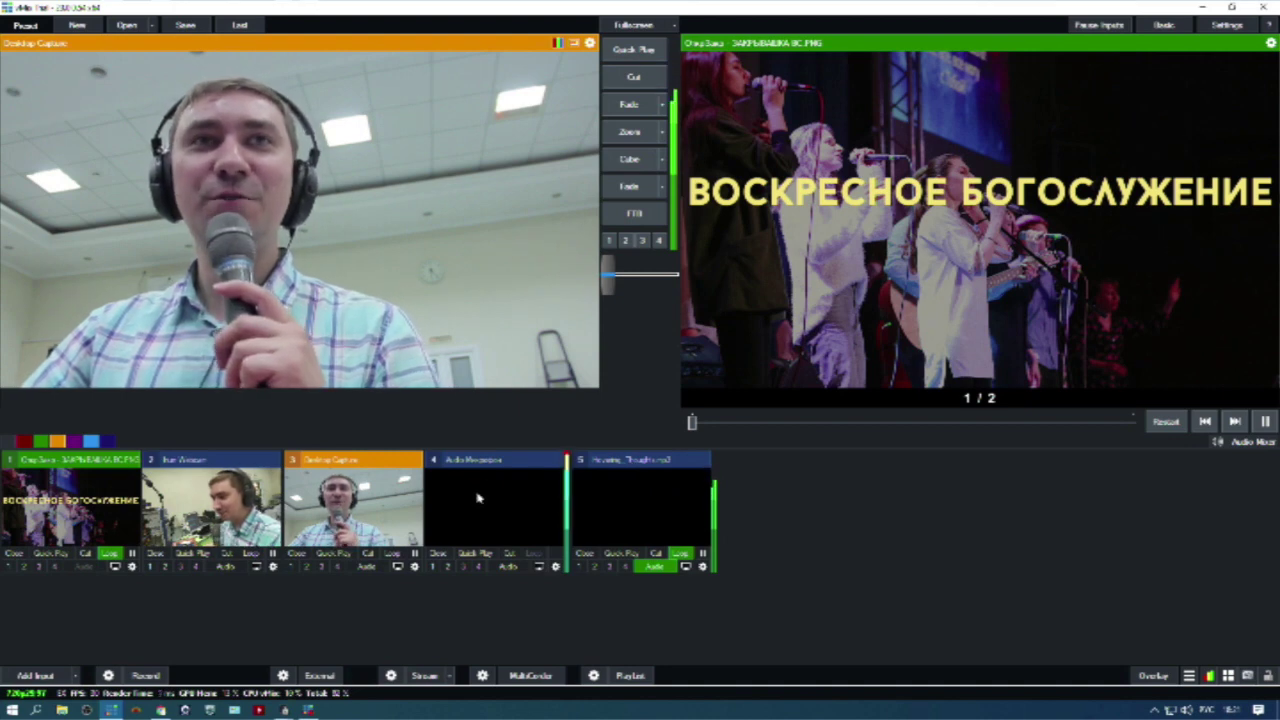
pyautogui.click(210, 505)
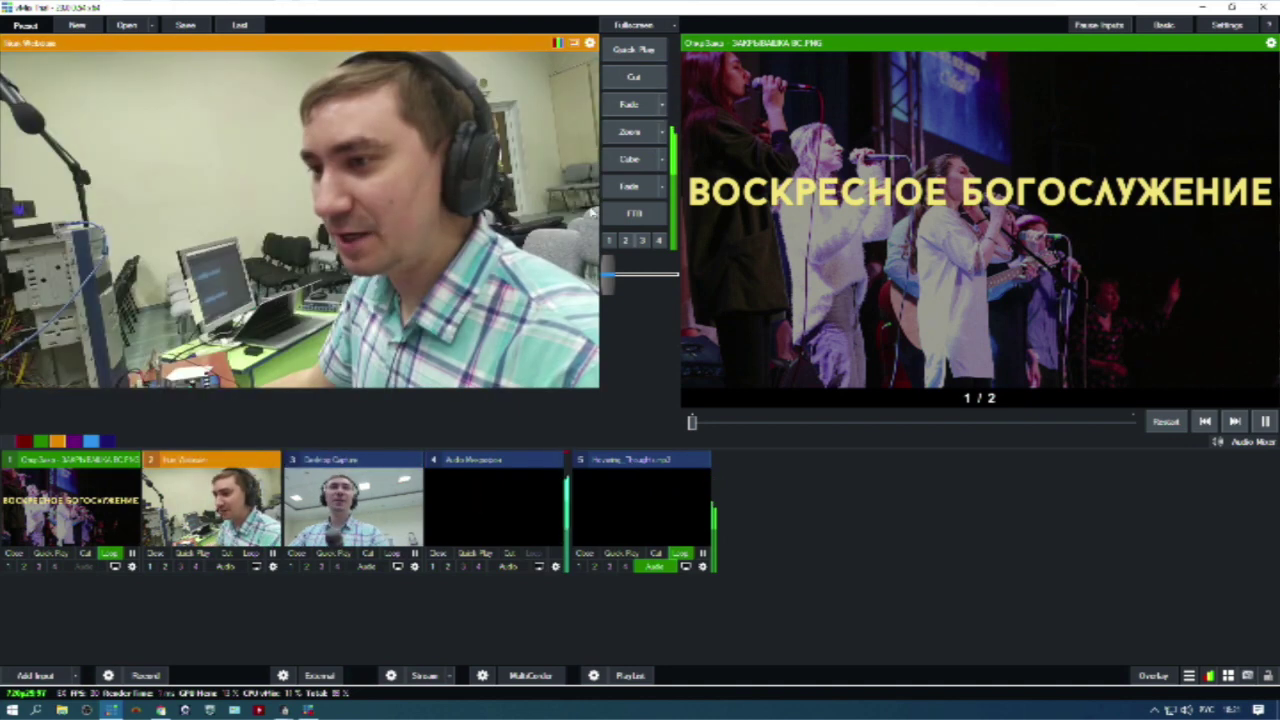
pyautogui.click(633, 52)
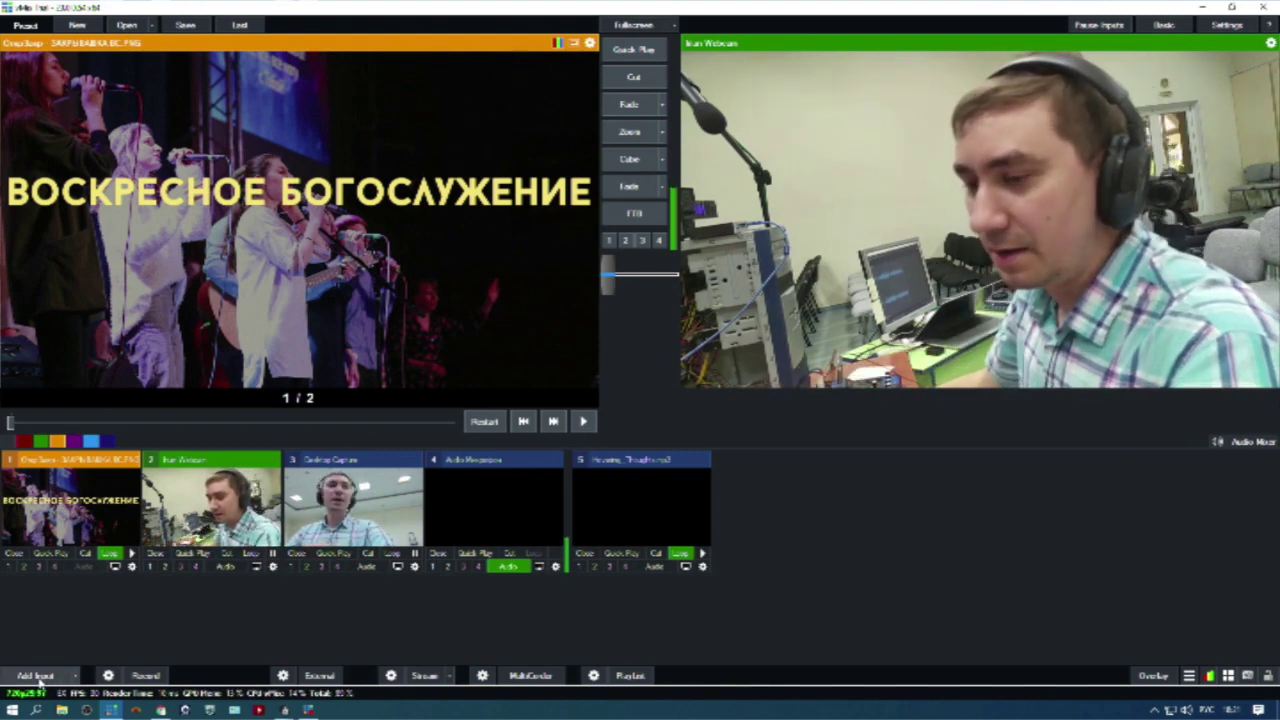
# Add the video file Прославление 17 мая.mp4 from the desktop as a new video input.
pyautogui.click(36, 676)
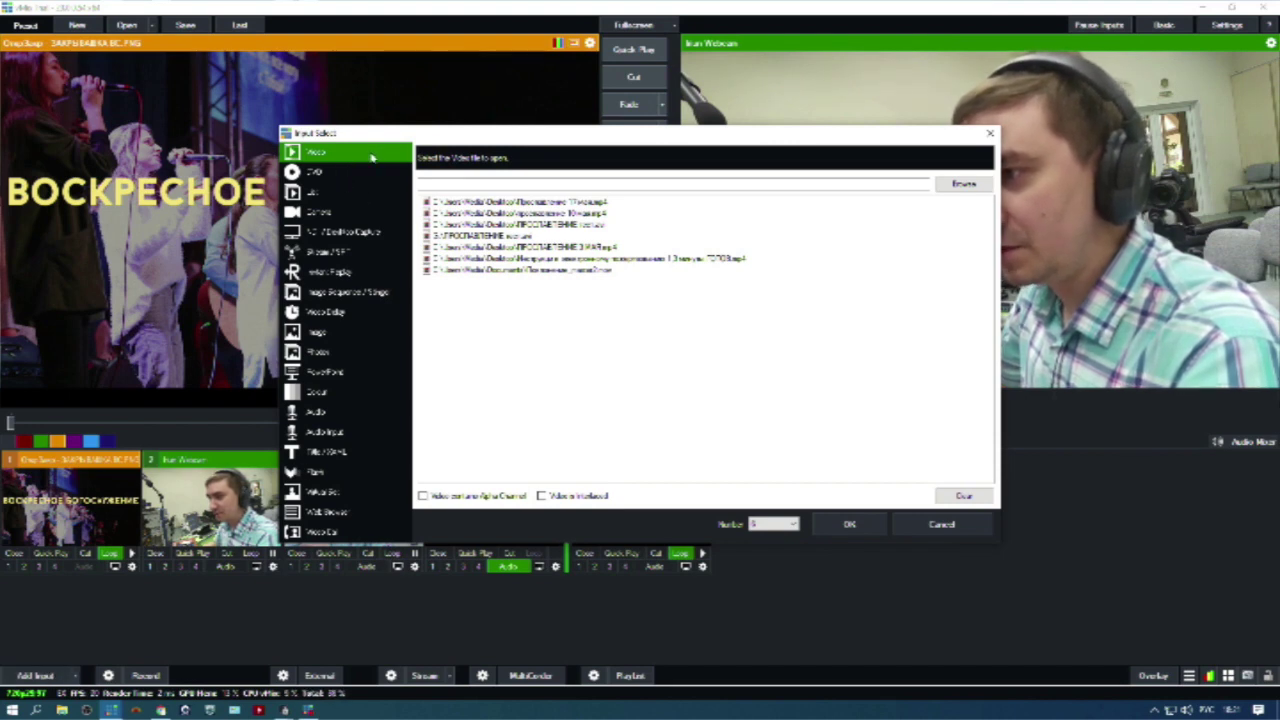
pyautogui.click(962, 184)
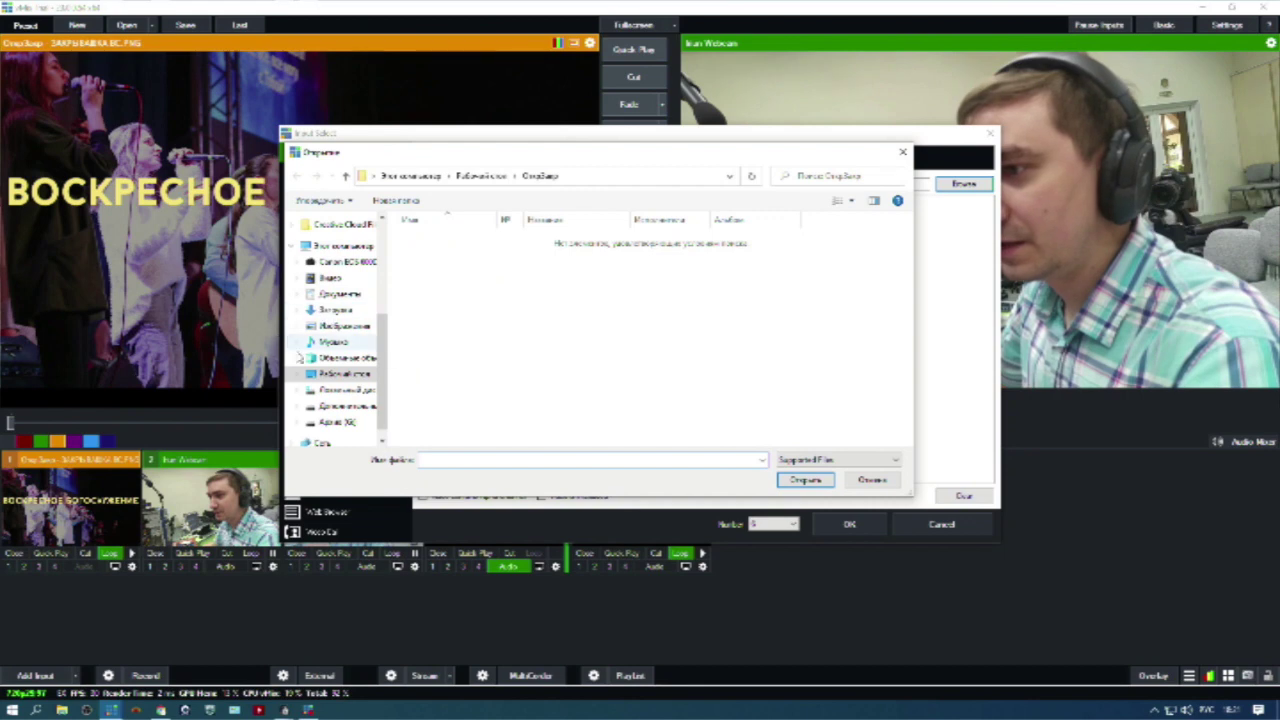
pyautogui.click(340, 375)
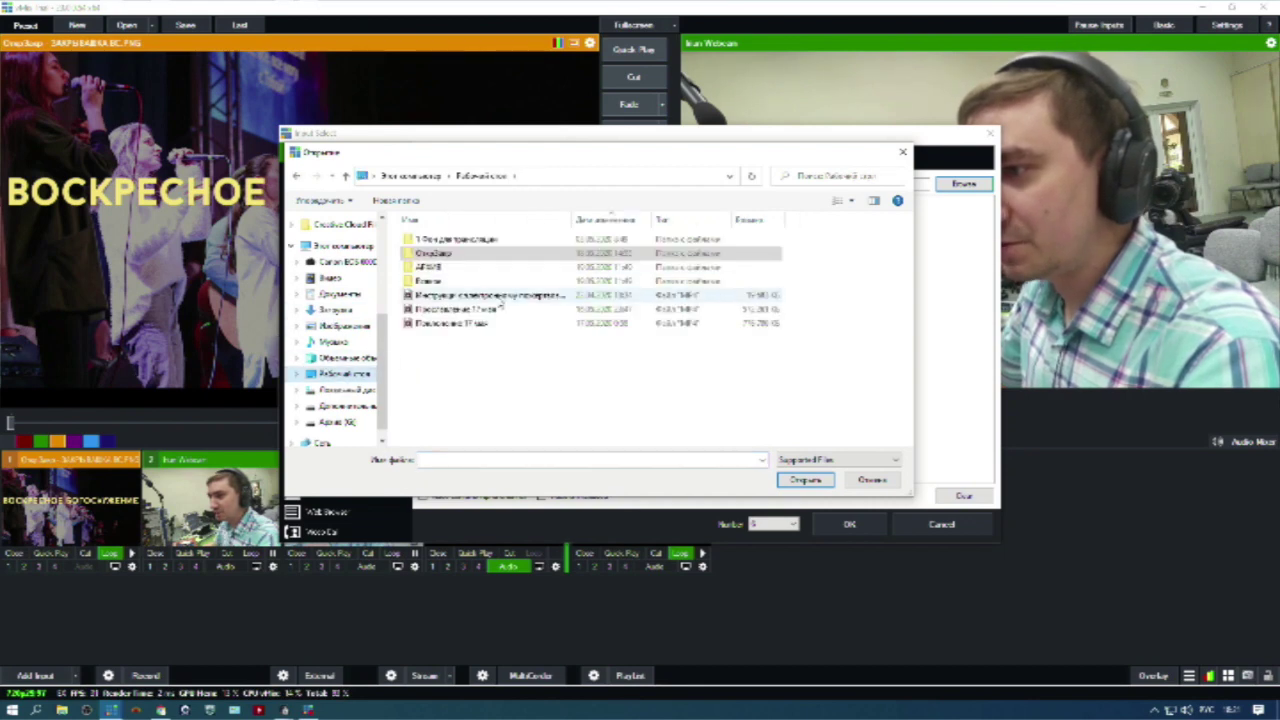
pyautogui.click(492, 311)
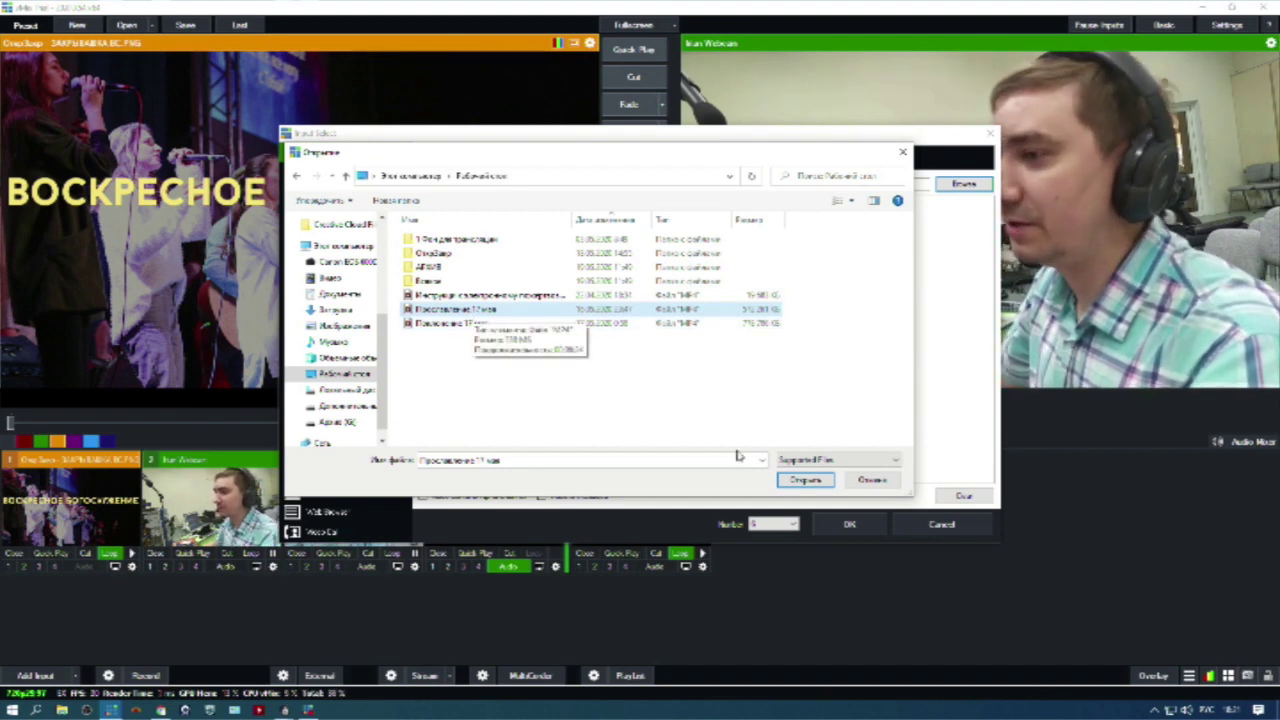
pyautogui.click(806, 480)
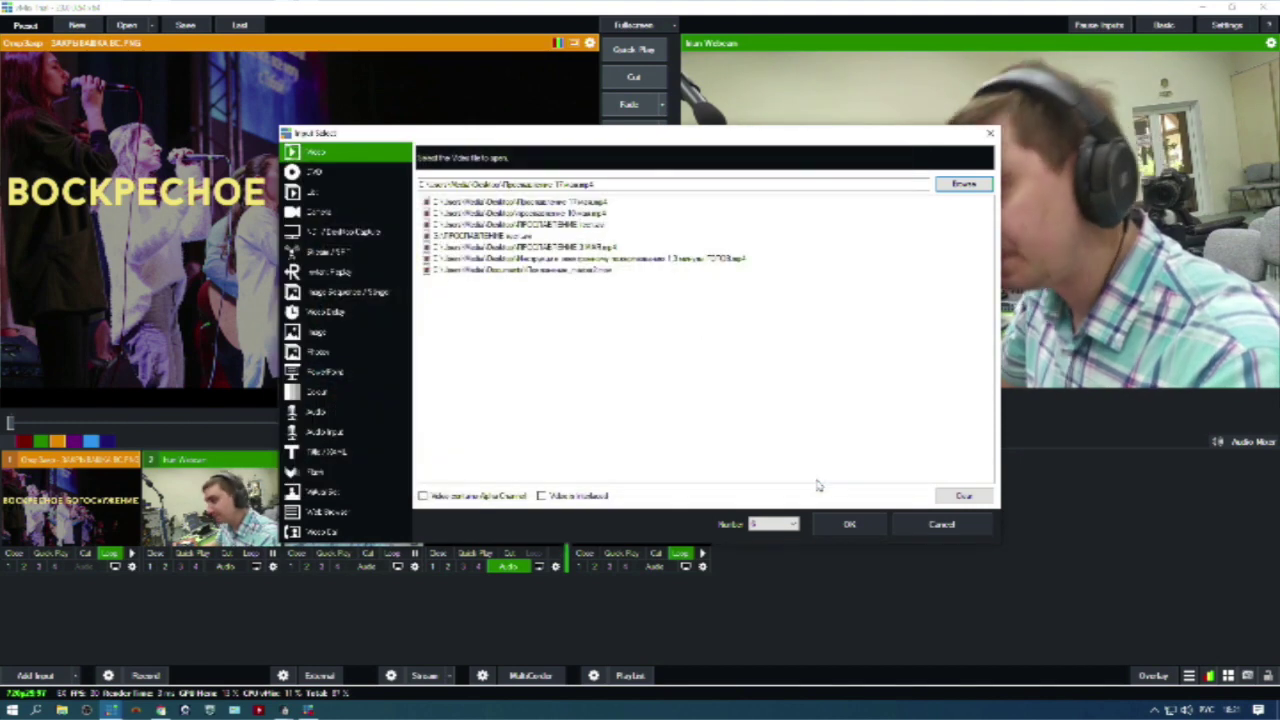
pyautogui.click(849, 525)
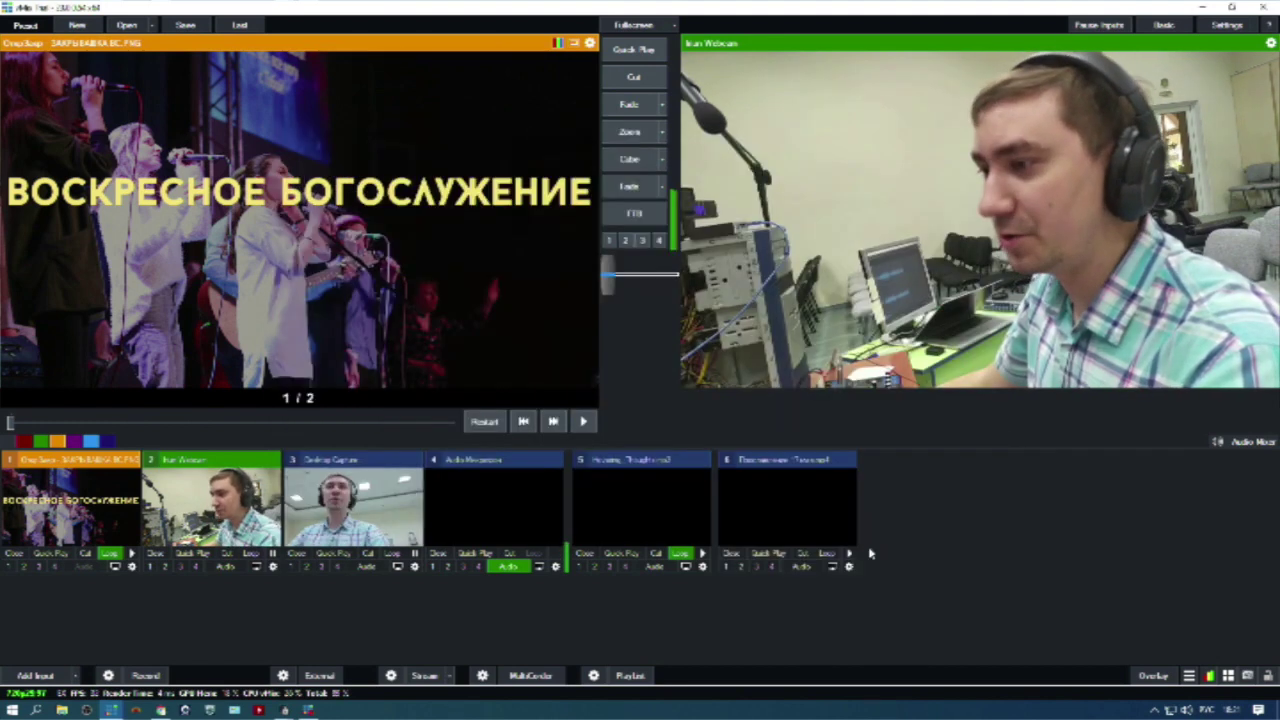
# Move the Прославление 17 мая.mp4 input to position 2, directly after the slideshow, and load it in preview.
pyautogui.click(805, 499)
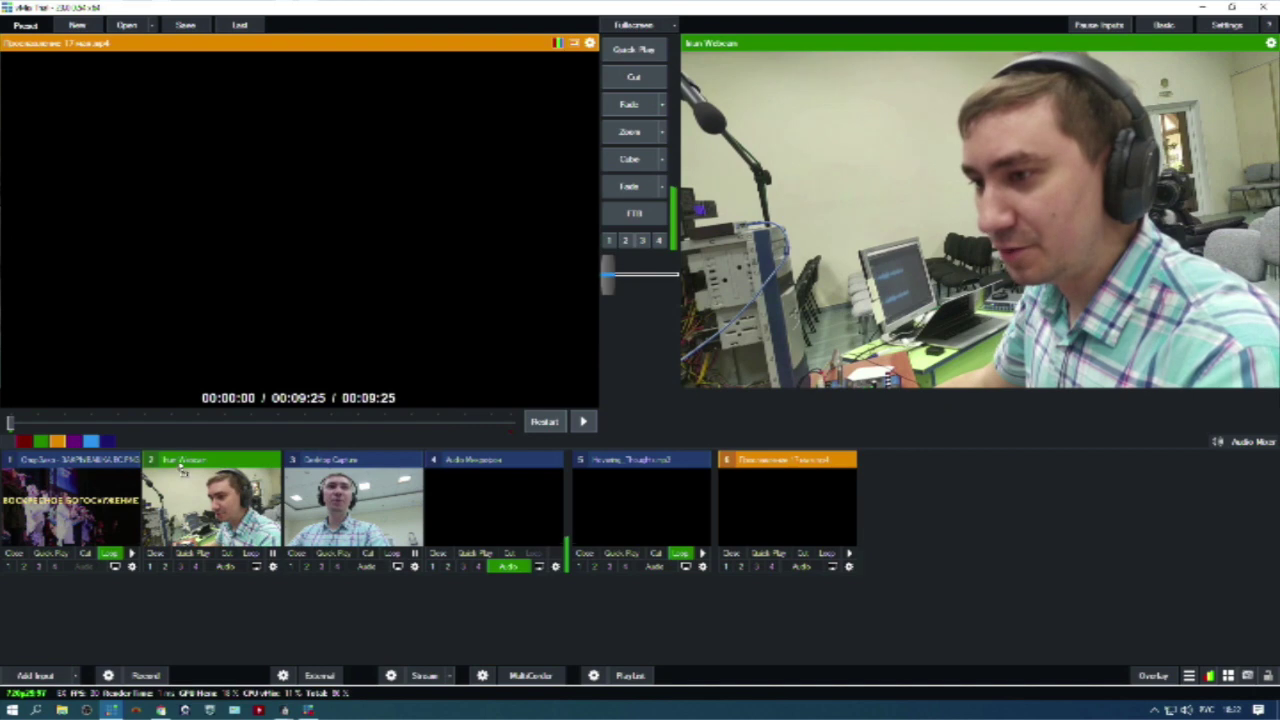
pyautogui.moveTo(183, 465); pyautogui.dragTo(183, 465)
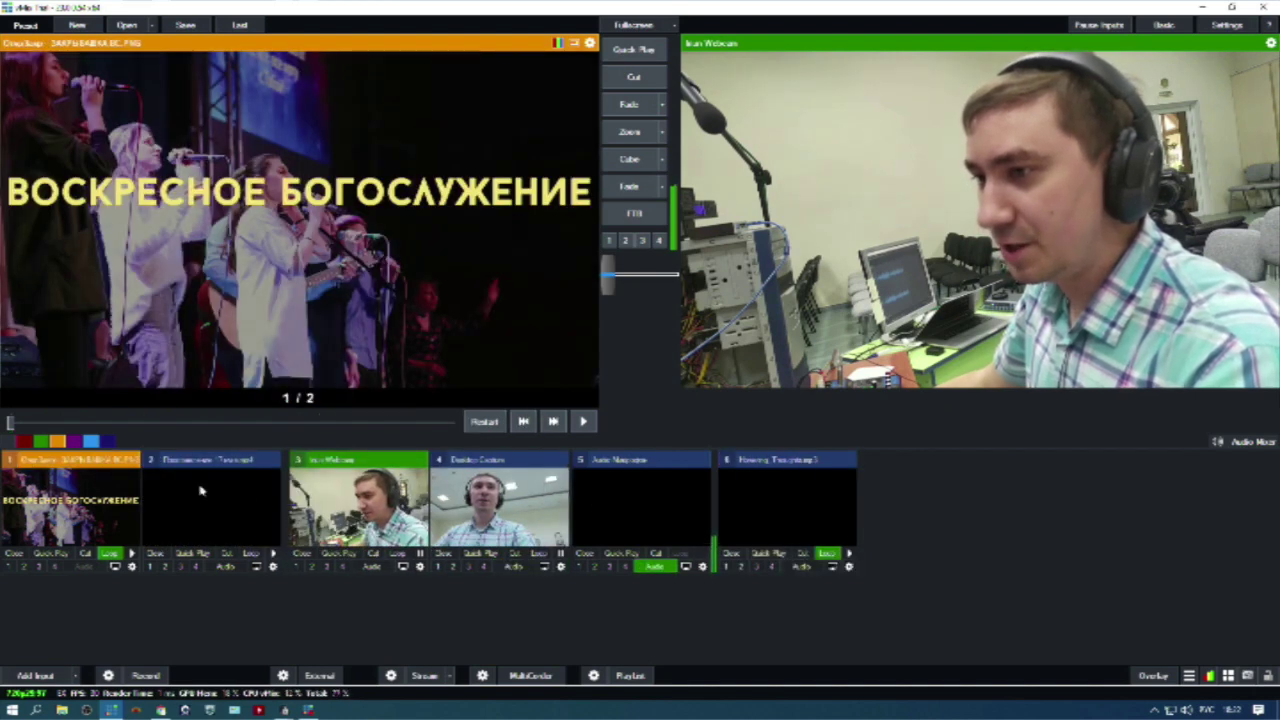
pyautogui.click(222, 494)
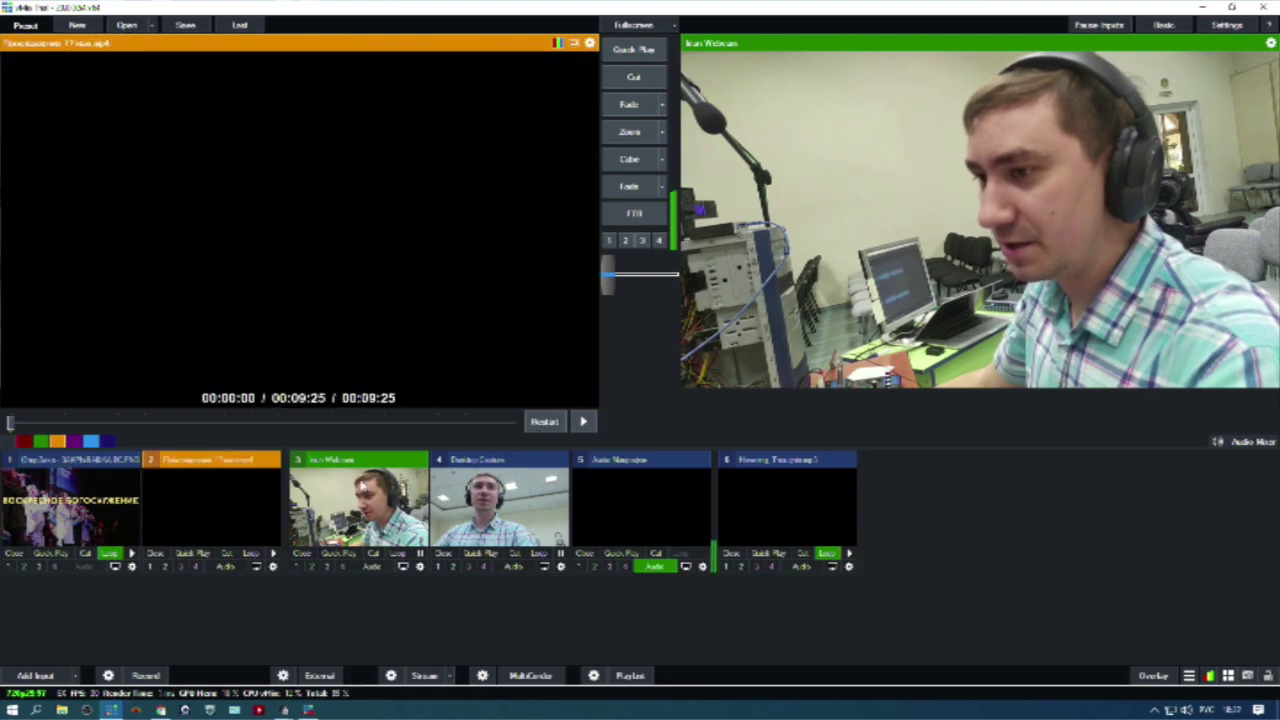
# Preview the Iriun Webcam, Desktop Capture and microphone audio inputs in turn.
pyautogui.click(370, 488)
pyautogui.click(537, 505)
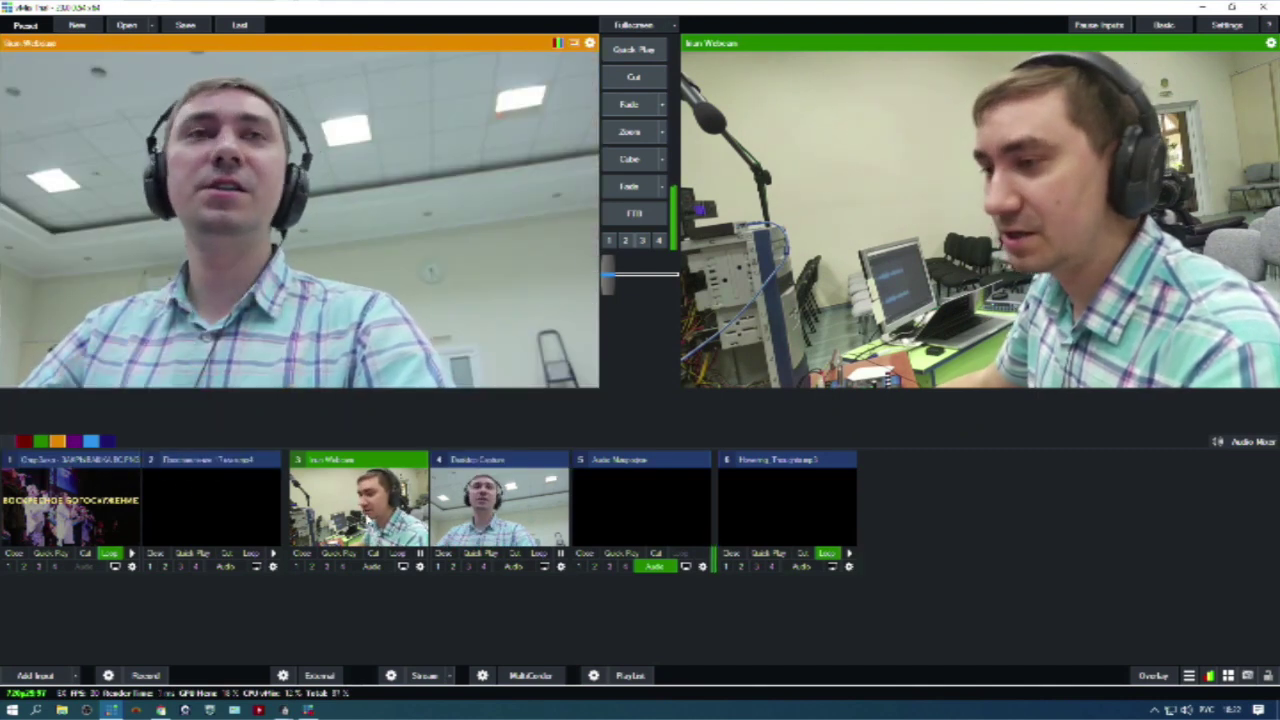
pyautogui.click(420, 500)
pyautogui.click(455, 497)
pyautogui.click(639, 497)
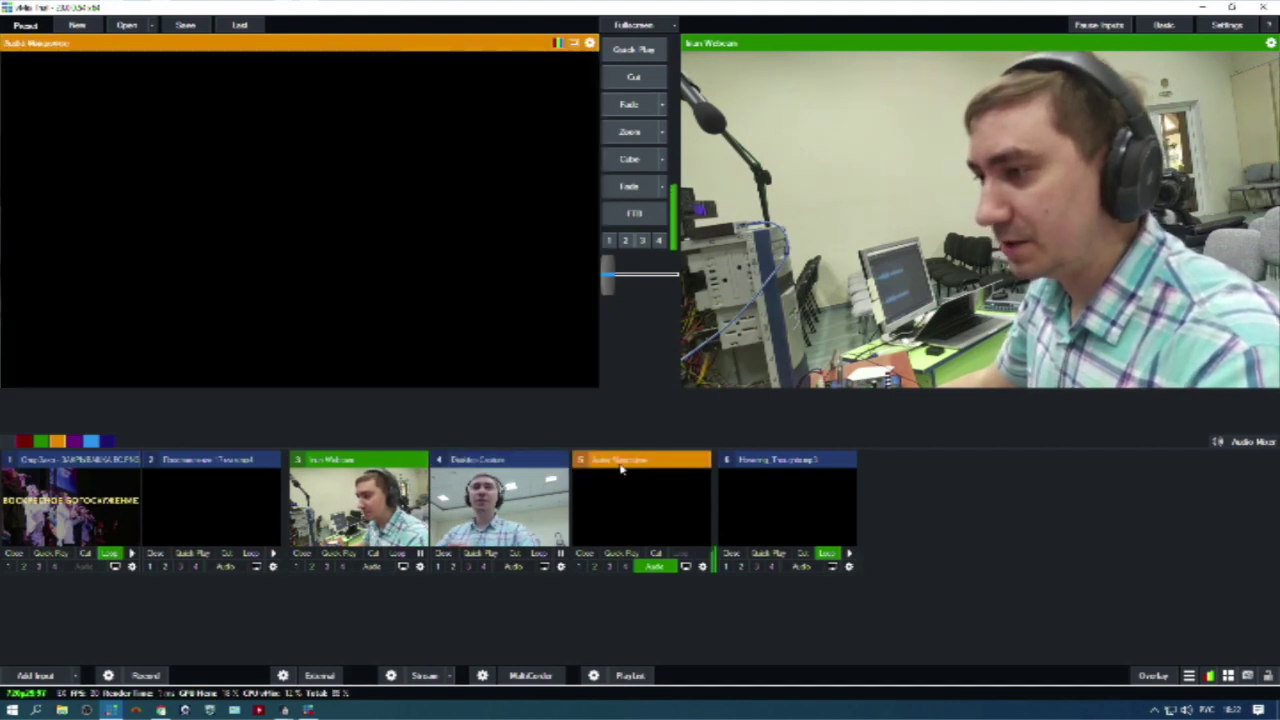
# Try collapsing the music and microphone audio inputs into narrow strips, and expand both again.
pyautogui.click(788, 467)
pyautogui.doubleClick(750, 464)
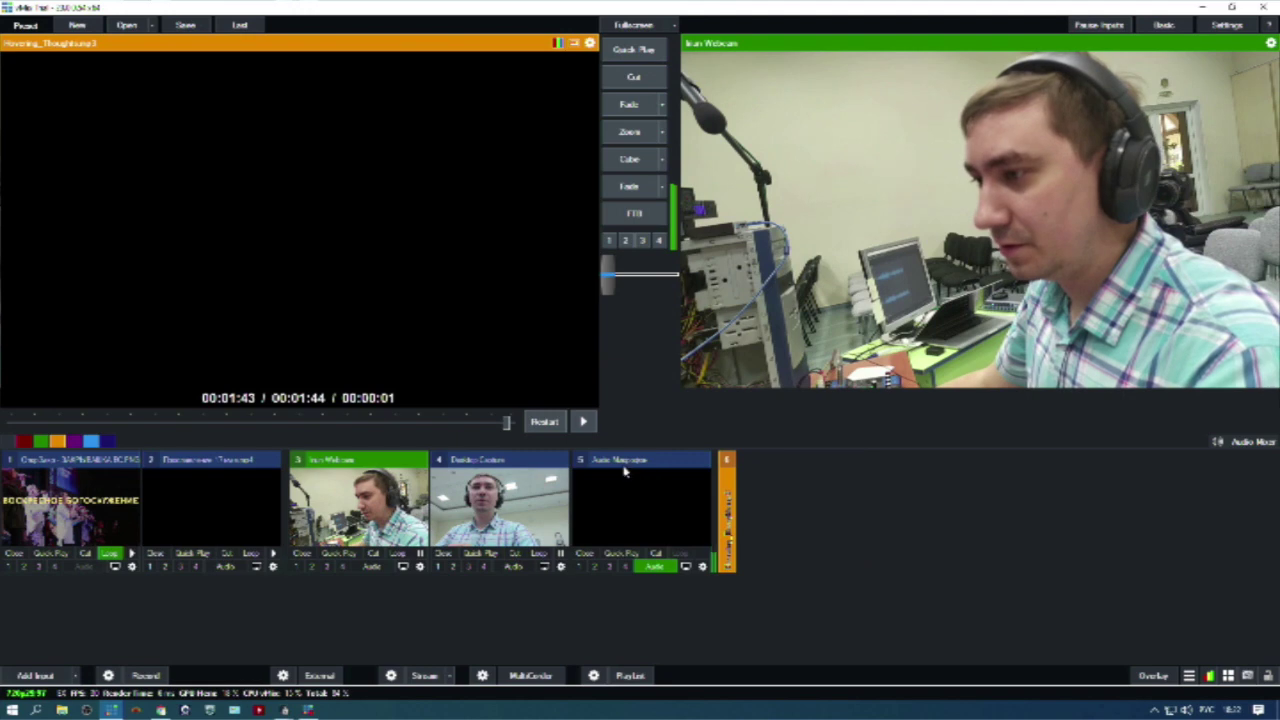
pyautogui.doubleClick(622, 466)
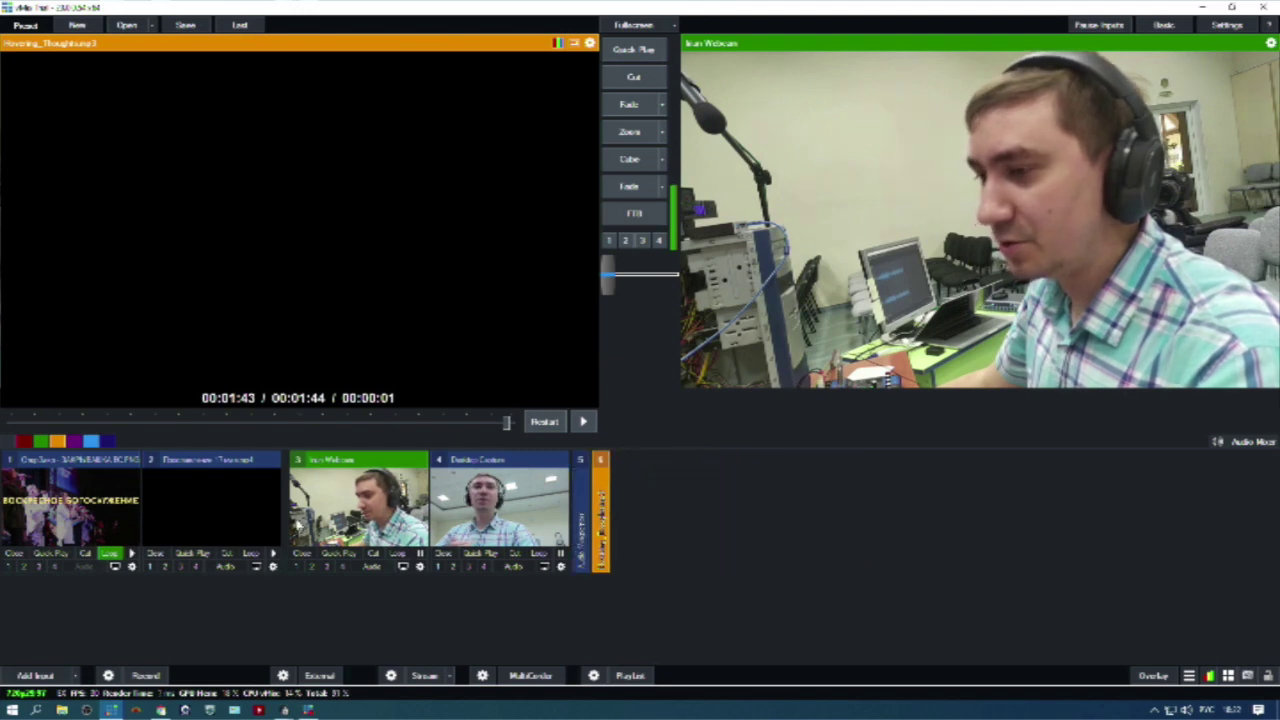
pyautogui.click(231, 514)
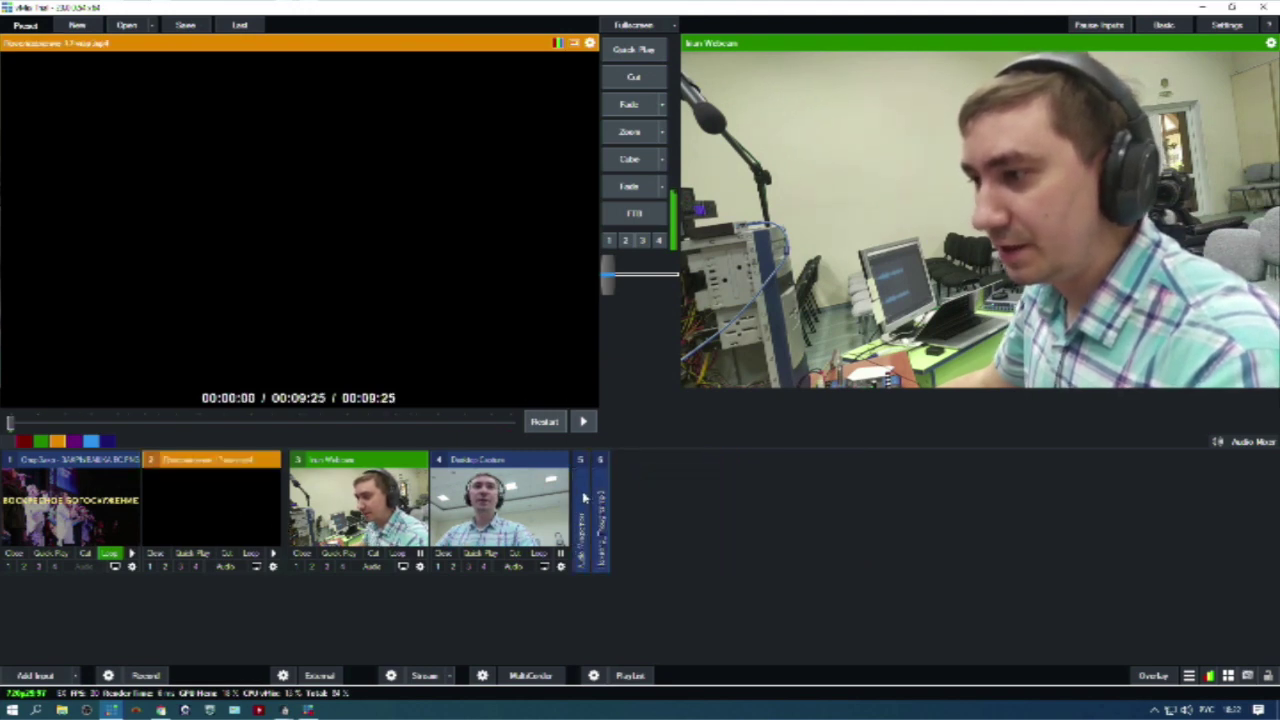
pyautogui.doubleClick(585, 497)
pyautogui.doubleClick(731, 505)
# Cue Прославление 17 мая.mp4 at about 00:00:11 and test it live with Quick Play, switching back to Iriun Webcam.
pyautogui.click(138, 500)
pyautogui.click(192, 497)
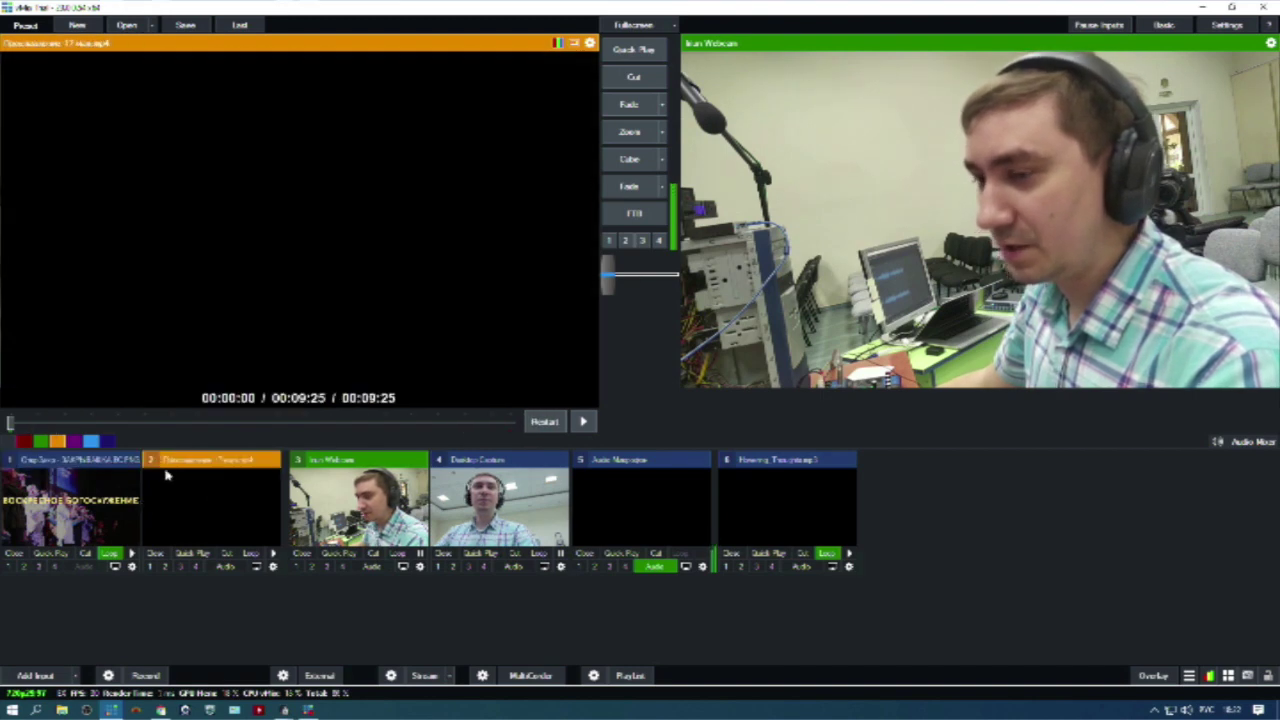
pyautogui.moveTo(14, 422); pyautogui.dragTo(19, 423)
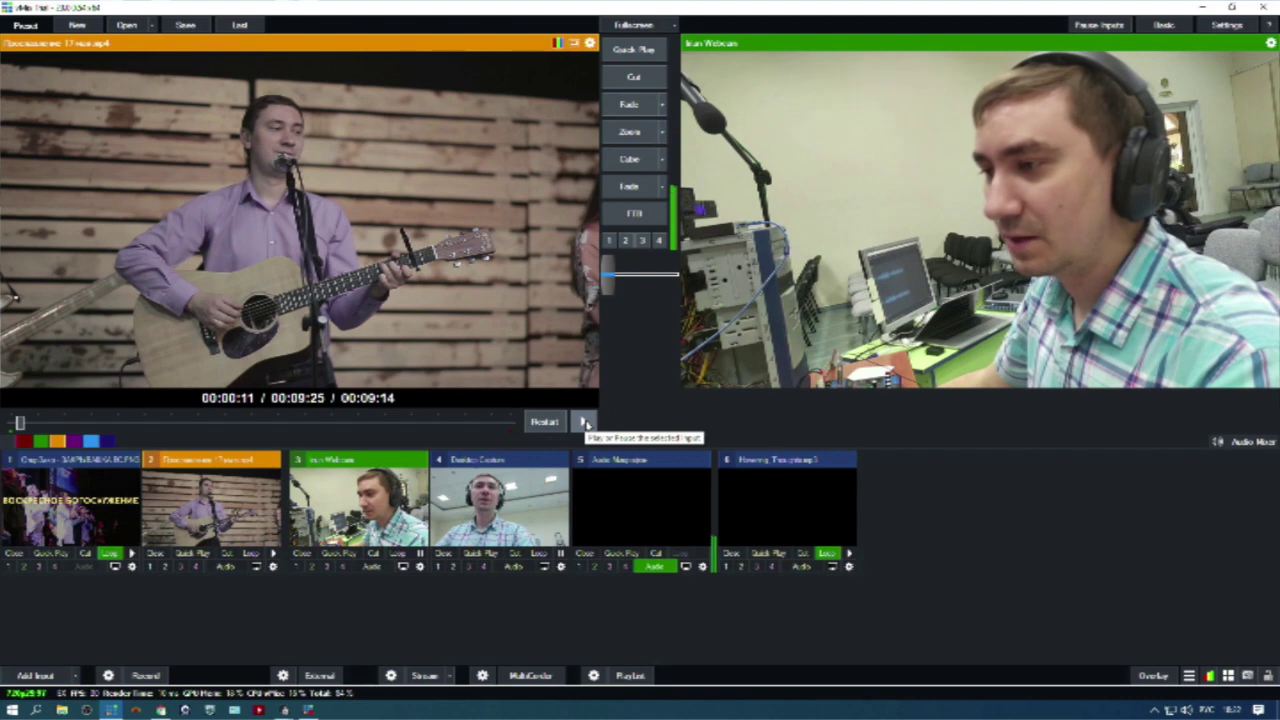
pyautogui.click(585, 423)
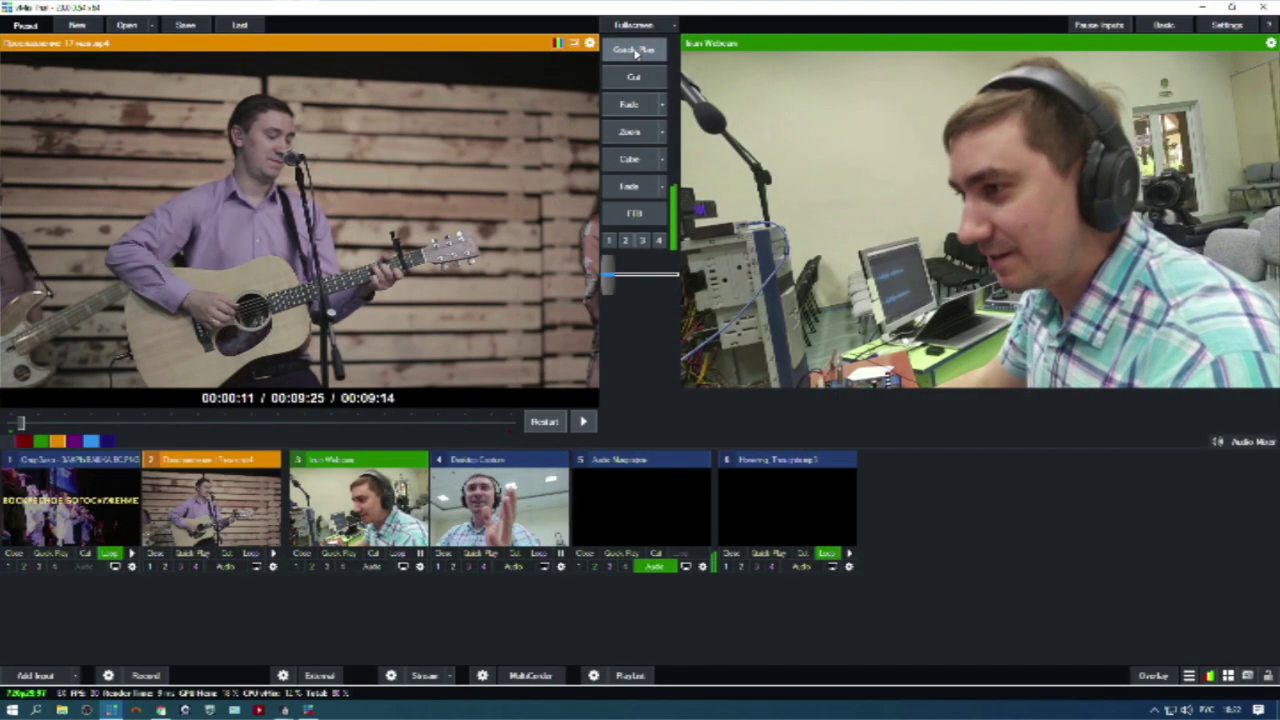
pyautogui.click(634, 50)
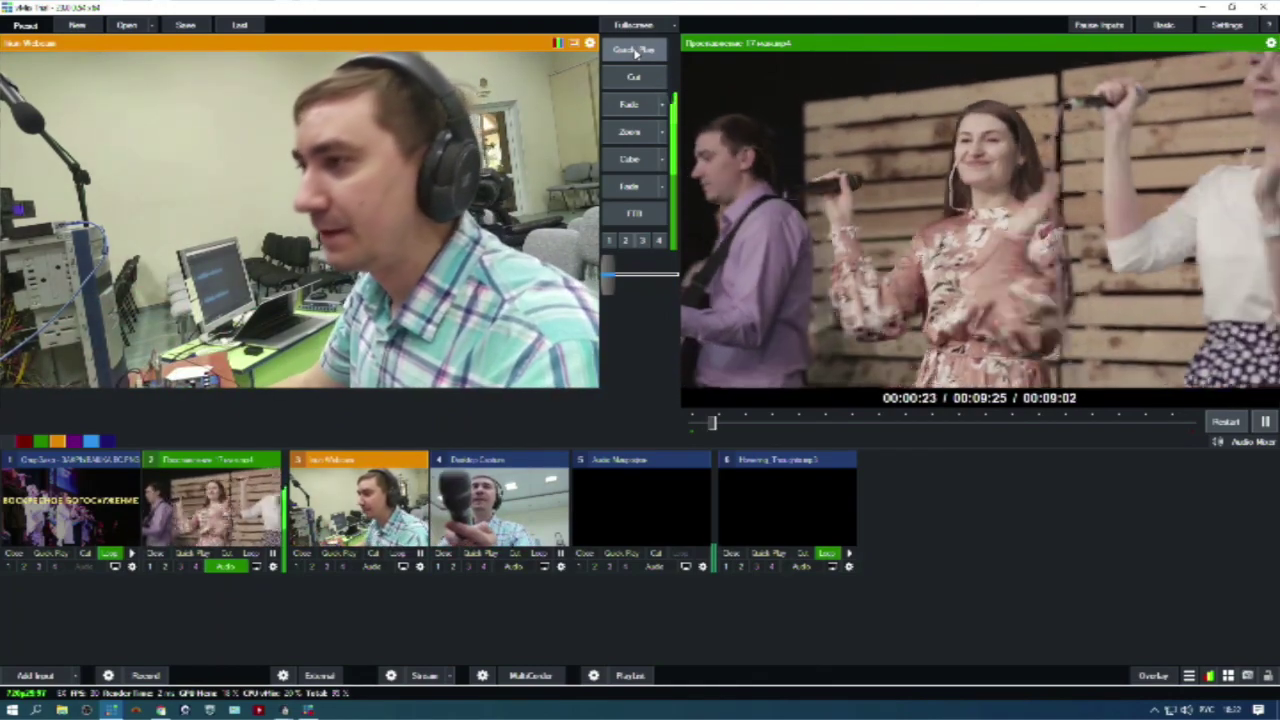
pyautogui.click(635, 50)
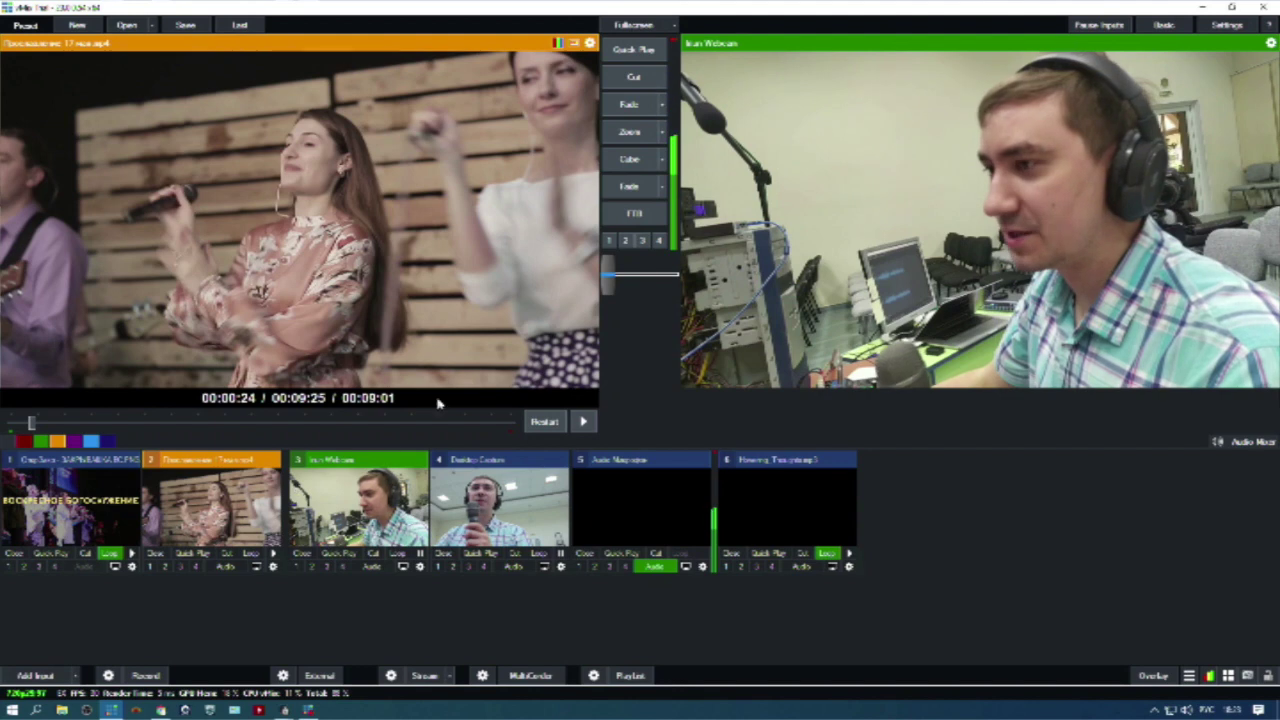
# Switch to the desktop, open the Эфир ВС 17.05 presentation in PowerPoint and dismiss the Office activation wizard.
pyautogui.click(155, 710)
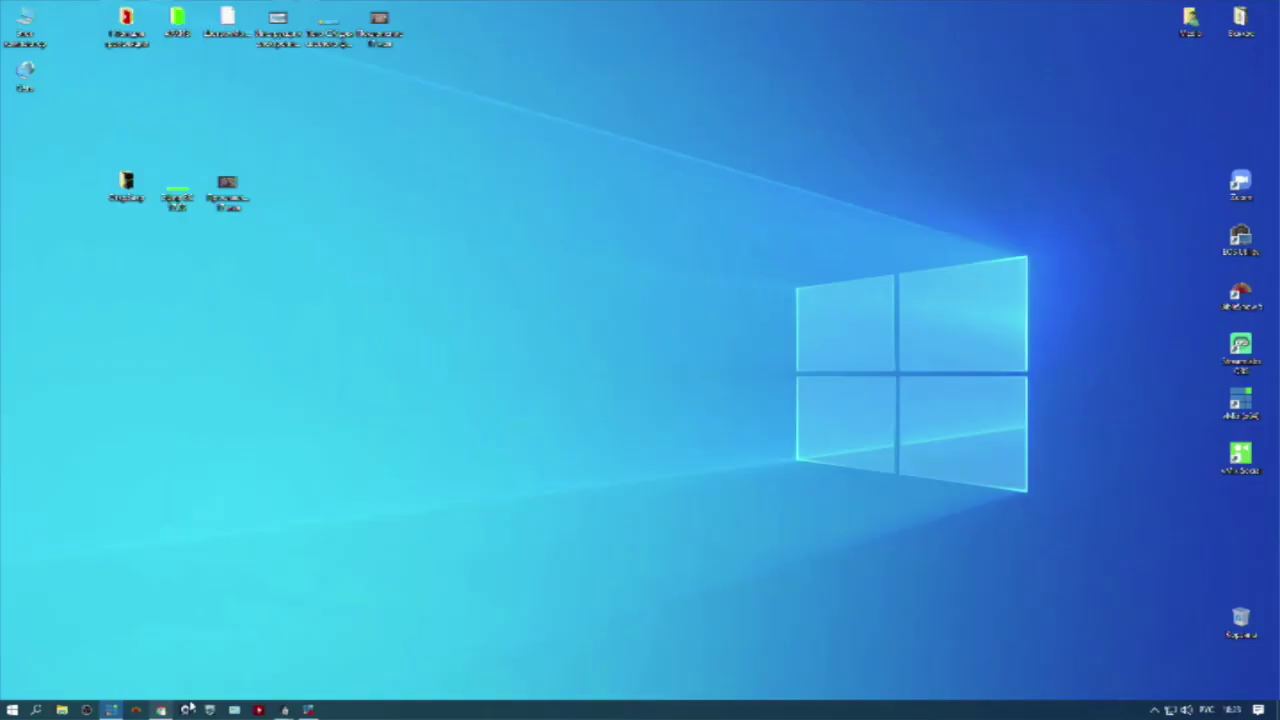
pyautogui.doubleClick(238, 178)
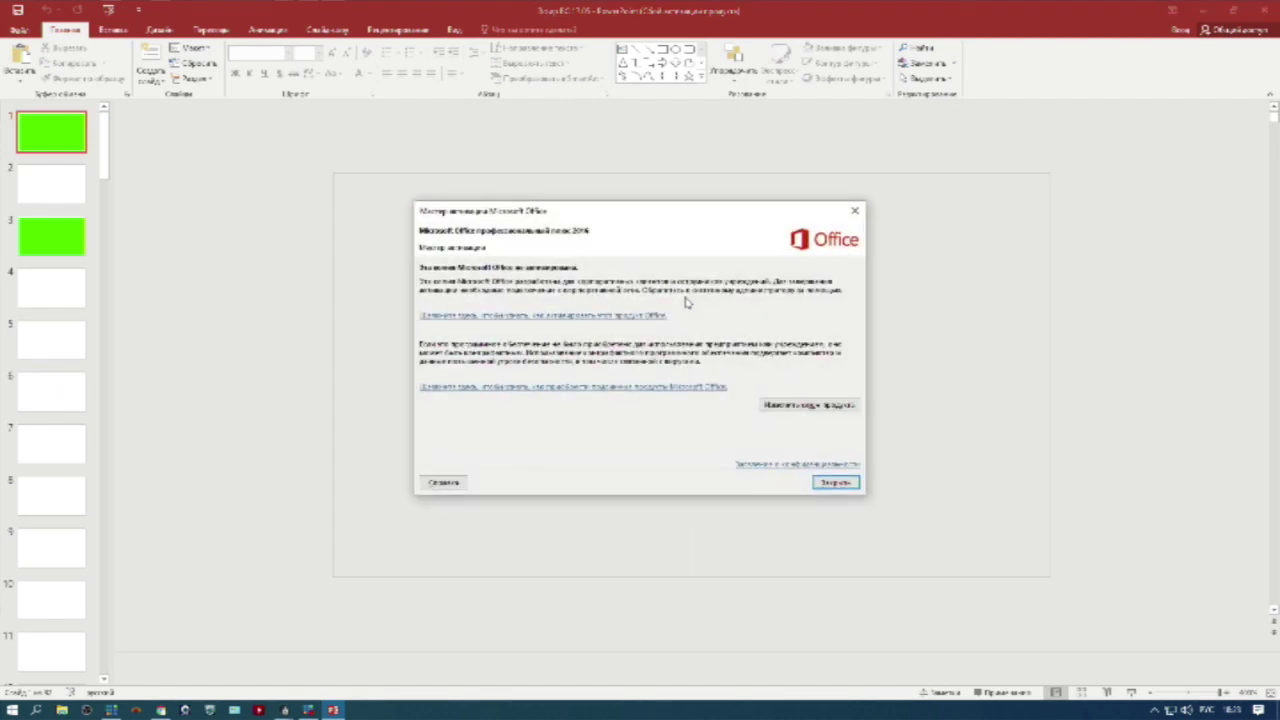
pyautogui.click(830, 486)
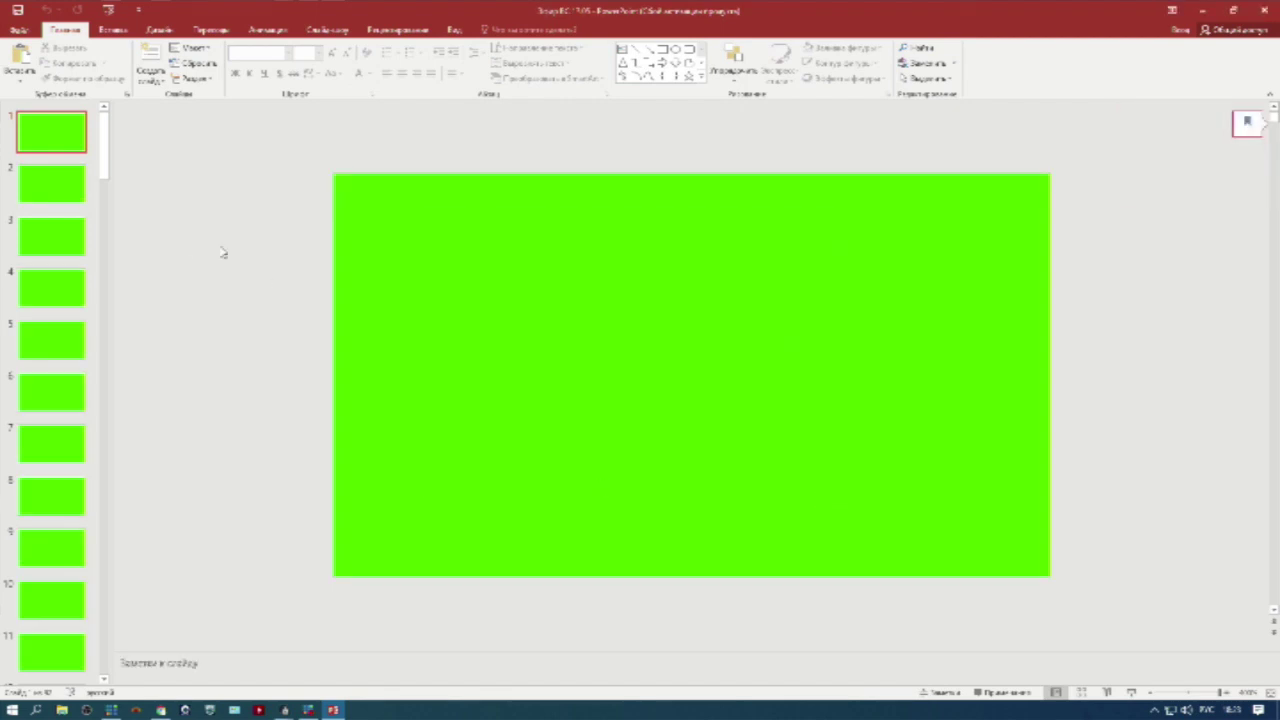
# Examine the green-background song lyrics on slides 3 to 5 and minimize the presentation.
pyautogui.click(58, 237)
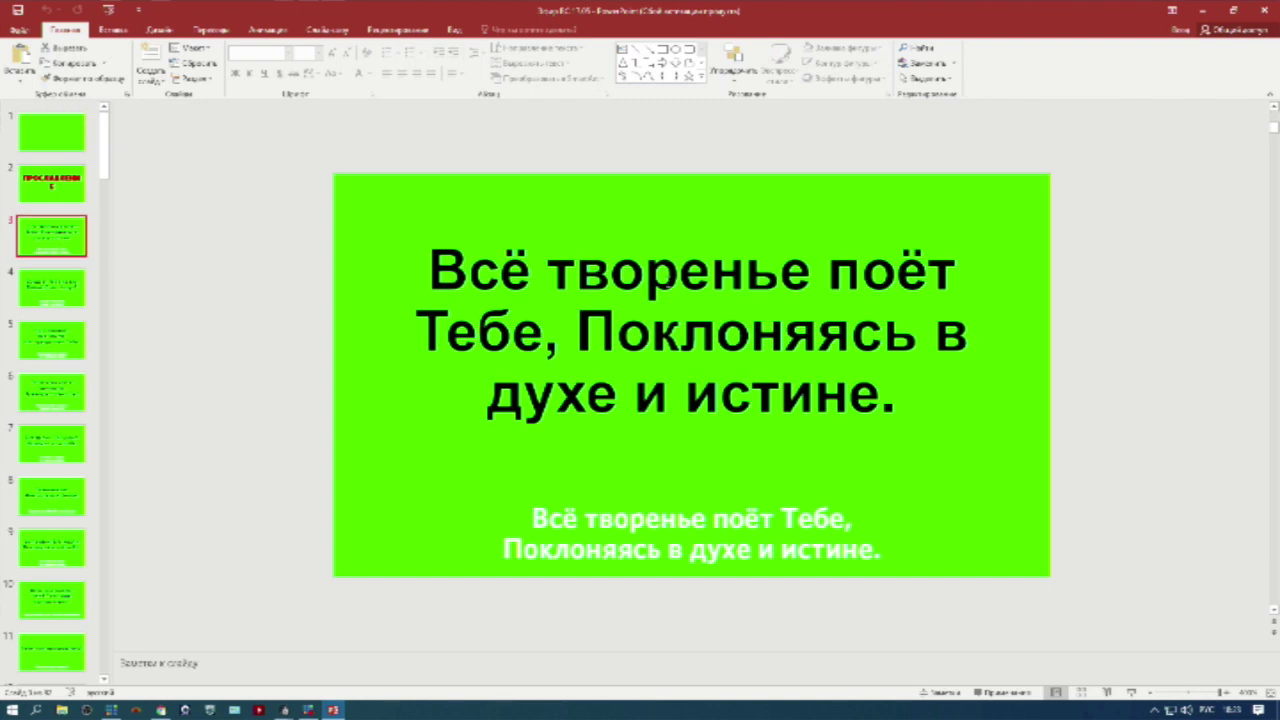
pyautogui.click(84, 300)
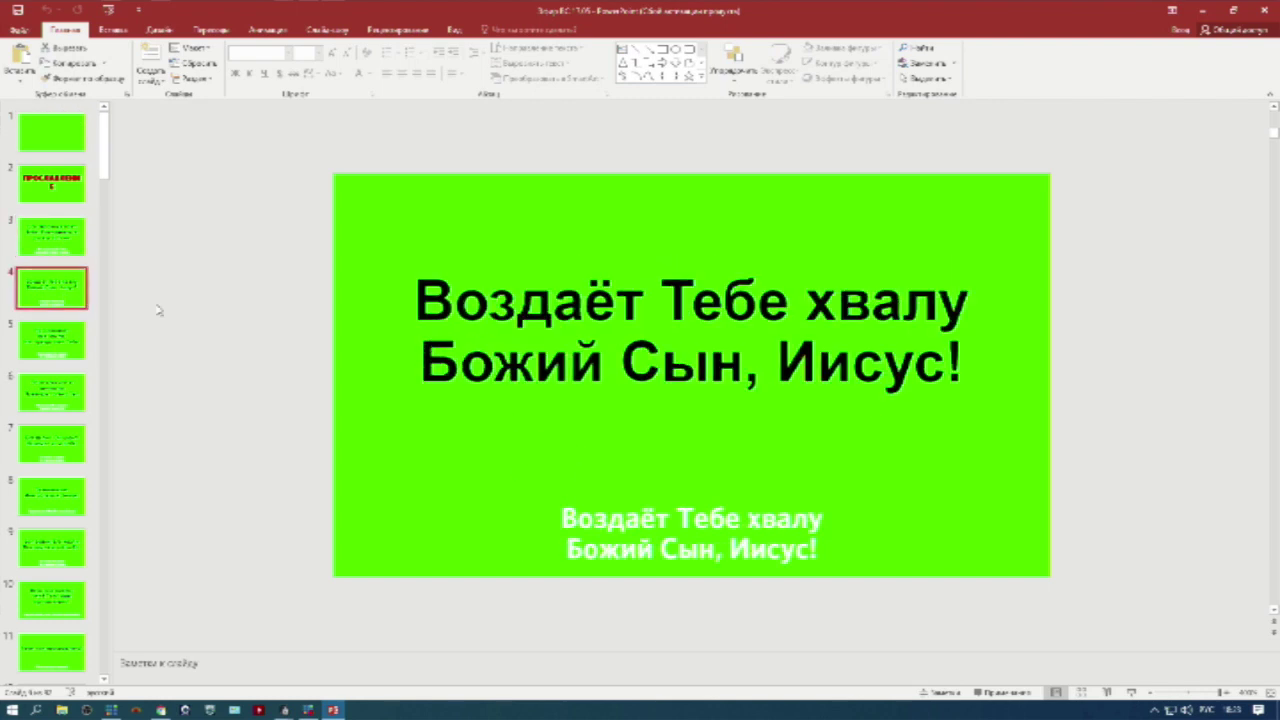
pyautogui.click(59, 340)
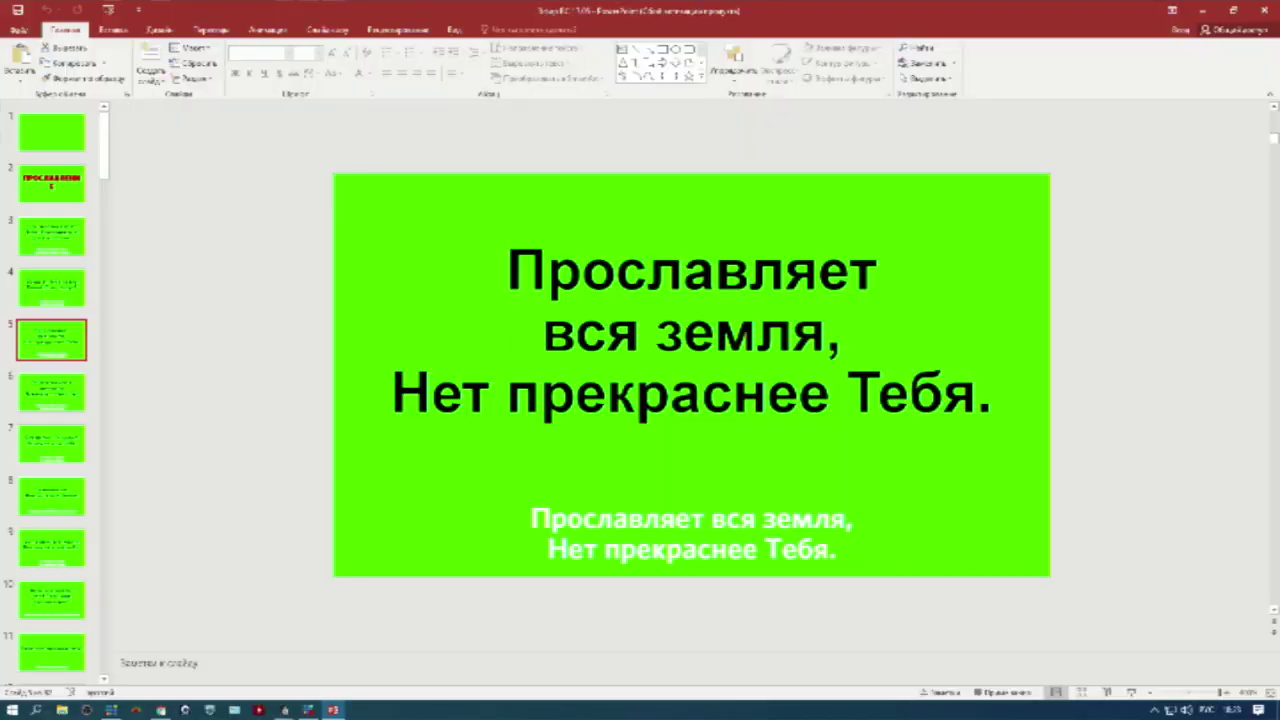
pyautogui.click(1202, 11)
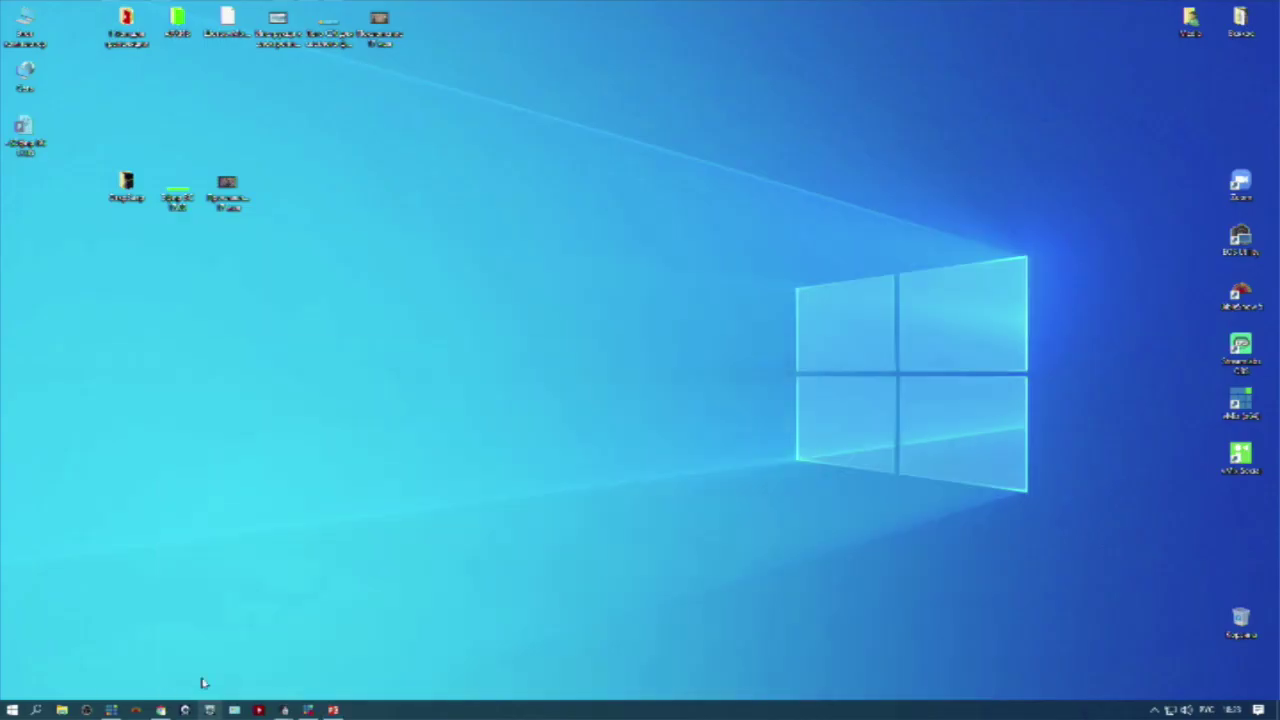
# Switch back to vMix and add the desktop file Эфир ВС 17.05.pptx as a PowerPoint input.
pyautogui.click(111, 710)
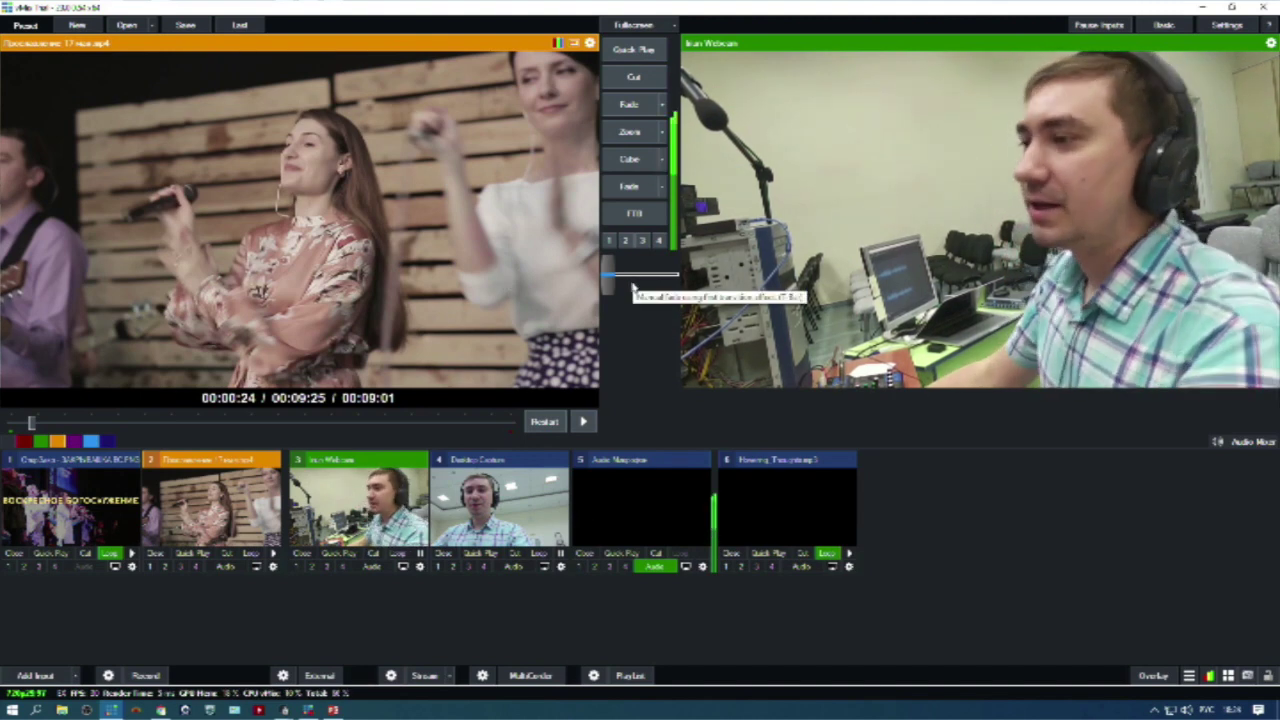
pyautogui.click(40, 677)
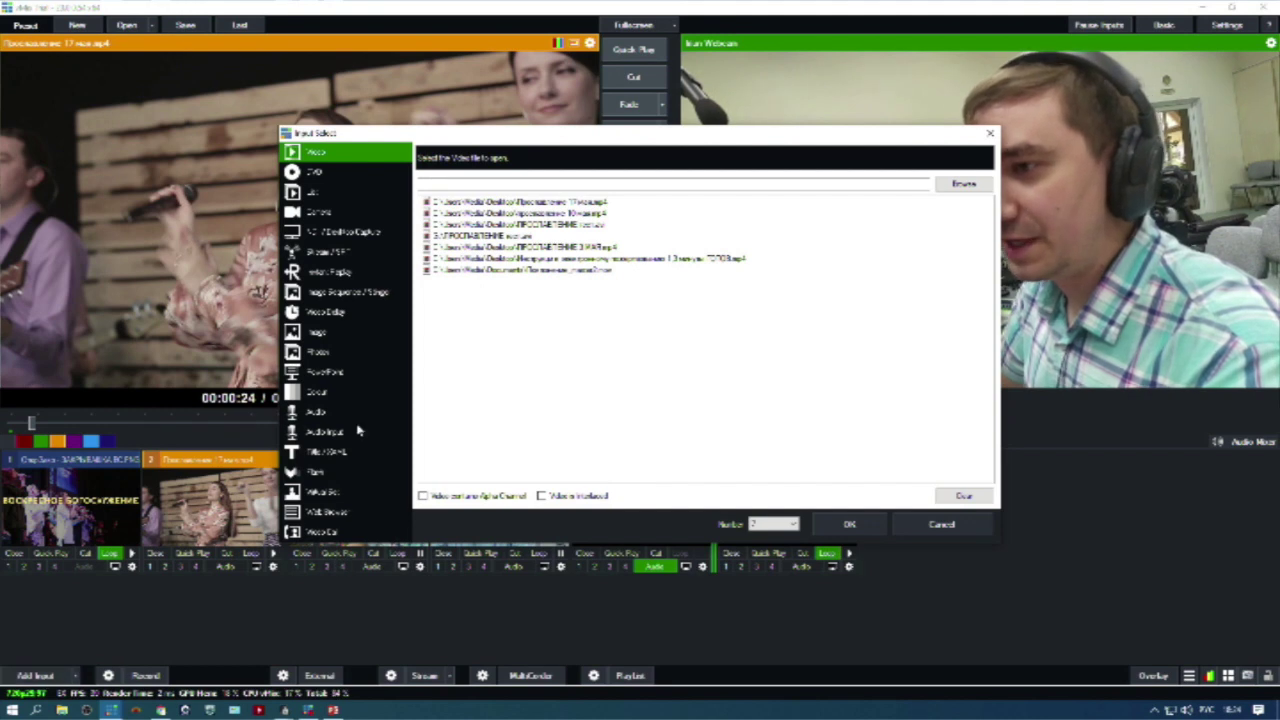
pyautogui.click(343, 372)
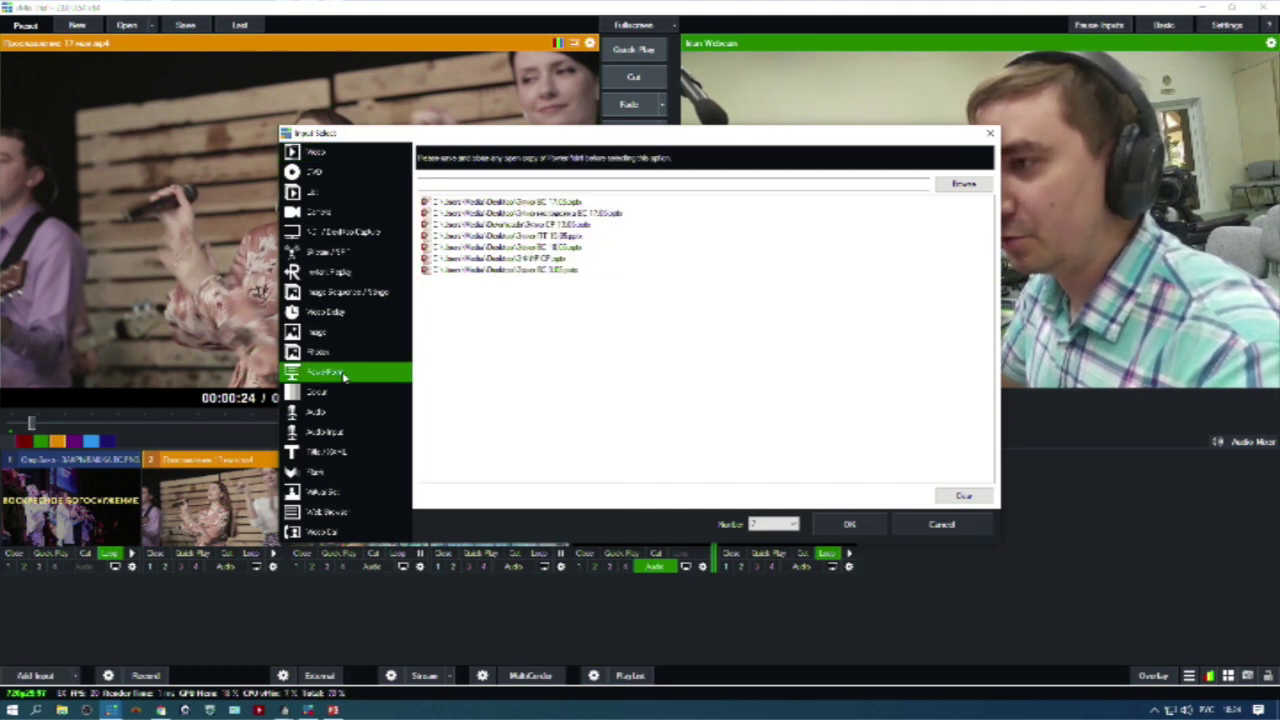
pyautogui.click(978, 187)
pyautogui.click(460, 296)
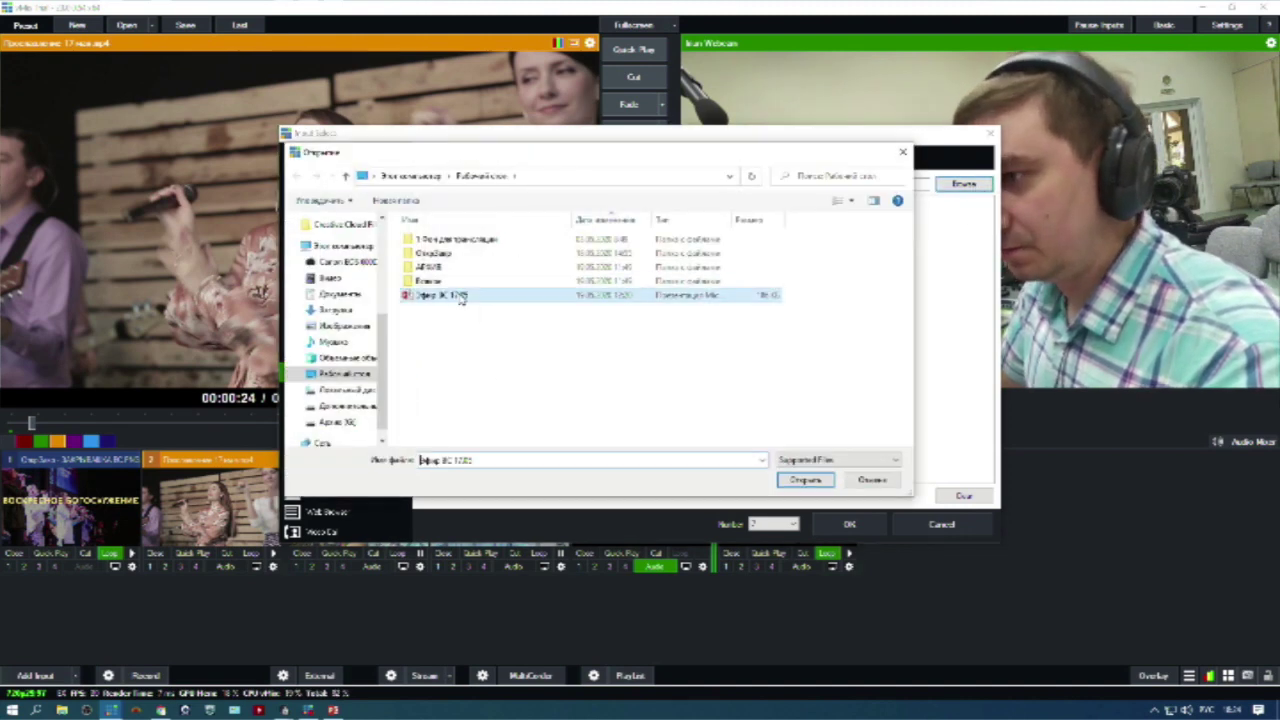
pyautogui.click(804, 480)
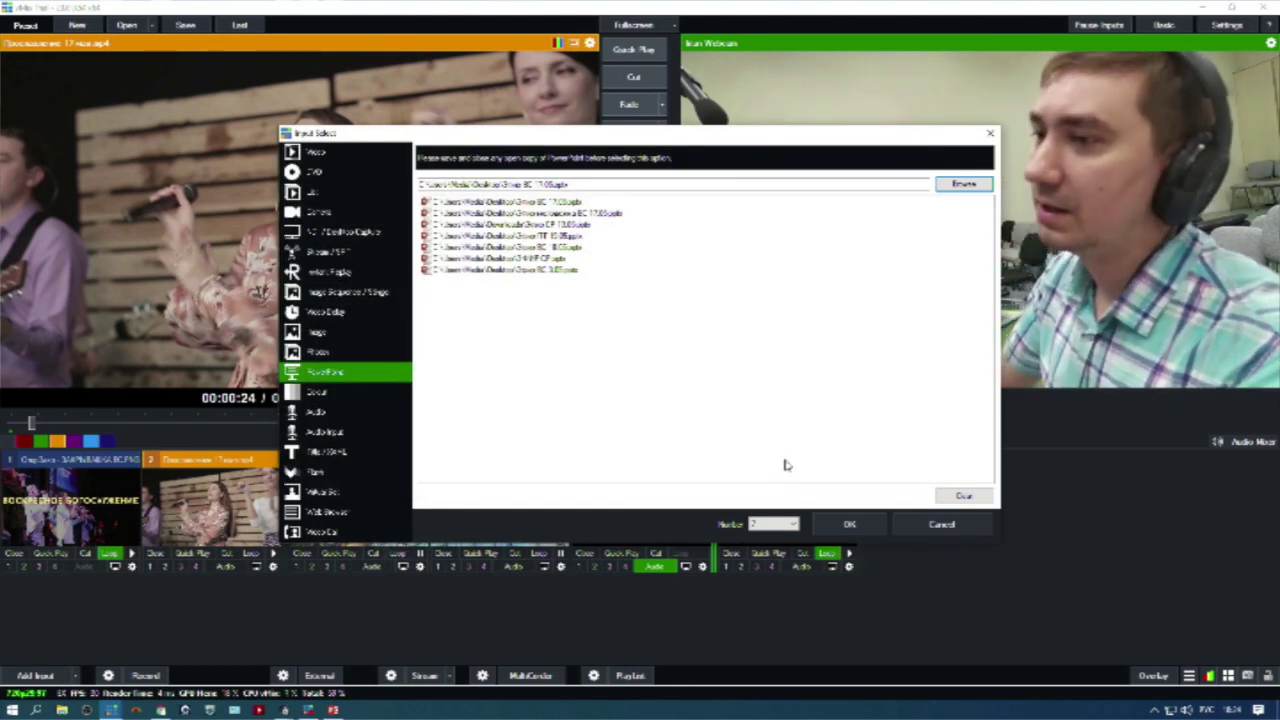
pyautogui.click(849, 525)
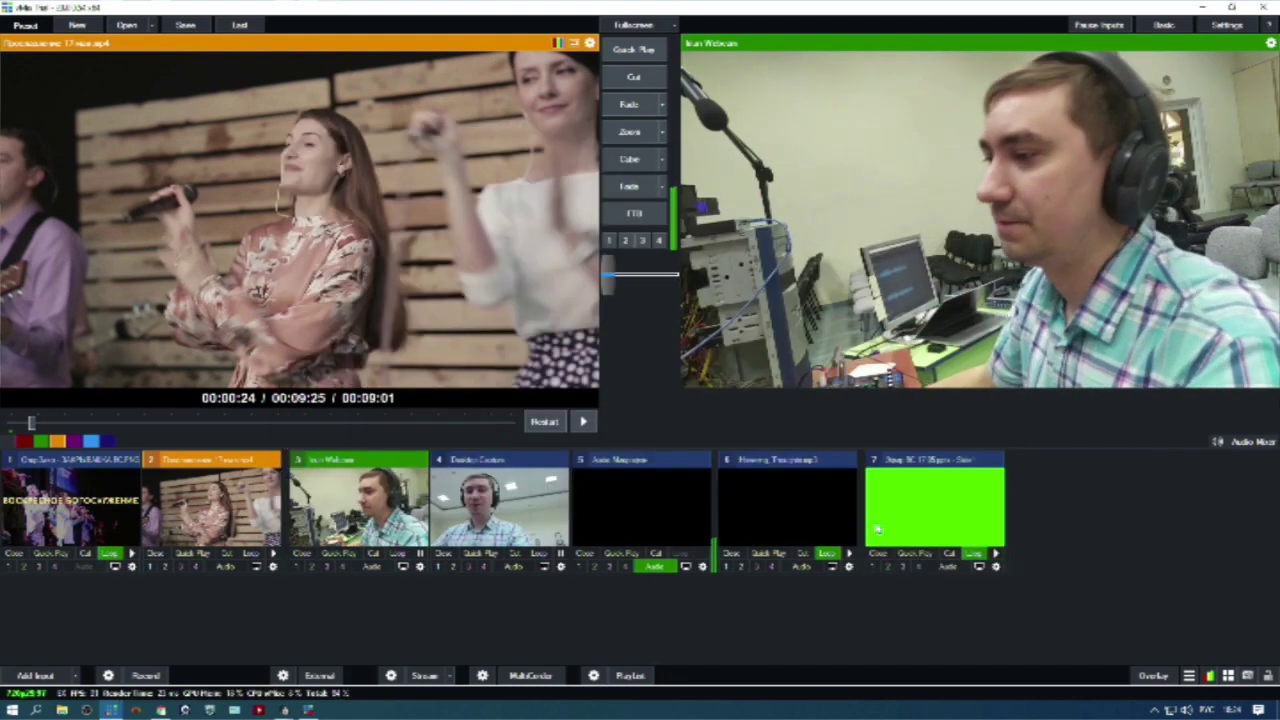
# Preview the PowerPoint input, open its slideshow settings, and arrange the enlarged slide grid beneath a shortened vMix window.
pyautogui.click(918, 500)
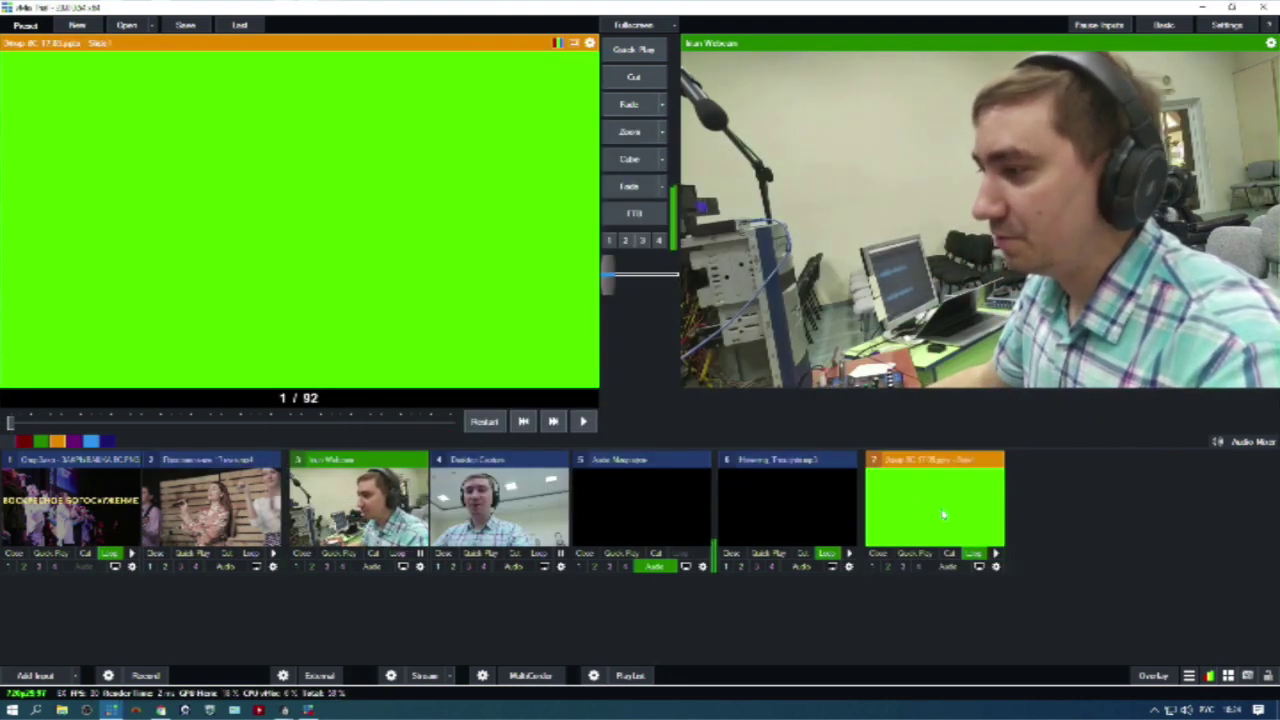
pyautogui.rightClick(943, 516)
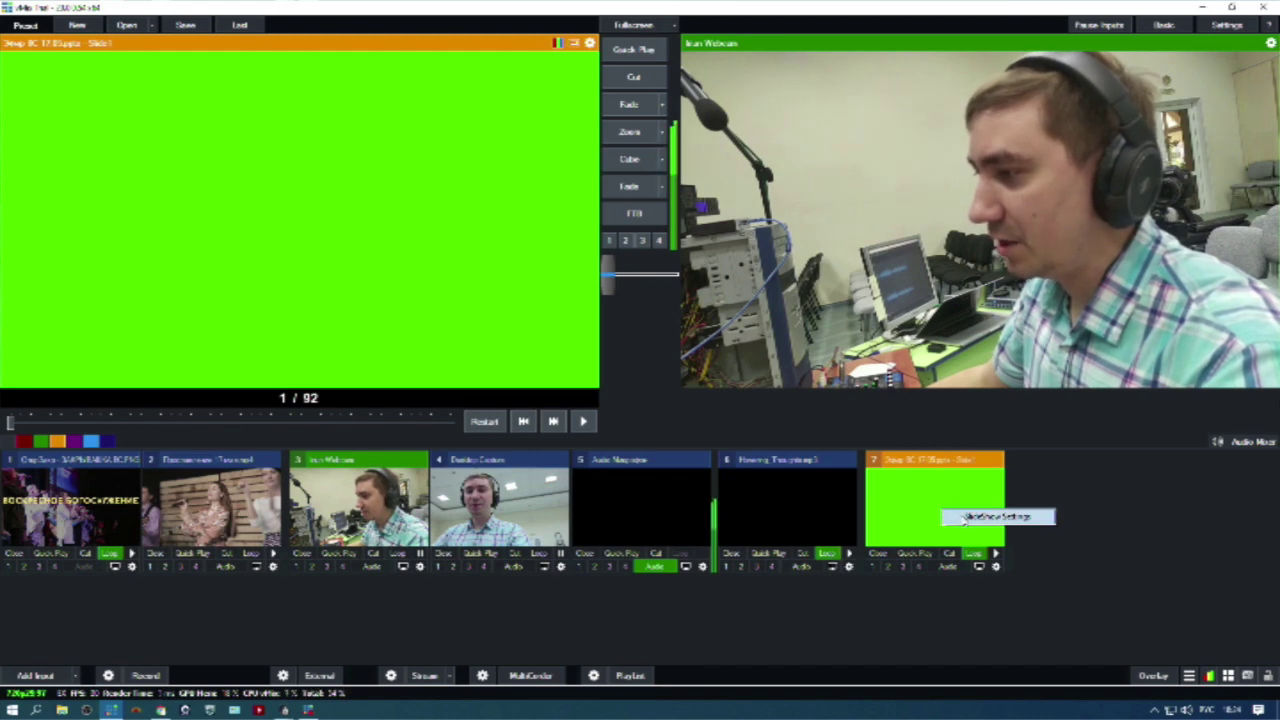
pyautogui.click(963, 518)
pyautogui.moveTo(729, 247); pyautogui.dragTo(803, 291)
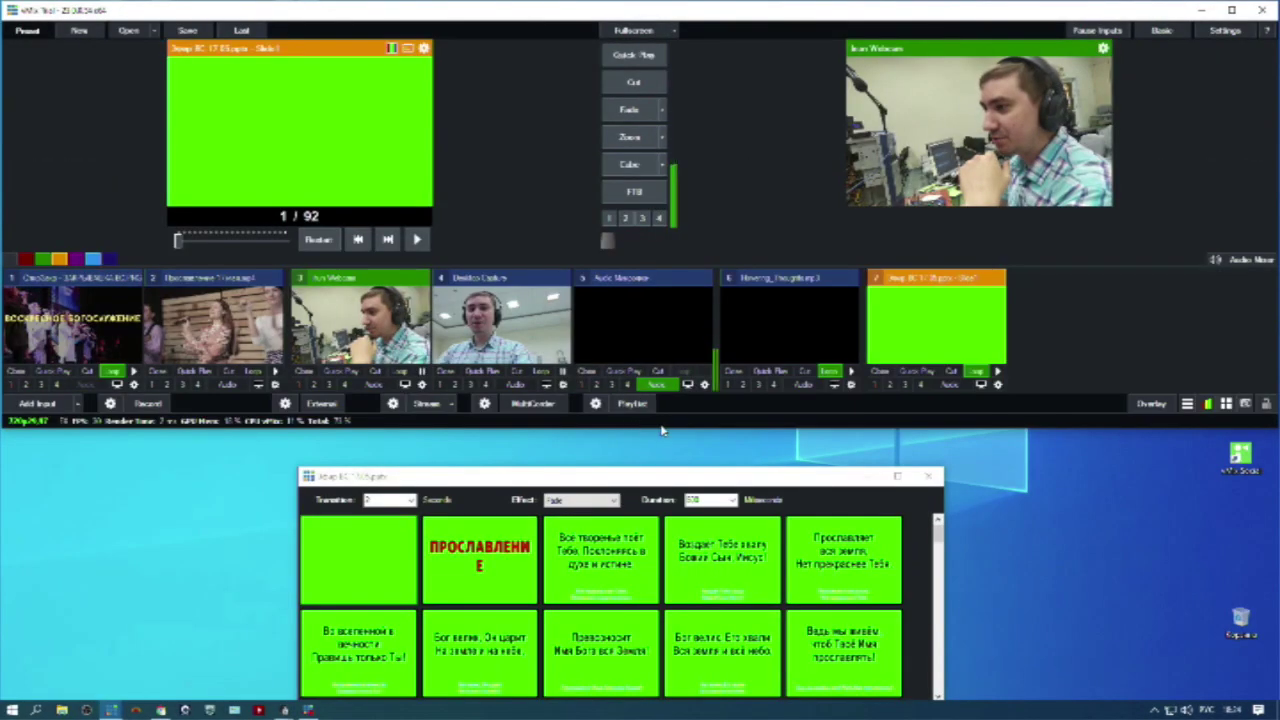
pyautogui.moveTo(620, 470); pyautogui.dragTo(320, 440)
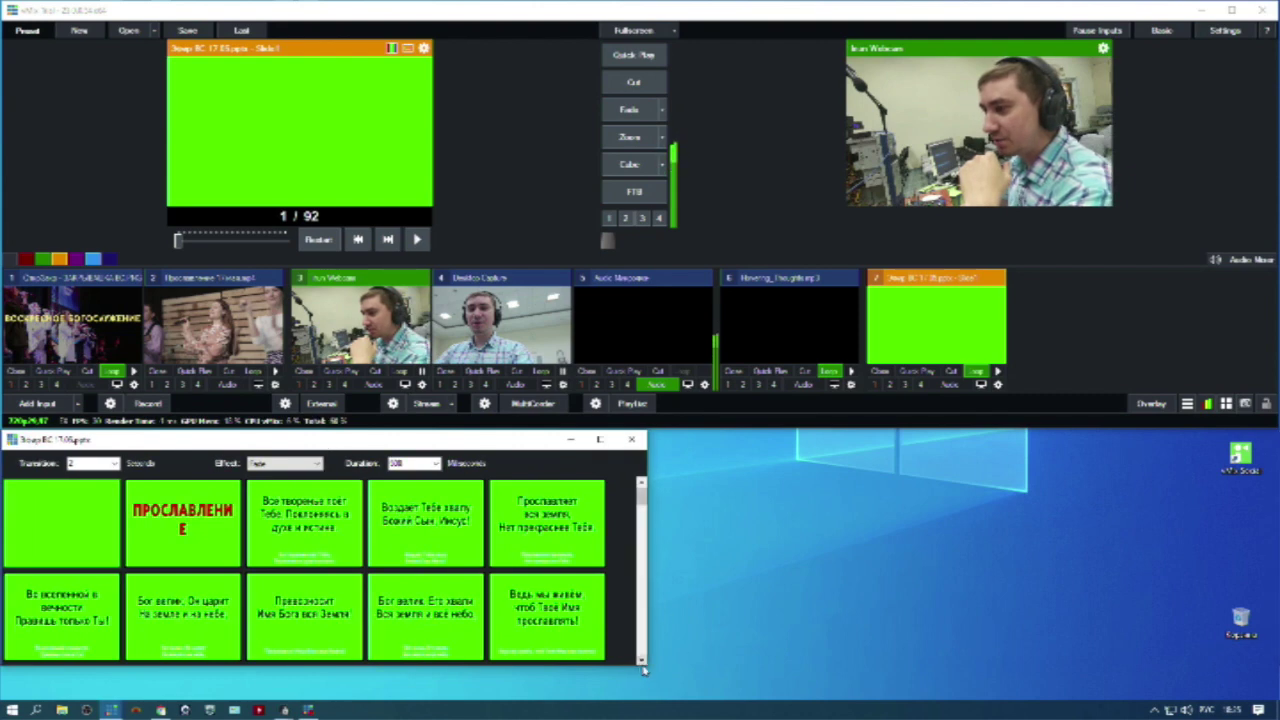
pyautogui.moveTo(645, 664); pyautogui.dragTo(1255, 698)
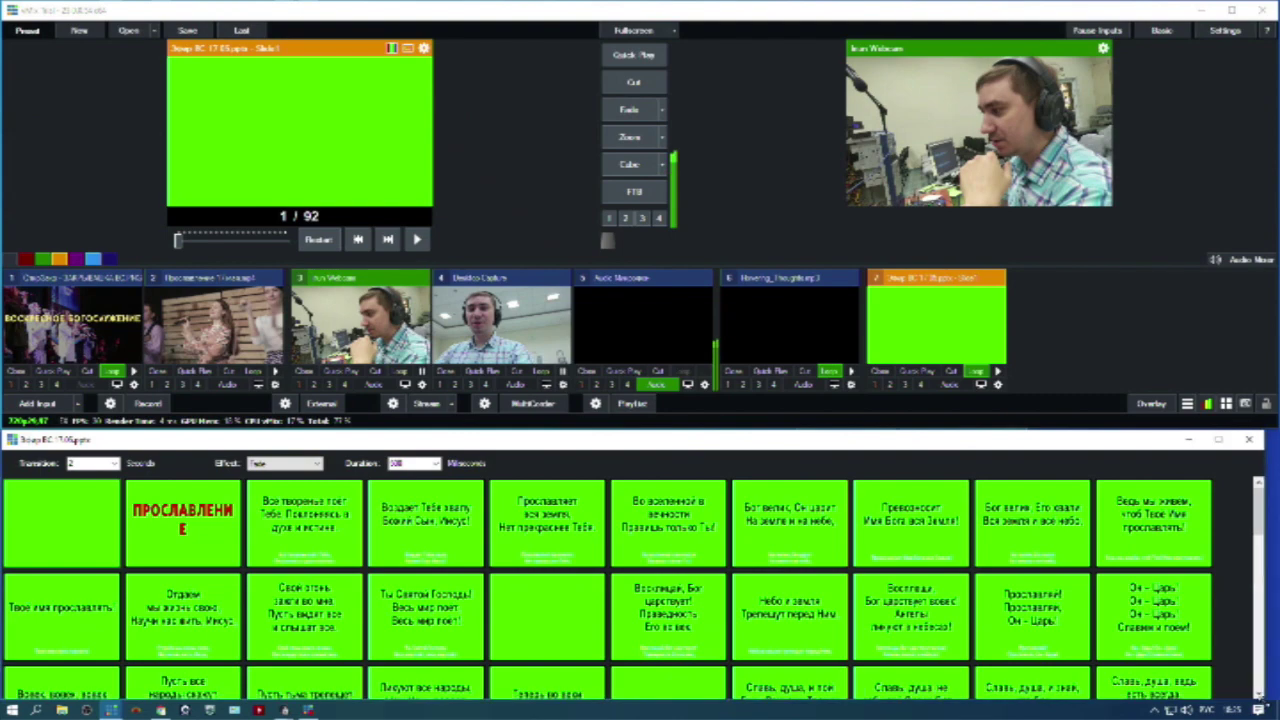
# Cue lyric slides 4, 5 and 6, browse the slide grid, cue slide 13 and maximize the main window.
pyautogui.click(426, 492)
pyautogui.click(548, 496)
pyautogui.click(668, 498)
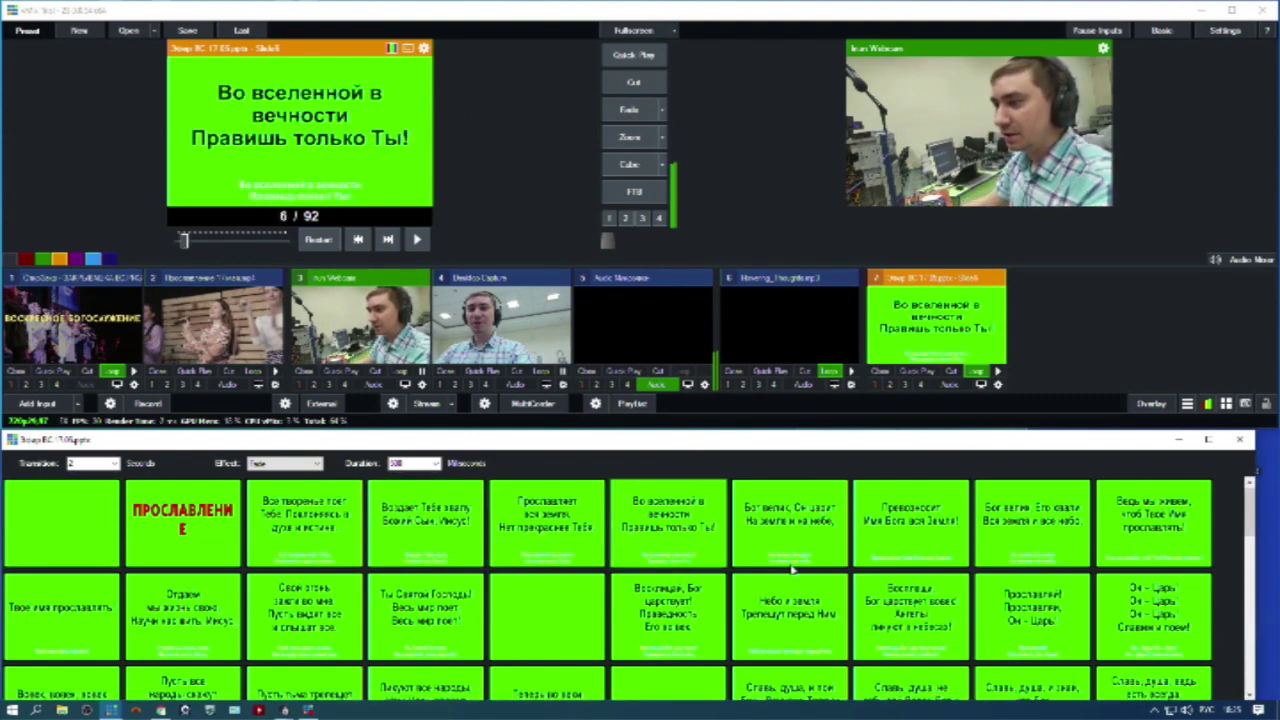
pyautogui.scroll(-10, 958, 615)
pyautogui.scroll(5, 800, 625)
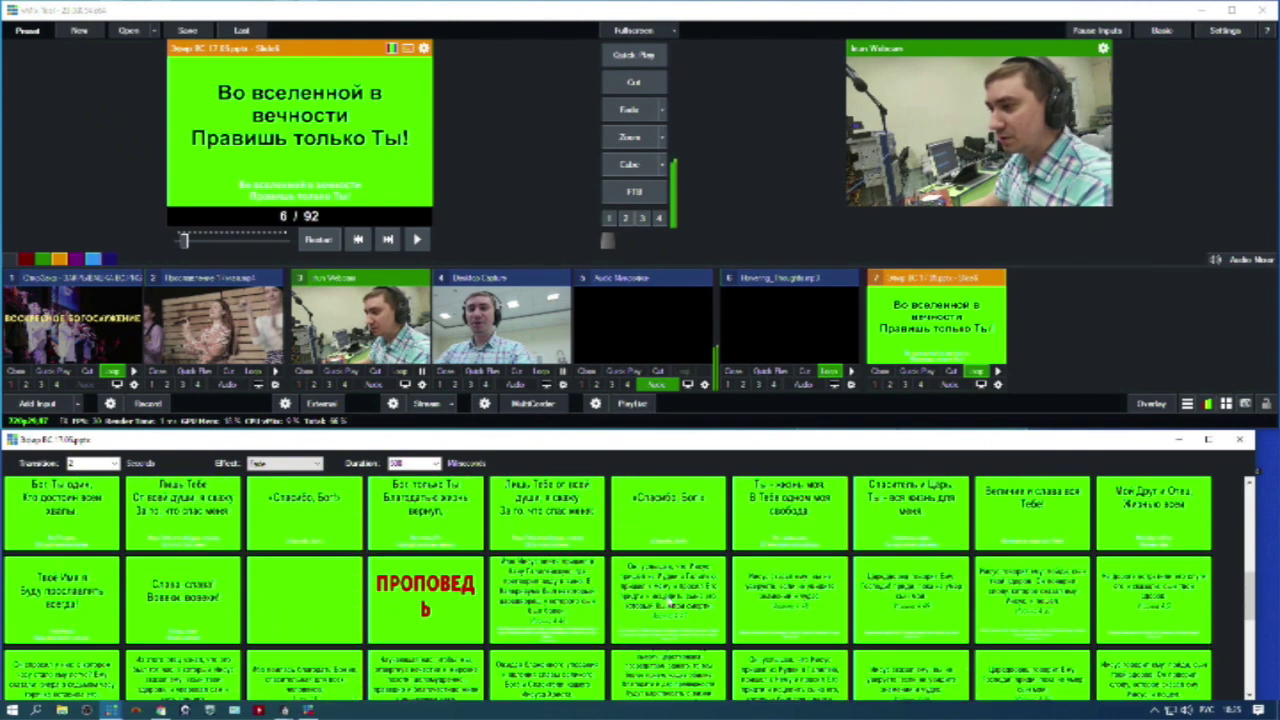
pyautogui.click(548, 598)
pyautogui.scroll(-5, 471, 583)
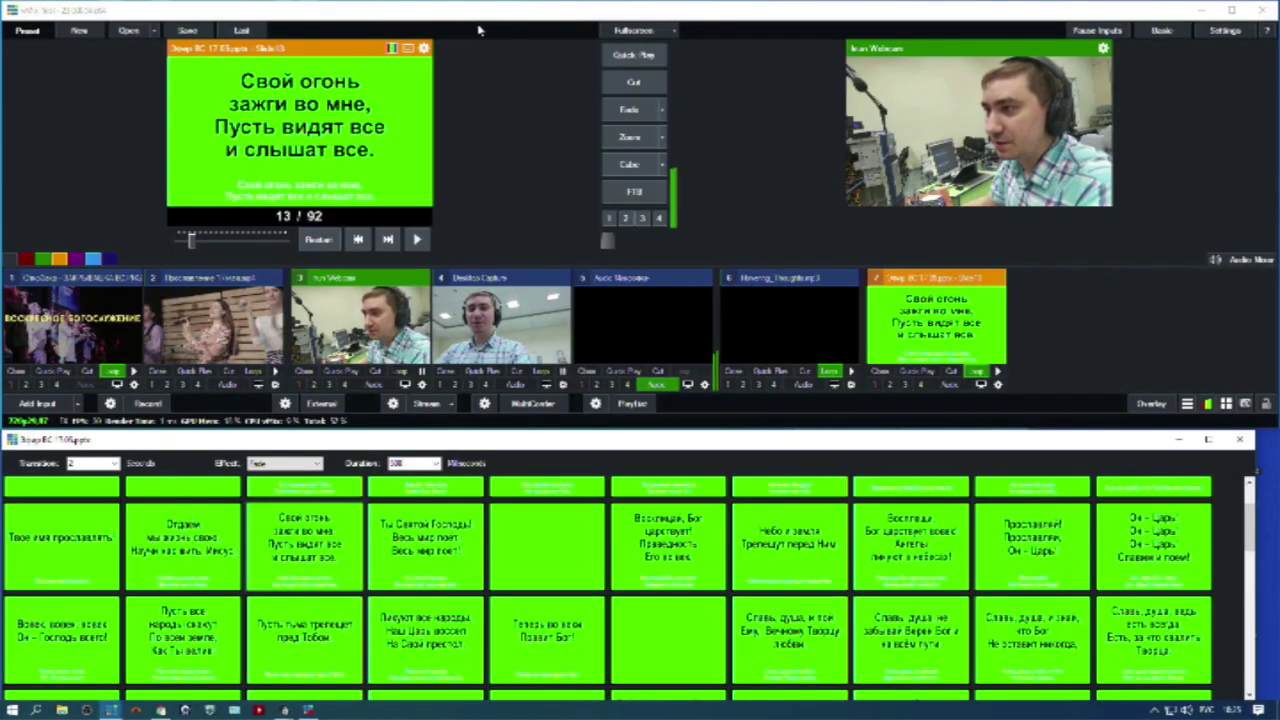
pyautogui.click(479, 16)
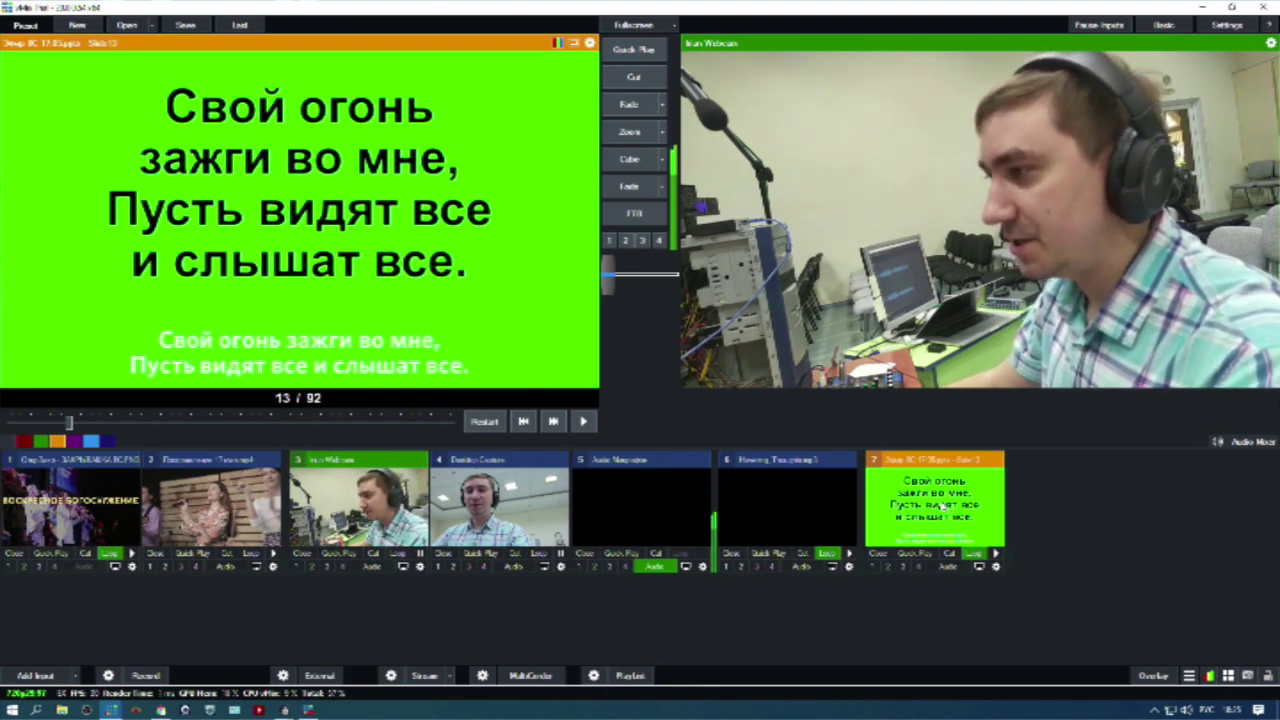
# Enable Colour Key on the PowerPoint input and sample the slide's green background as the key colour.
pyautogui.click(935, 459)
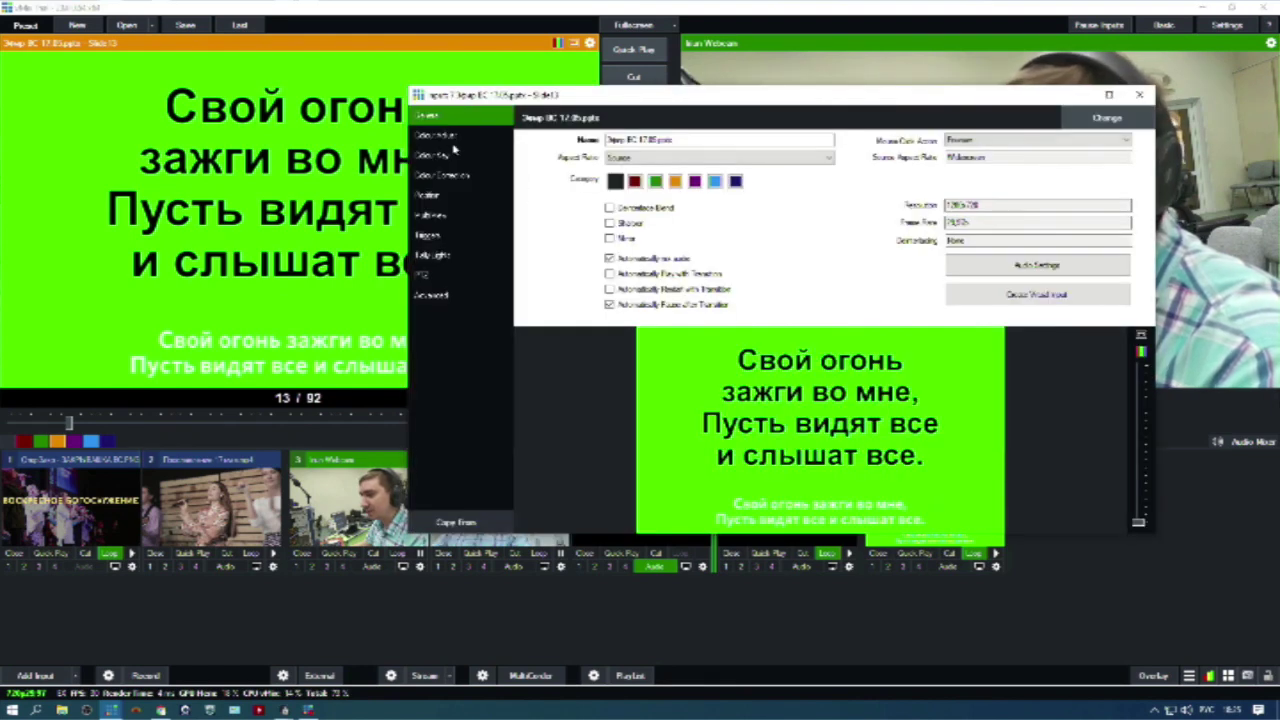
pyautogui.click(460, 137)
pyautogui.click(470, 156)
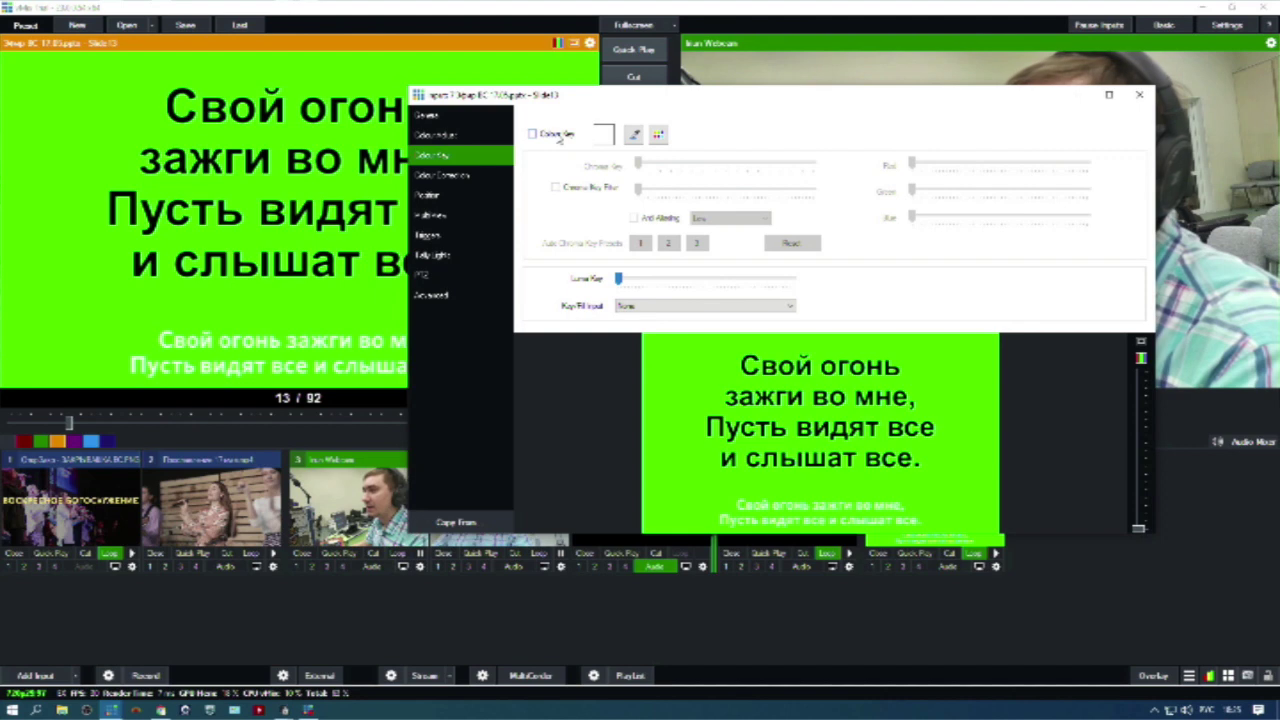
pyautogui.click(558, 135)
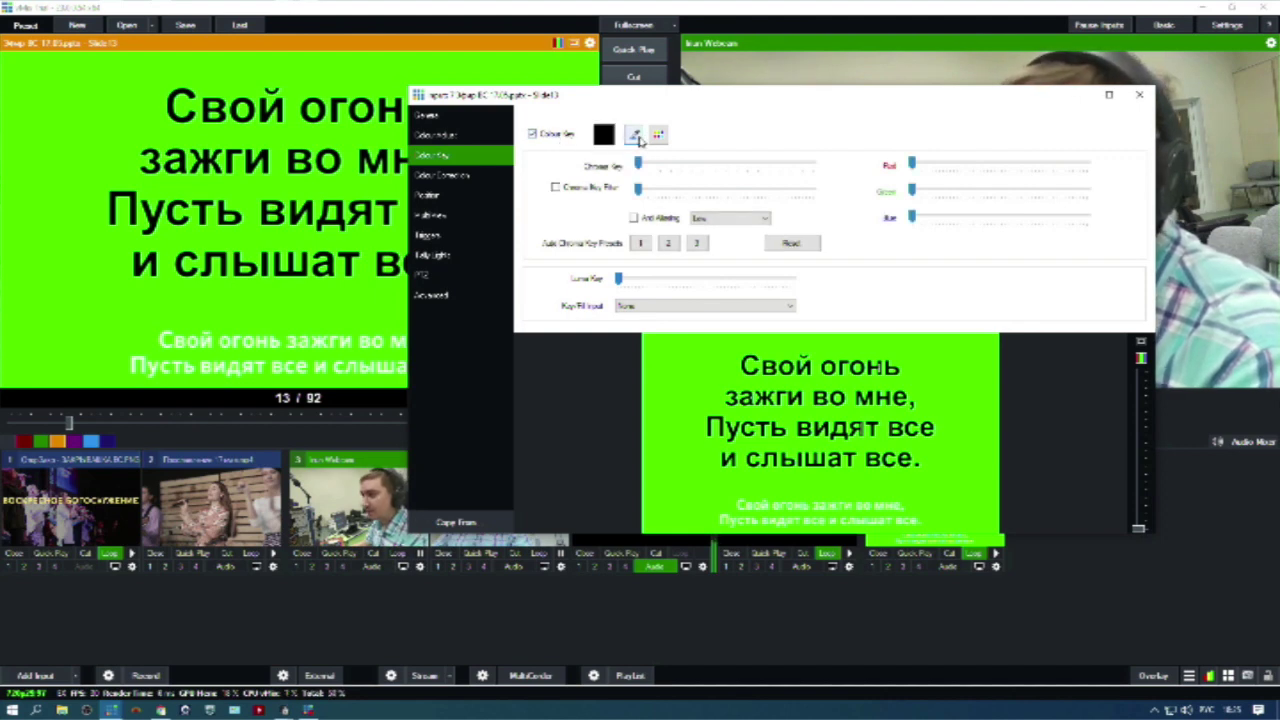
pyautogui.click(636, 136)
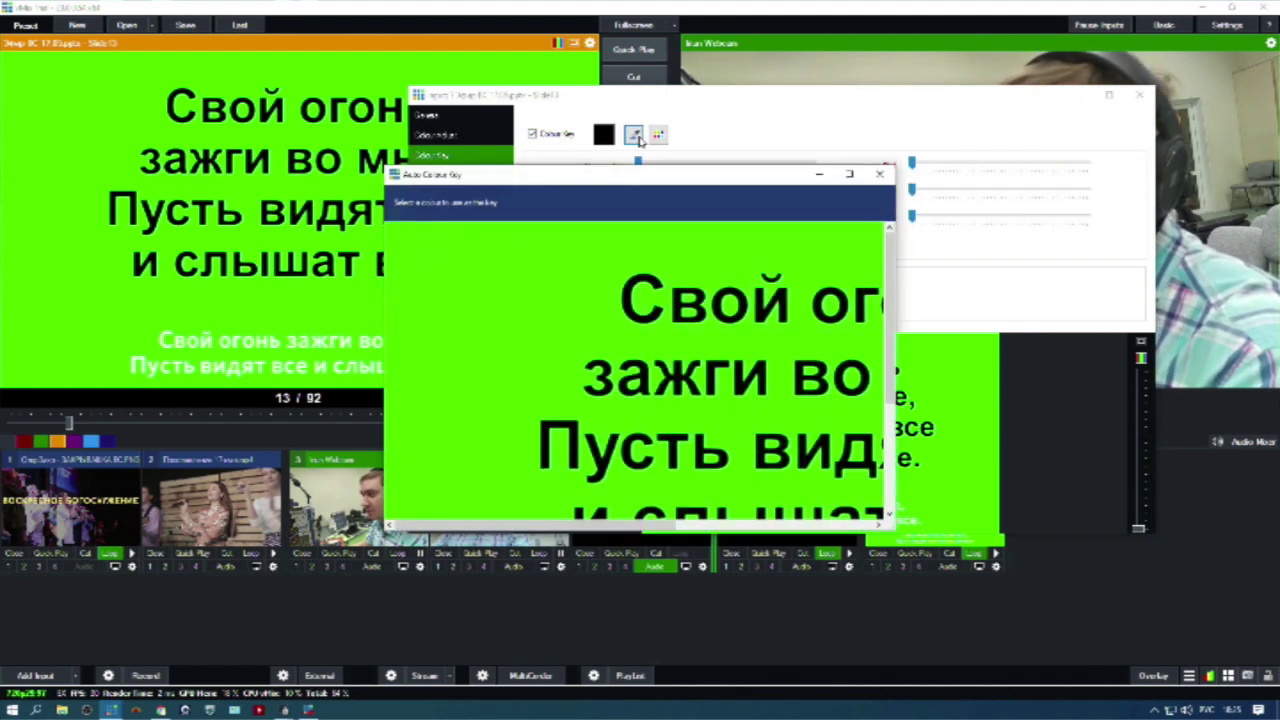
pyautogui.click(478, 300)
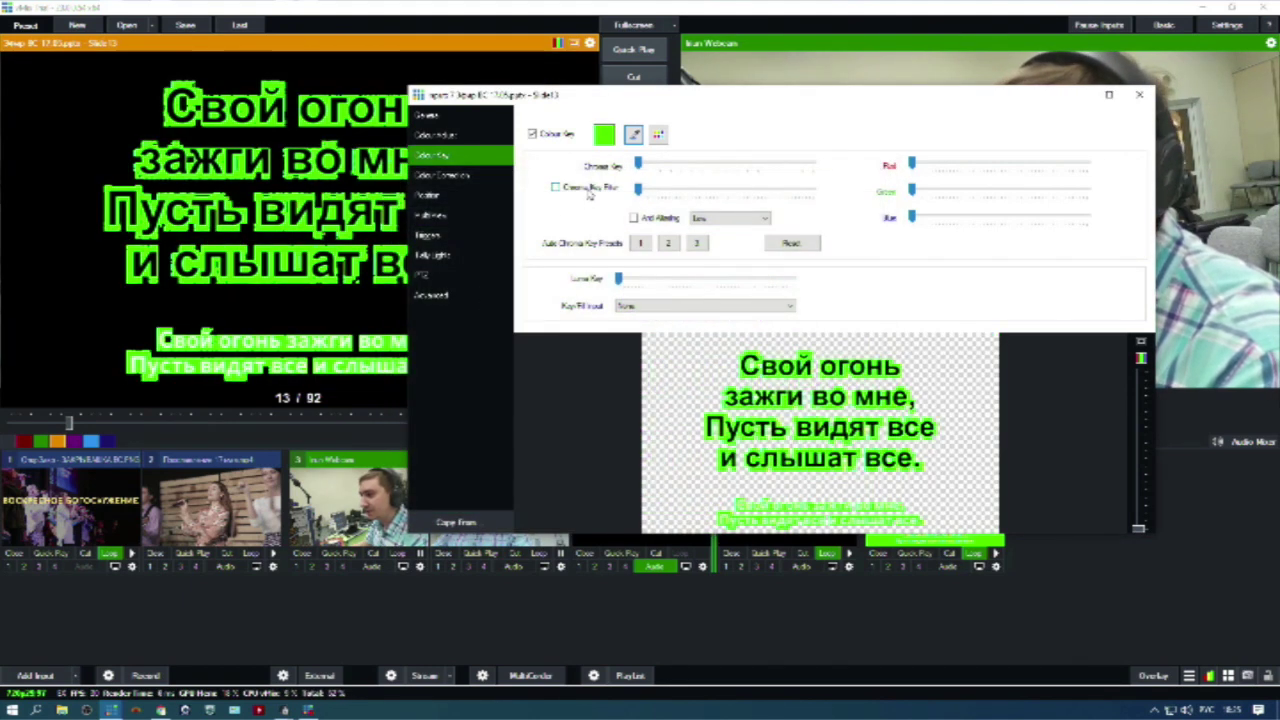
# Enable the Chroma Key Filter, check the keyed slide in an enlarged preview, and close the input settings.
pyautogui.click(556, 187)
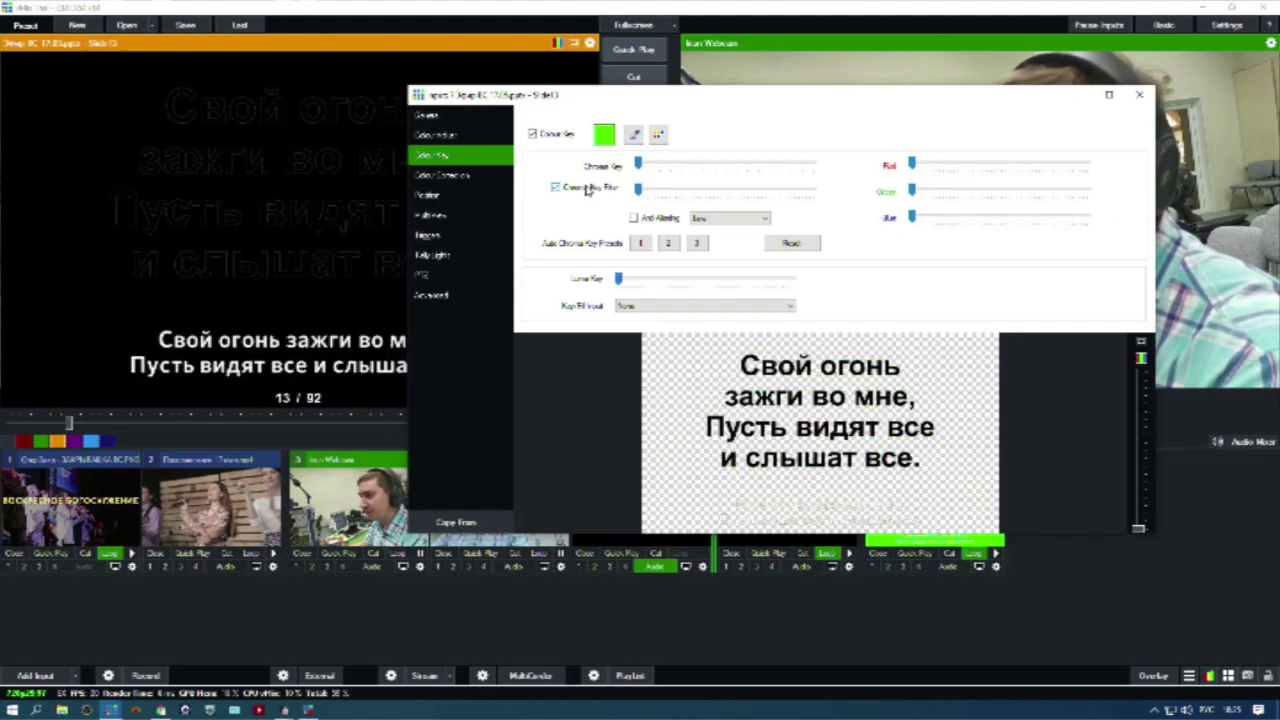
pyautogui.doubleClick(740, 102)
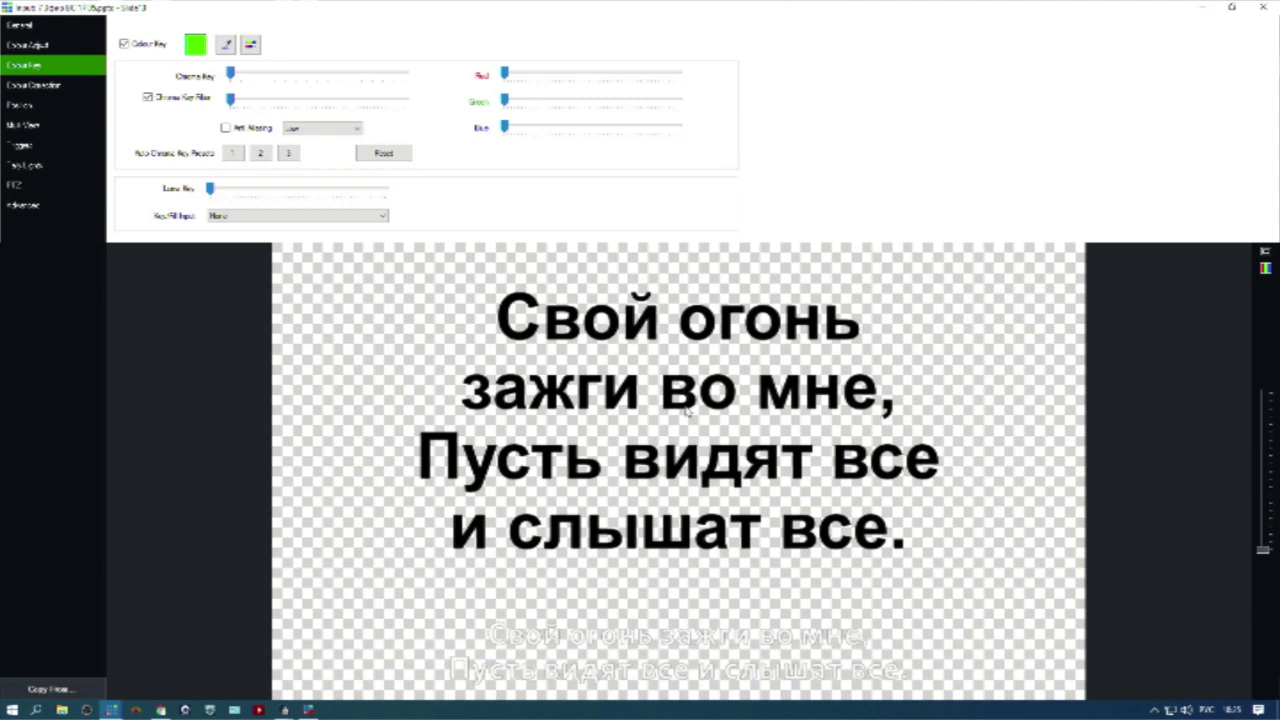
pyautogui.doubleClick(809, 15)
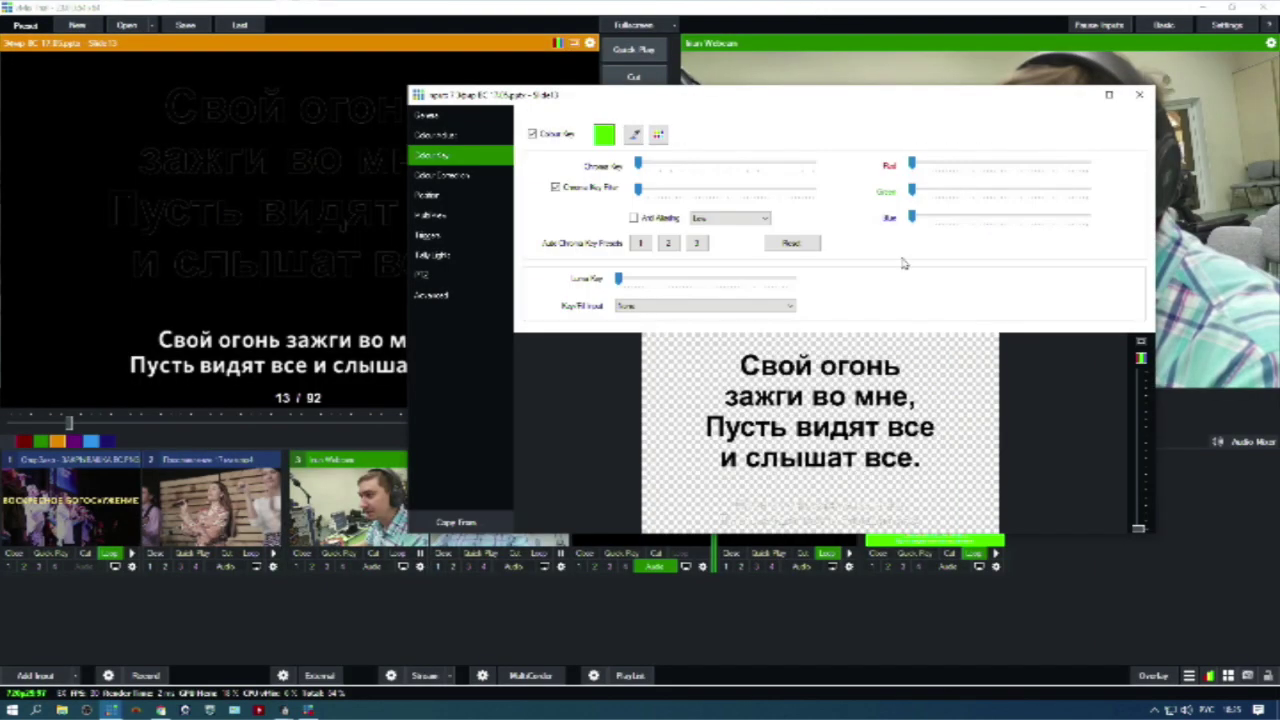
pyautogui.click(1141, 95)
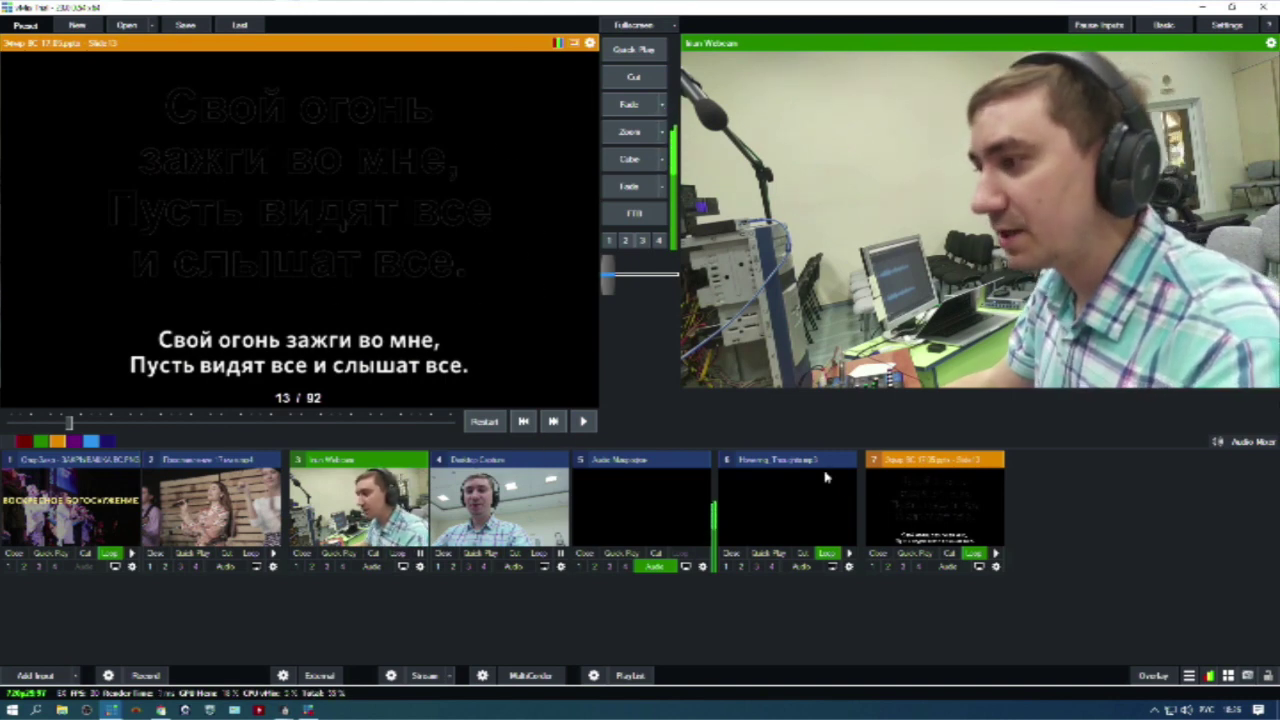
# Add a solid black Colour input as input 8.
pyautogui.click(38, 677)
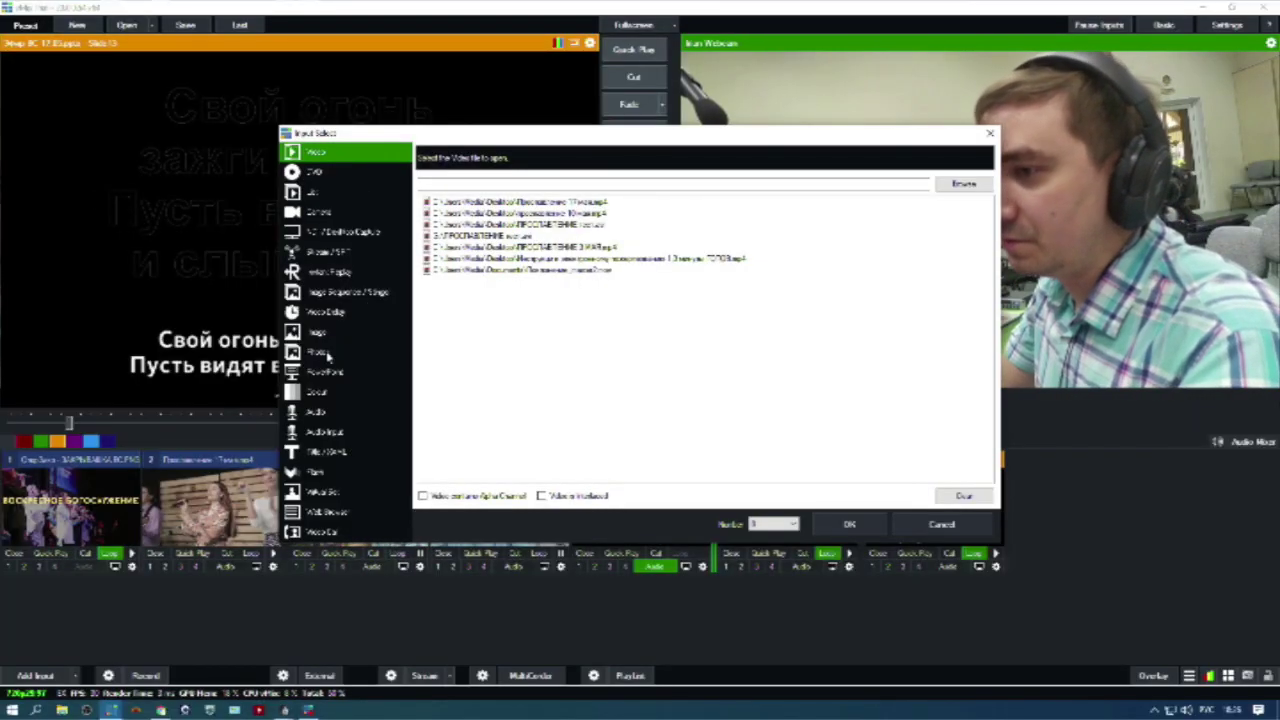
pyautogui.click(329, 394)
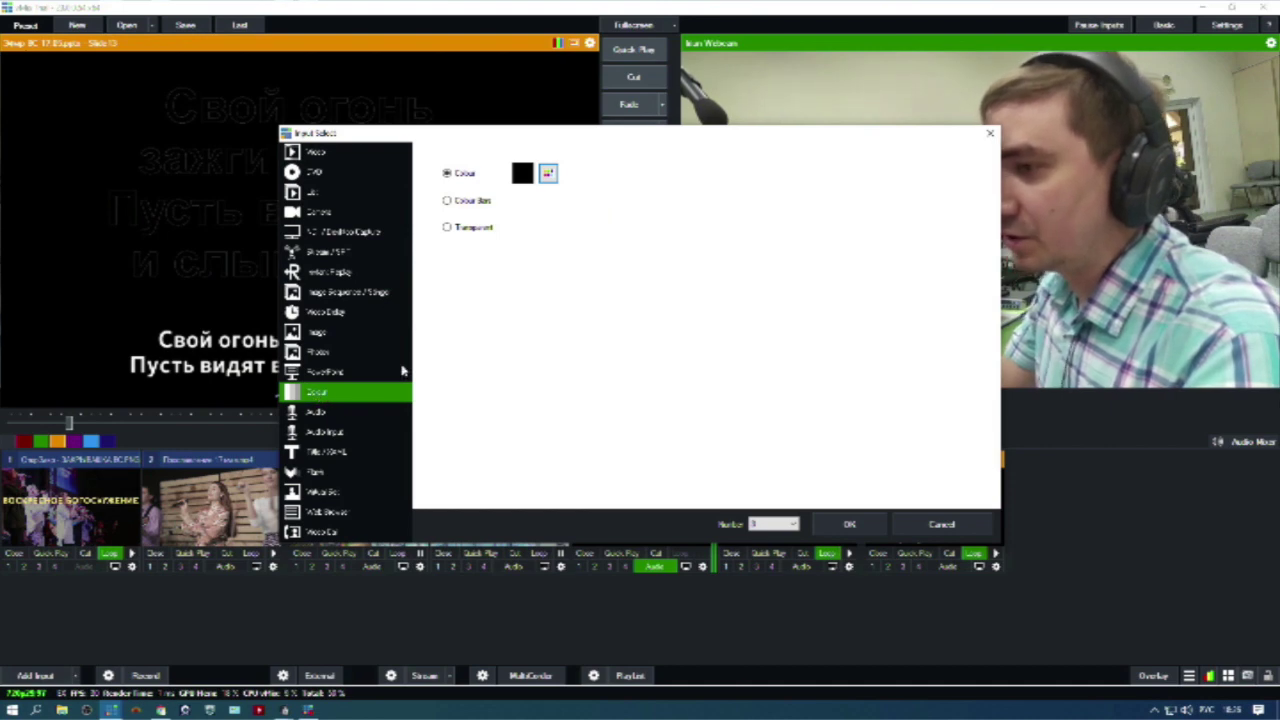
pyautogui.click(849, 526)
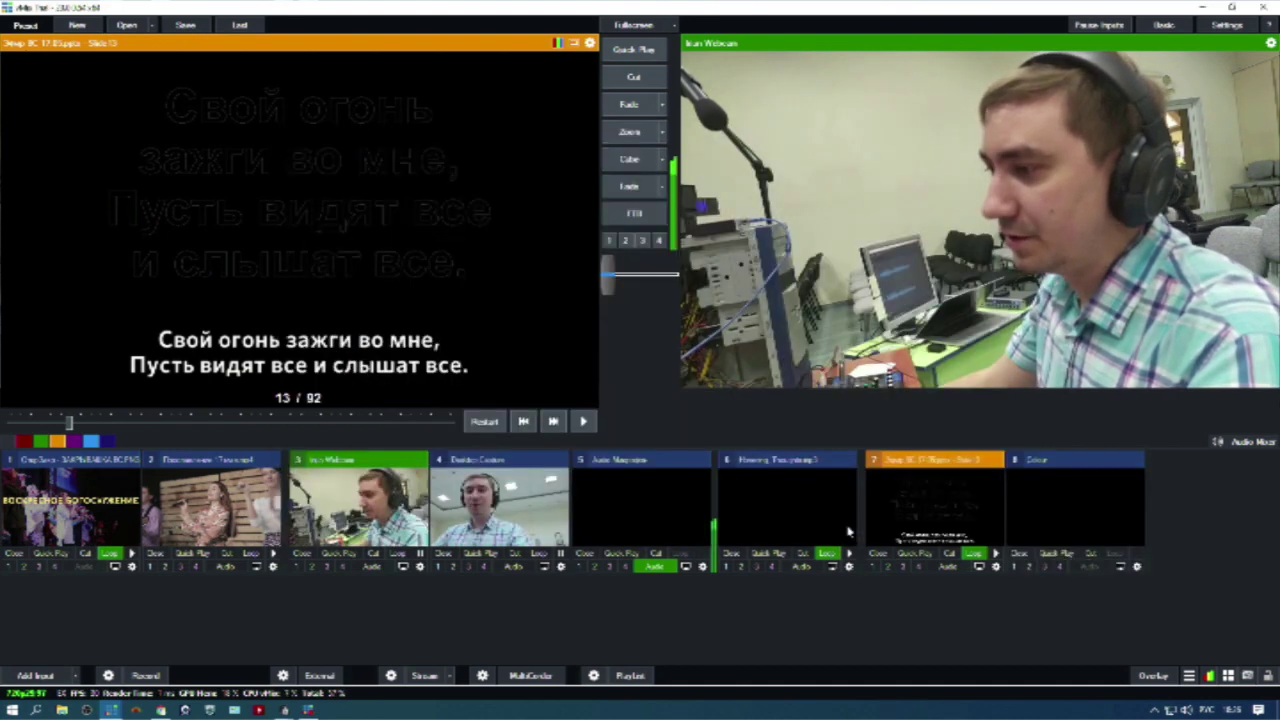
# Lower the Colour input's alpha to about half to make the black background semi-transparent.
pyautogui.doubleClick(1060, 505)
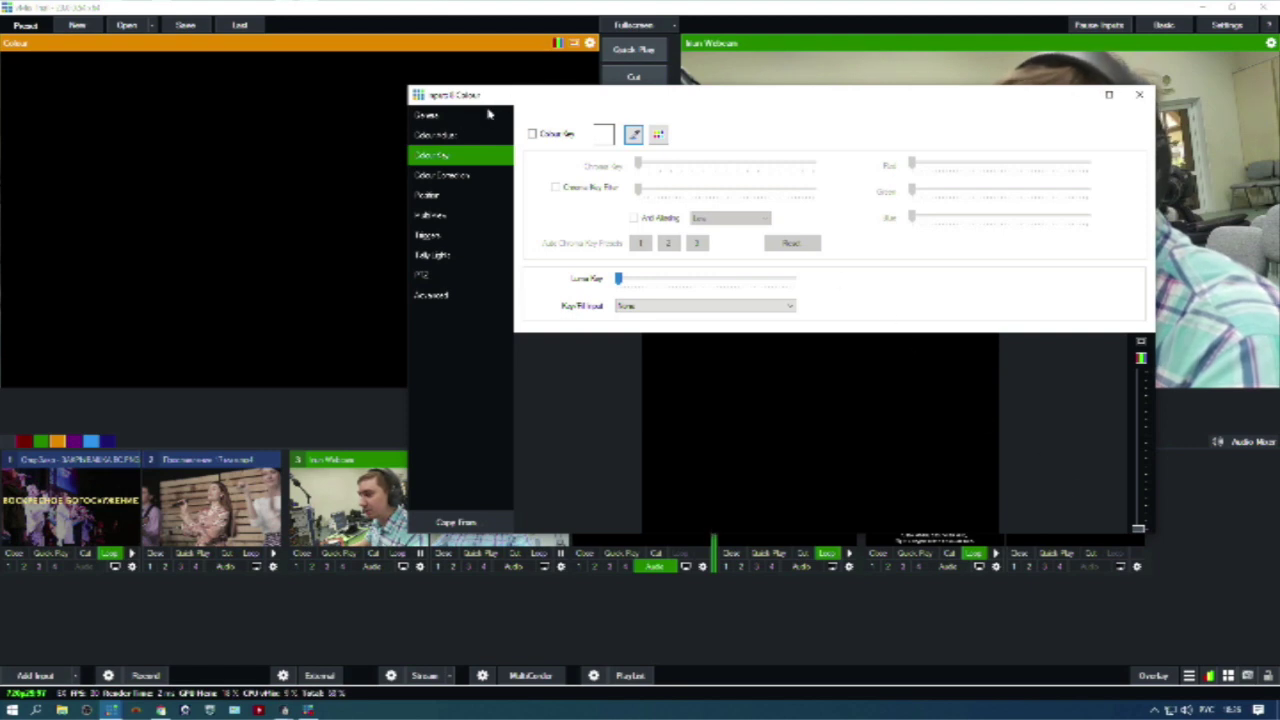
pyautogui.click(486, 116)
pyautogui.click(464, 136)
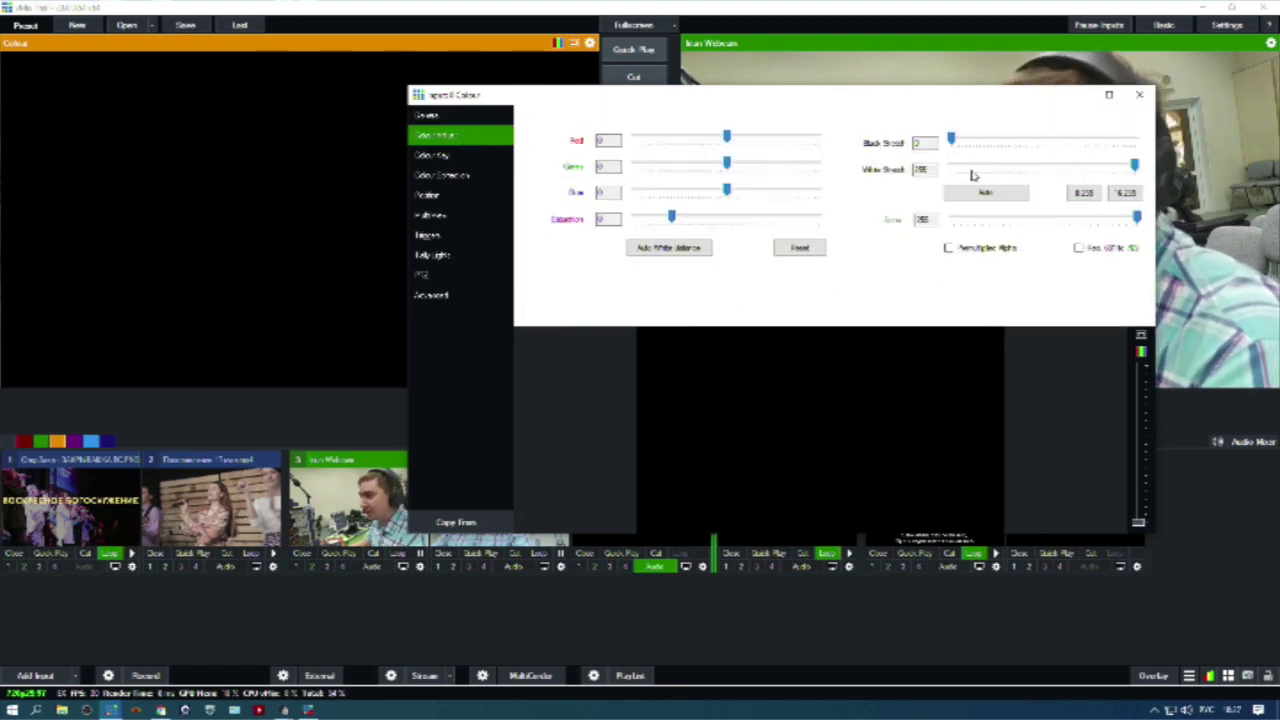
pyautogui.moveTo(1137, 218); pyautogui.dragTo(1057, 232)
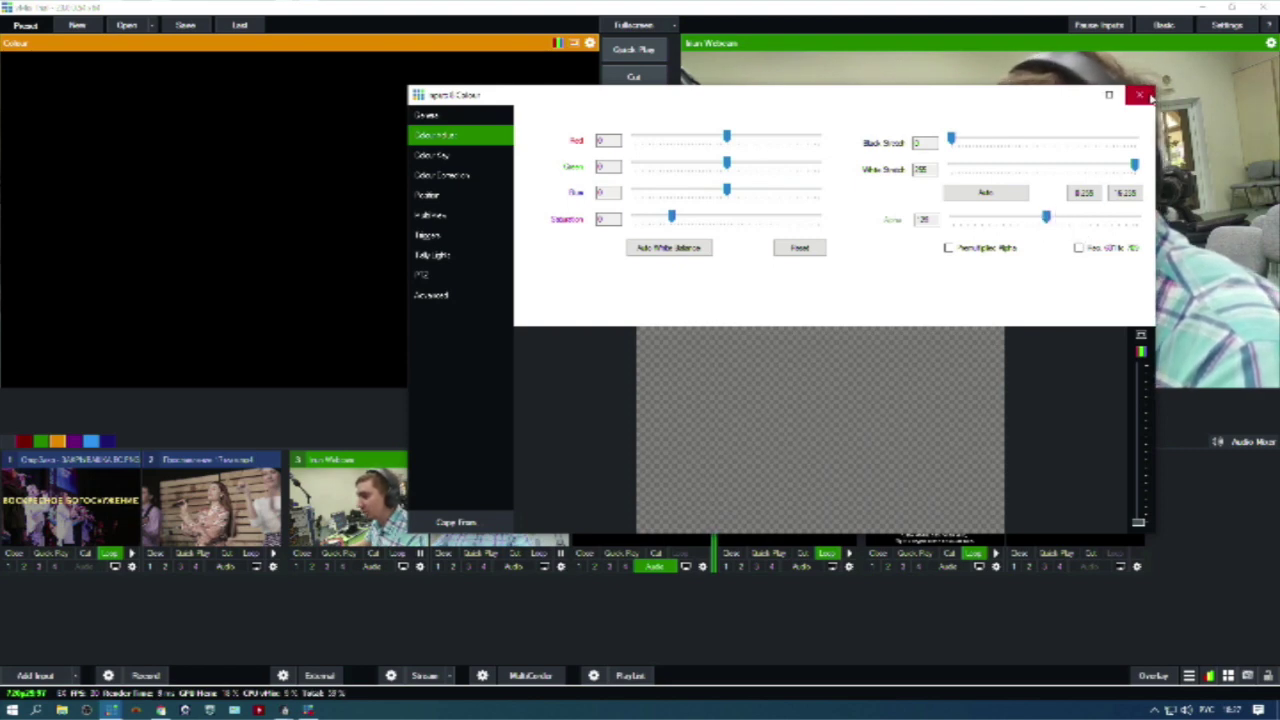
# Assign the Эфир ВС 17.05.pptx input to the first multi-view layer of the Colour input.
pyautogui.click(437, 216)
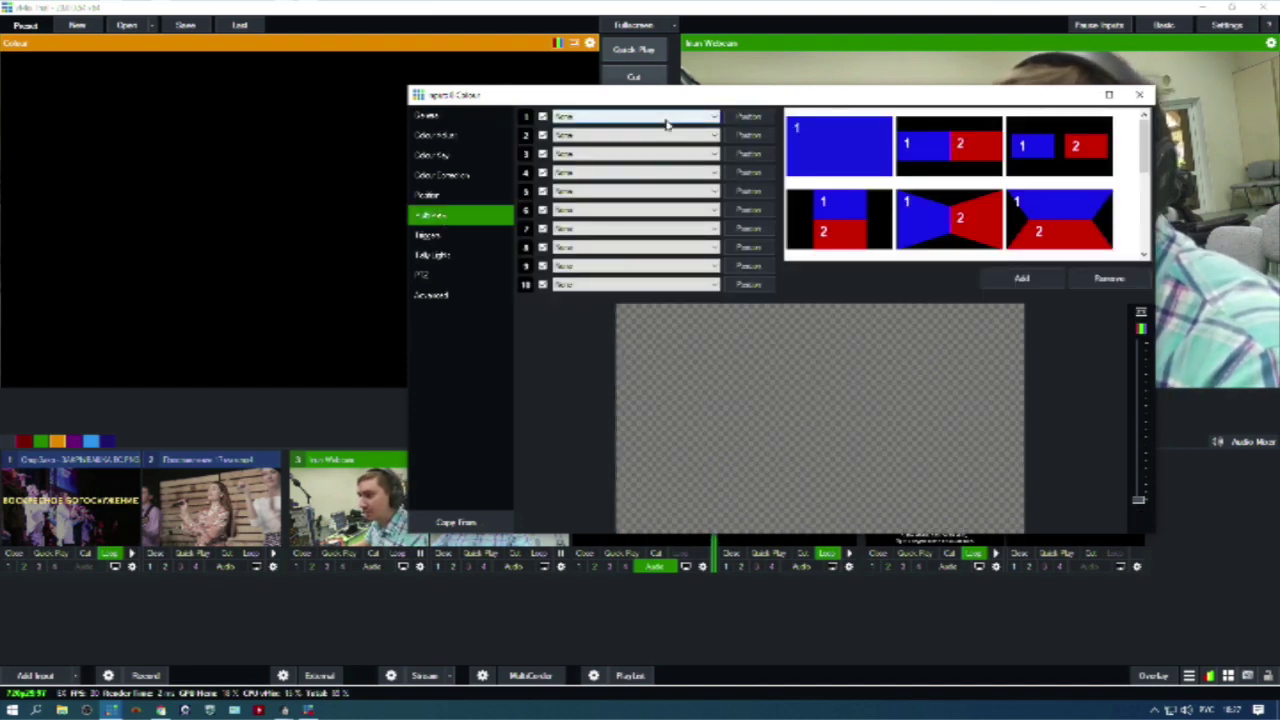
pyautogui.click(673, 117)
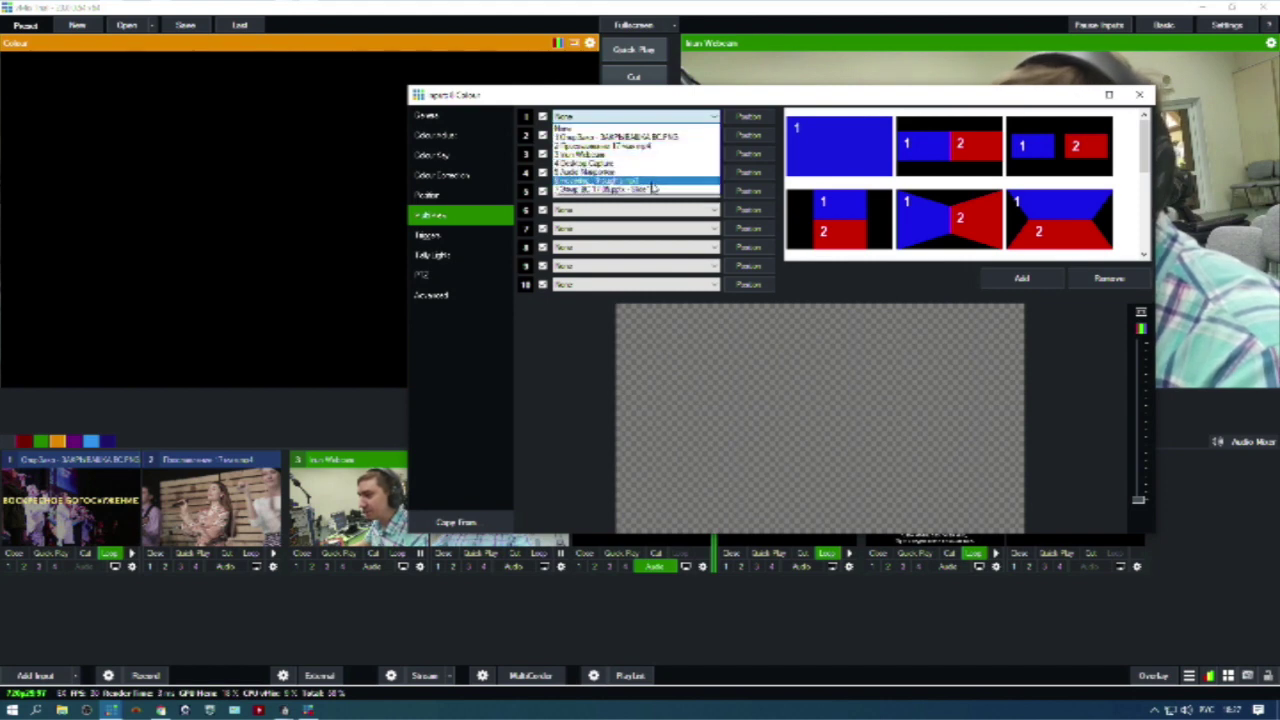
pyautogui.click(651, 192)
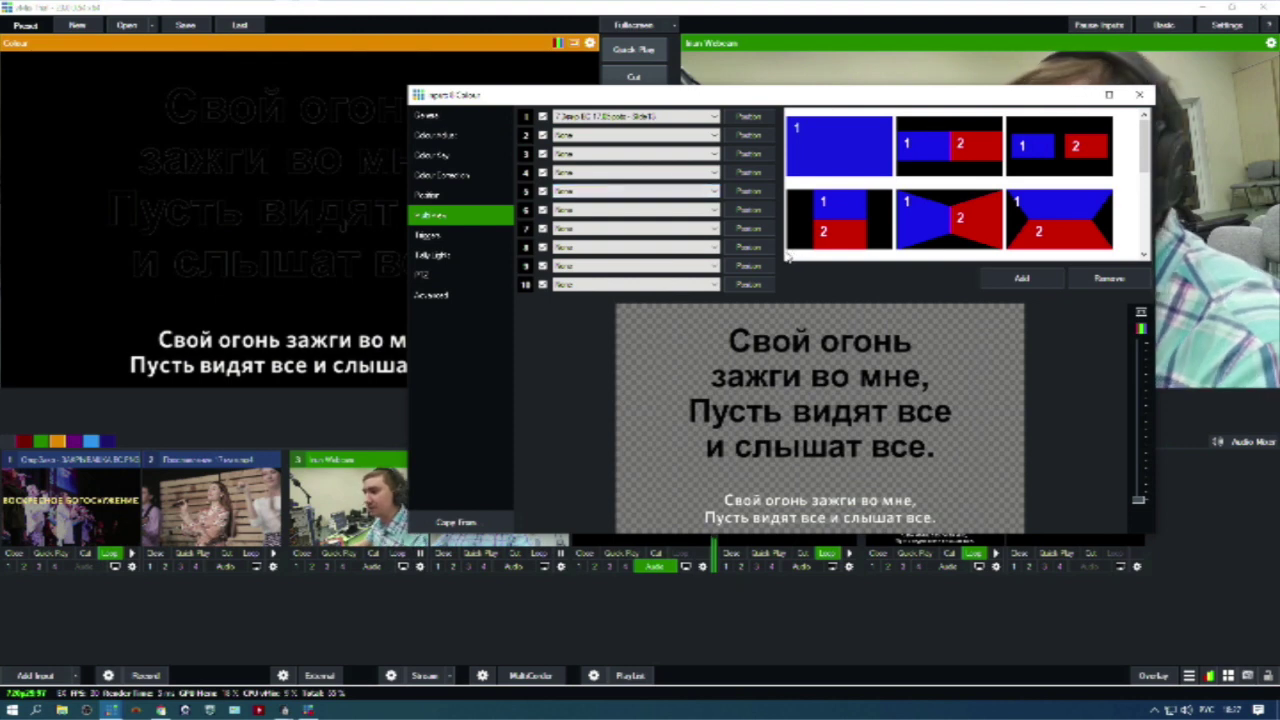
# Crop the Colour input's main layer and its first overlay to the lower strip, with Crop Y1 at 575 for both.
pyautogui.click(468, 198)
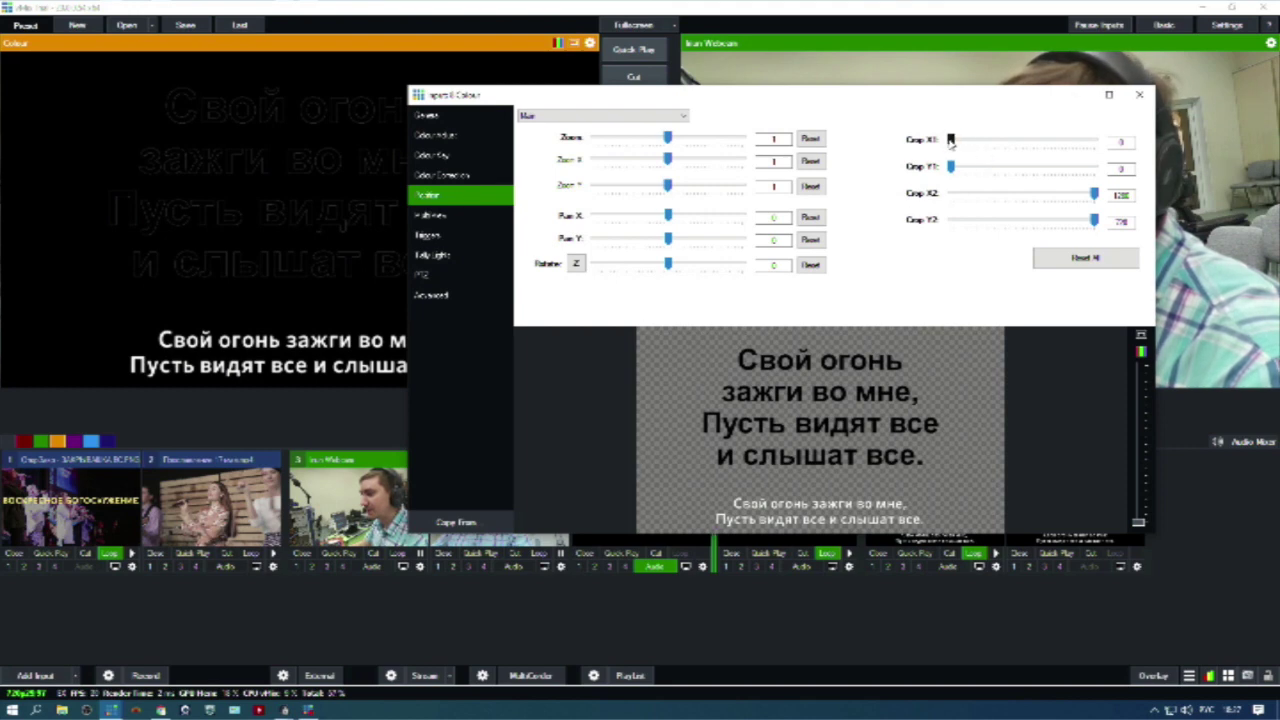
pyautogui.moveTo(951, 167); pyautogui.dragTo(1068, 186)
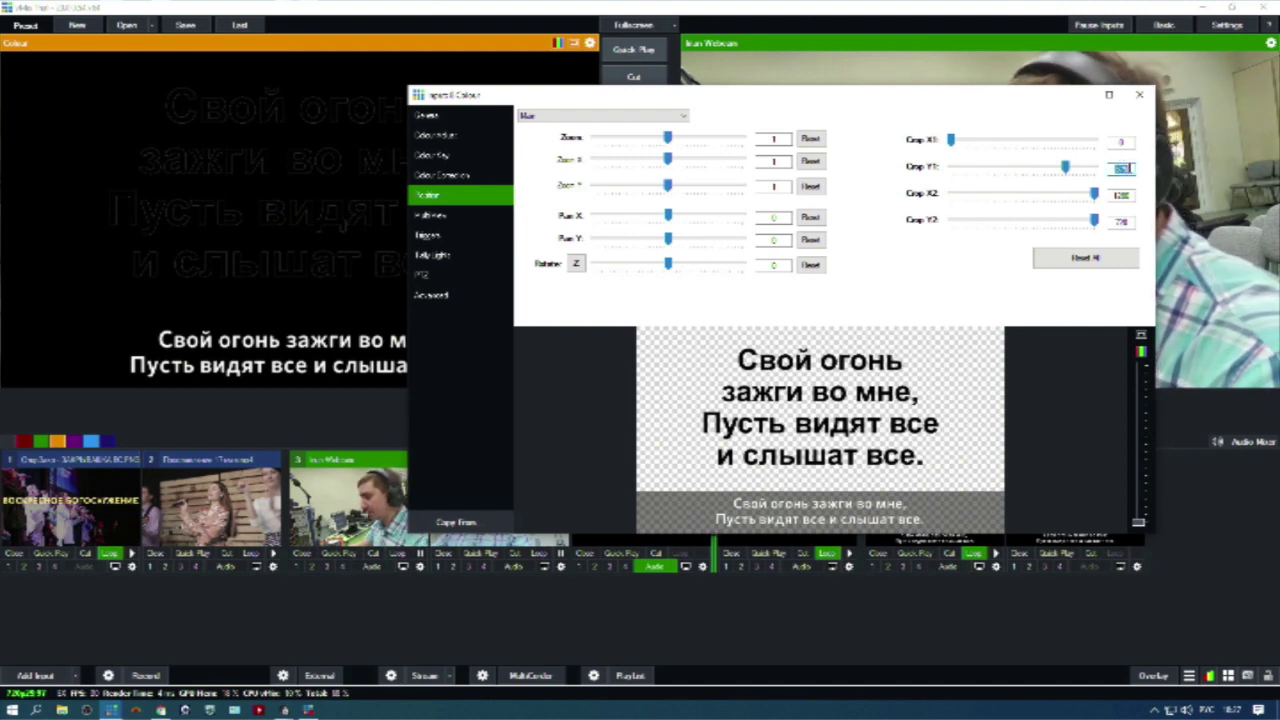
pyautogui.click(487, 216)
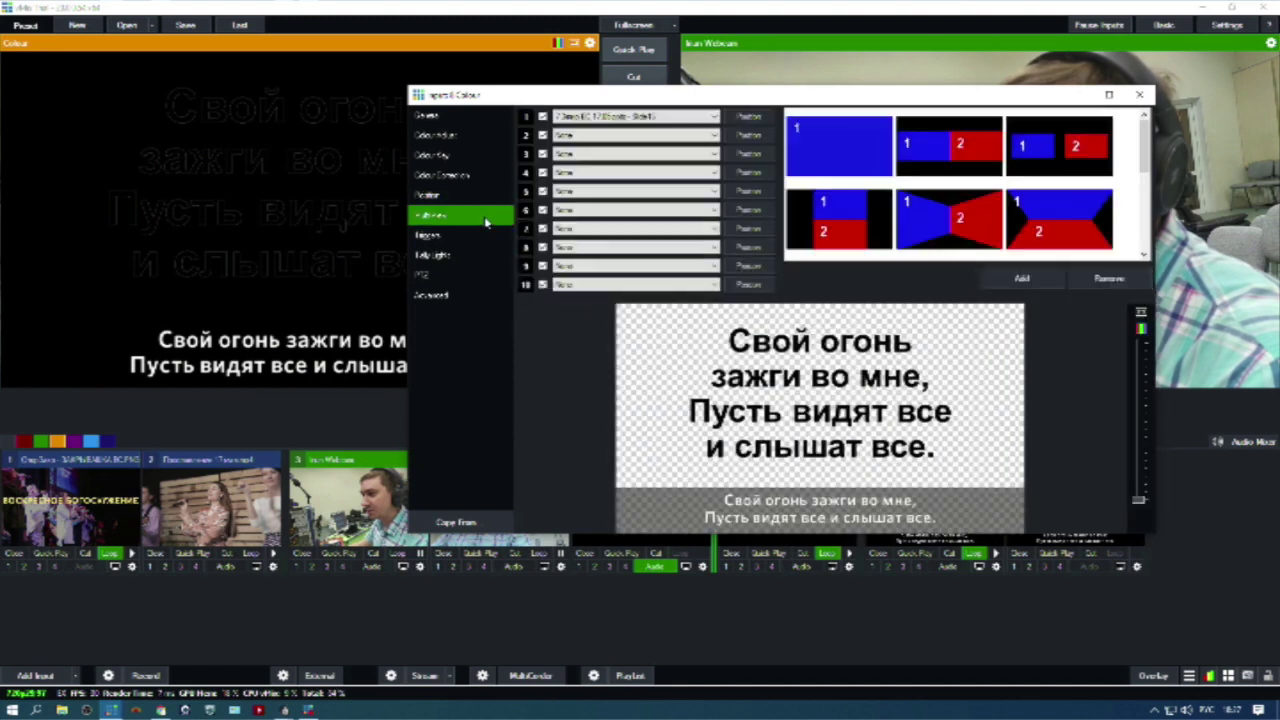
pyautogui.click(750, 118)
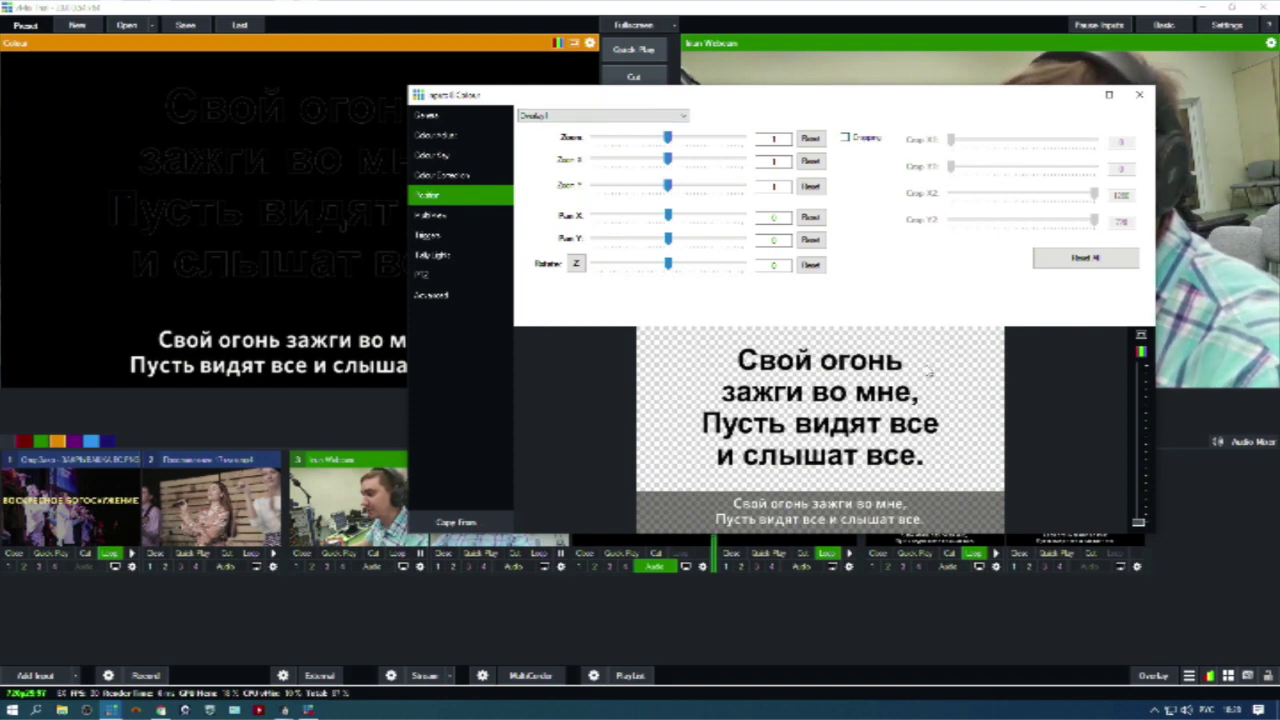
pyautogui.click(845, 138)
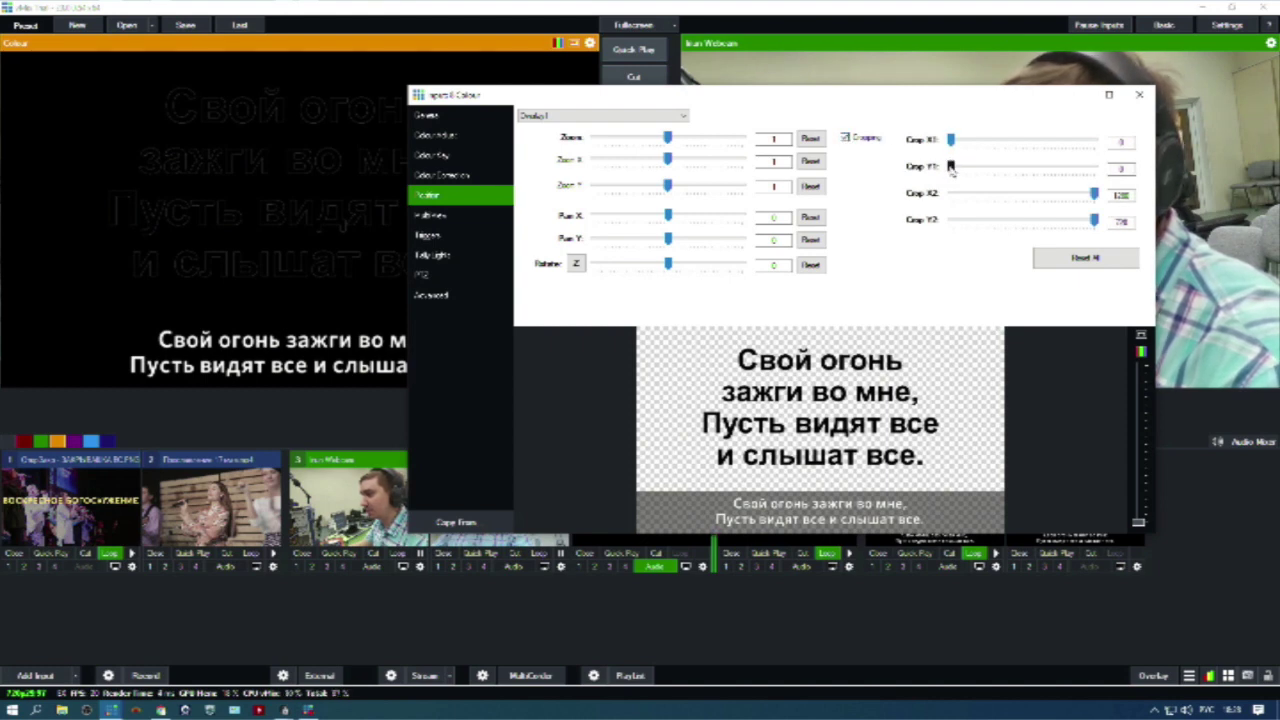
pyautogui.moveTo(975, 171); pyautogui.dragTo(1047, 179)
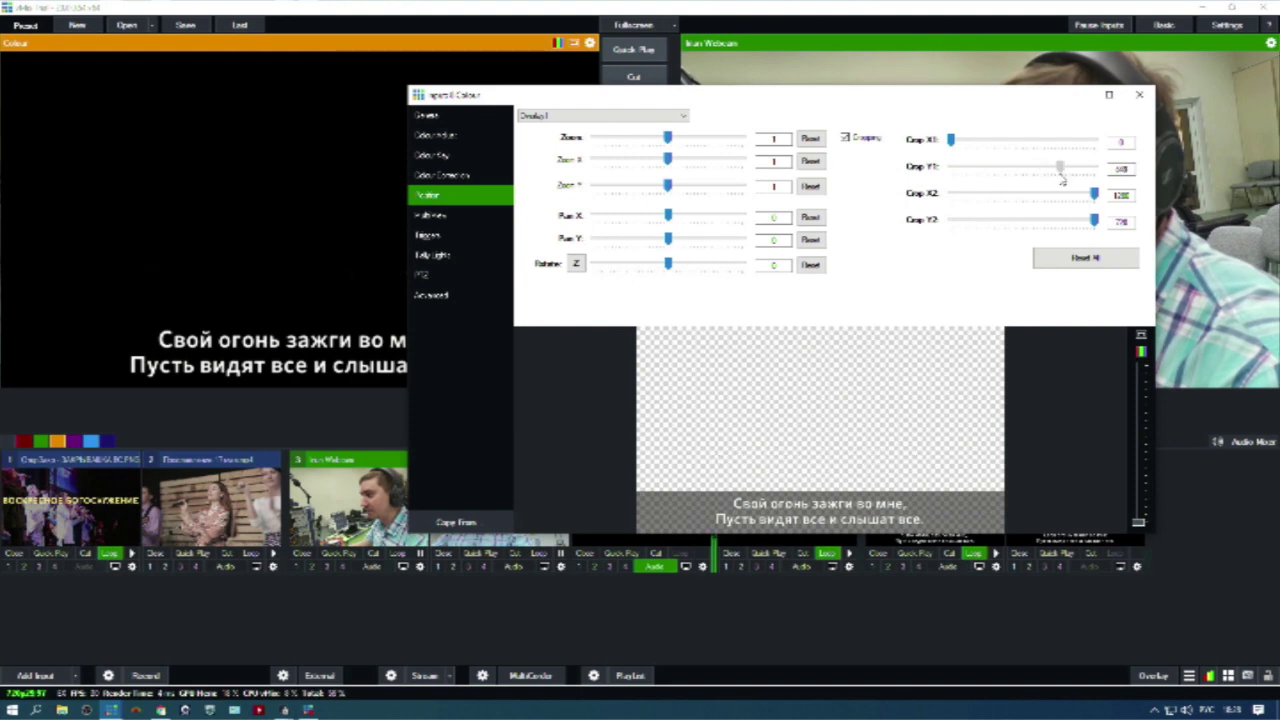
pyautogui.moveTo(1070, 178)
pyautogui.mouseDown()
pyautogui.moveTo(1092, 173)
pyautogui.moveTo(1066, 174)
pyautogui.mouseUp()
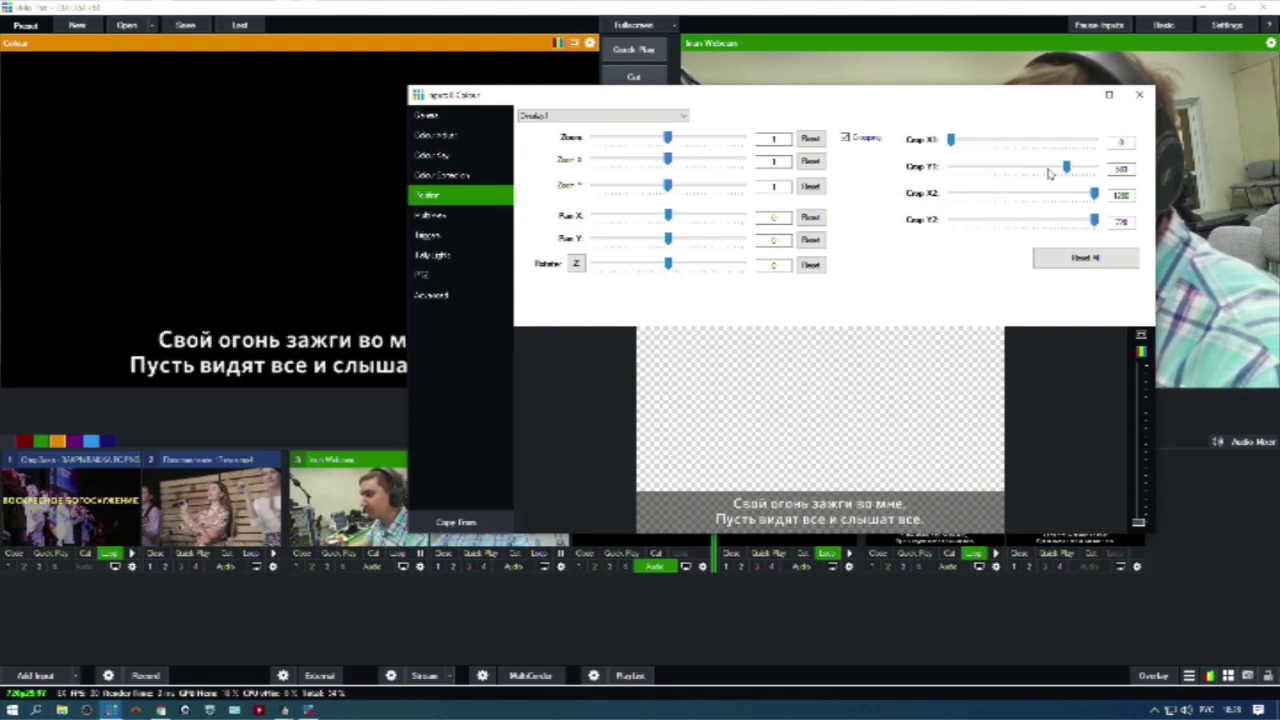
pyautogui.press('Left')
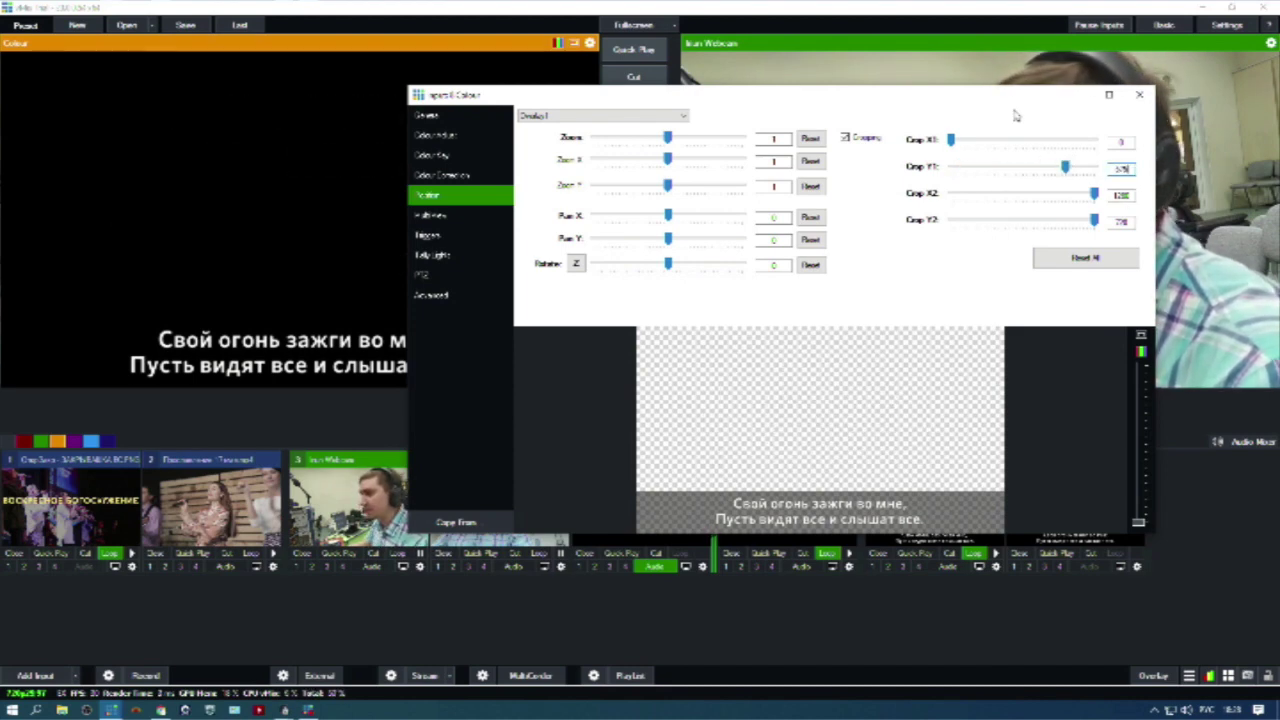
# Compare the crop values of the Colour input's Main and Overlay1 layers, and close the input settings.
pyautogui.click(630, 116)
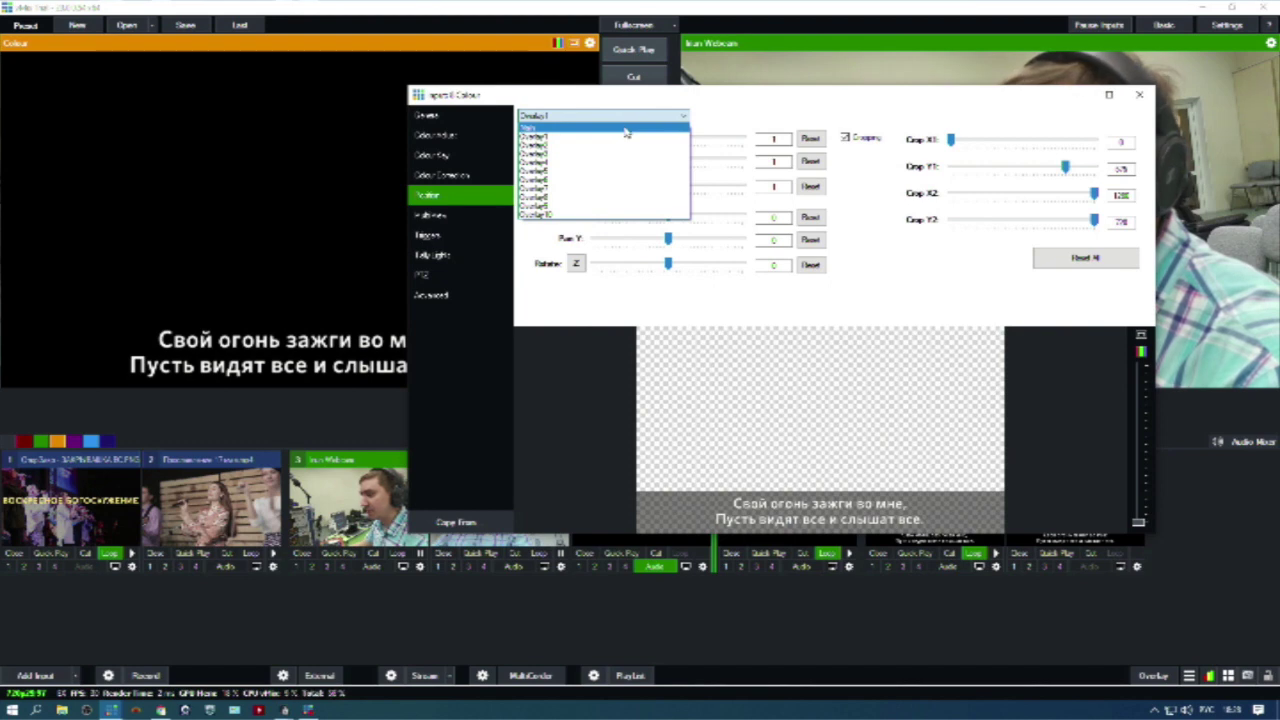
pyautogui.click(626, 129)
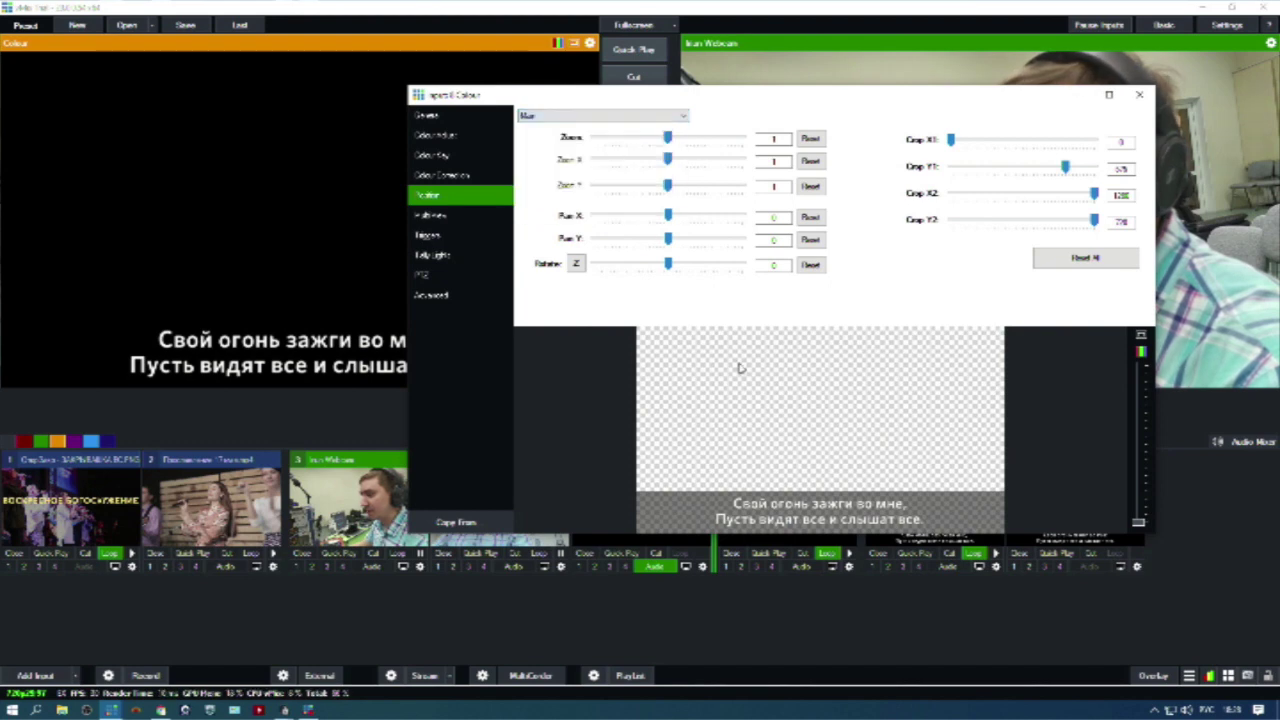
pyautogui.click(630, 118)
pyautogui.click(603, 141)
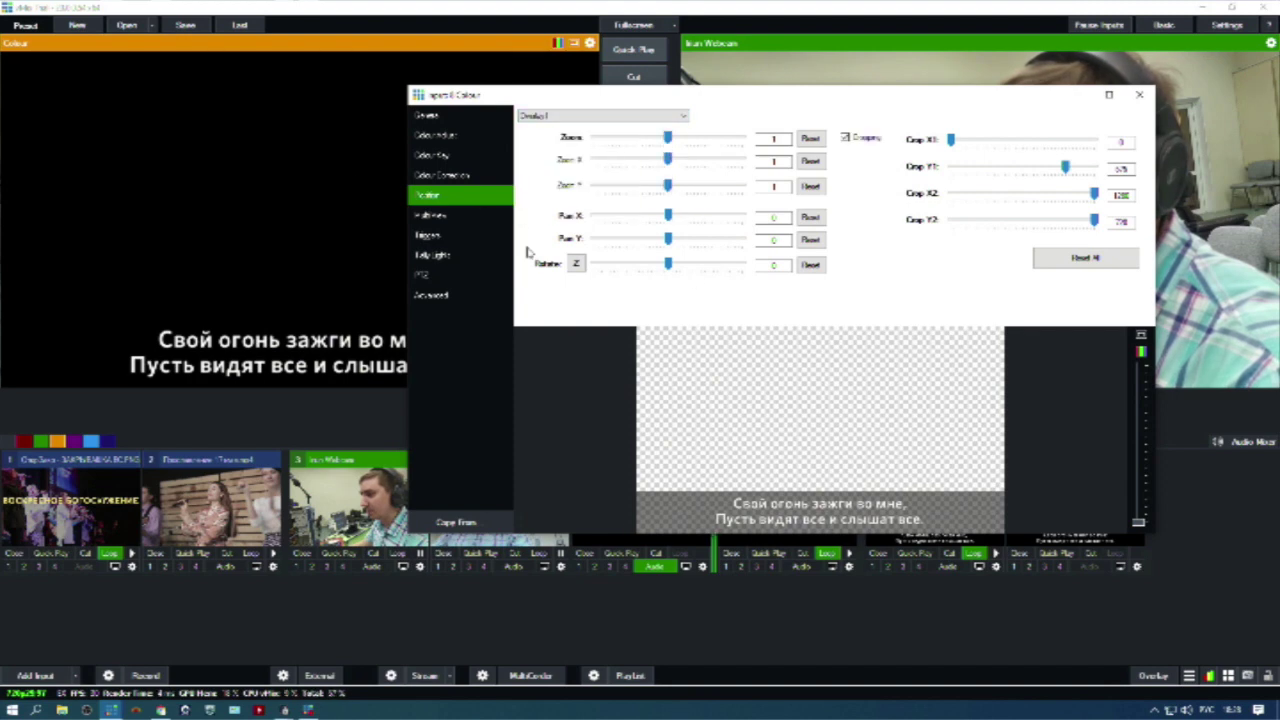
pyautogui.click(446, 216)
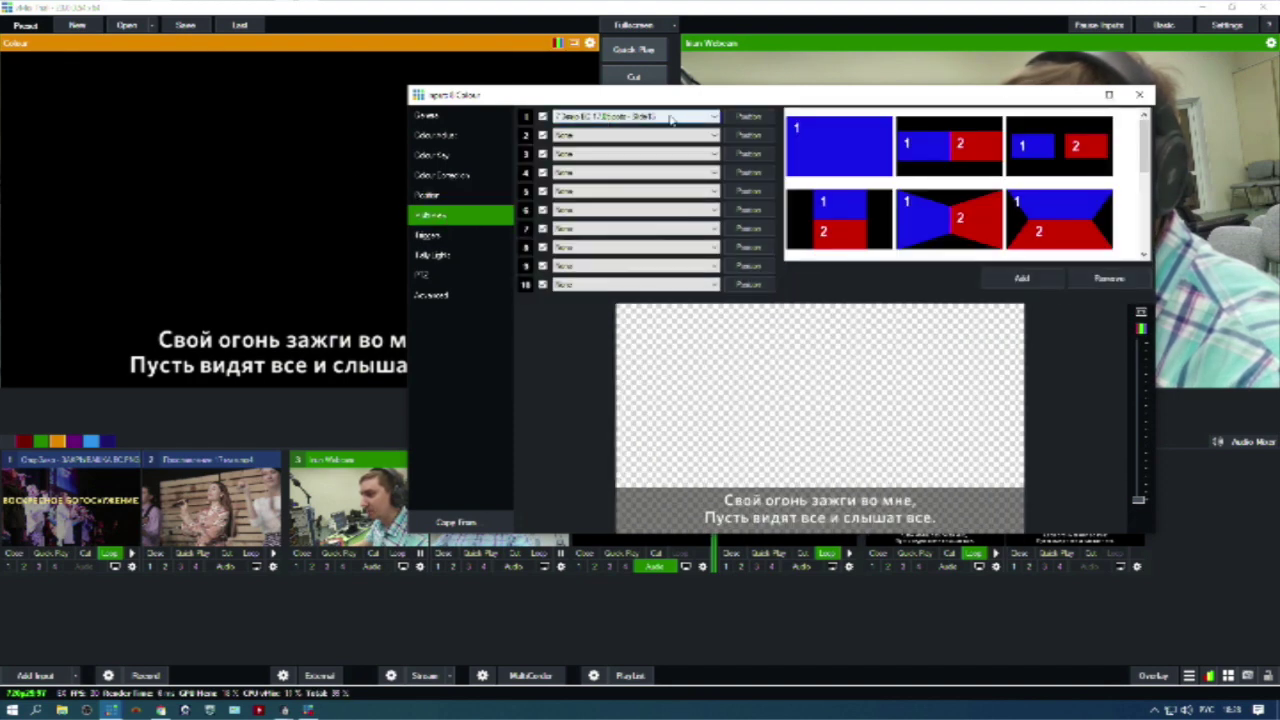
pyautogui.click(480, 197)
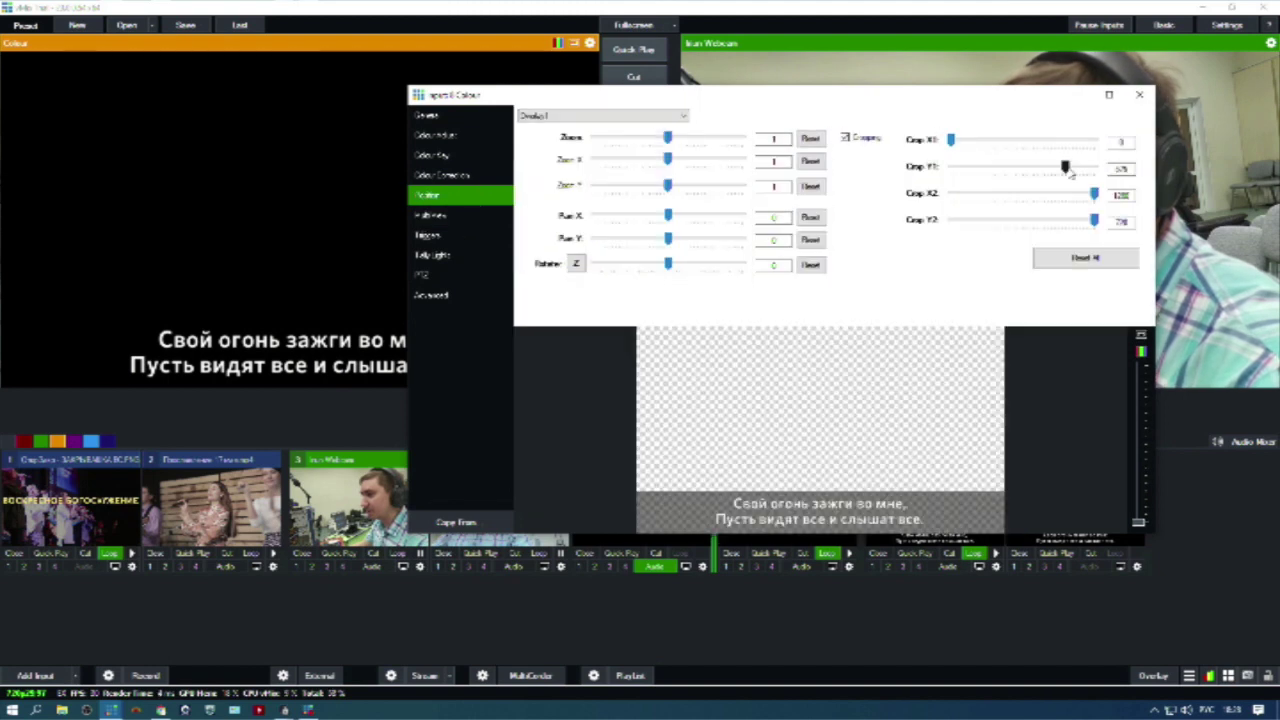
pyautogui.moveTo(1065, 167)
pyautogui.mouseDown()
pyautogui.moveTo(1000, 166)
pyautogui.moveTo(1065, 167)
pyautogui.mouseUp()
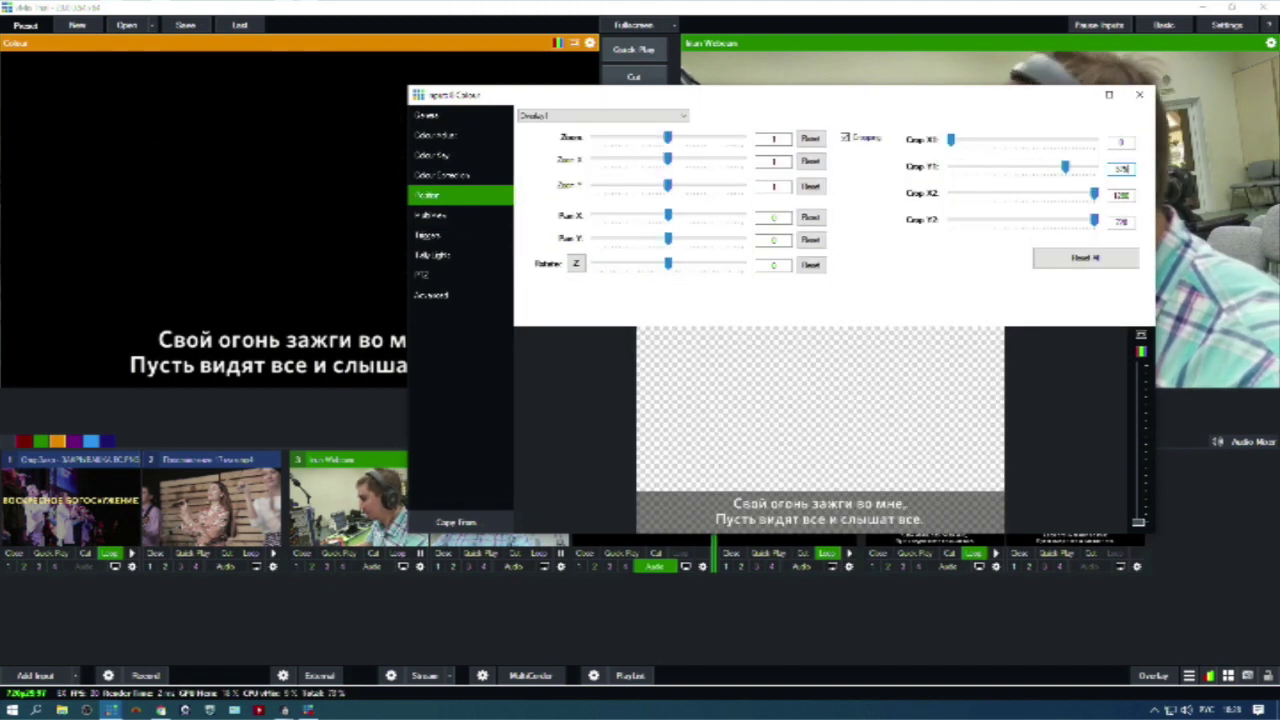
pyautogui.click(566, 116)
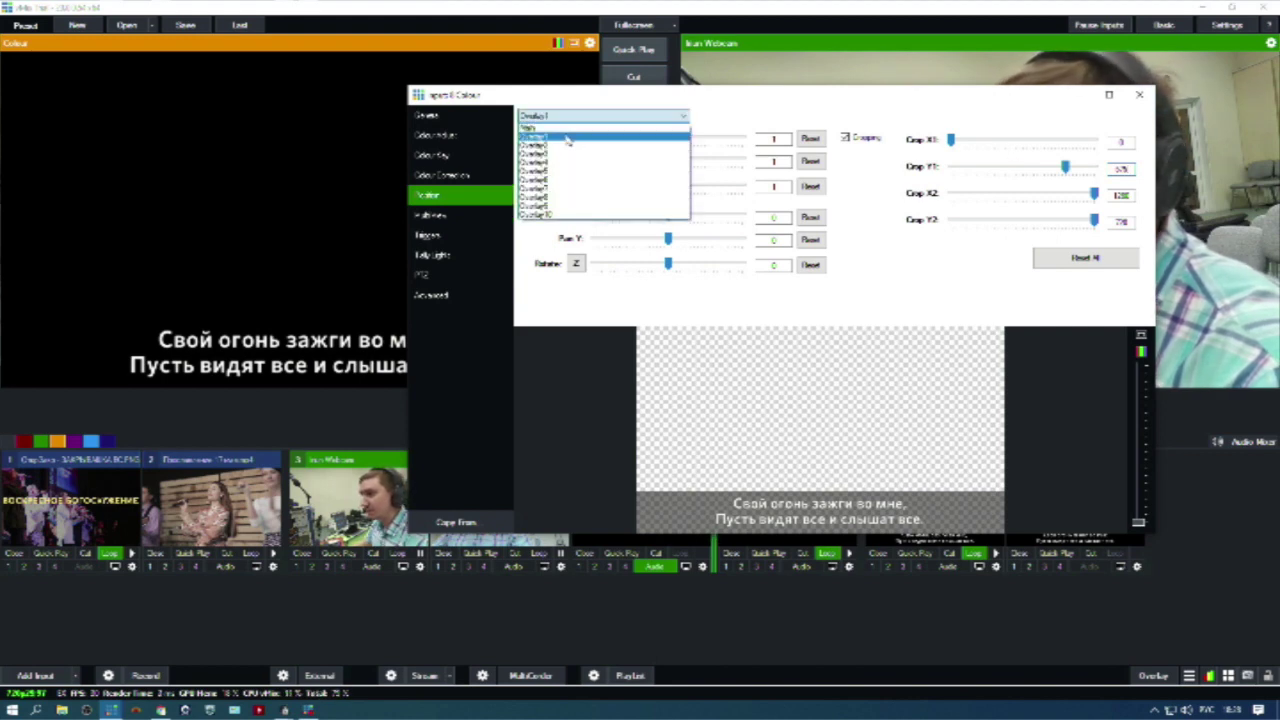
pyautogui.click(566, 131)
pyautogui.moveTo(1065, 167)
pyautogui.mouseDown()
pyautogui.moveTo(1046, 166)
pyautogui.moveTo(1083, 174)
pyautogui.mouseUp()
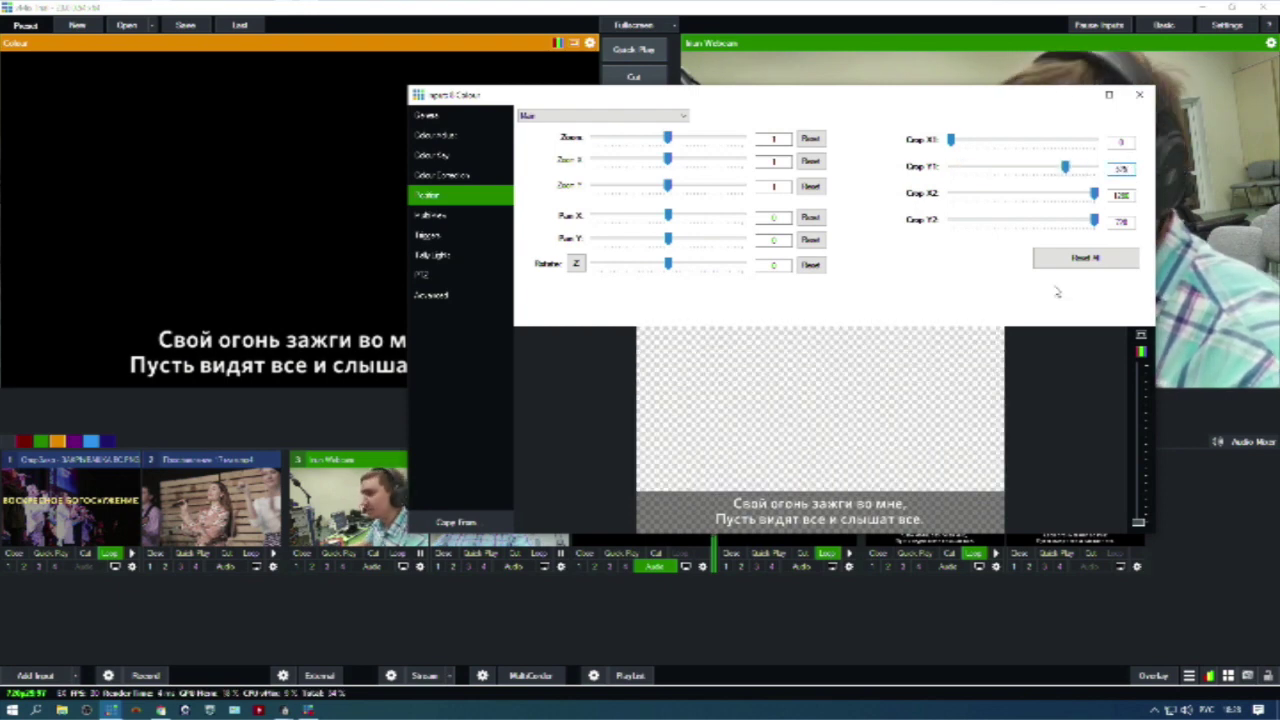
pyautogui.click(1140, 97)
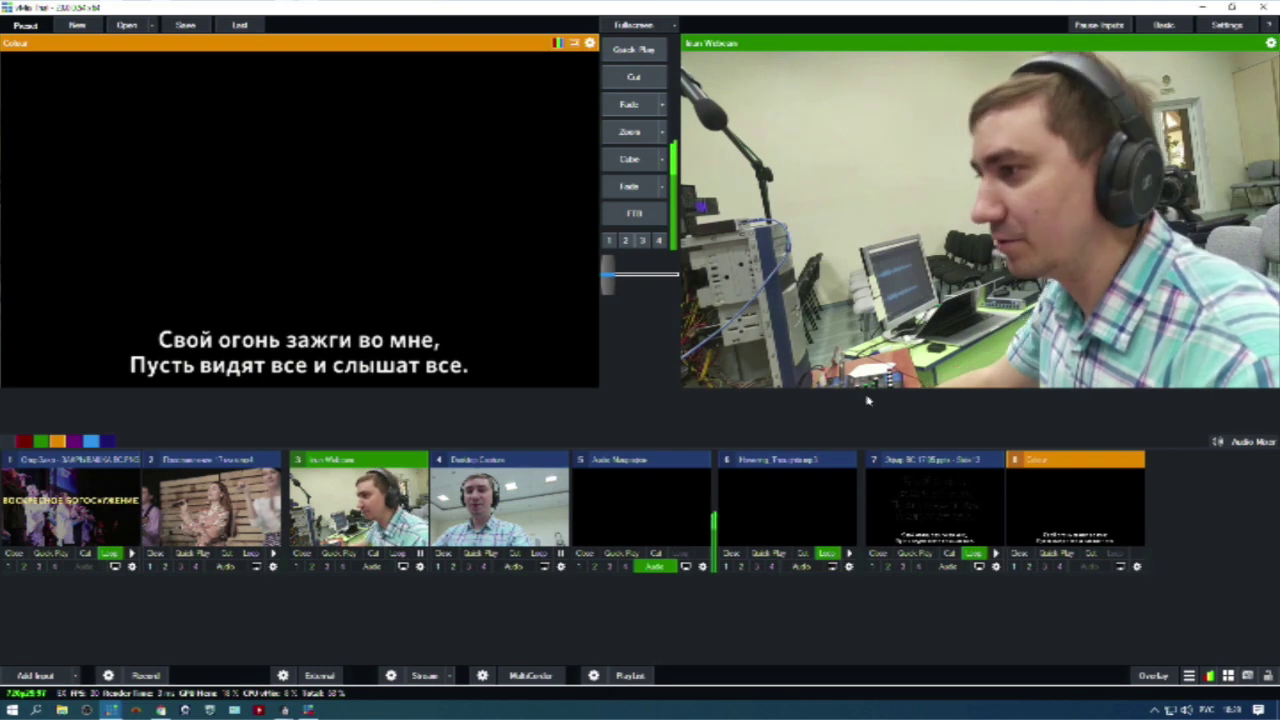
# Send the Colour input to program and set the presentation's automatic slide transition to 0 seconds.
pyautogui.click(638, 58)
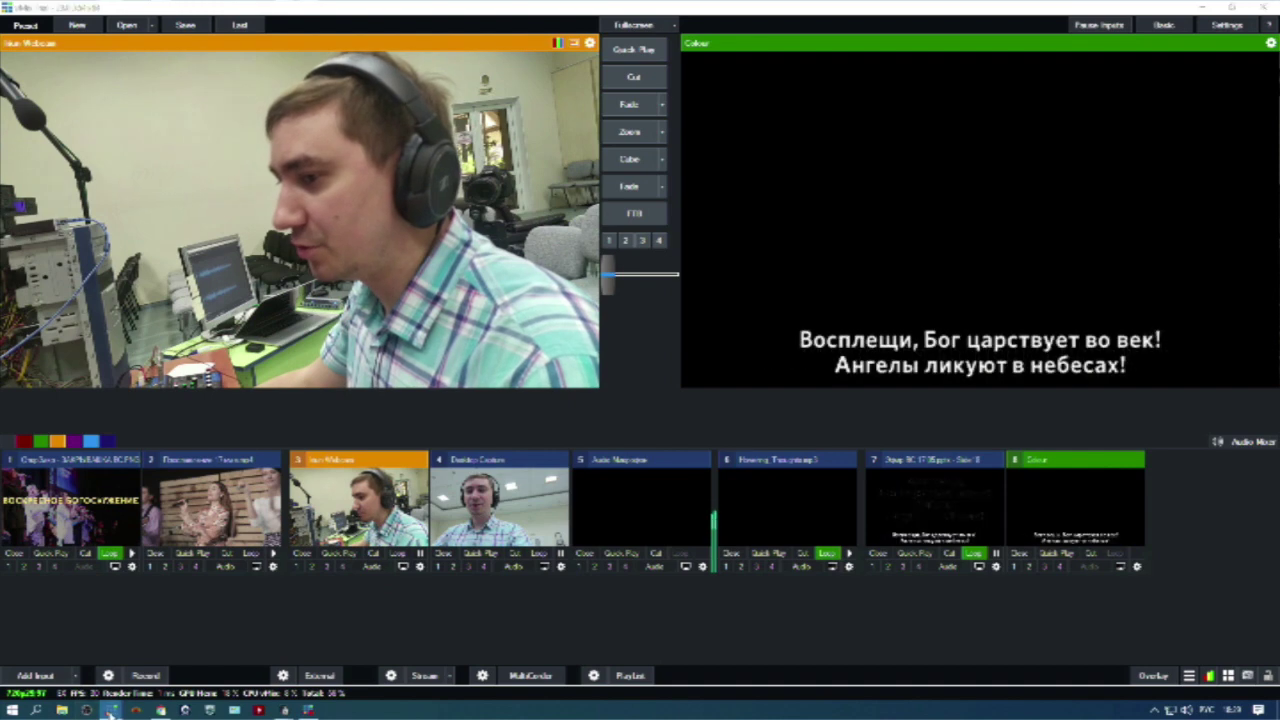
pyautogui.moveTo(111, 708)
pyautogui.click(215, 657)
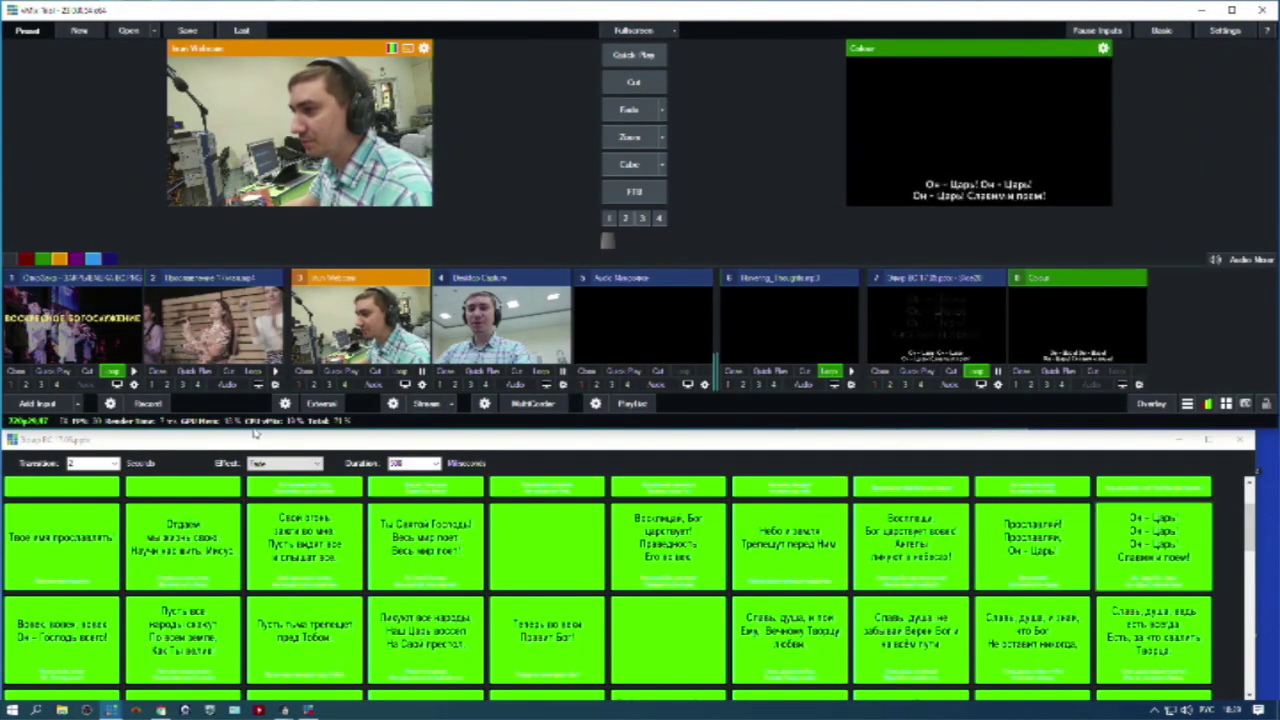
pyautogui.click(90, 463)
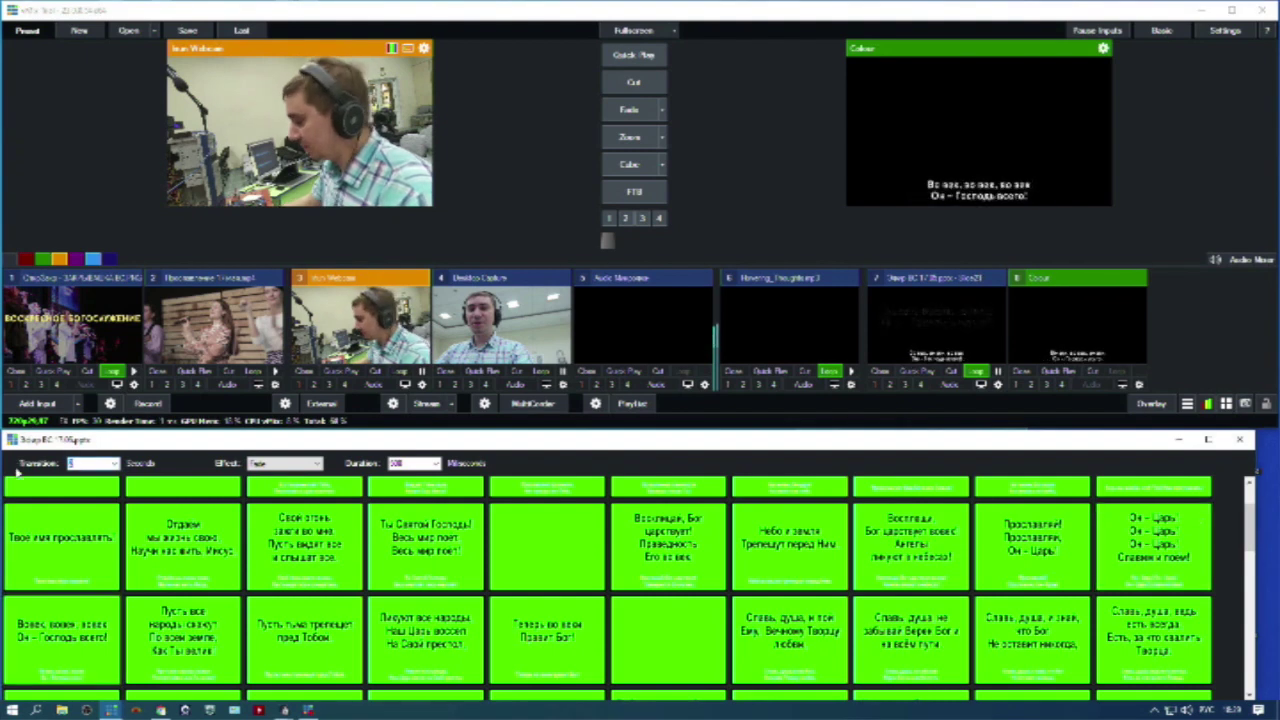
# Show several lyric slides, ending on "Всё творенье поёт Тебе", and return the webcam to program.
pyautogui.click(172, 550)
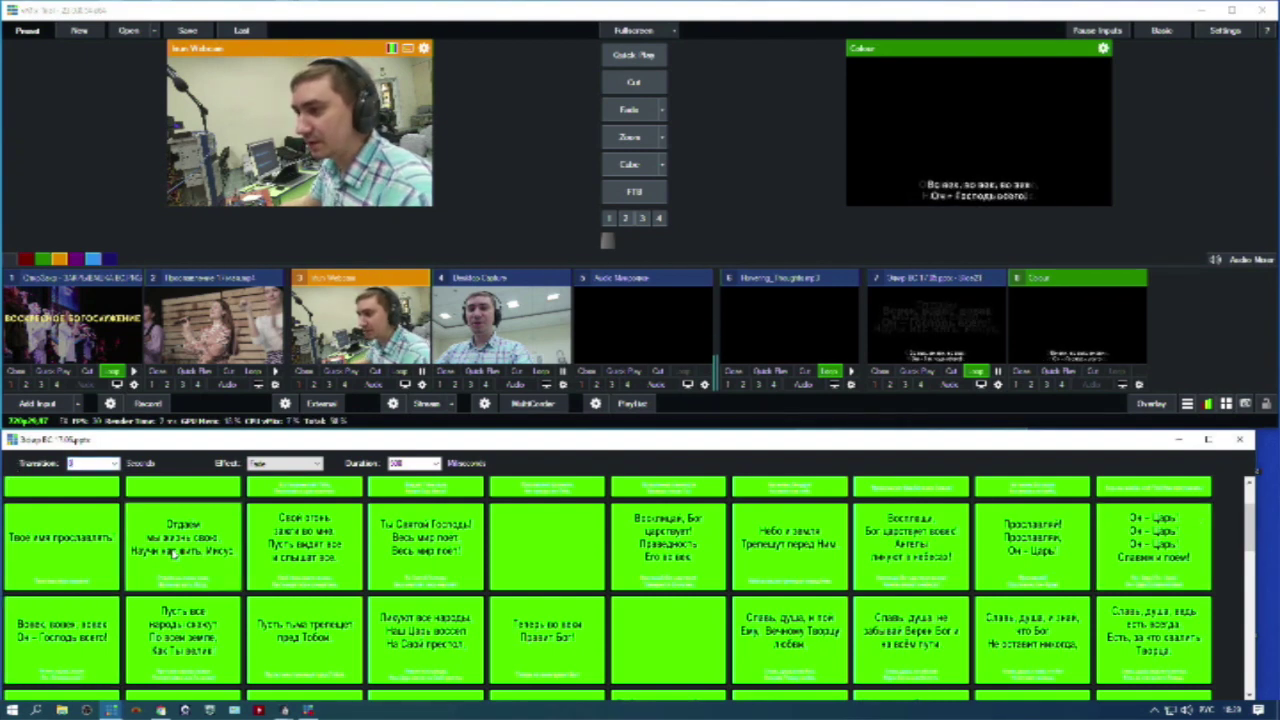
pyautogui.click(115, 548)
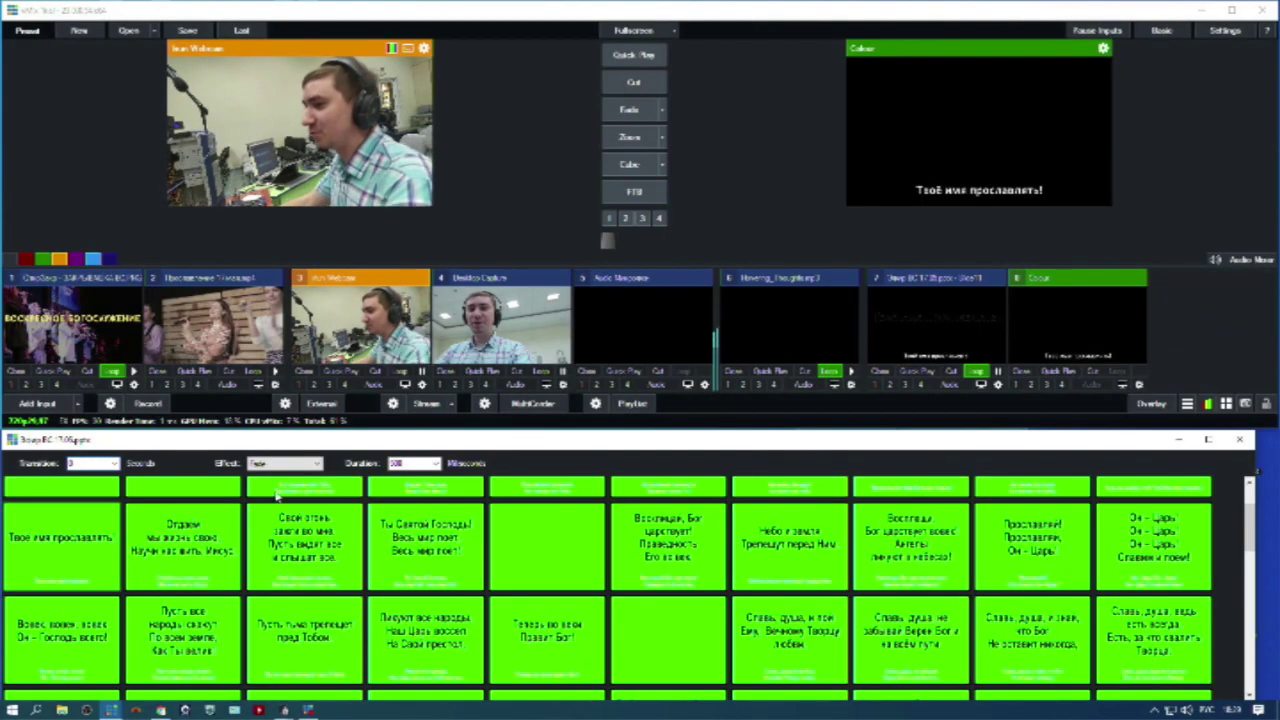
pyautogui.click(421, 537)
pyautogui.click(305, 537)
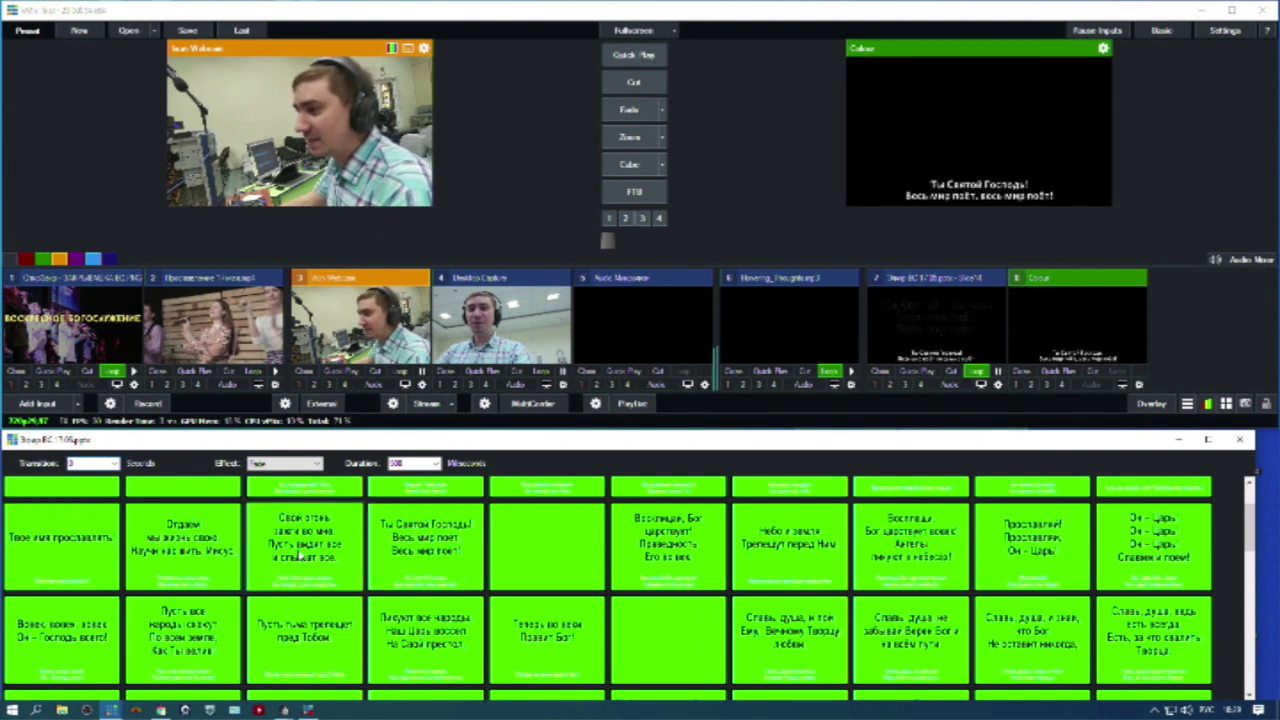
pyautogui.scroll(1, 407, 540)
pyautogui.click(332, 514)
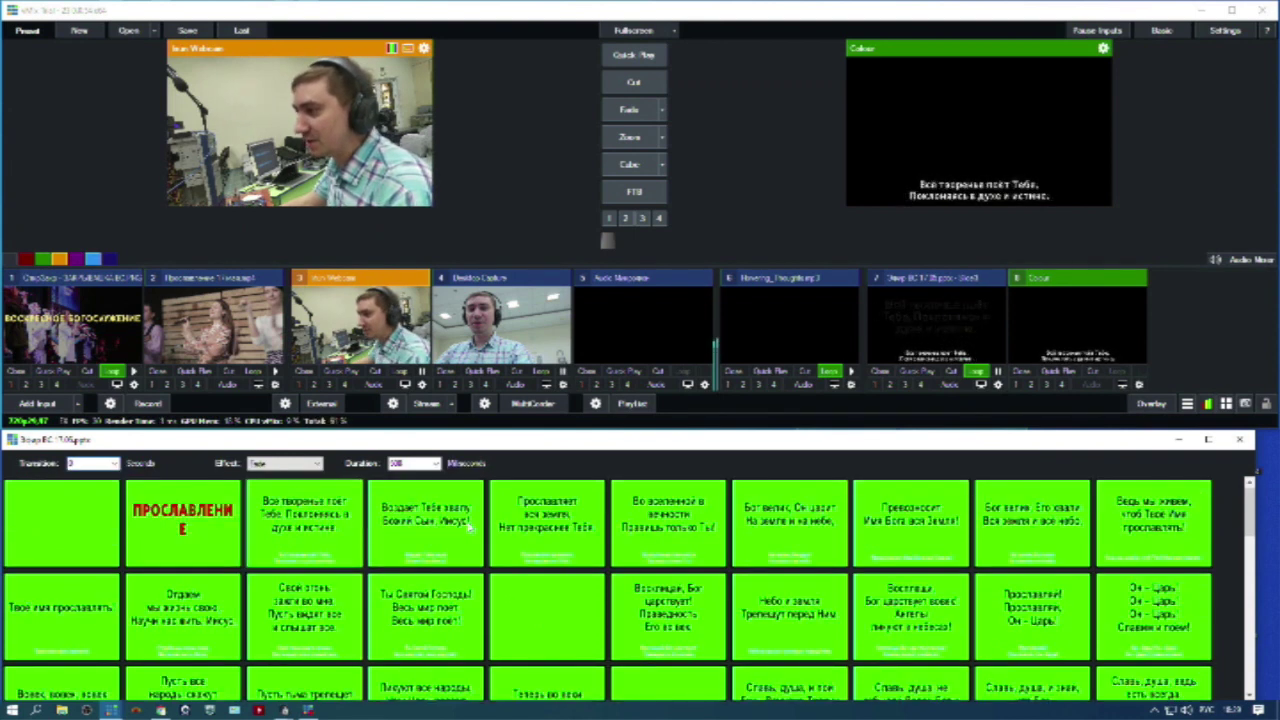
pyautogui.click(761, 187)
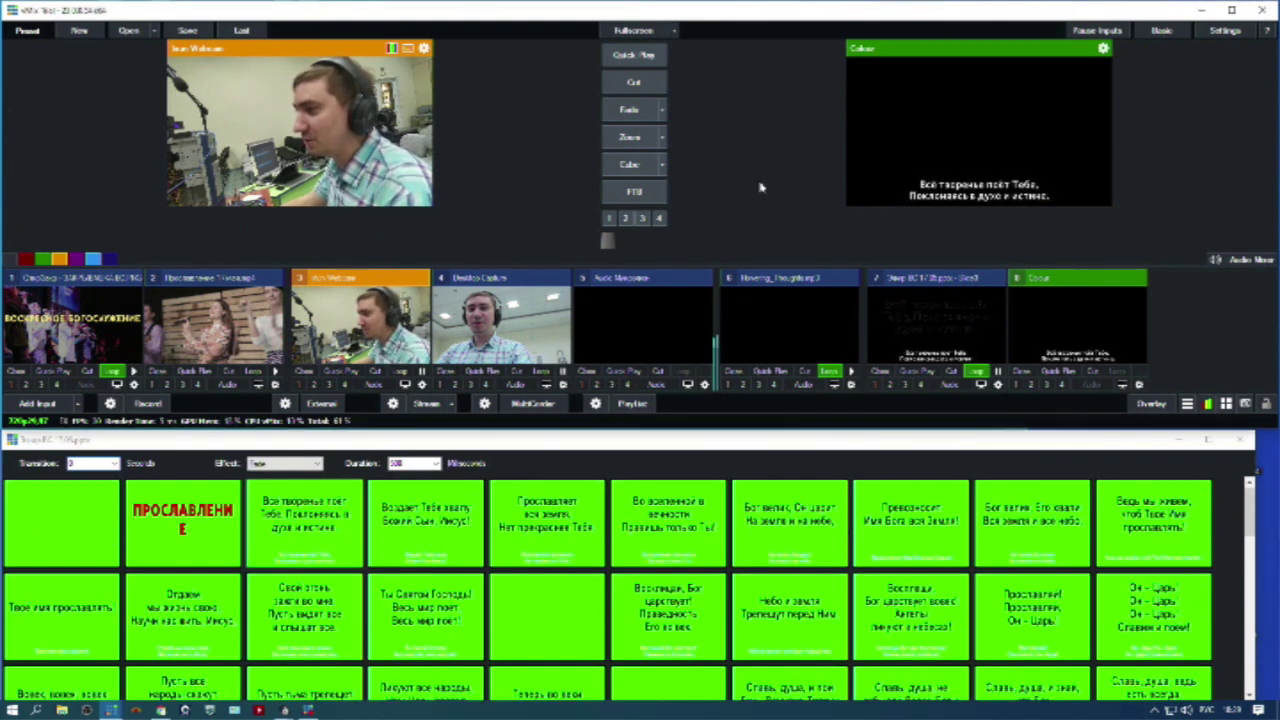
pyautogui.click(646, 60)
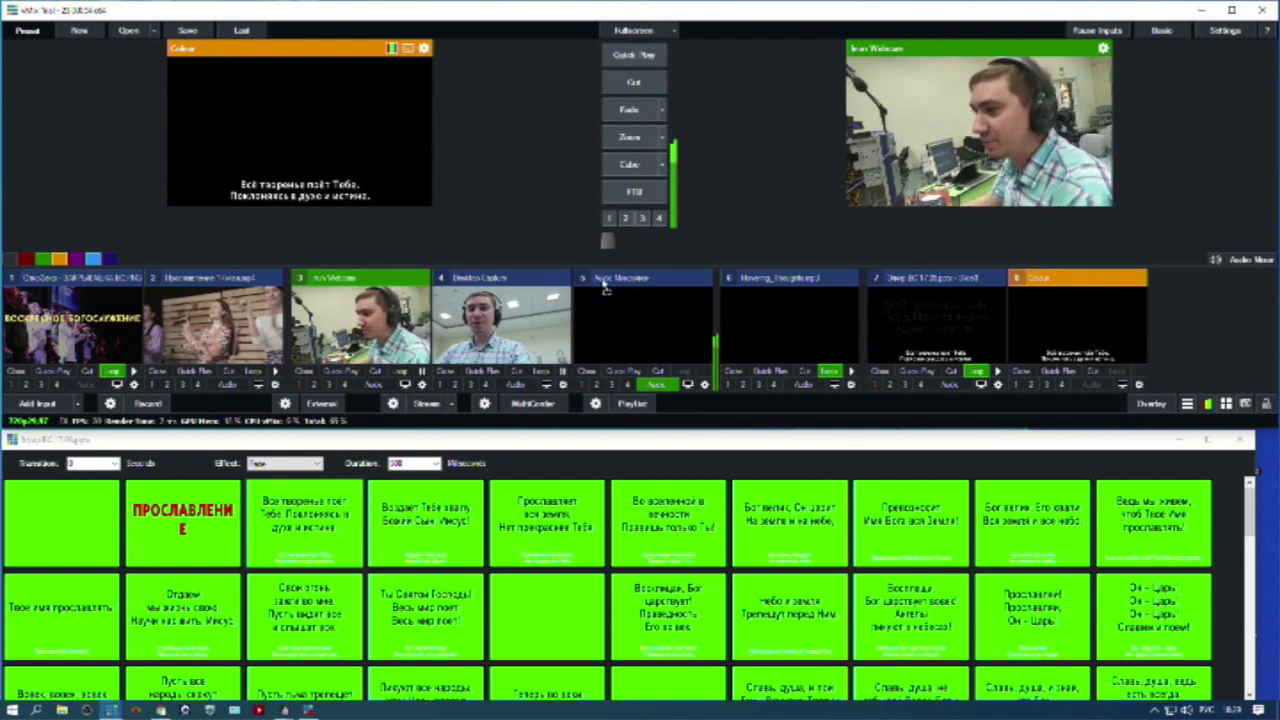
# Move the Colour input to position 5, directly after Desktop Capture, and rename it ТИТРЫ.
pyautogui.moveTo(645, 287); pyautogui.dragTo(640, 290)
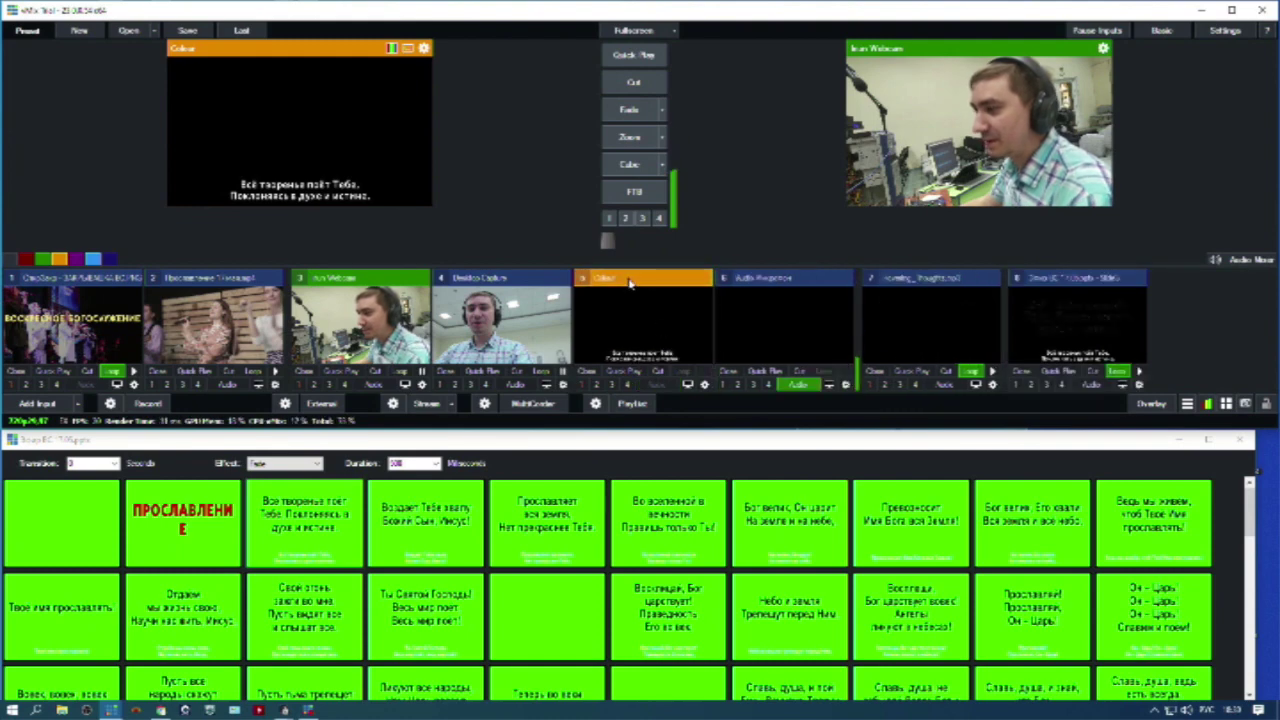
pyautogui.click(631, 309)
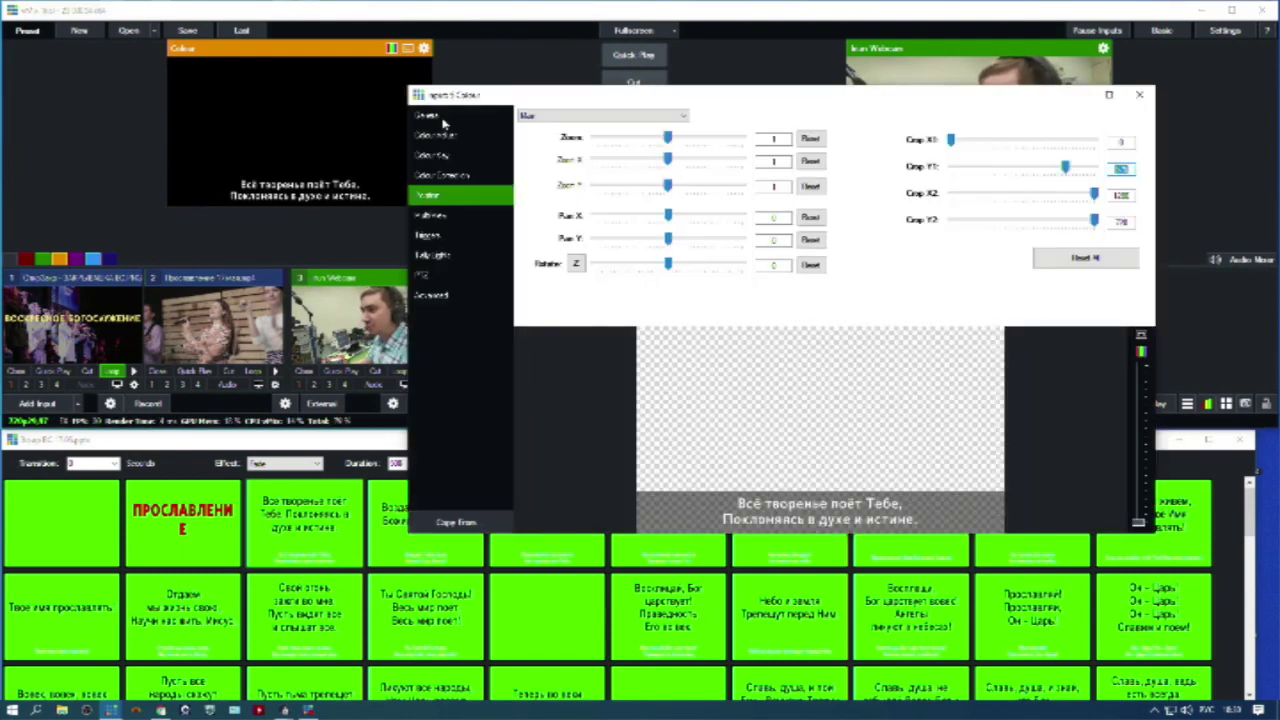
pyautogui.click(440, 116)
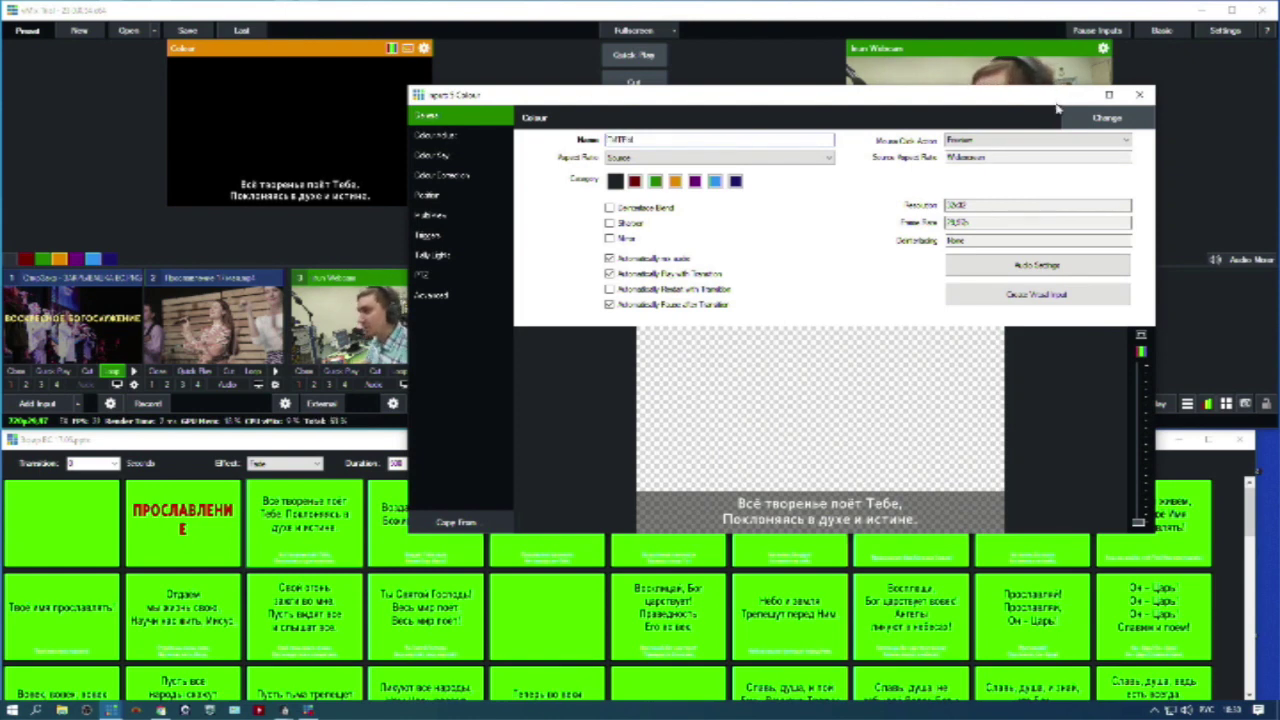
pyautogui.write('ТИТРЫ')
pyautogui.click(1141, 96)
# Put the Desktop Capture camera in preview, and replace it there with the webcam.
pyautogui.click(350, 318)
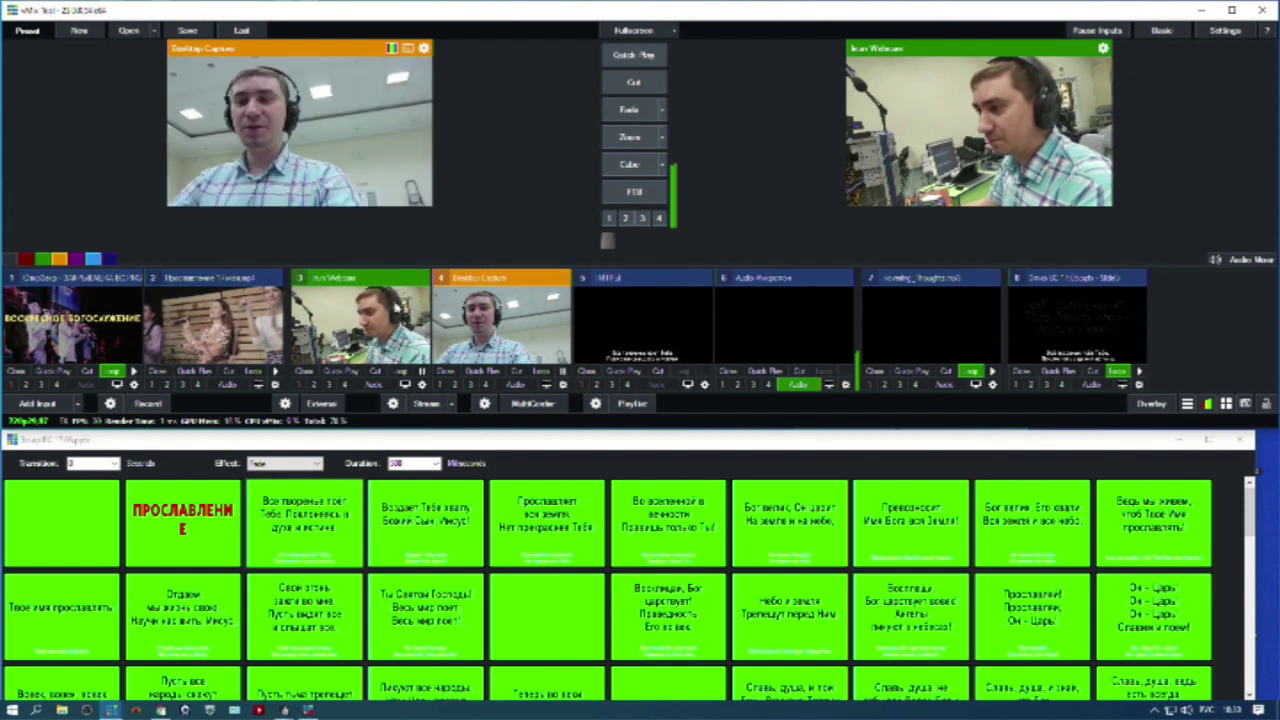
pyautogui.click(486, 330)
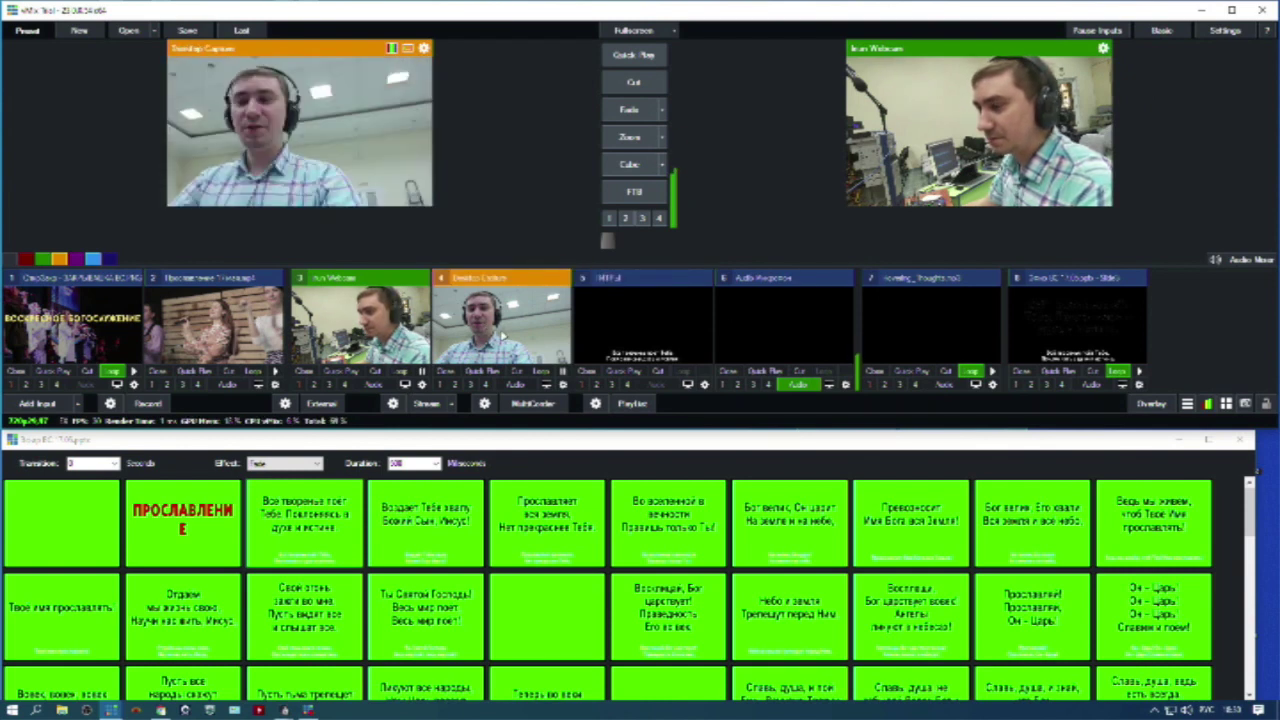
pyautogui.click(384, 335)
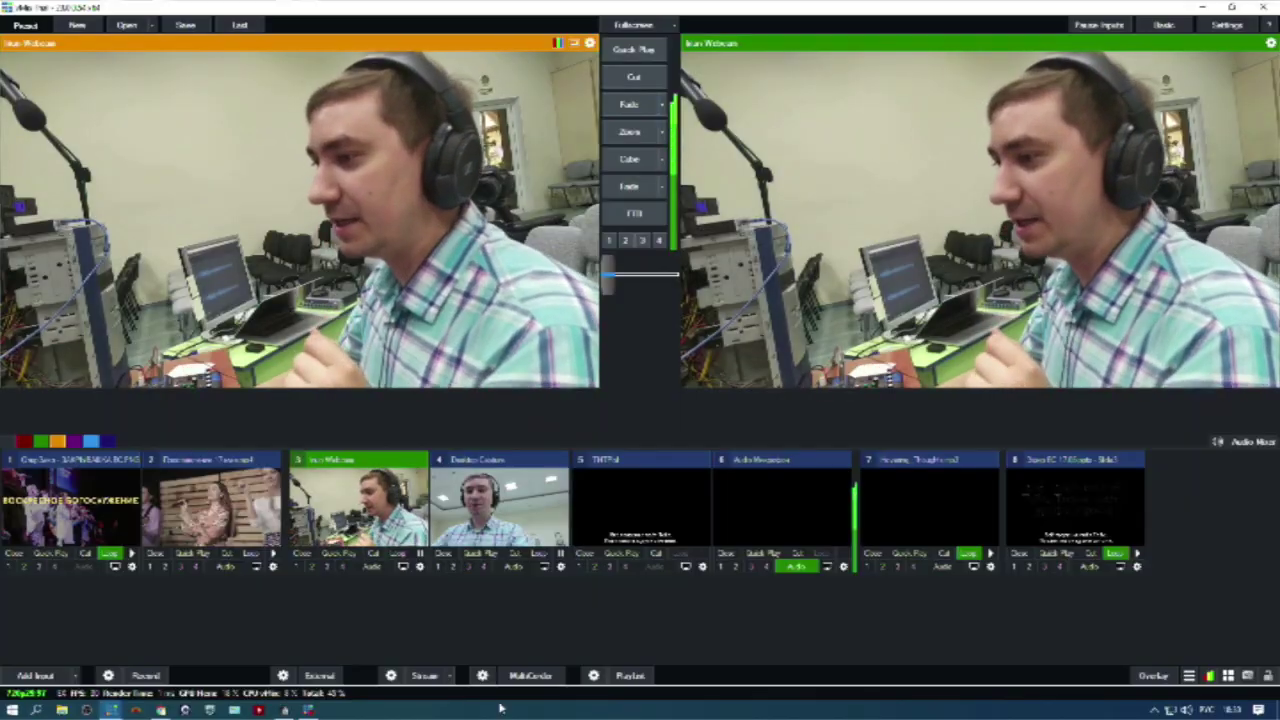
# Toggle the ТИТРЫ input on overlay channel 1 over the live webcam, leaving the overlay on.
pyautogui.click(580, 566)
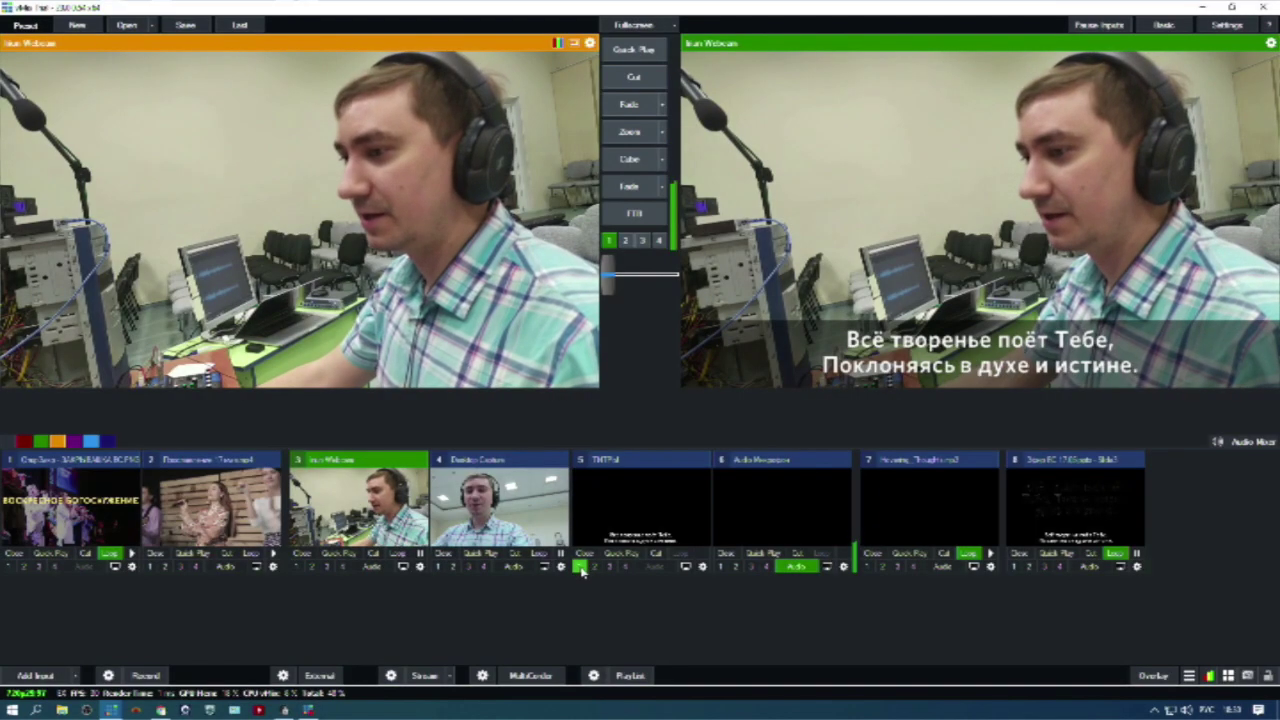
pyautogui.click(580, 567)
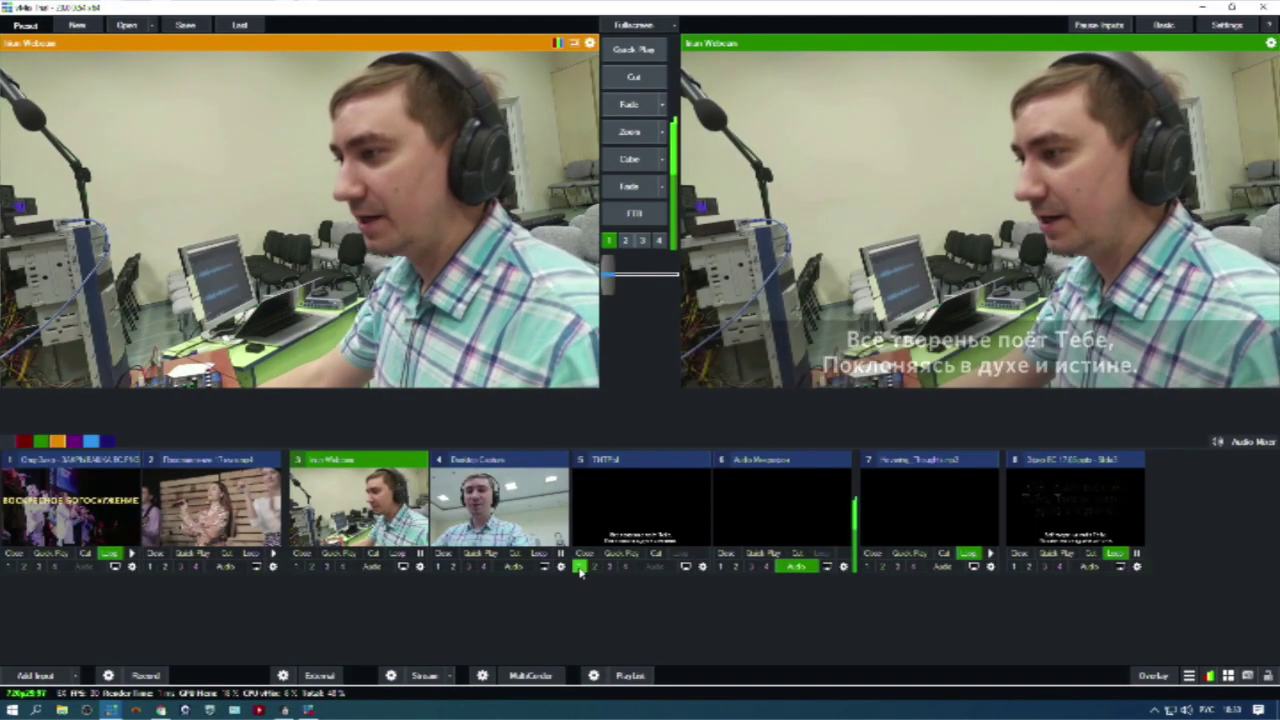
pyautogui.click(580, 567)
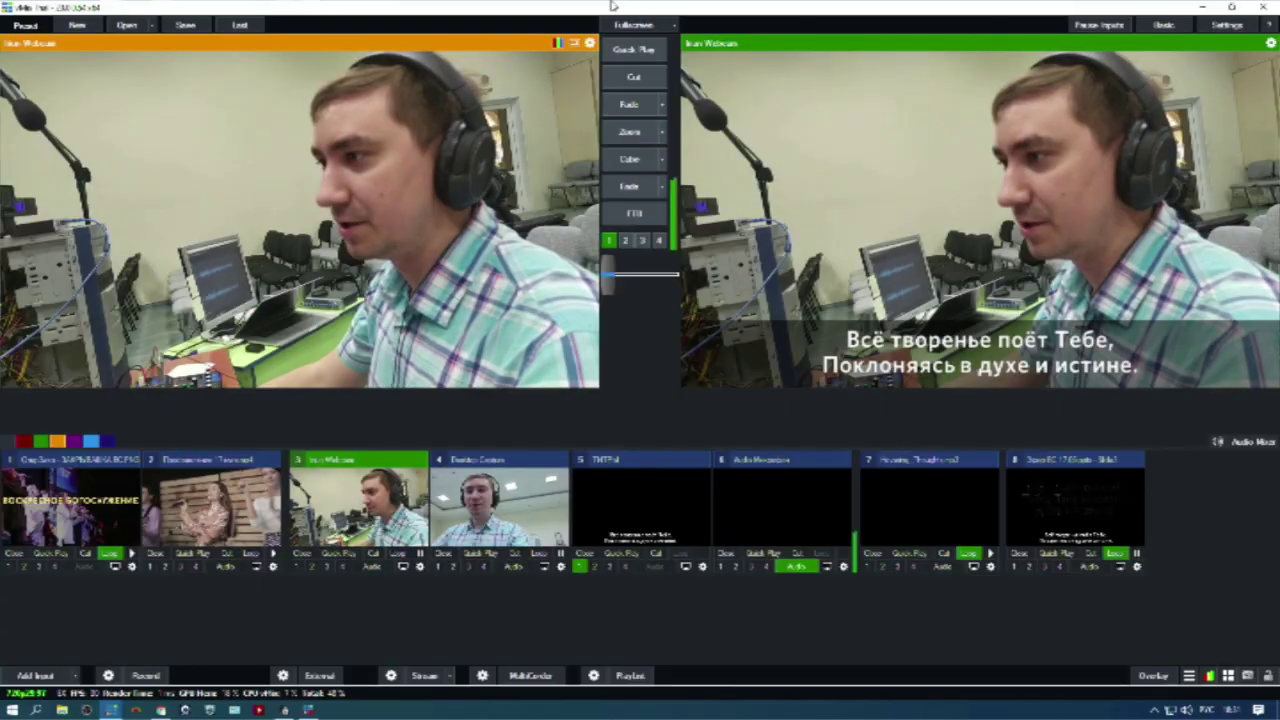
# Send the worship video to program under the ТИТРЫ overlay, followed by the ЗАКРЫВАШКА ВС.PNG slideshow.
pyautogui.click(145, 535)
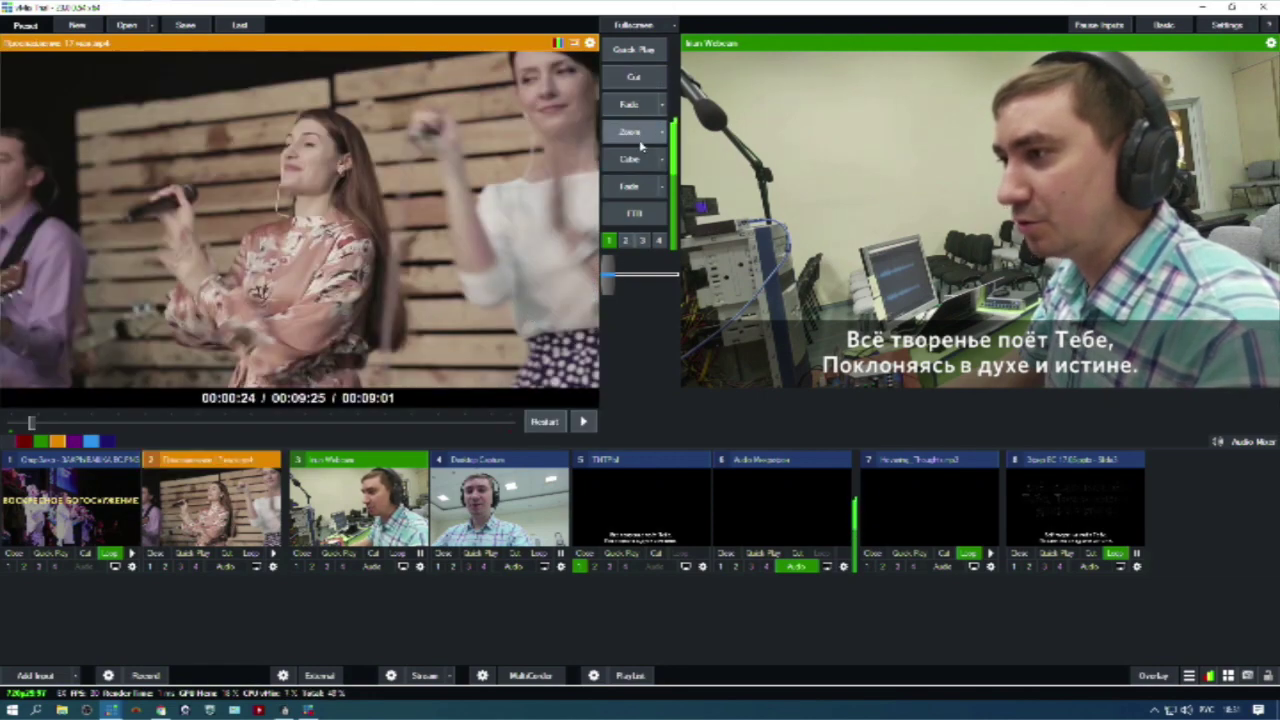
pyautogui.click(648, 52)
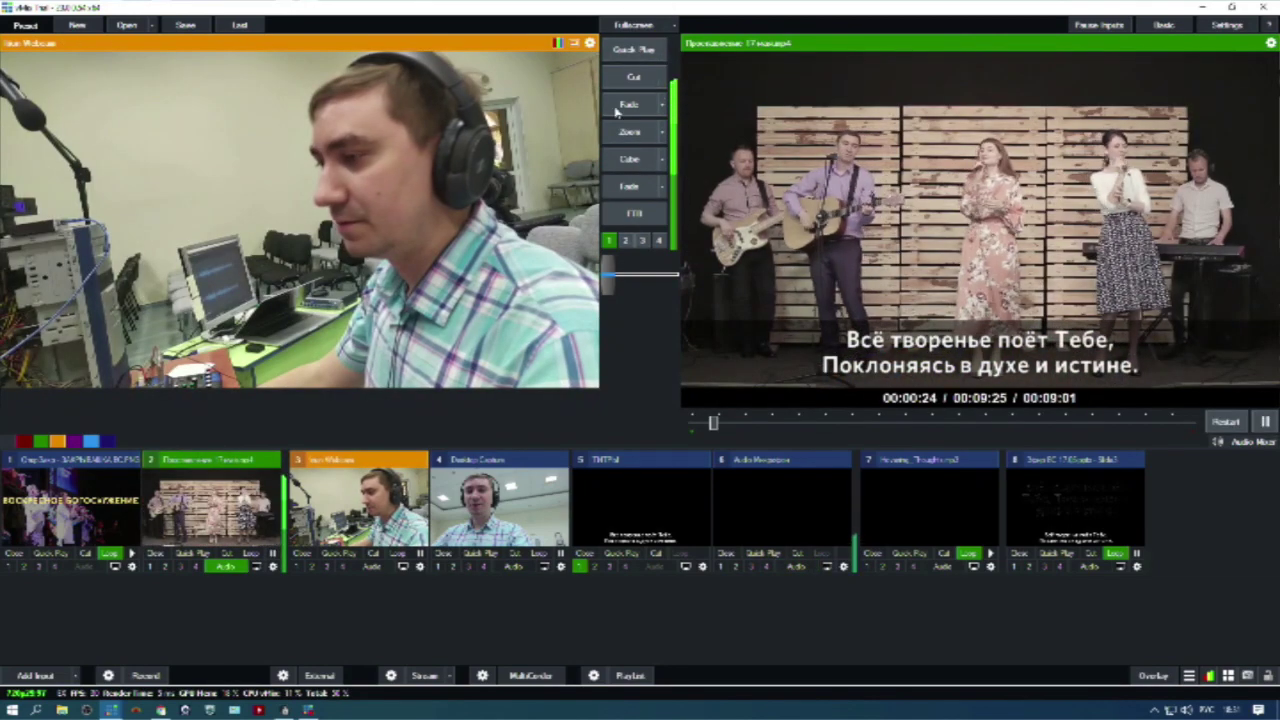
pyautogui.press('1')
pyautogui.click(630, 48)
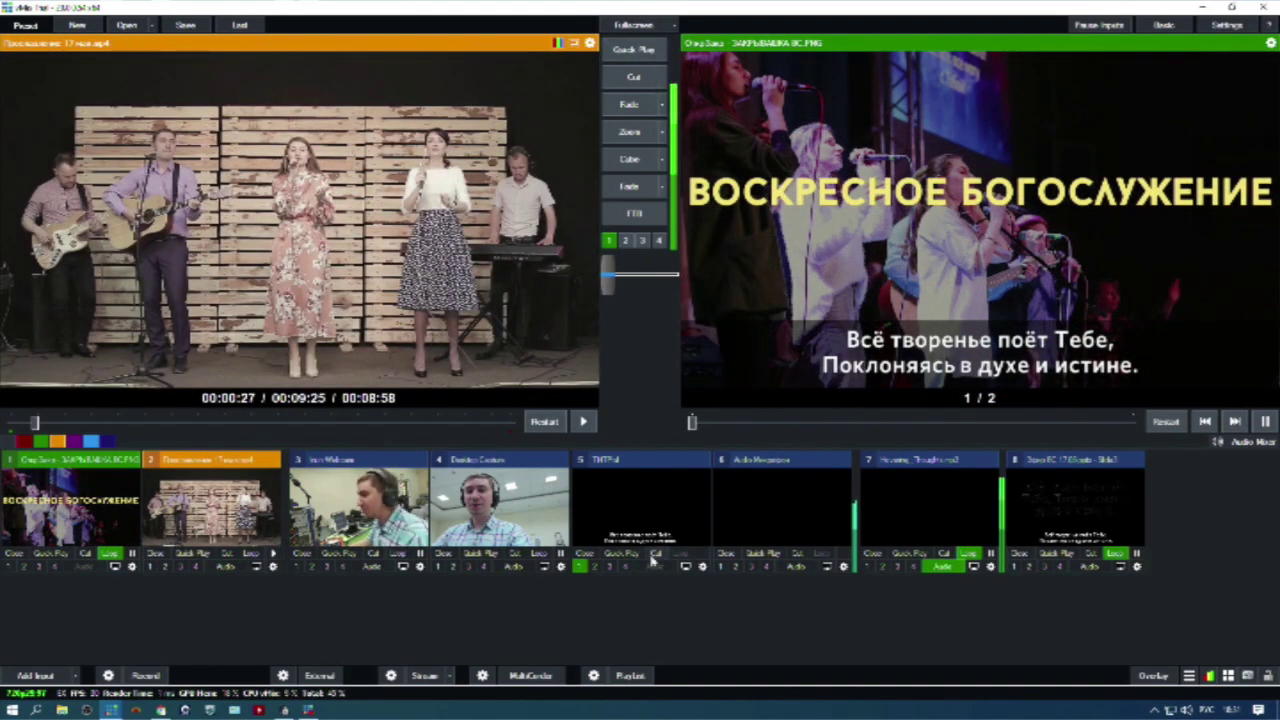
# Turn off the ТИТРЫ overlay on channel 1 and bring the webcam to program.
pyautogui.click(580, 567)
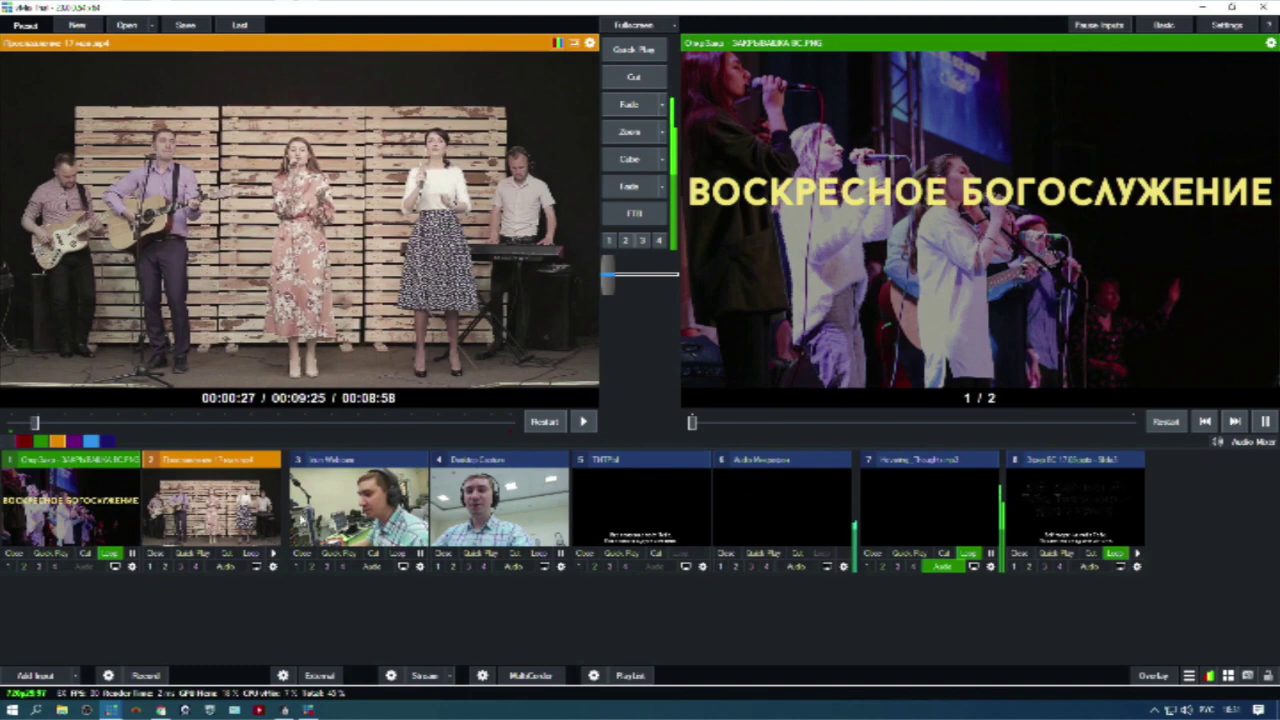
pyautogui.press('3')
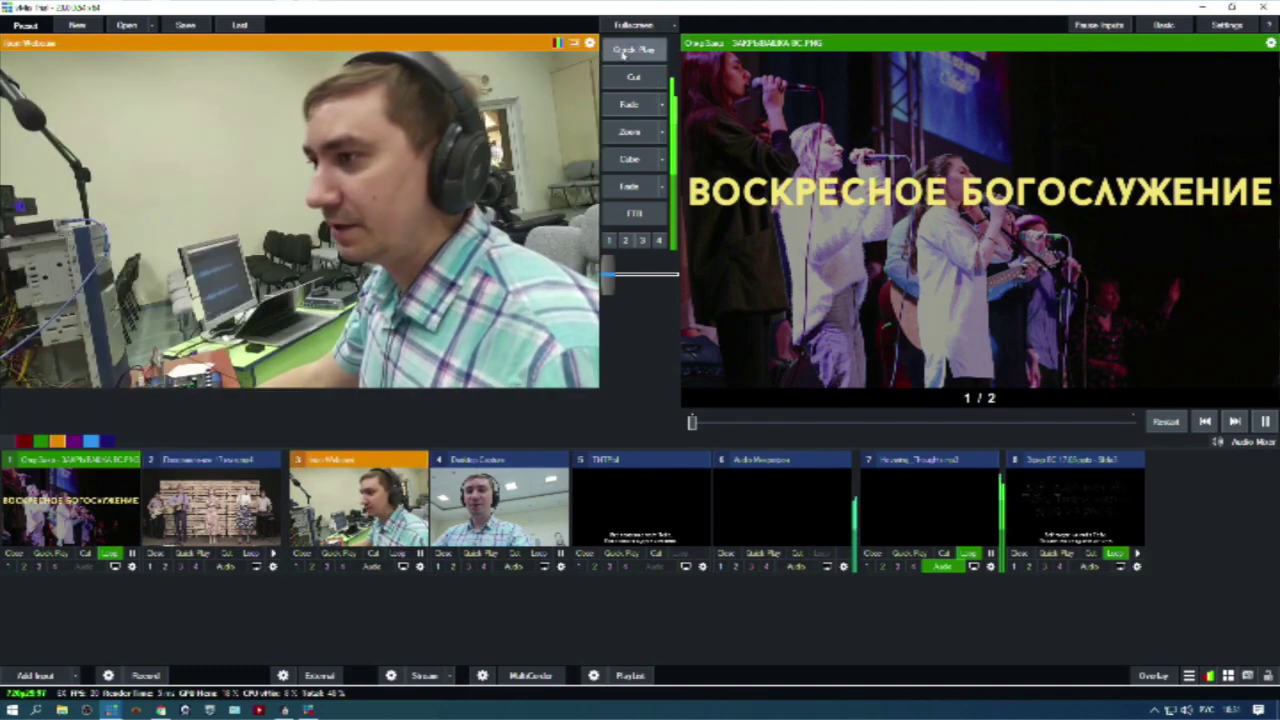
pyautogui.click(628, 50)
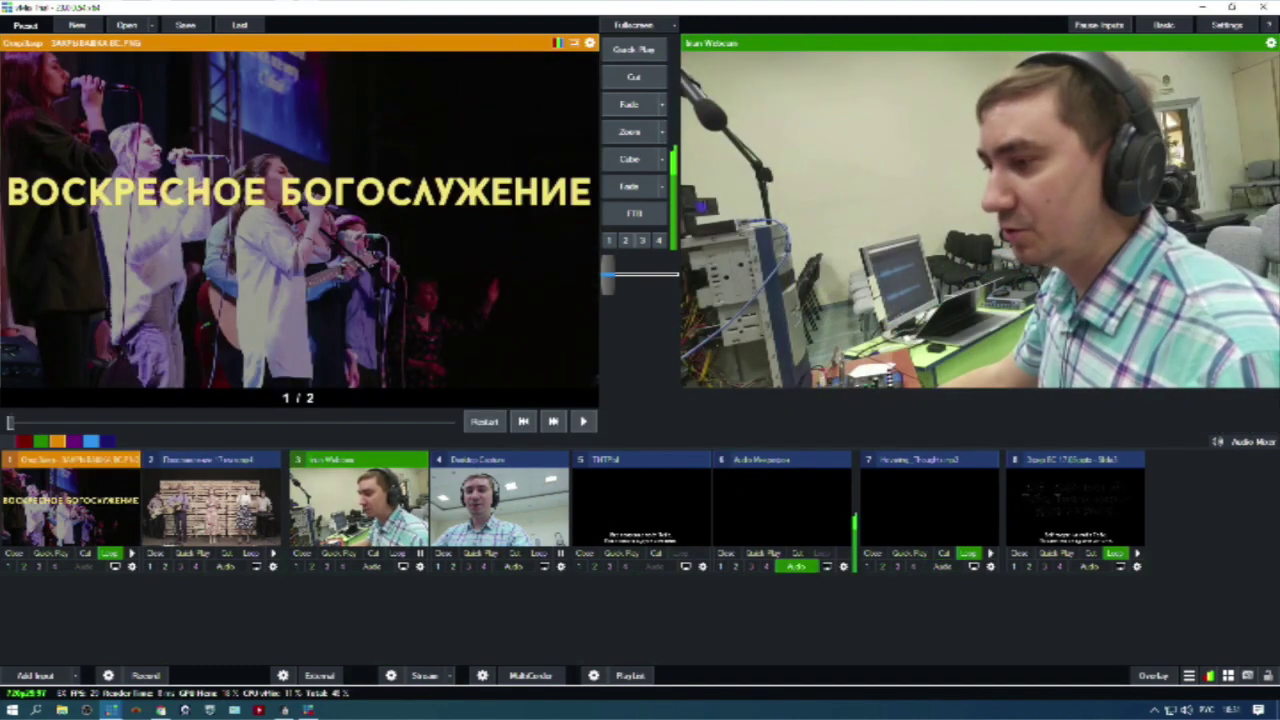
# Switch to the EOS Utility live view window to check the camera picture, and return to vMix.
pyautogui.hotkey('alt', 'Tab')
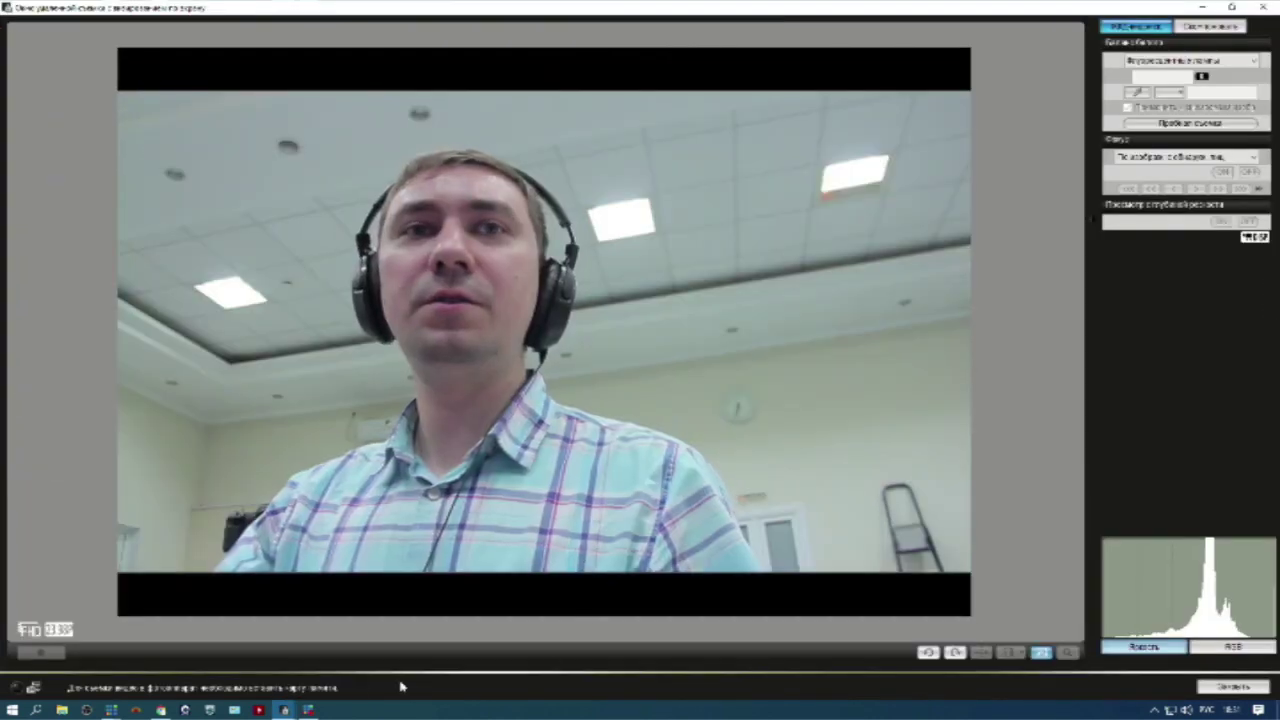
pyautogui.moveTo(120, 712)
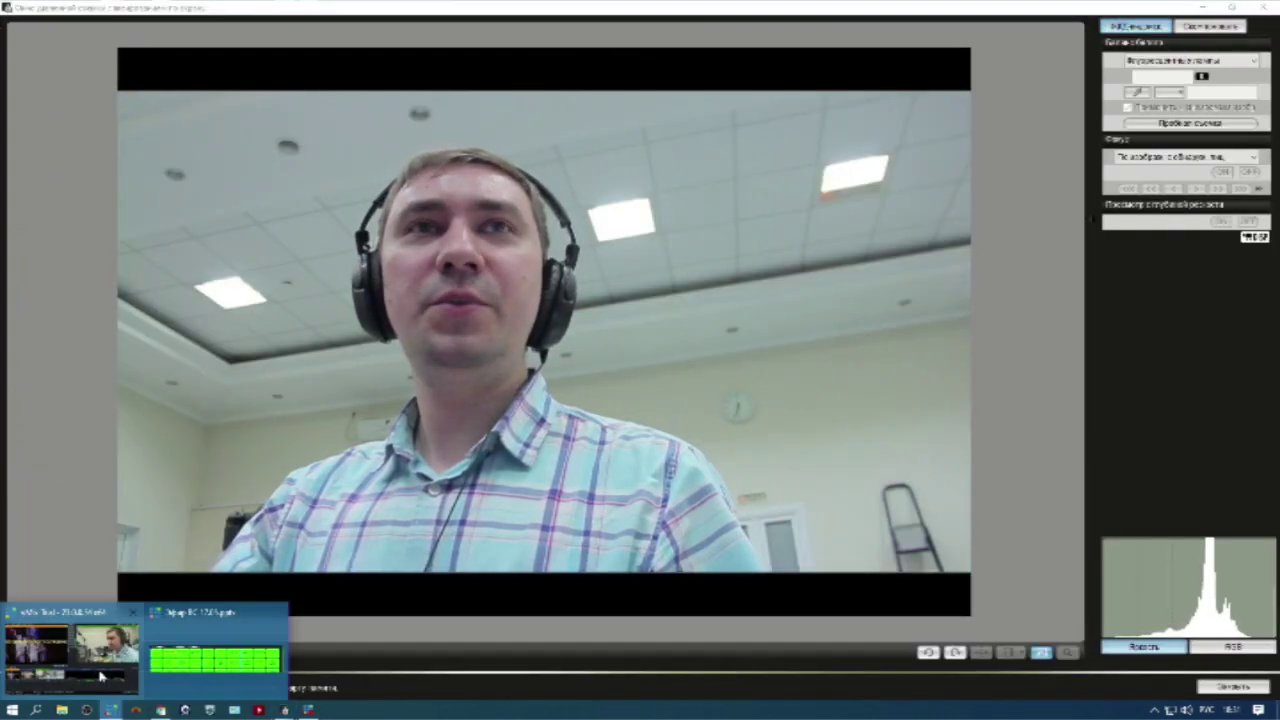
pyautogui.click(220, 652)
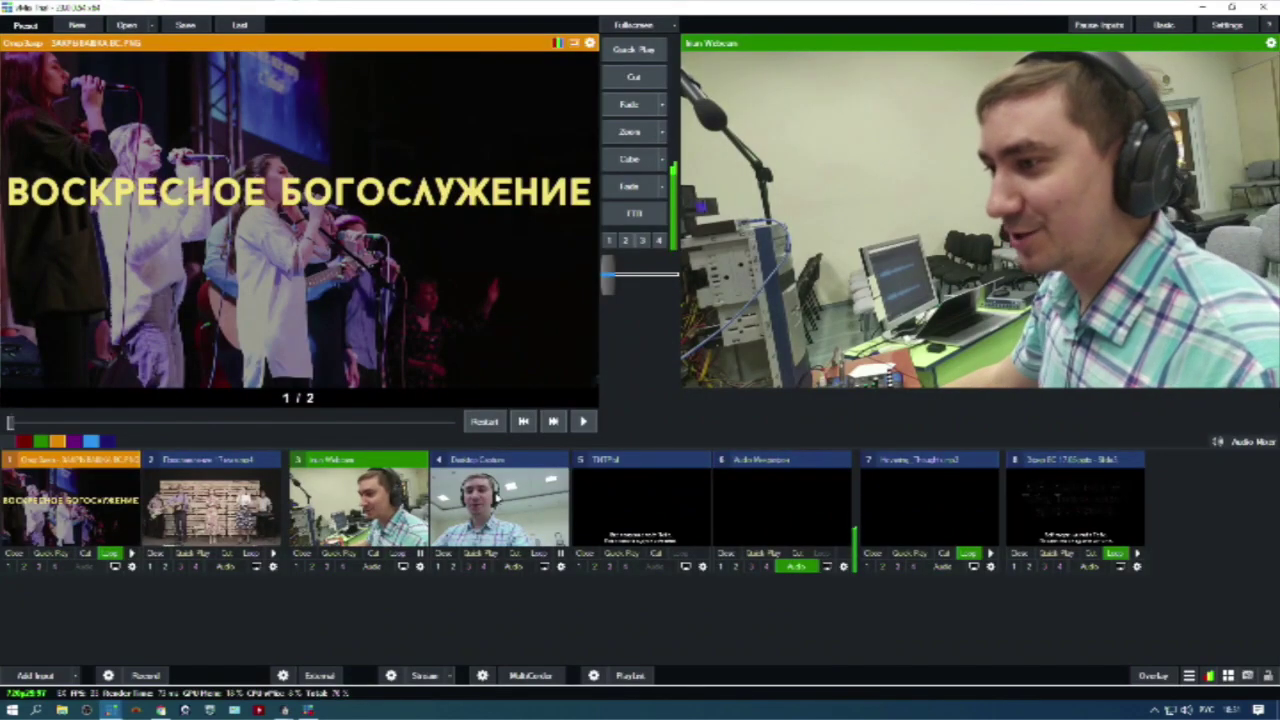
# Put the Desktop Capture input in preview and select EOS Utility 2 as its capture source.
pyautogui.click(515, 510)
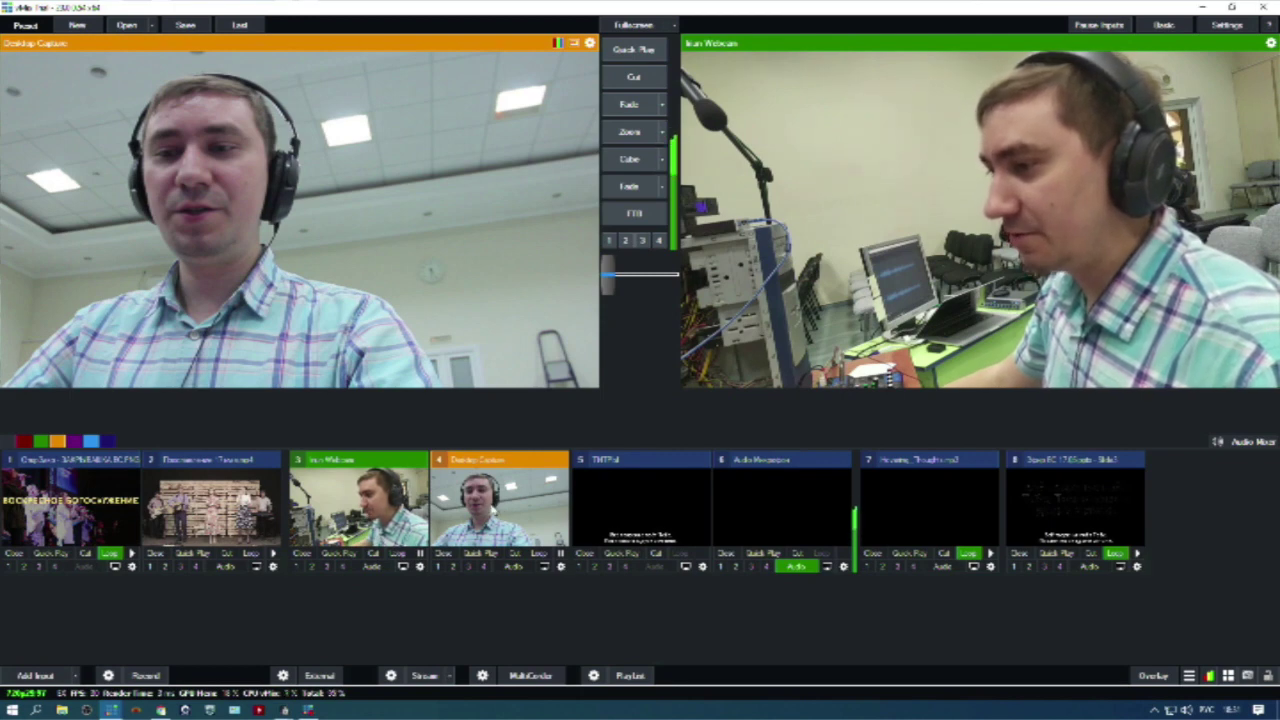
pyautogui.rightClick(496, 511)
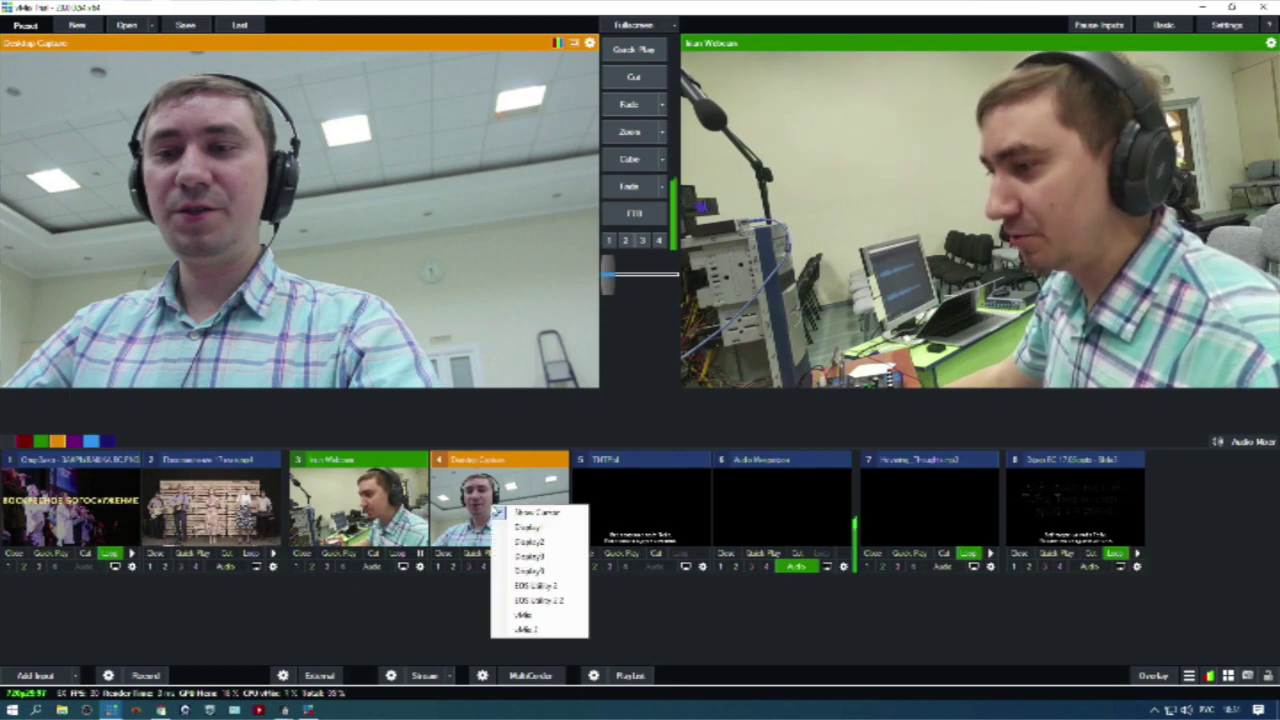
pyautogui.click(549, 588)
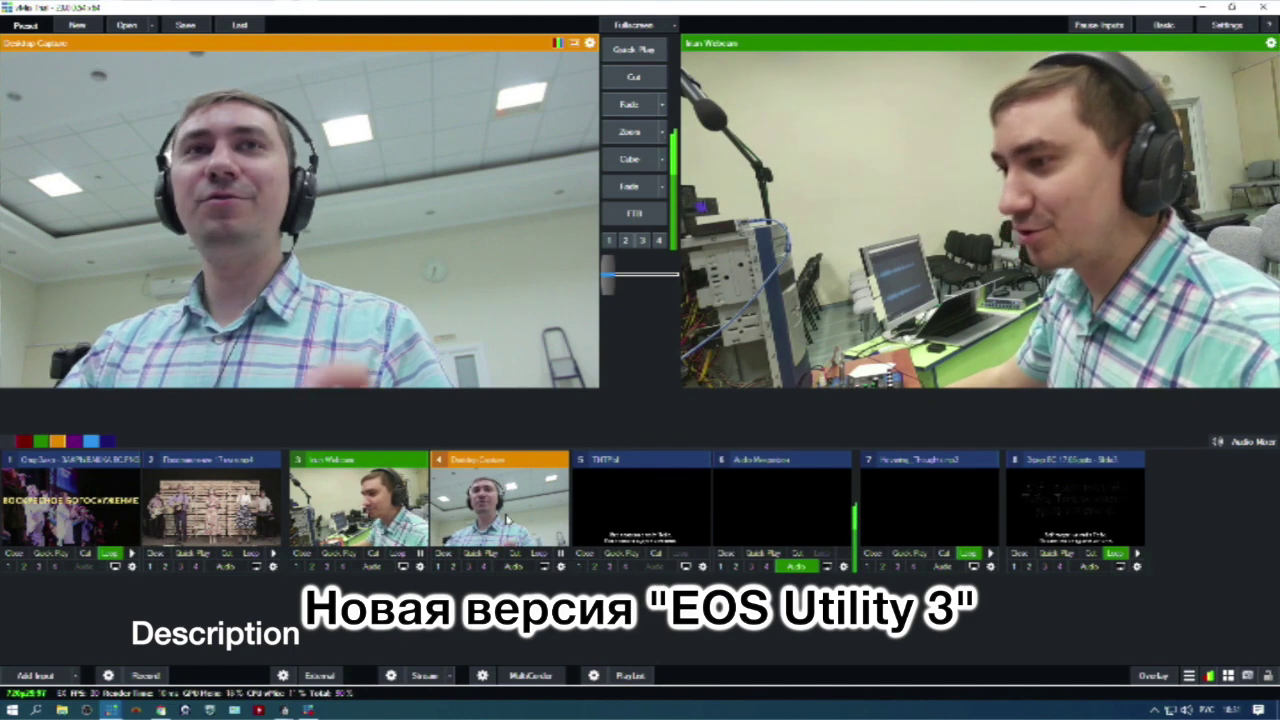
pyautogui.rightClick(507, 512)
pyautogui.click(543, 590)
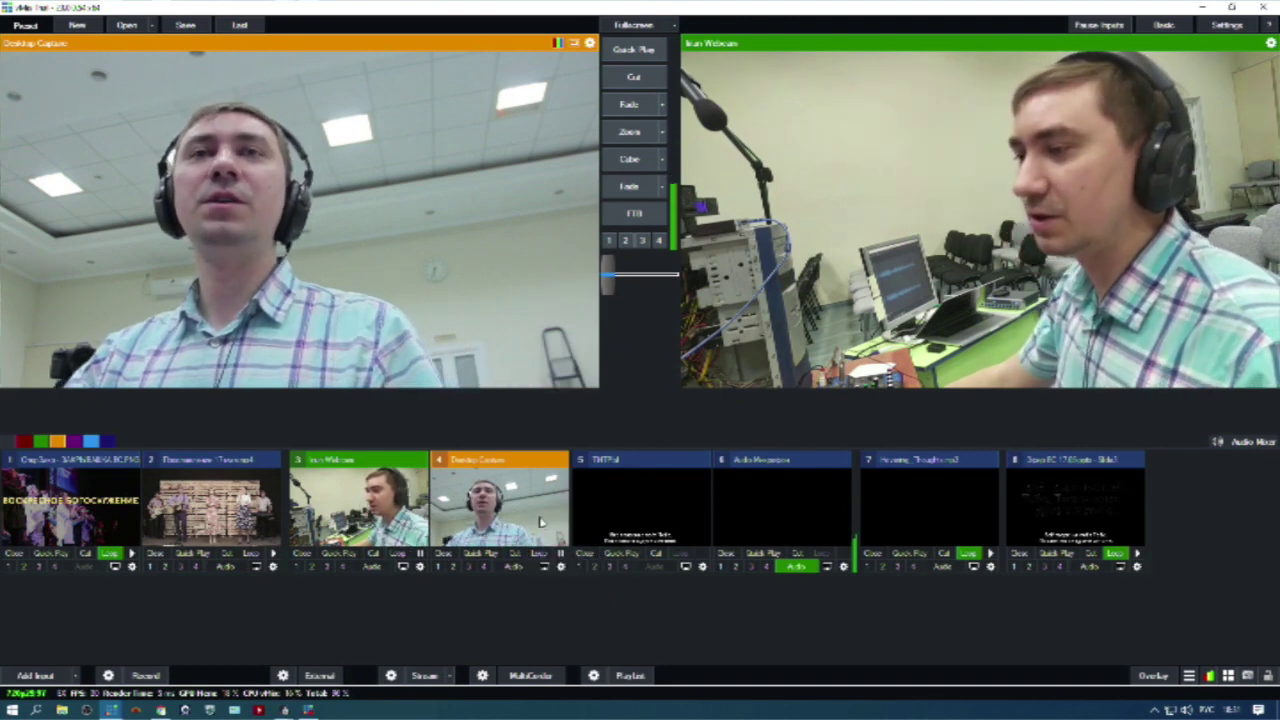
# Bring the Desktop Capture camera to program and turn on the ТИТРЫ overlay on channel 1.
pyautogui.click(617, 49)
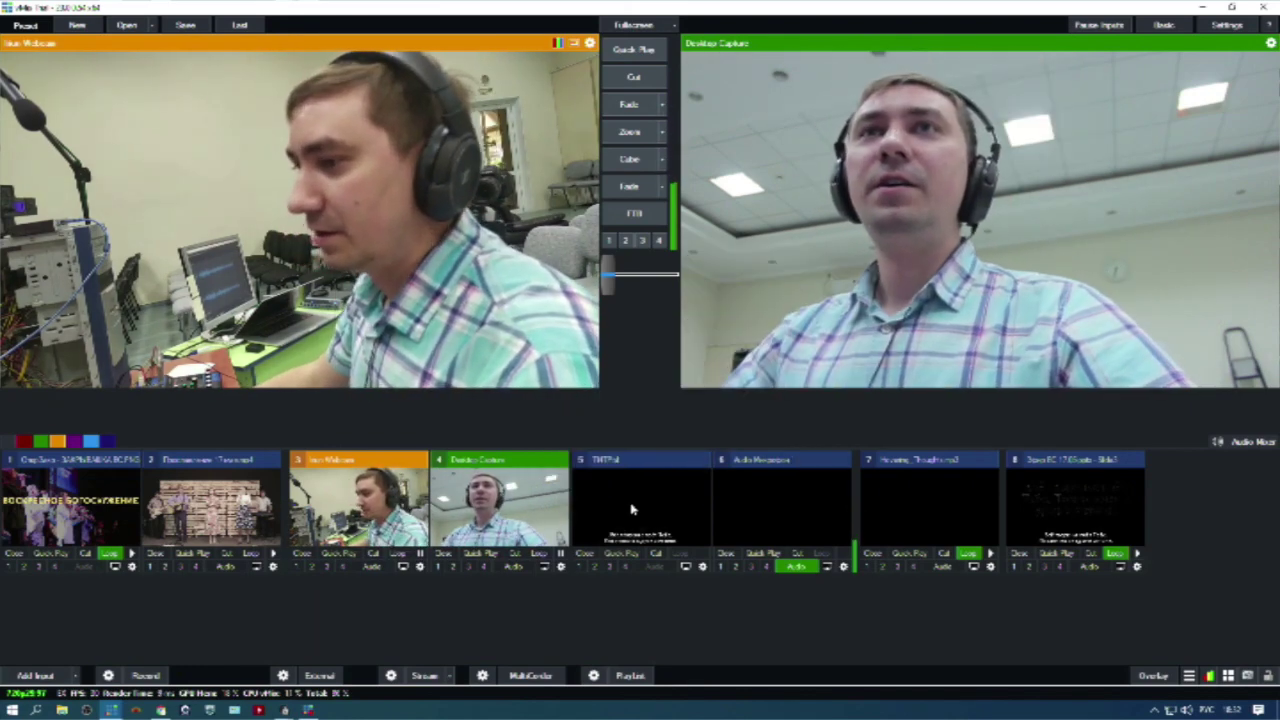
pyautogui.click(580, 567)
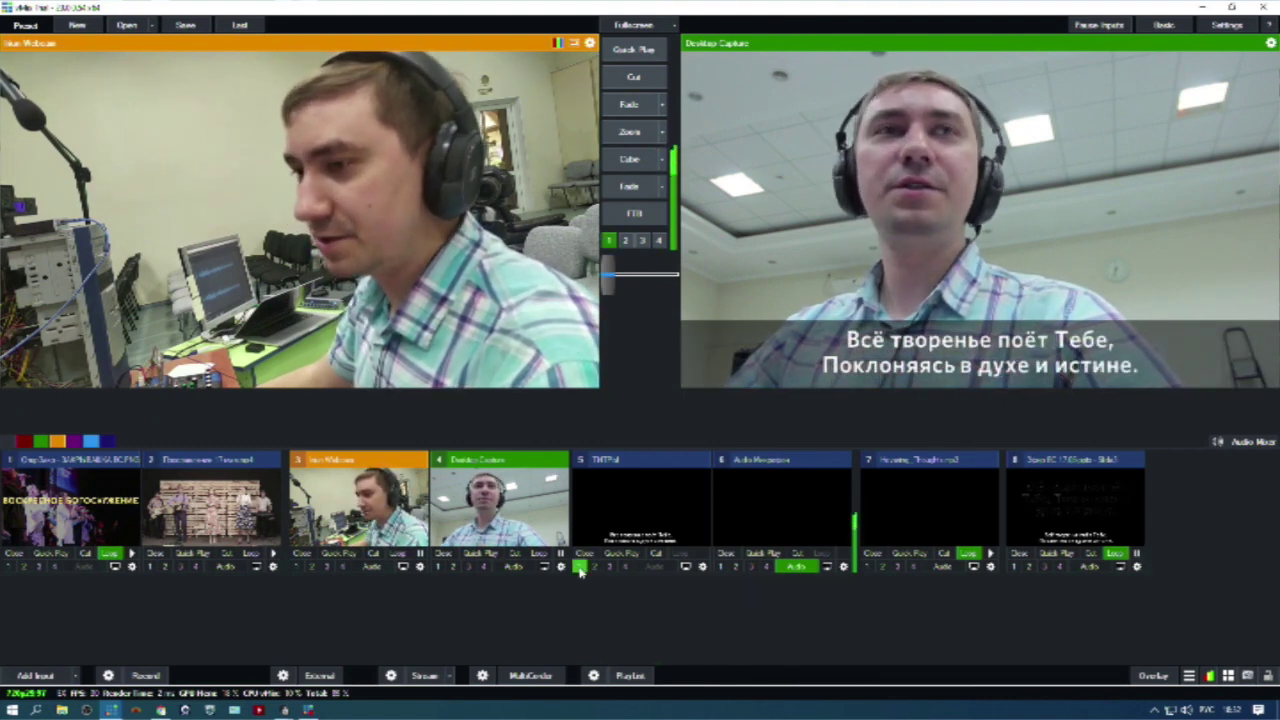
# Show two other lyric slides over the live camera, ending on "Прославляет вся земля, Нет прекраснее Тебя", and turn off the ТИТРЫ overlay.
pyautogui.doubleClick(662, 9)
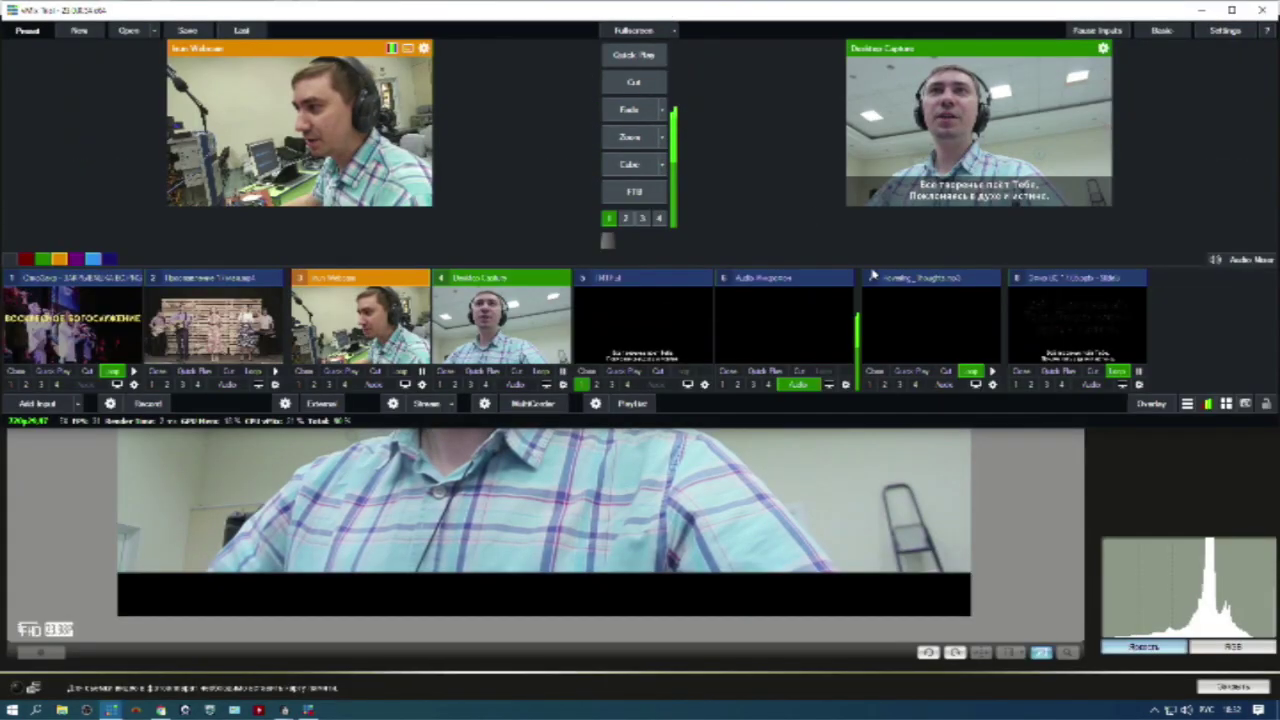
pyautogui.moveTo(111, 710)
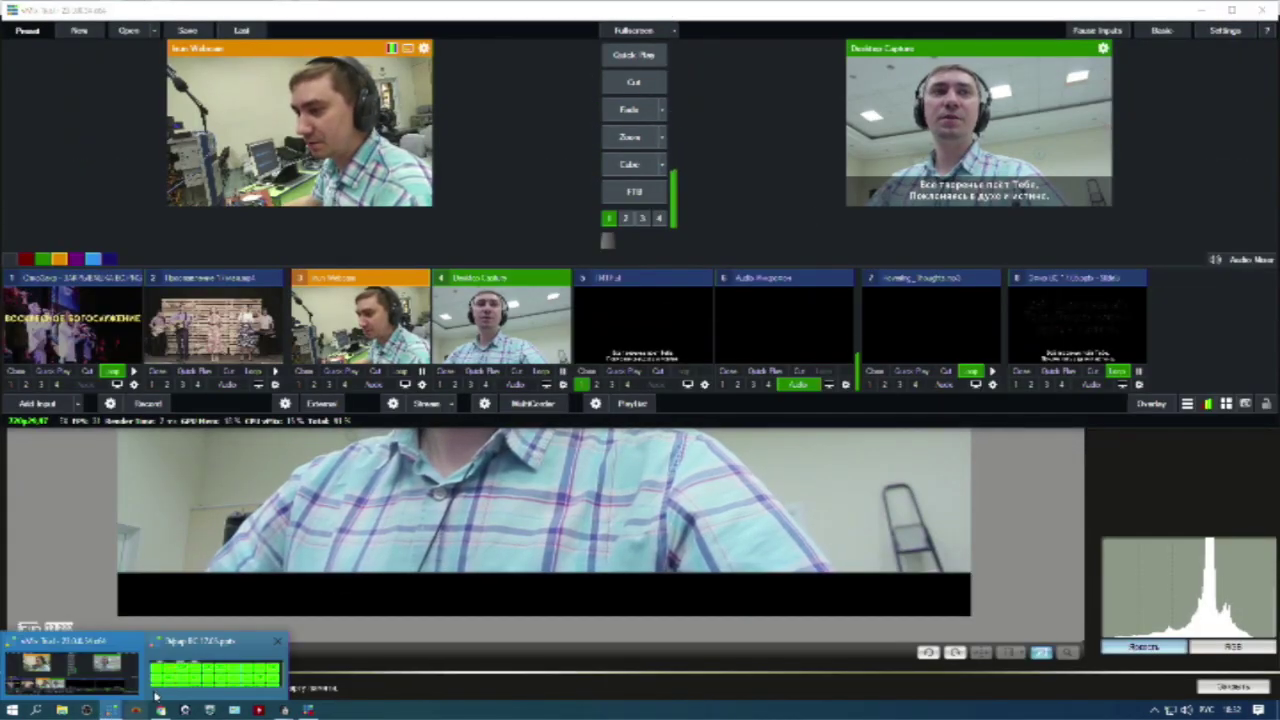
pyautogui.click(183, 668)
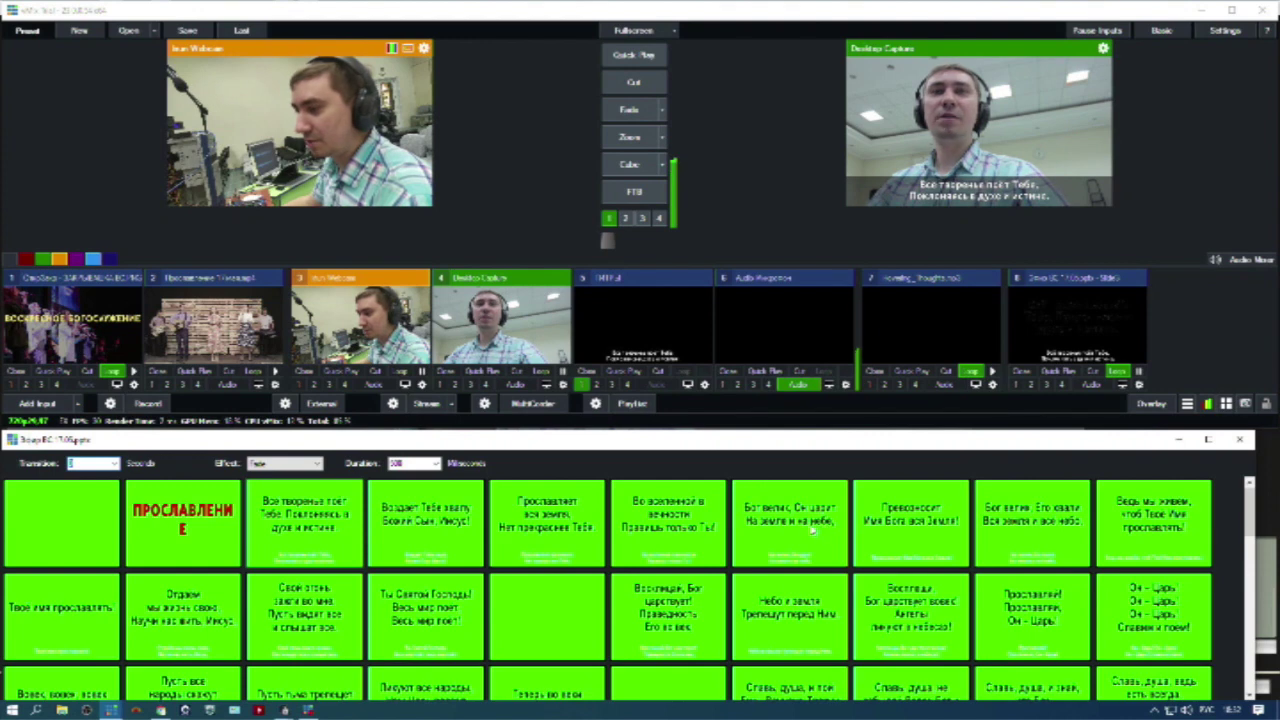
pyautogui.click(877, 517)
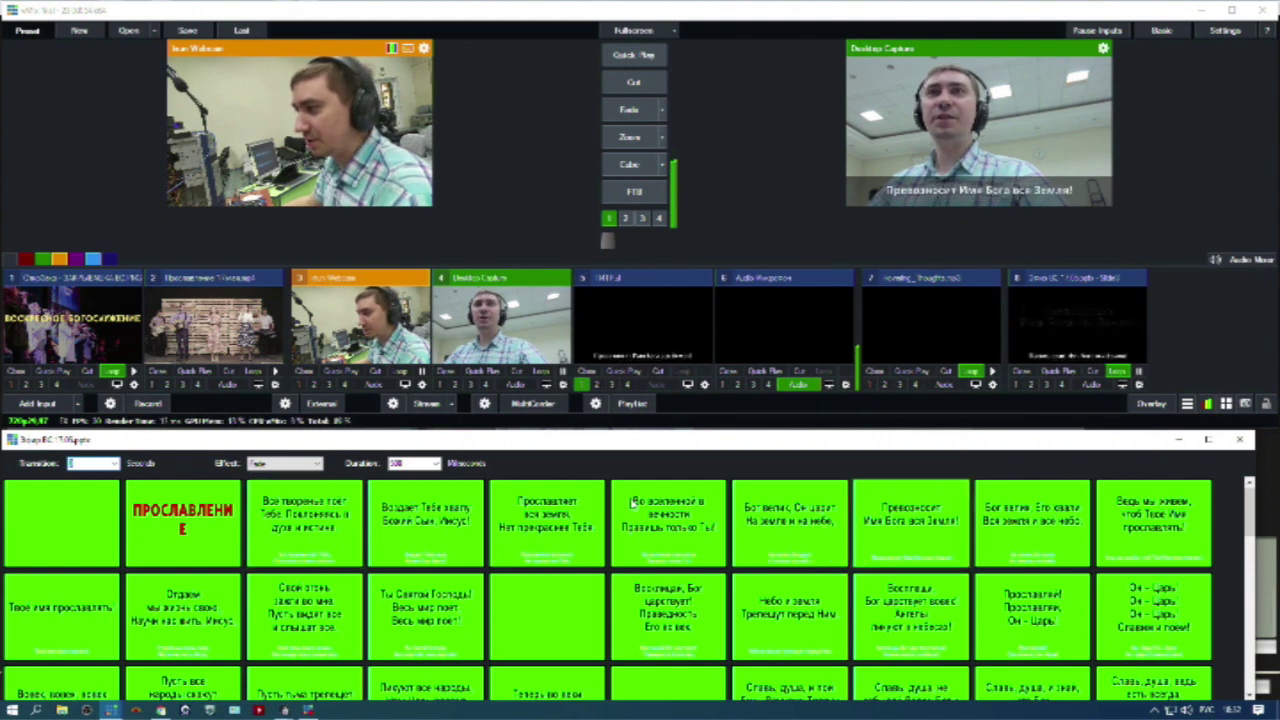
pyautogui.click(577, 513)
pyautogui.click(589, 380)
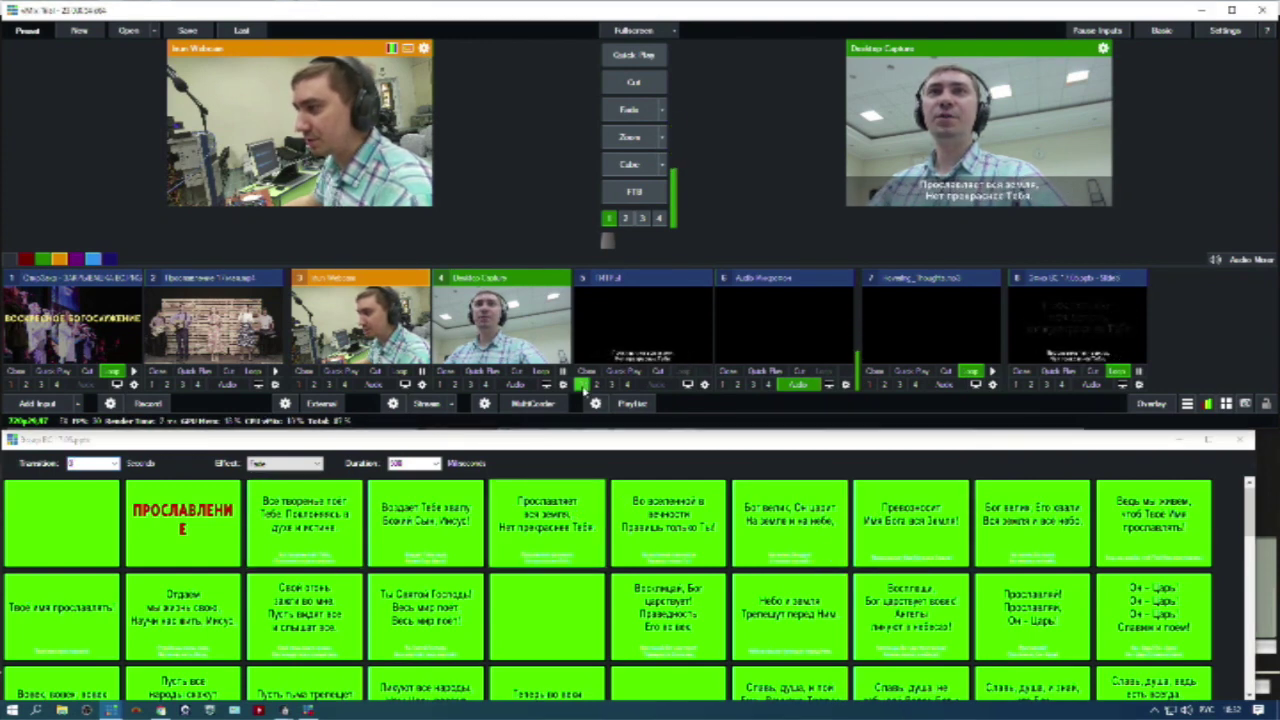
pyautogui.press('super+Up')
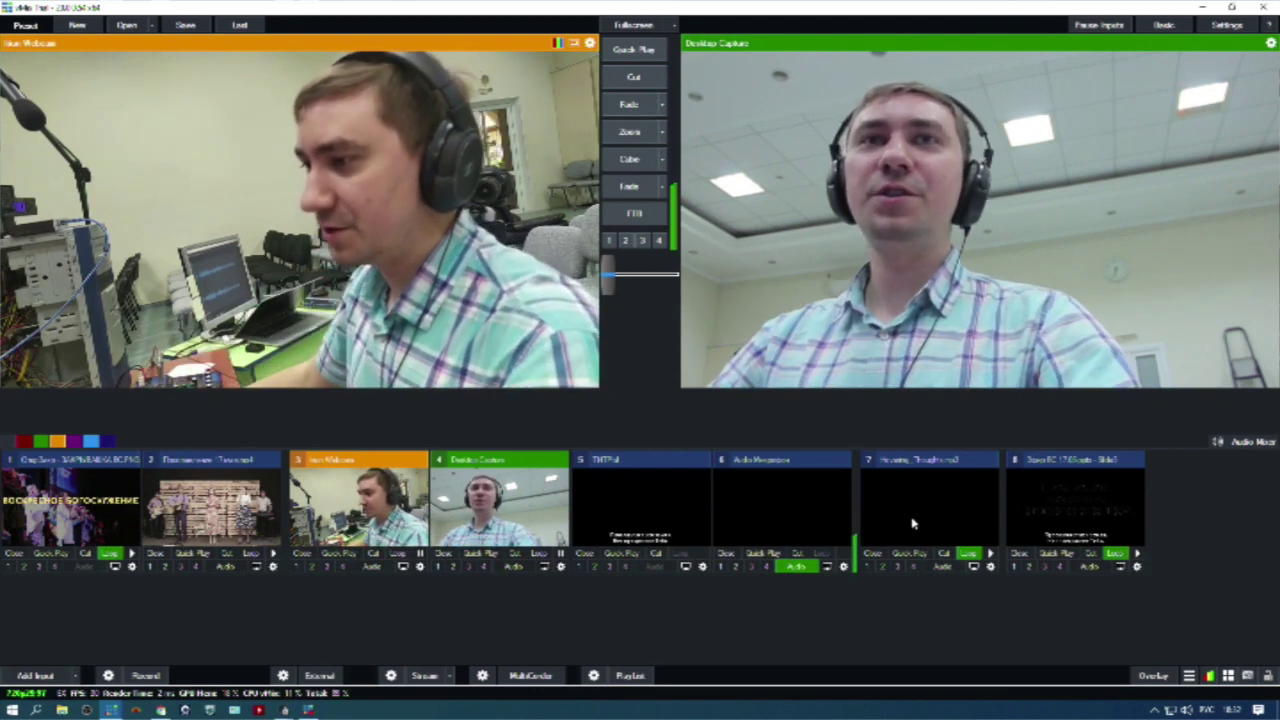
# Collapse the microphone, music and PowerPoint inputs 6, 7 and 8 into narrow strips.
pyautogui.click(757, 459)
pyautogui.click(783, 463)
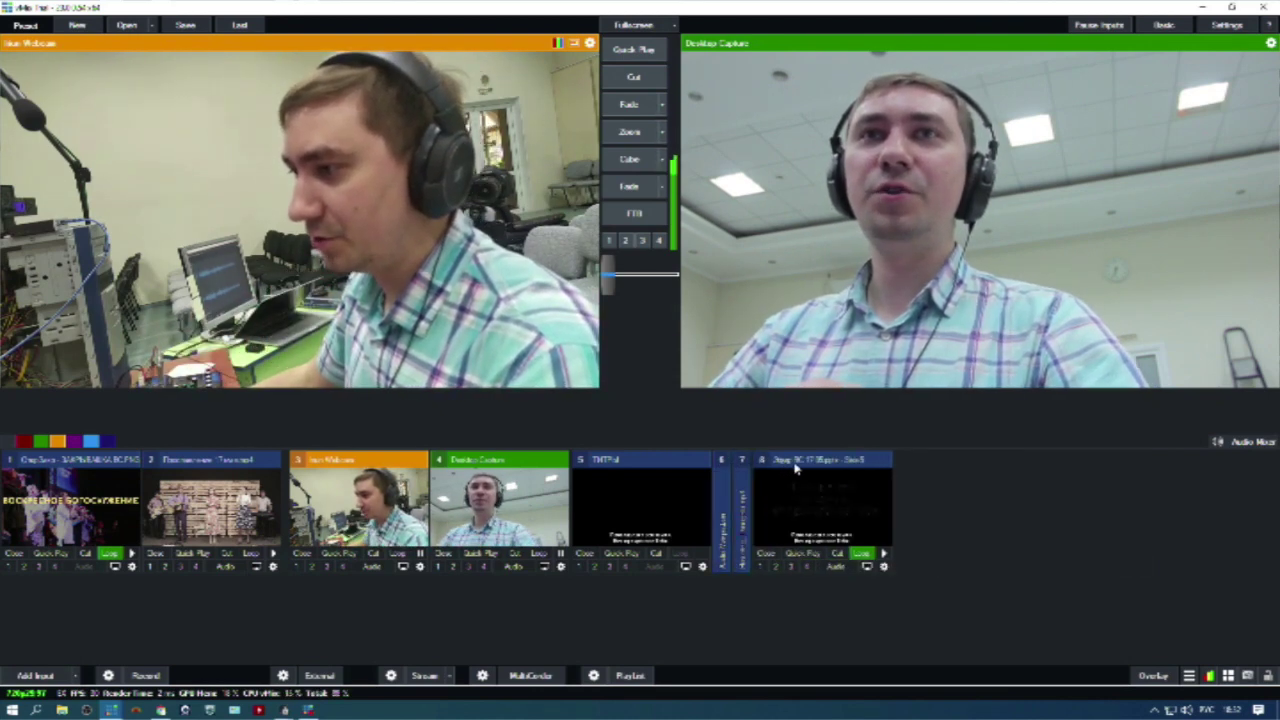
pyautogui.click(790, 463)
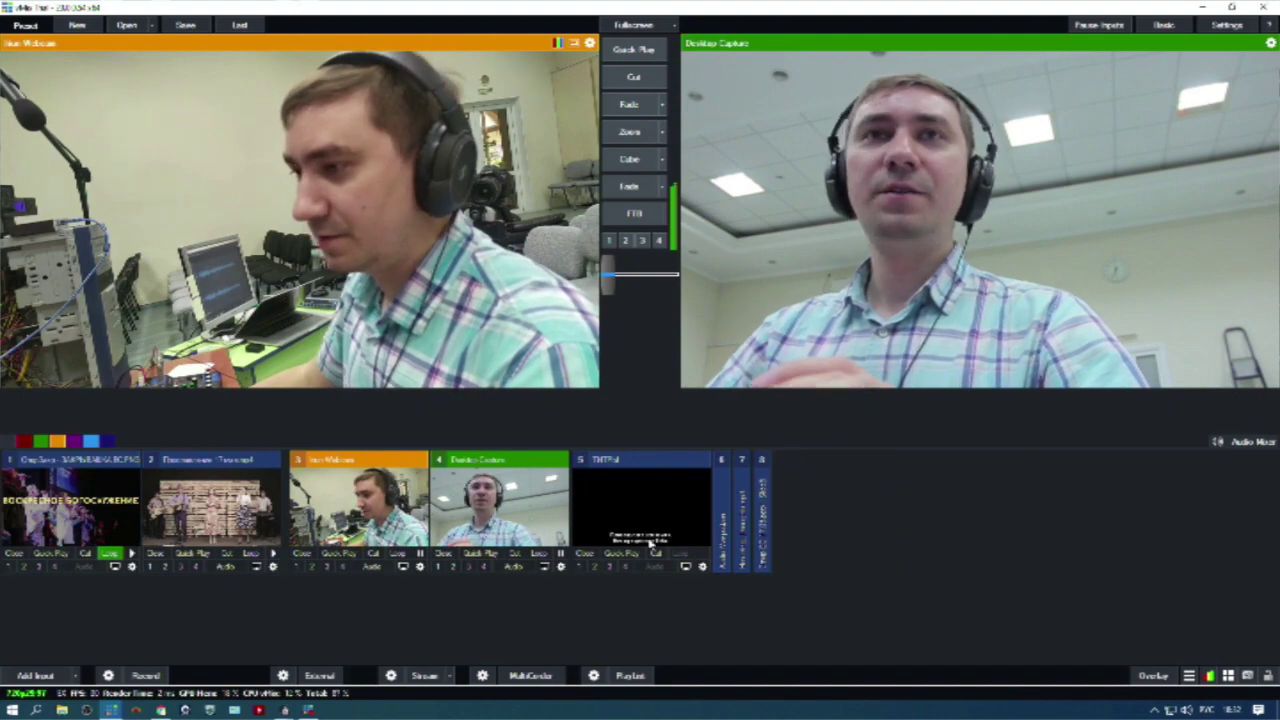
# Preview inputs 5 down to 1 in turn, and bring the ЗАКРЫВАШКА ВС.PNG slideshow to program.
pyautogui.click(640, 505)
pyautogui.click(500, 505)
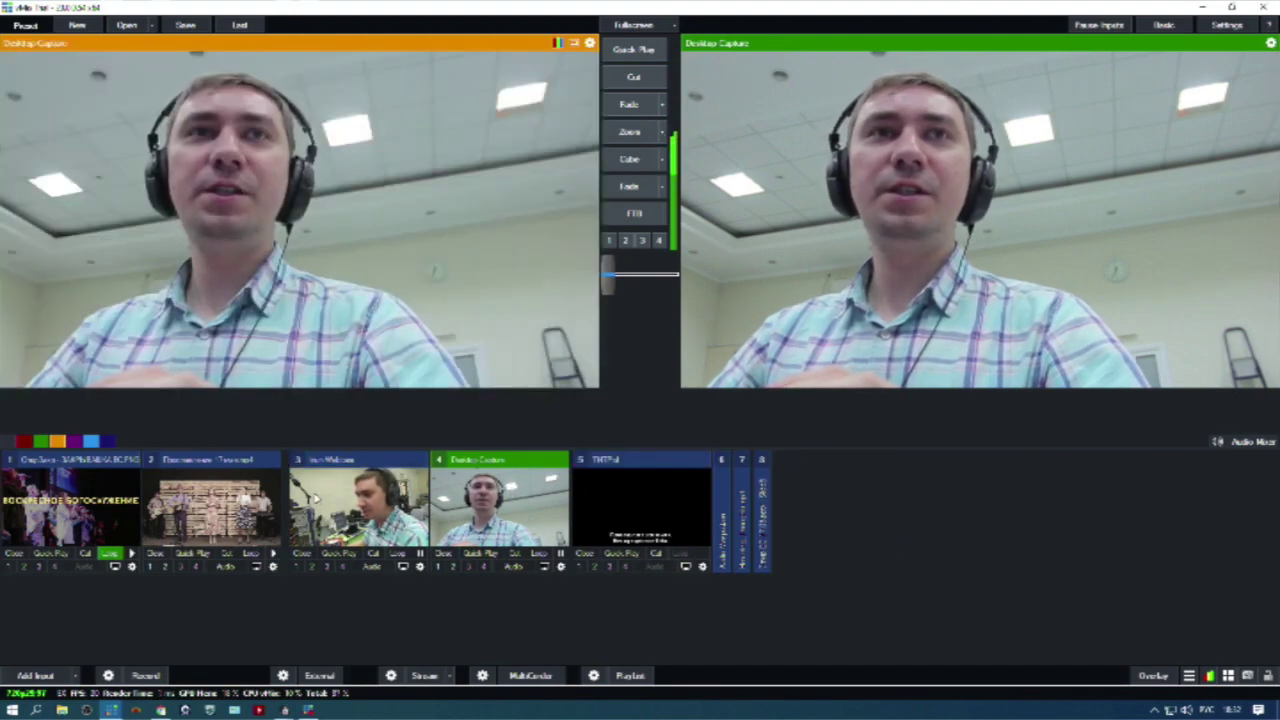
pyautogui.click(360, 505)
pyautogui.click(215, 505)
pyautogui.click(100, 505)
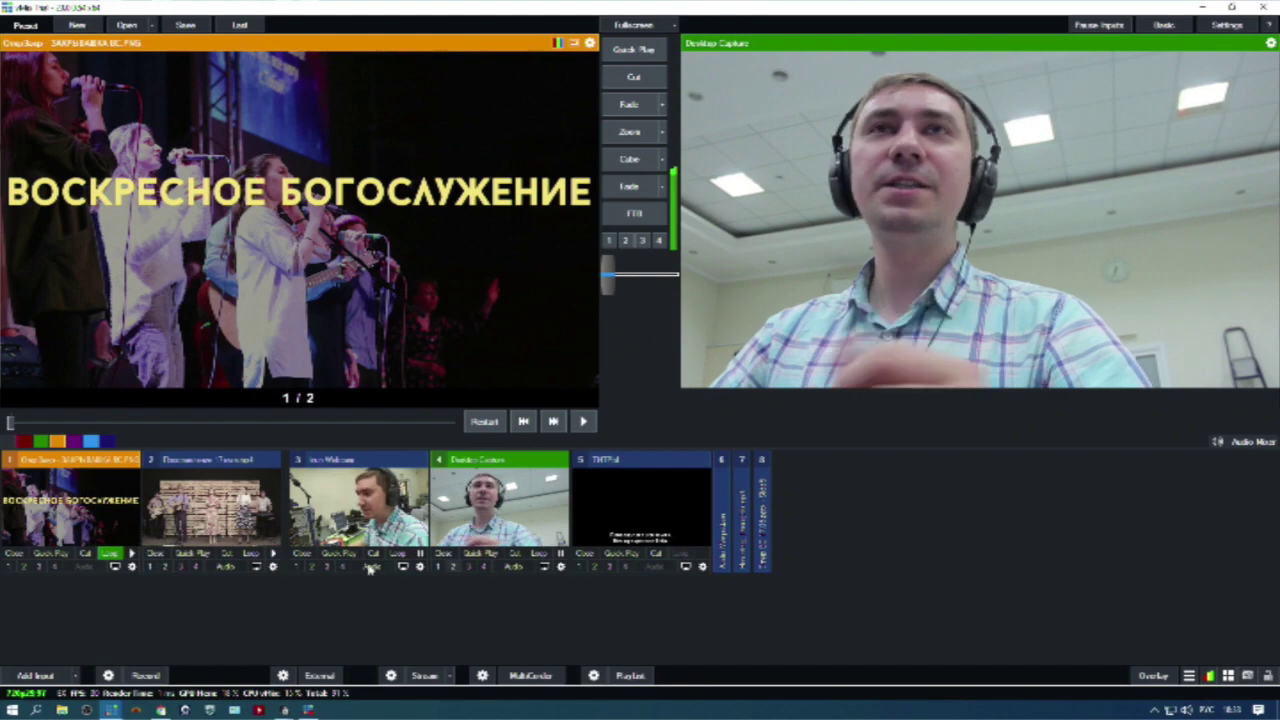
pyautogui.click(632, 52)
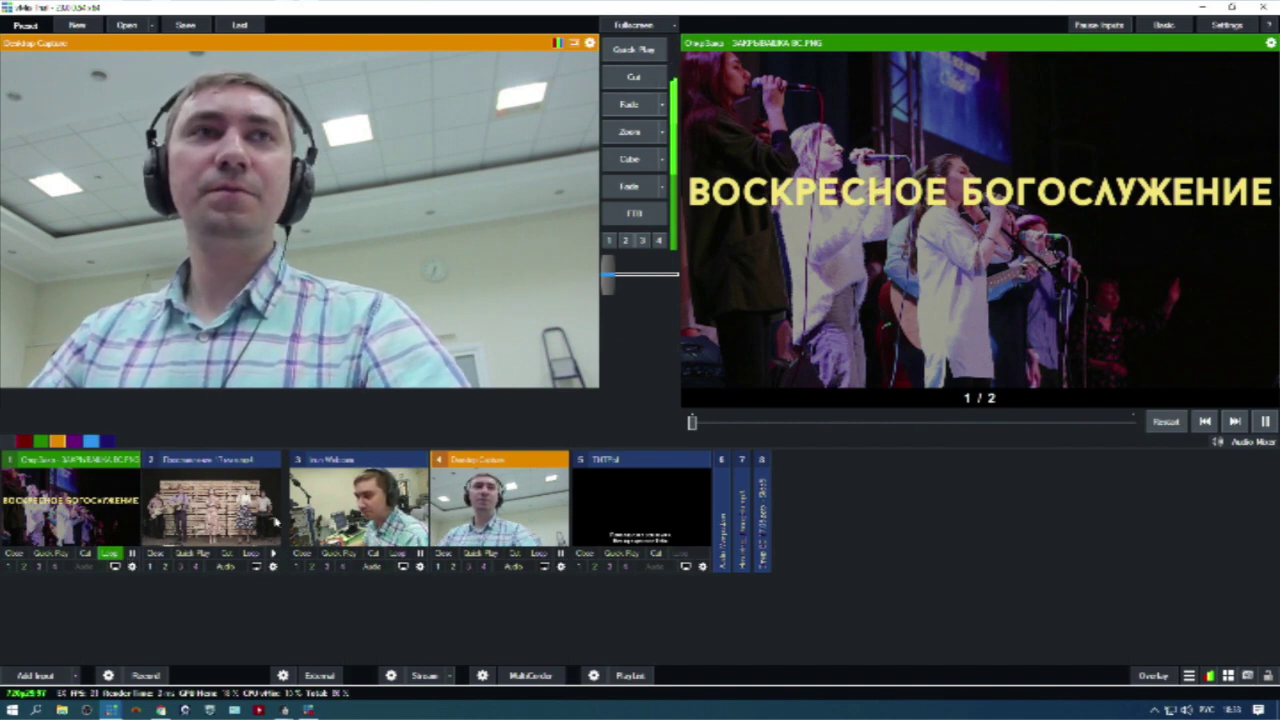
# Preview the collapsed microphone, music and PowerPoint inputs one after another.
pyautogui.click(725, 527)
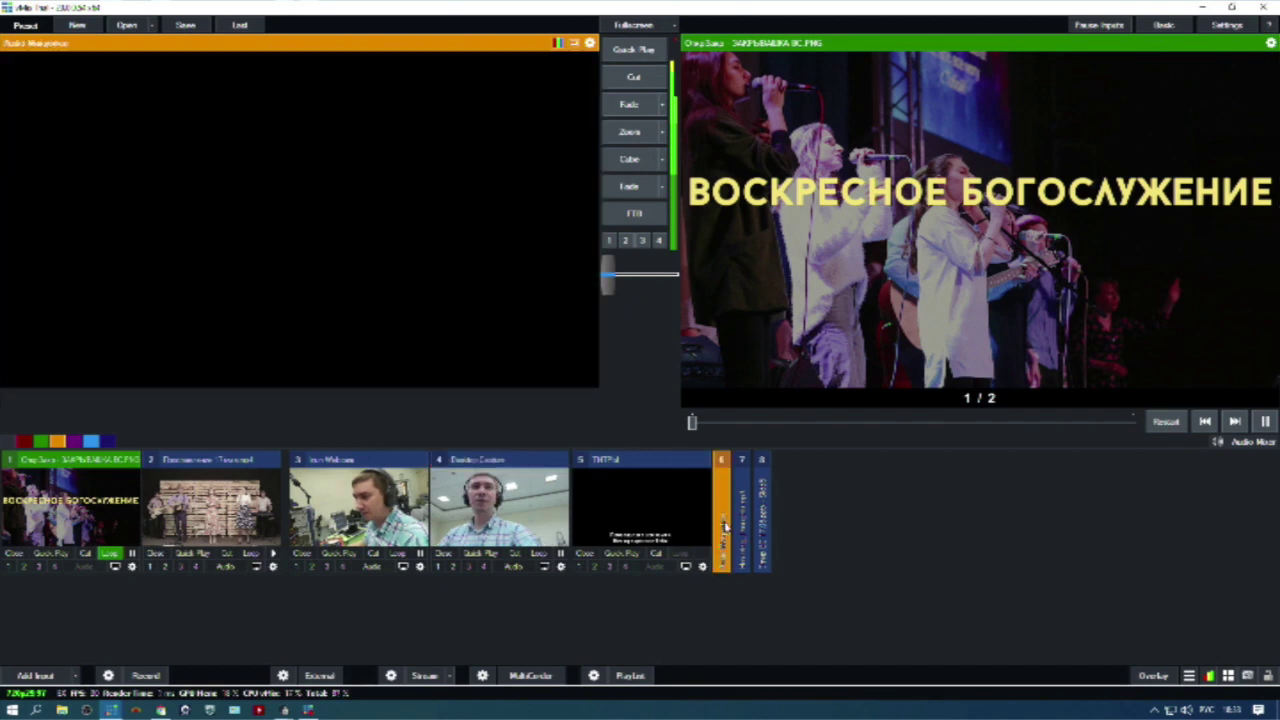
pyautogui.click(741, 515)
pyautogui.click(762, 515)
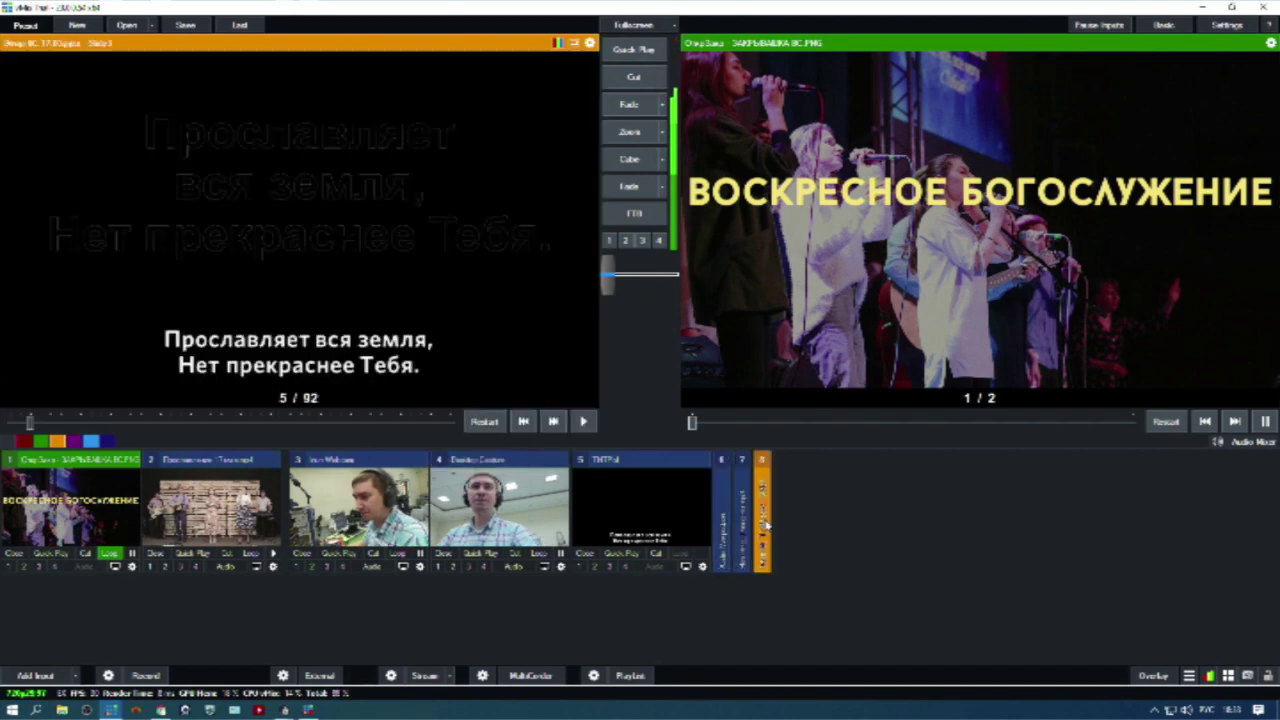
# Put Hovering_Thoughts.mp3 in preview, pause it and rewind it to the start.
pyautogui.click(741, 515)
pyautogui.click(583, 421)
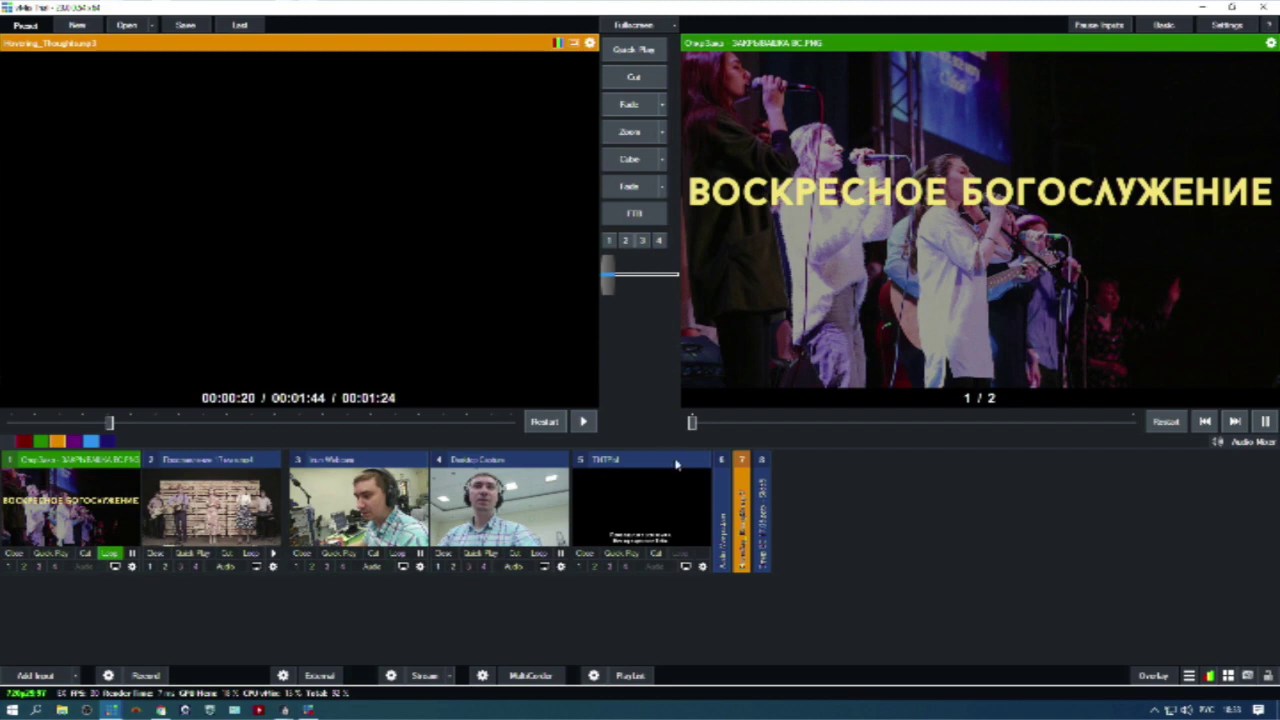
pyautogui.click(14, 423)
pyautogui.click(4, 424)
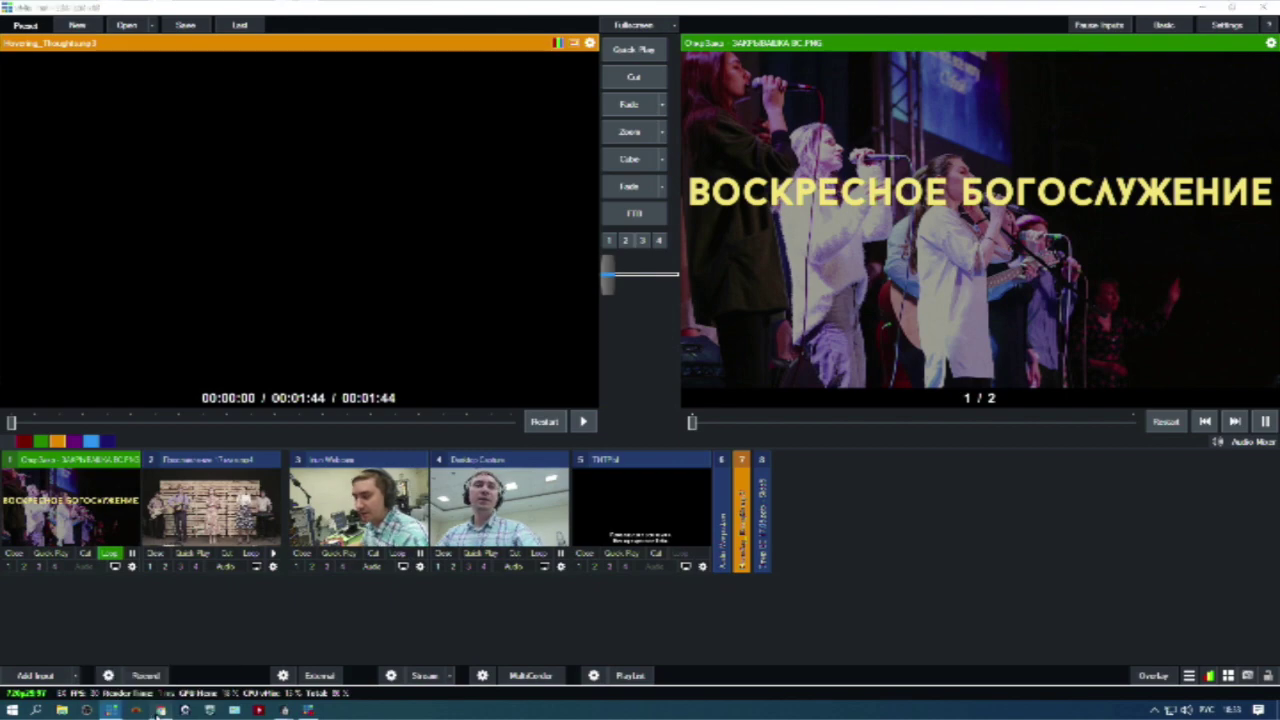
# Switch to the browser, open YouTube Studio for the Guitar Helper channel and start creating a live broadcast.
pyautogui.click(158, 711)
pyautogui.click(591, 15)
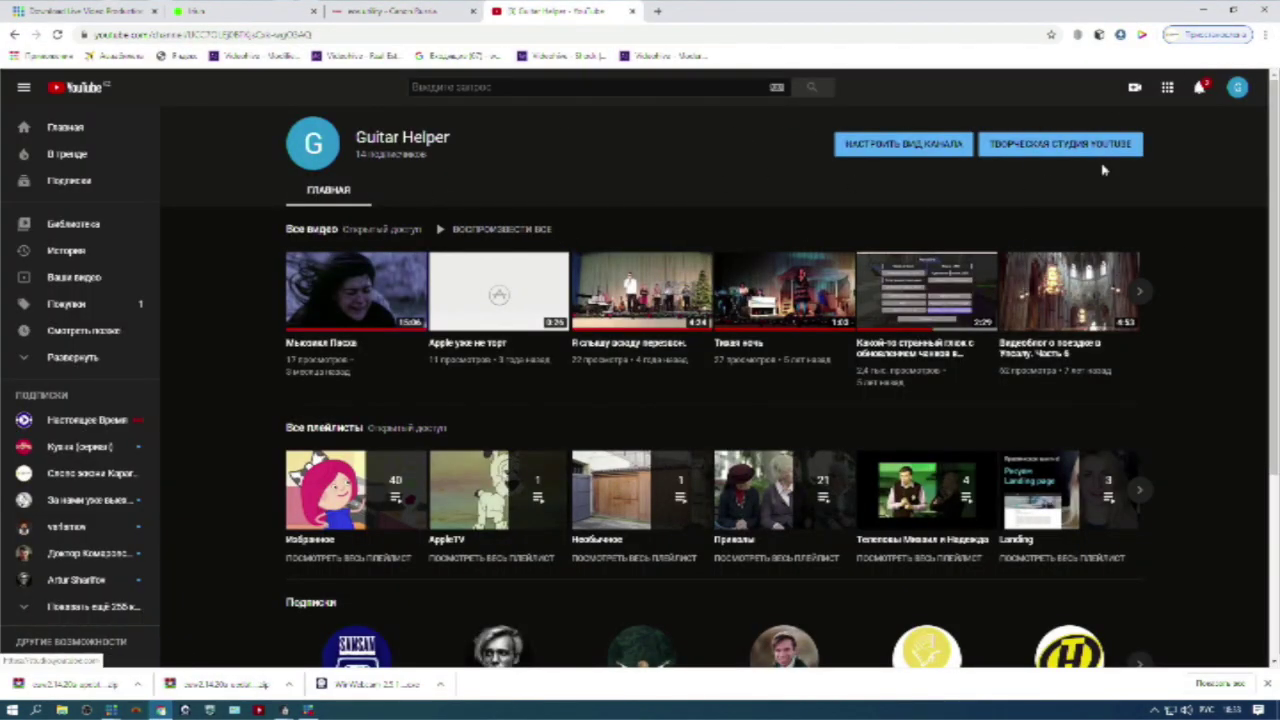
pyautogui.click(1240, 89)
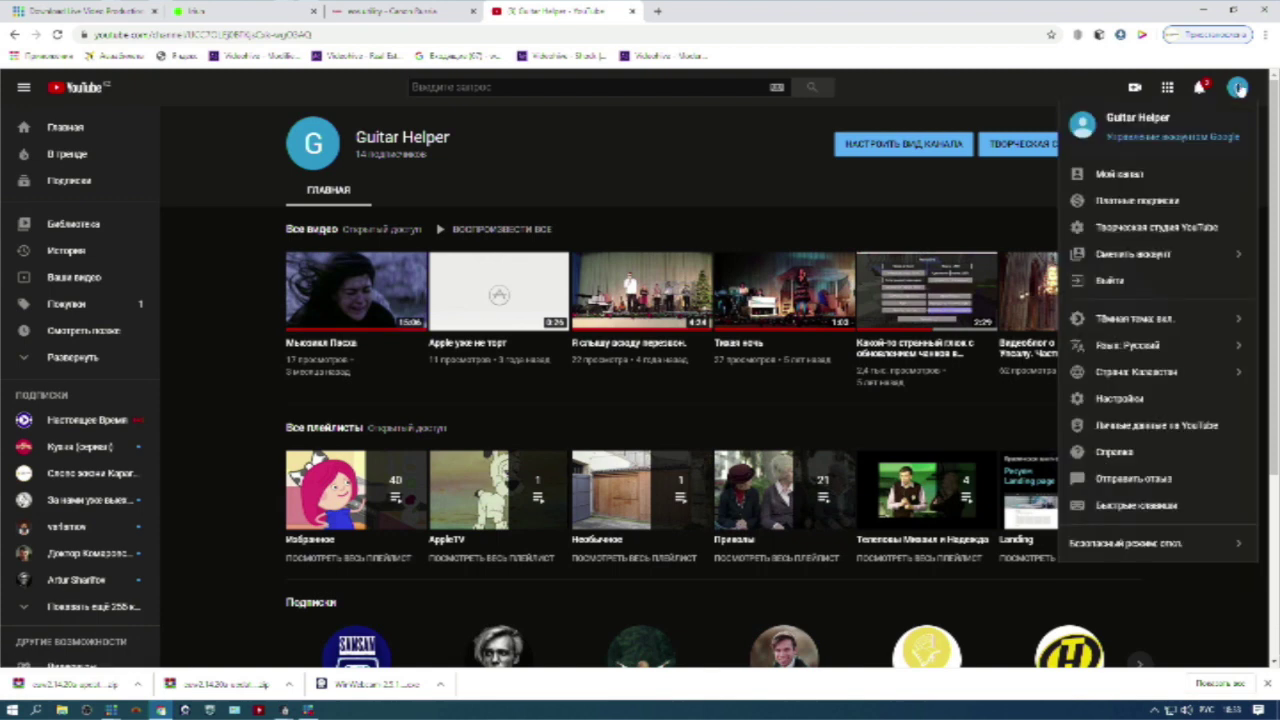
pyautogui.click(1137, 228)
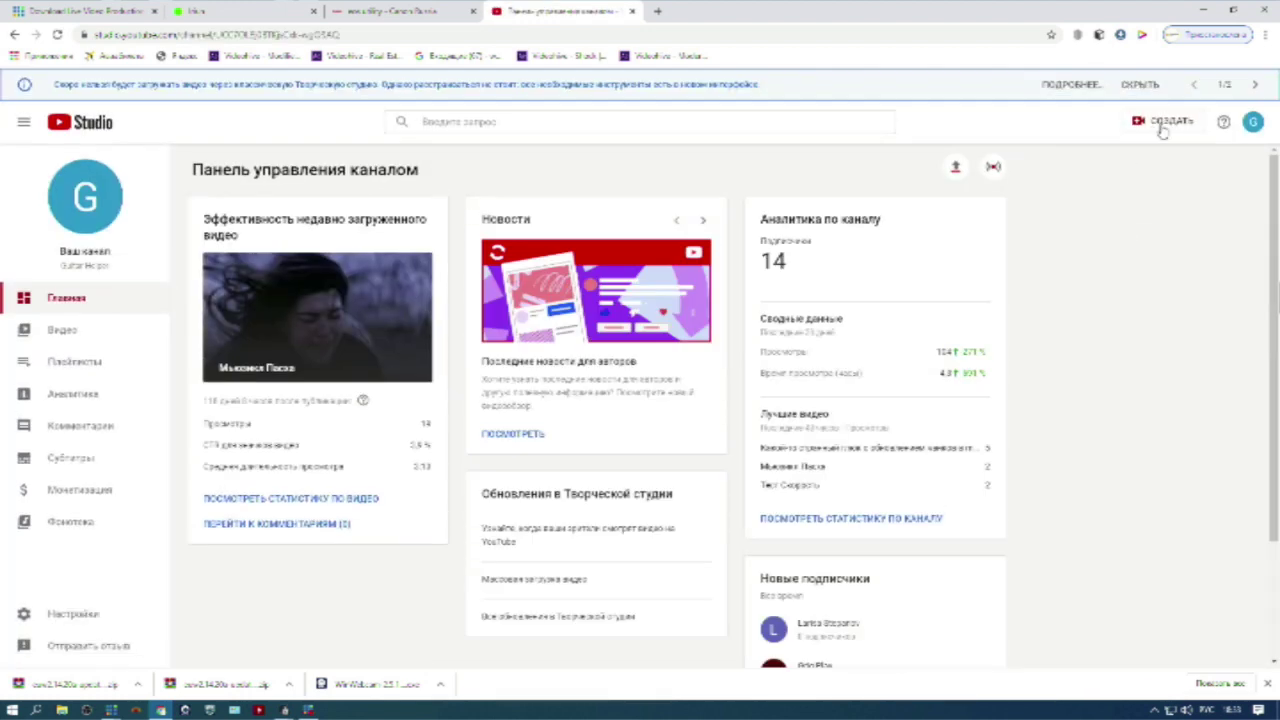
pyautogui.click(1166, 122)
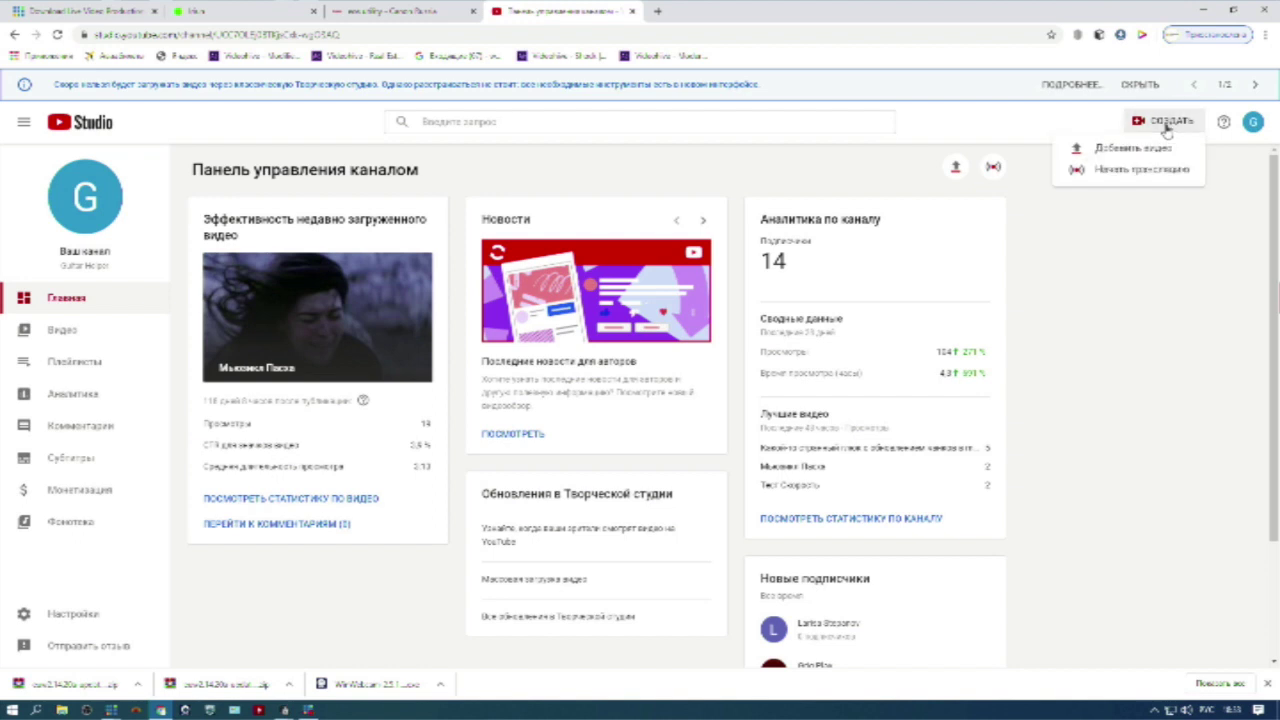
pyautogui.click(1142, 176)
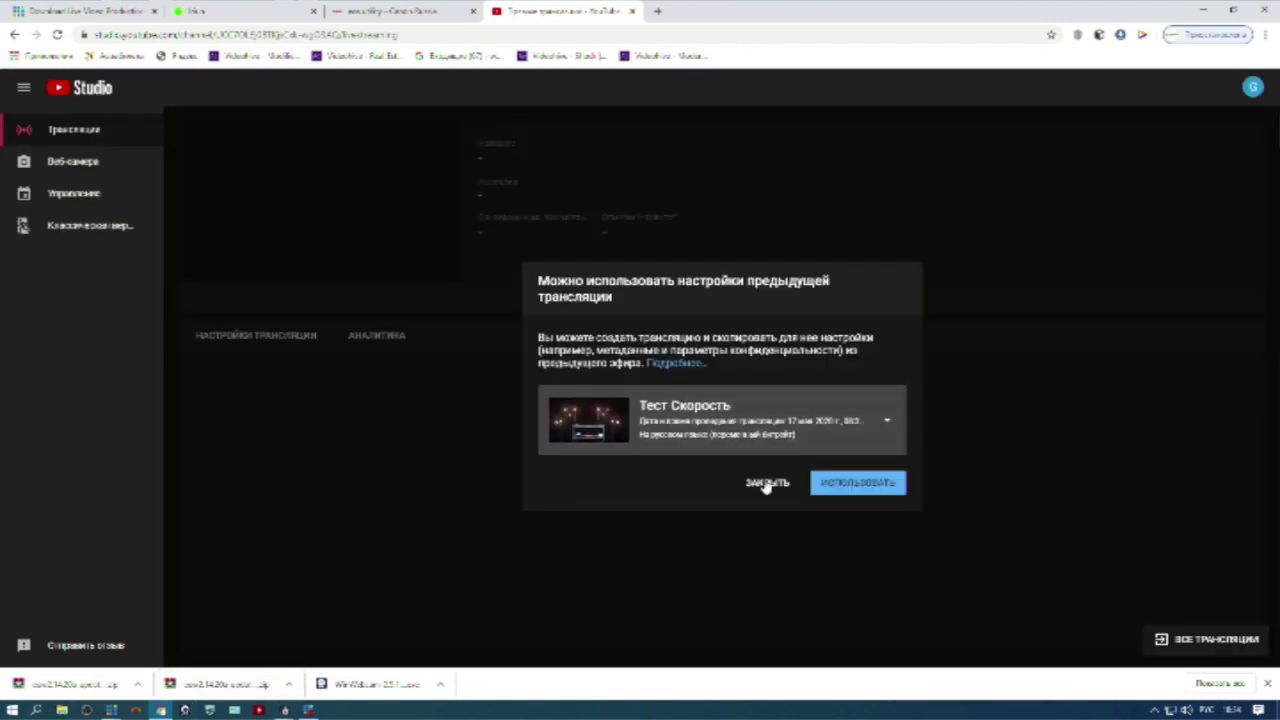
# Decline reusing the previous broadcast's settings, keep the new broadcast's access public and title it "Служение 17 мая 10:00".
pyautogui.click(766, 484)
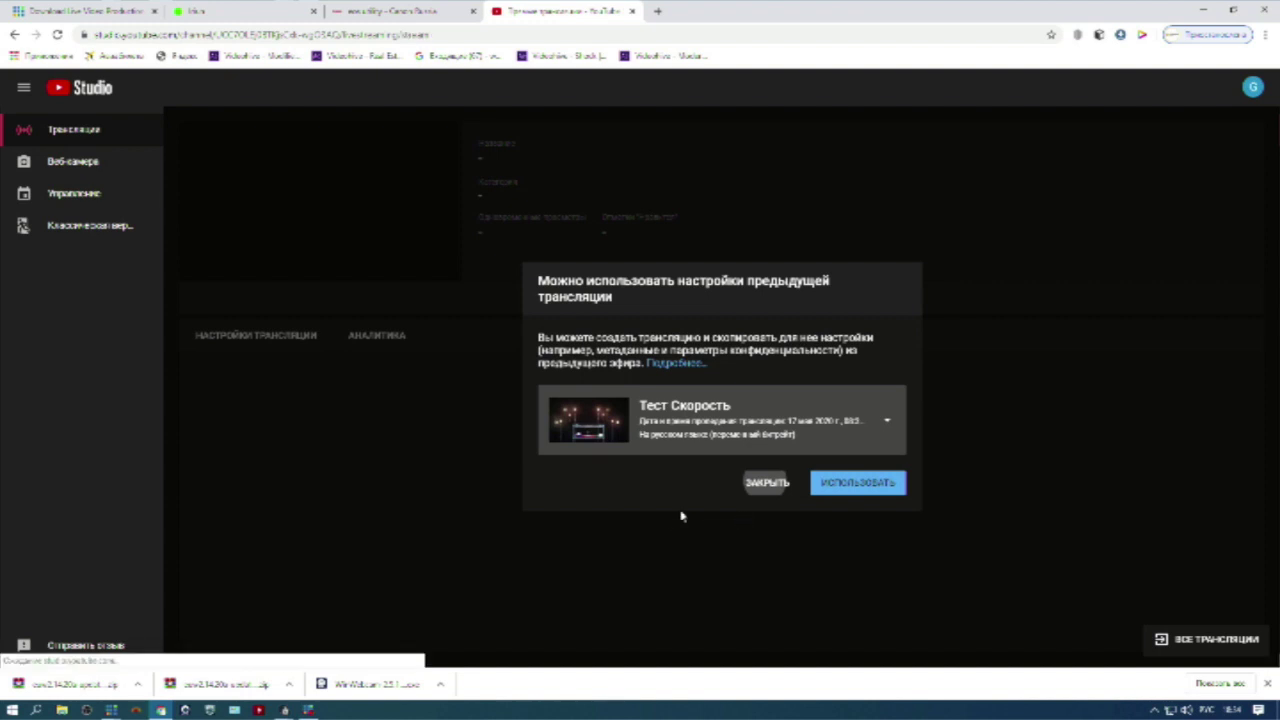
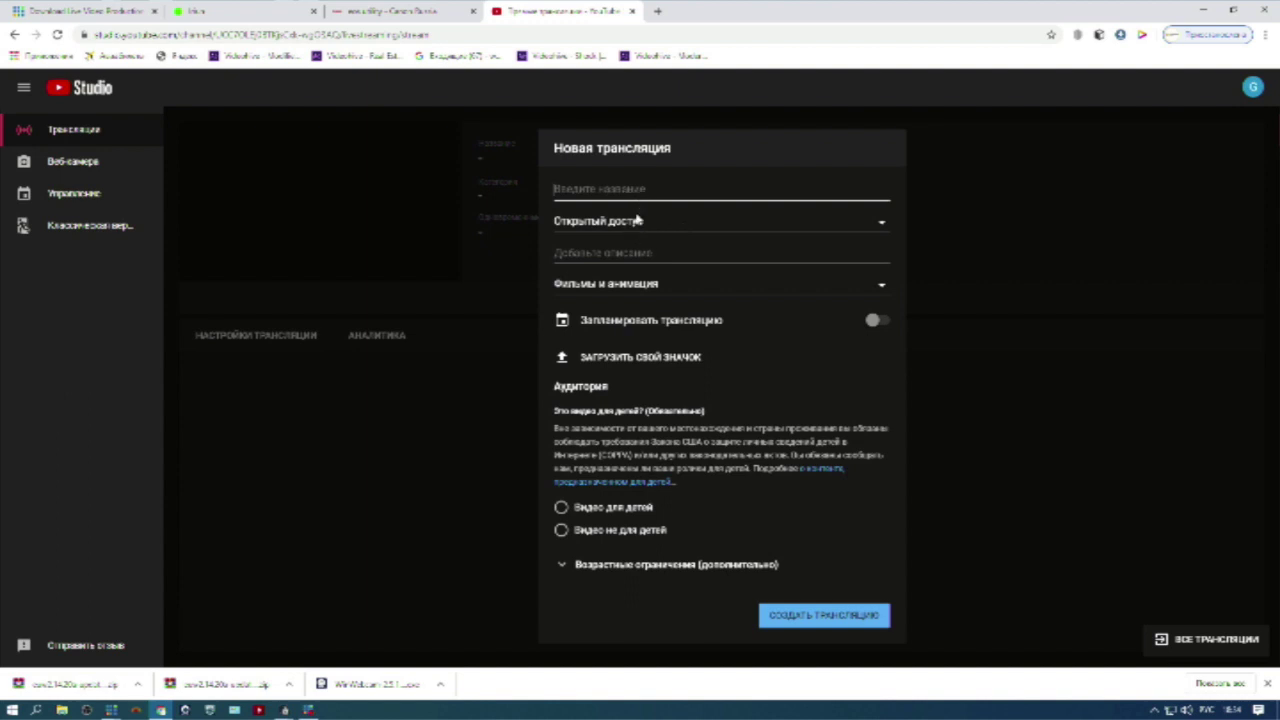
pyautogui.click(631, 224)
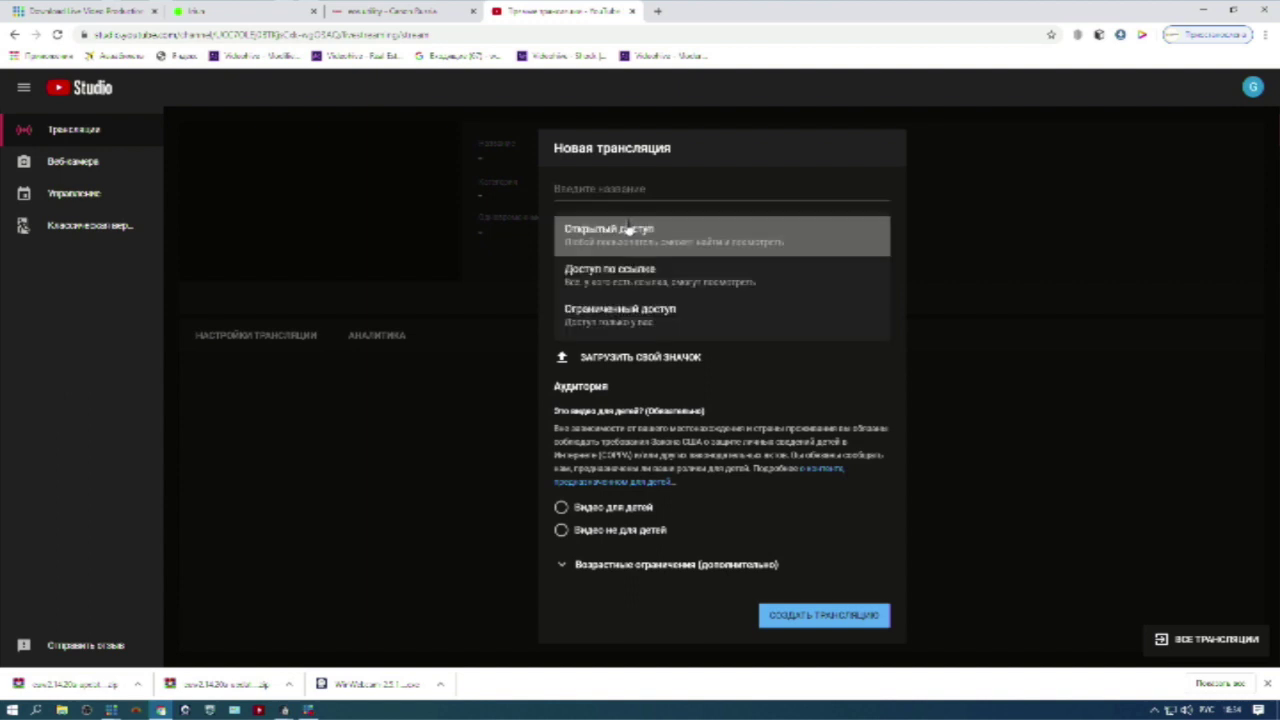
pyautogui.click(628, 228)
pyautogui.click(612, 192)
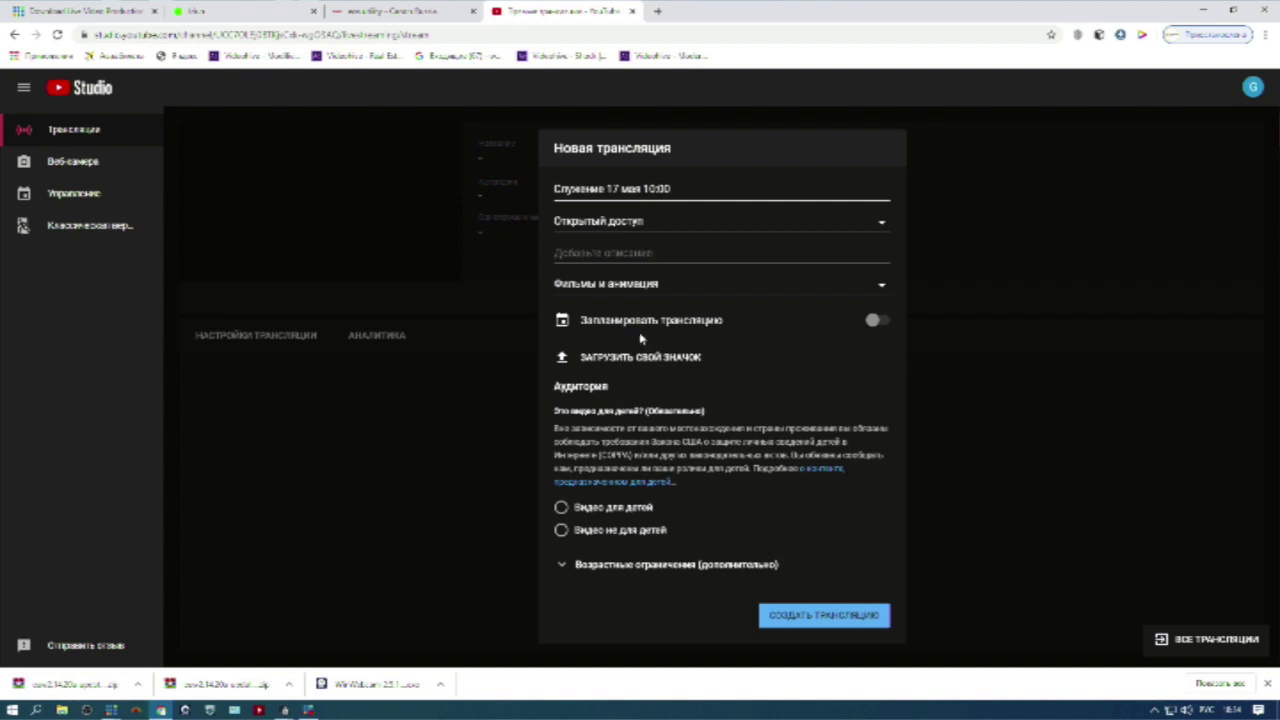
# Enable scheduling, change the title to "Служение 20 мая 10:00", and schedule the broadcast for 20 May at 10:00.
pyautogui.click(875, 322)
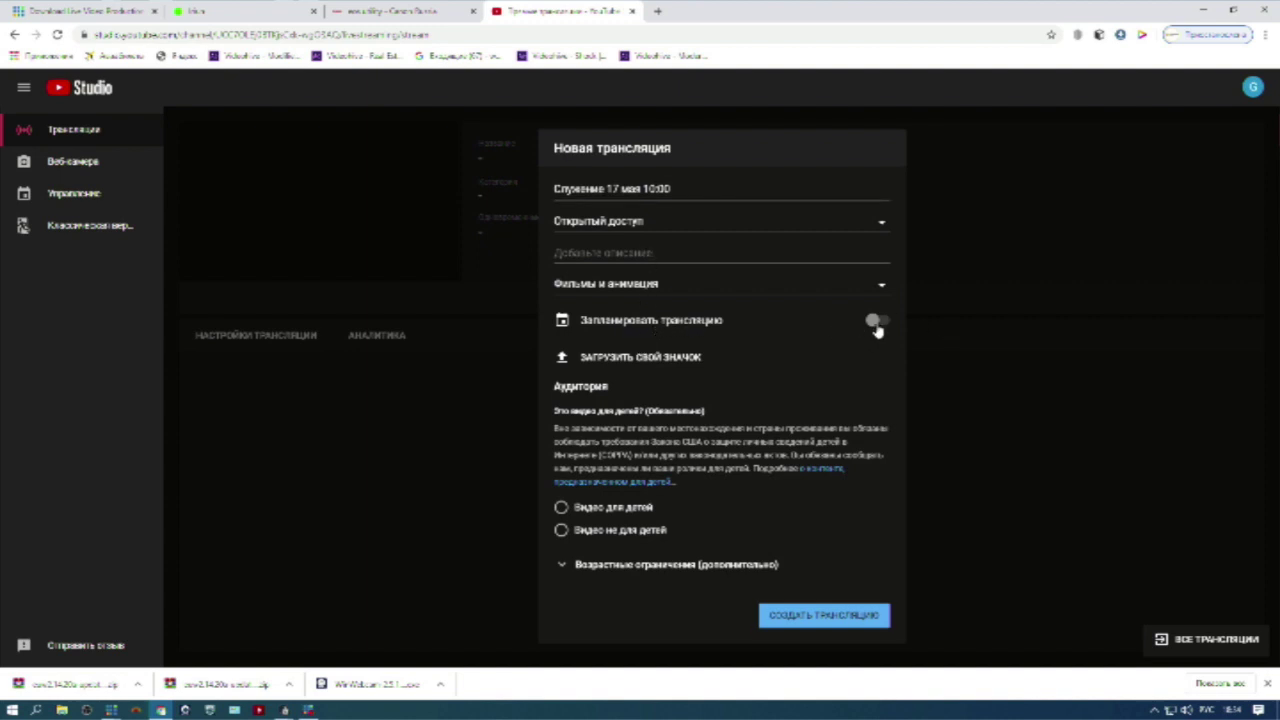
pyautogui.click(614, 172)
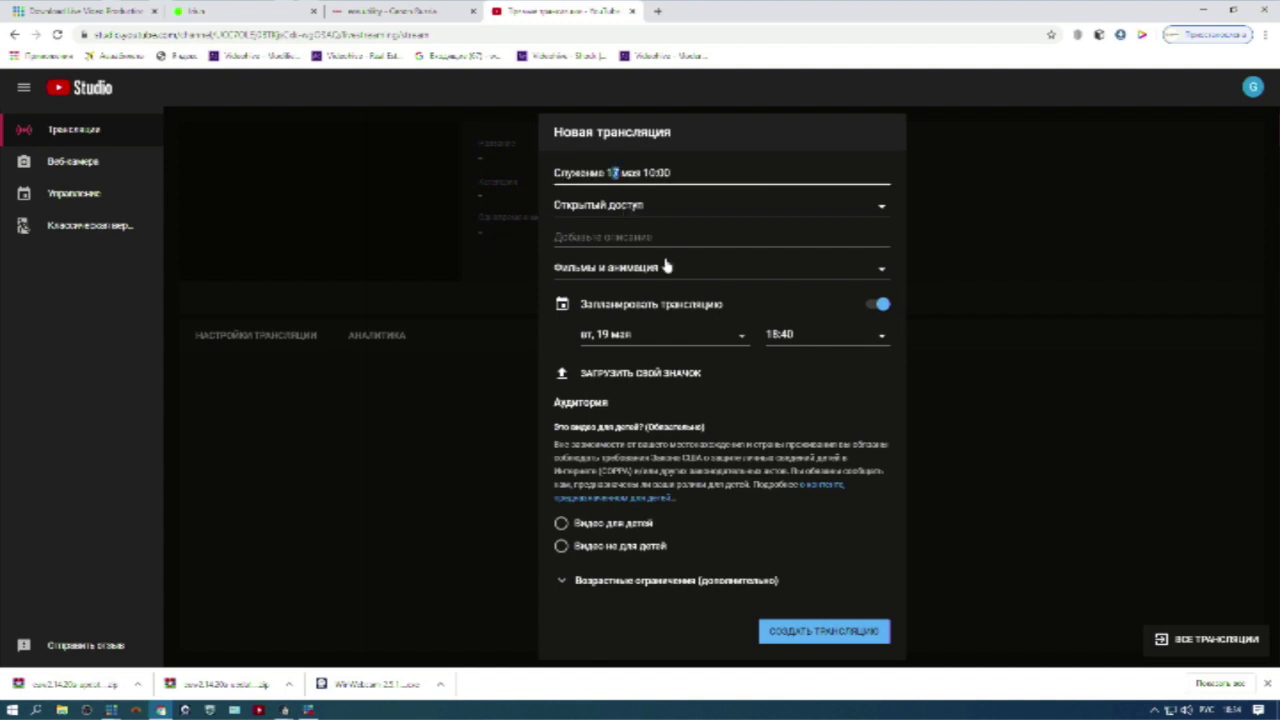
pyautogui.click(650, 341)
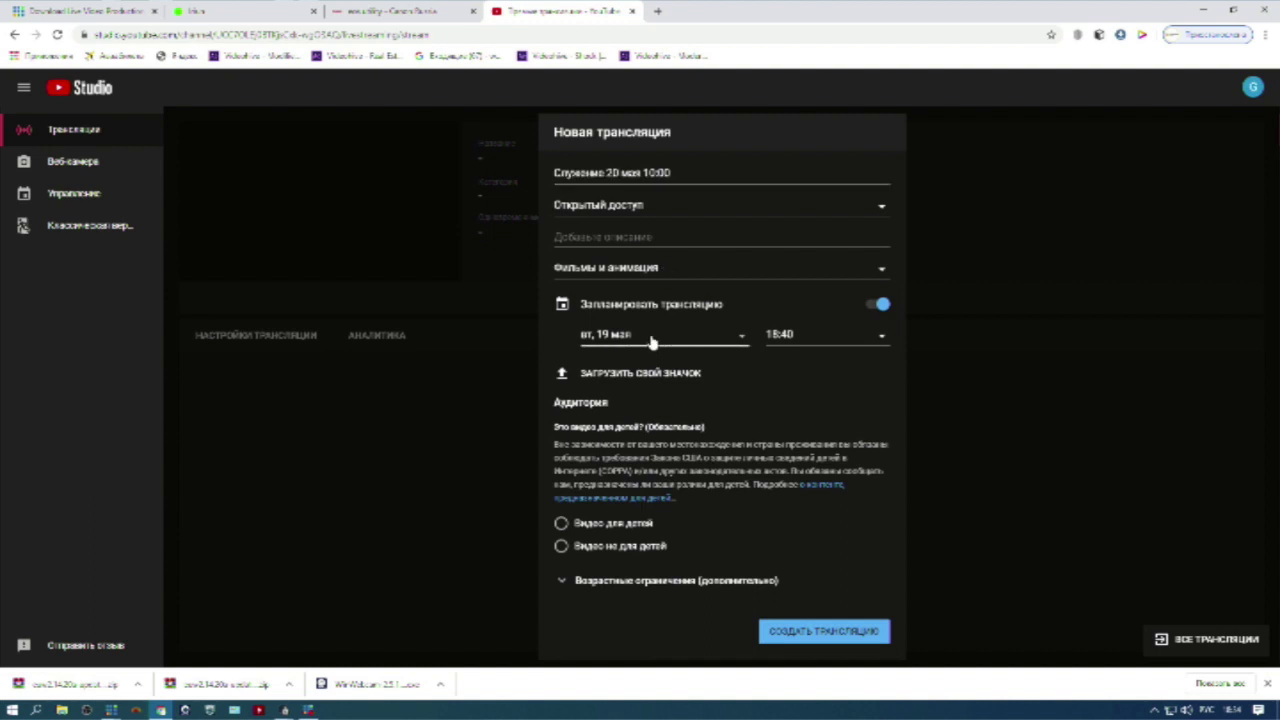
pyautogui.click(680, 513)
pyautogui.click(820, 340)
pyautogui.scroll(11, 855, 346)
pyautogui.scroll(15, 855, 346)
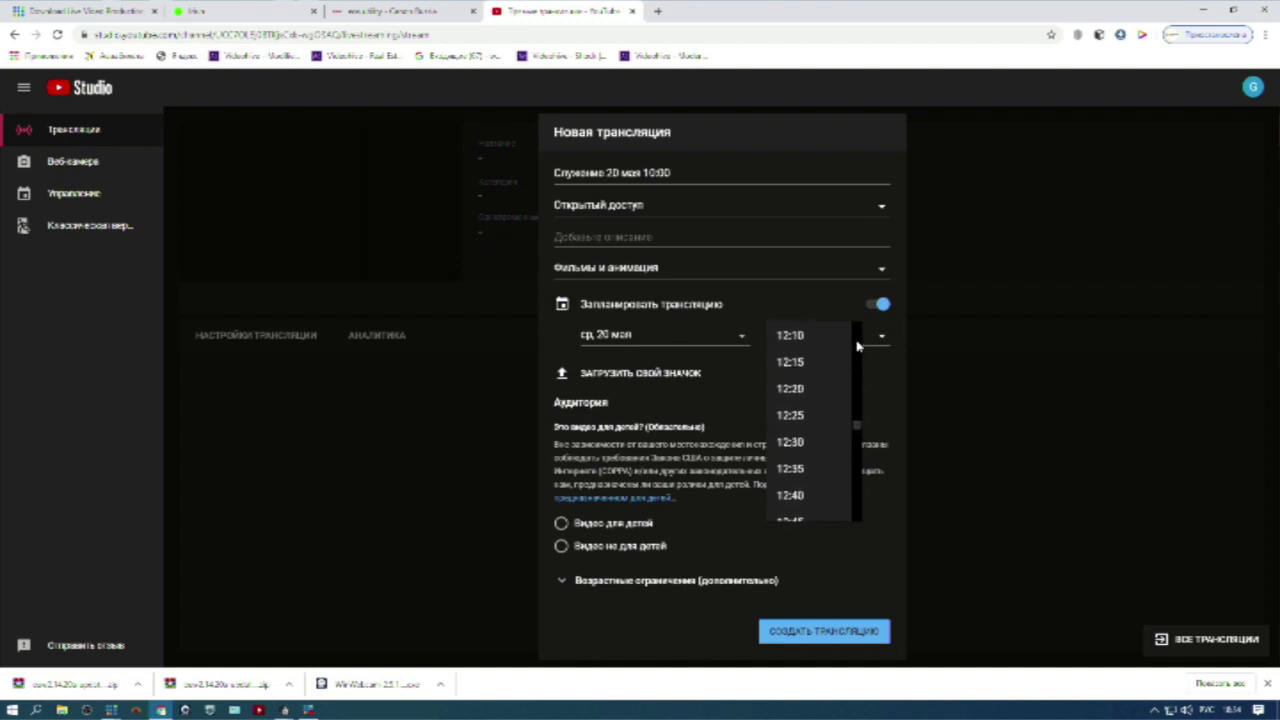
pyautogui.scroll(2, 855, 346)
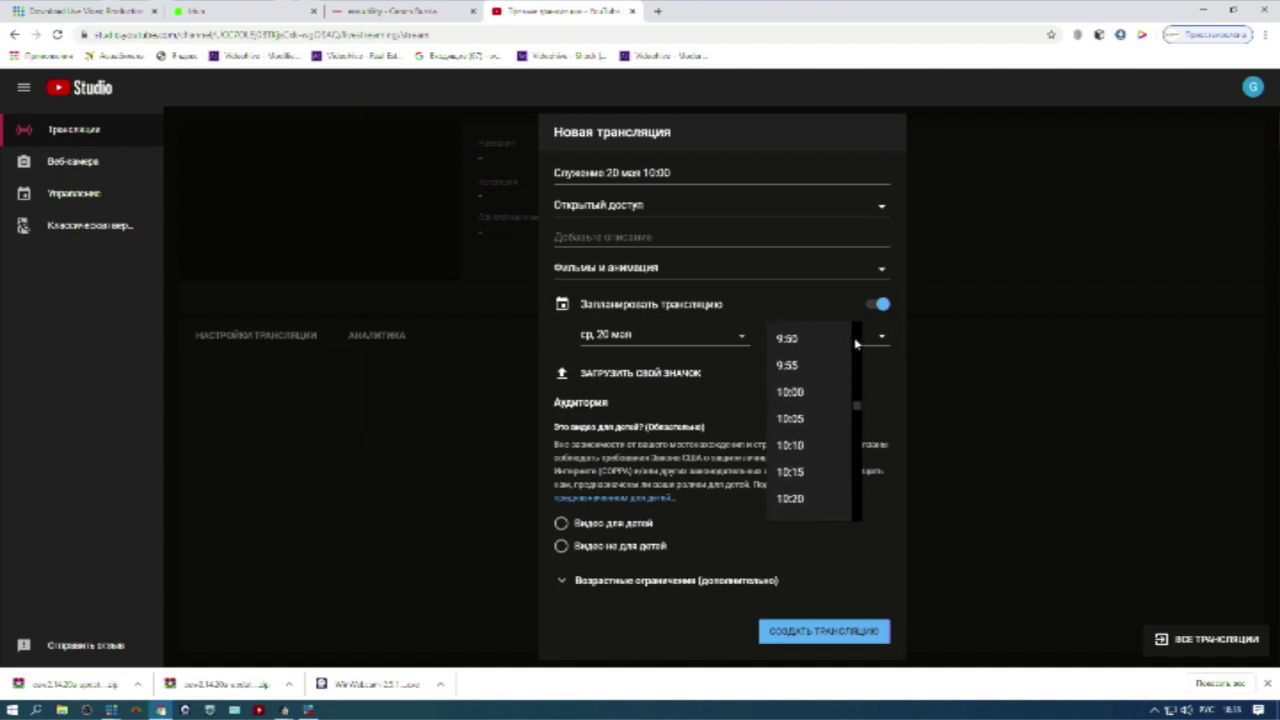
pyautogui.click(813, 369)
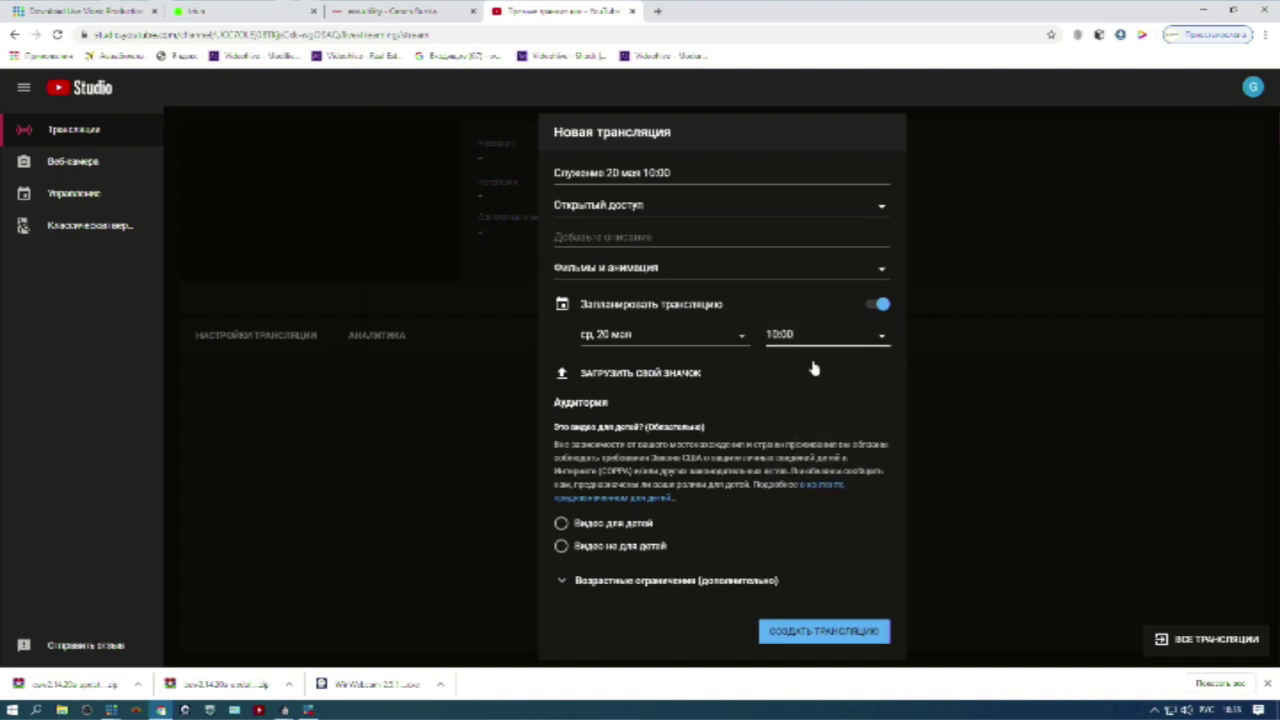
# Upload the ОСНОВНОЙ ВС image from the opener and closer folder on the desktop as the broadcast's custom thumbnail.
pyautogui.click(666, 379)
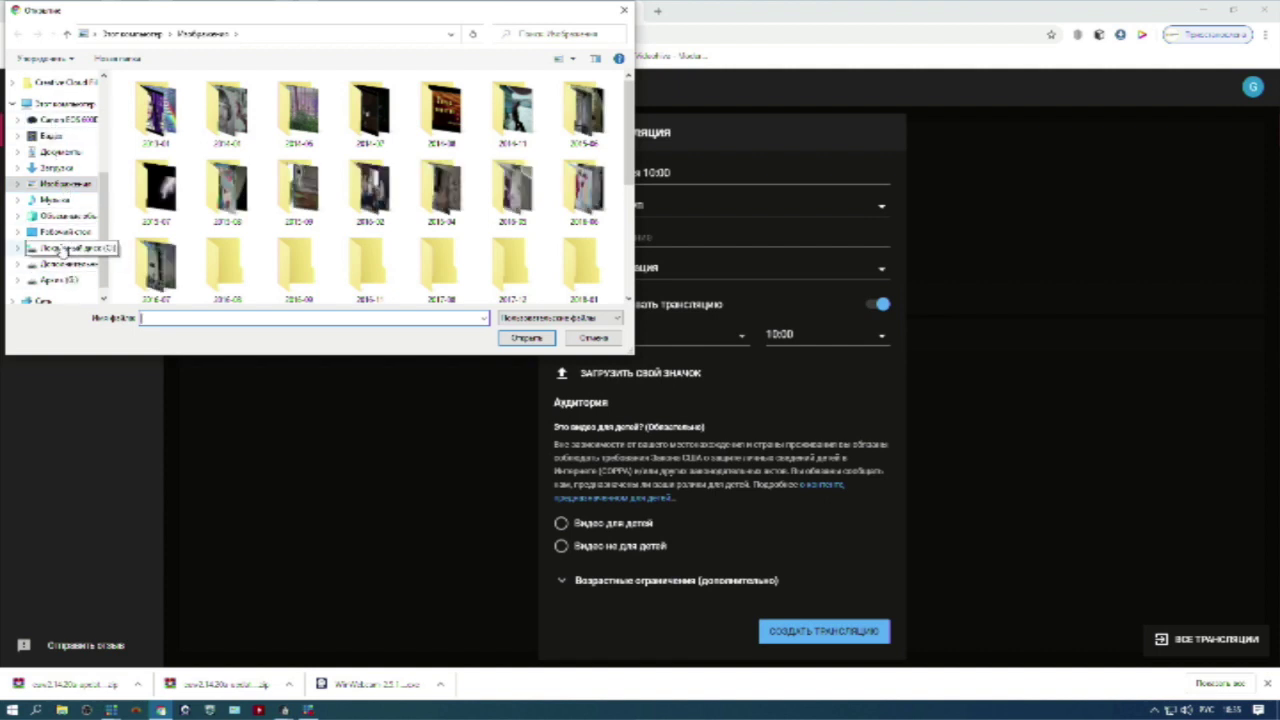
pyautogui.click(65, 231)
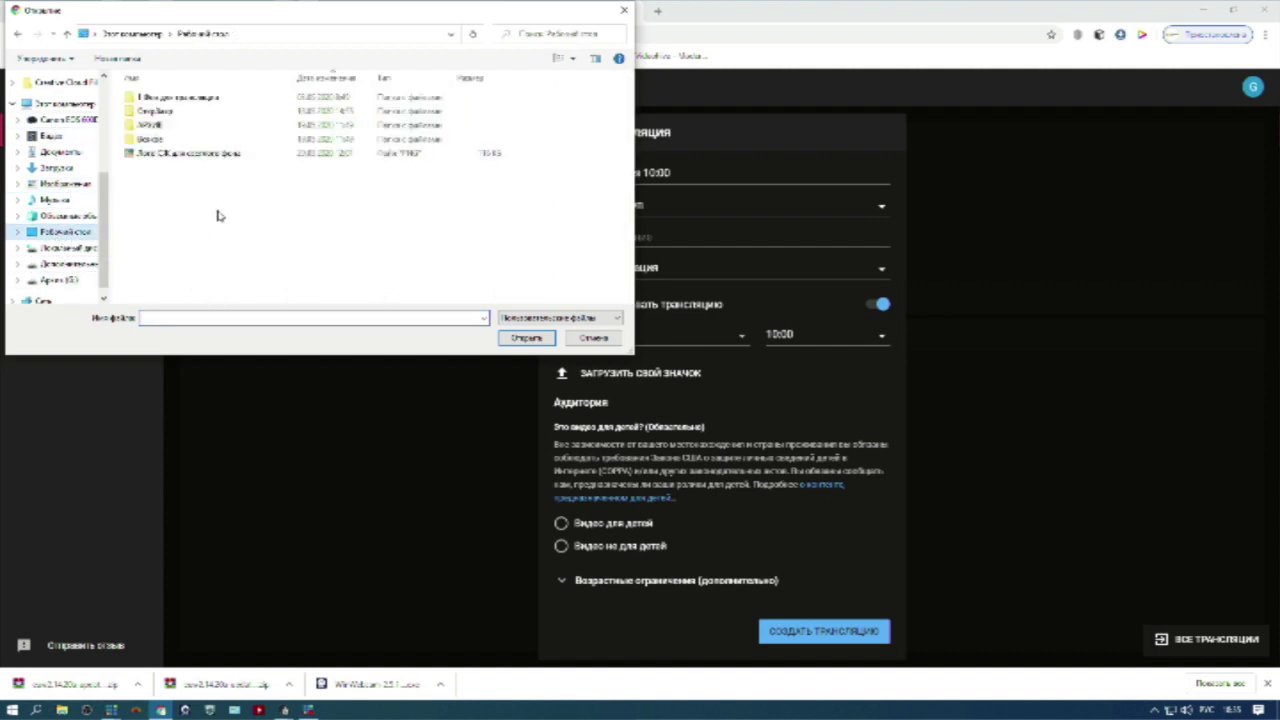
pyautogui.doubleClick(168, 113)
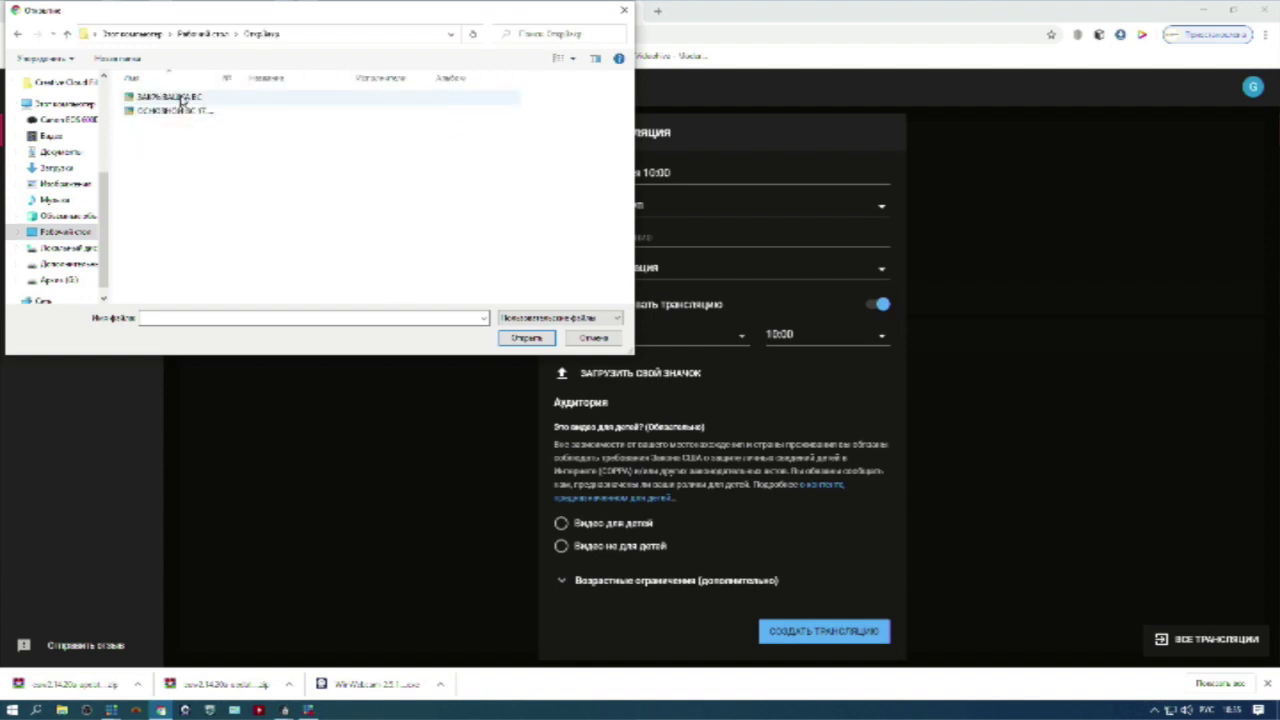
pyautogui.click(177, 112)
pyautogui.doubleClick(177, 112)
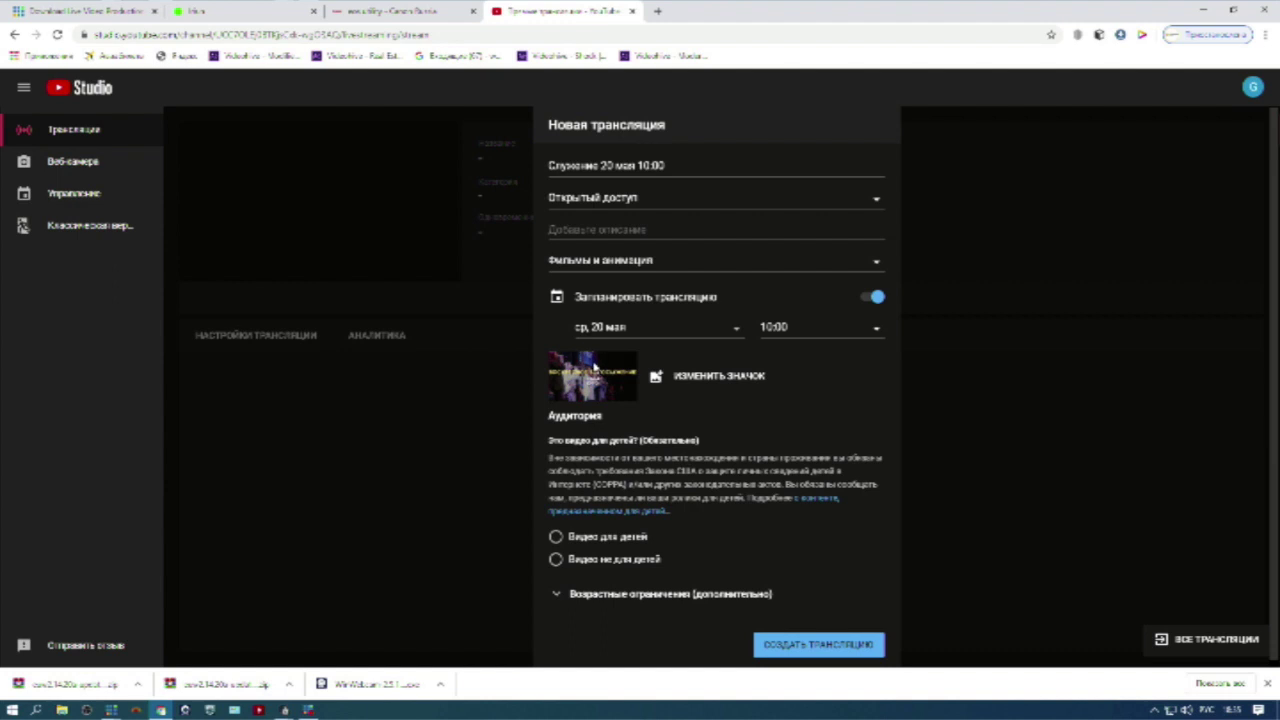
# Mark the video as not made for children, check the age restriction options and create the broadcast.
pyautogui.scroll(-1, 684, 506)
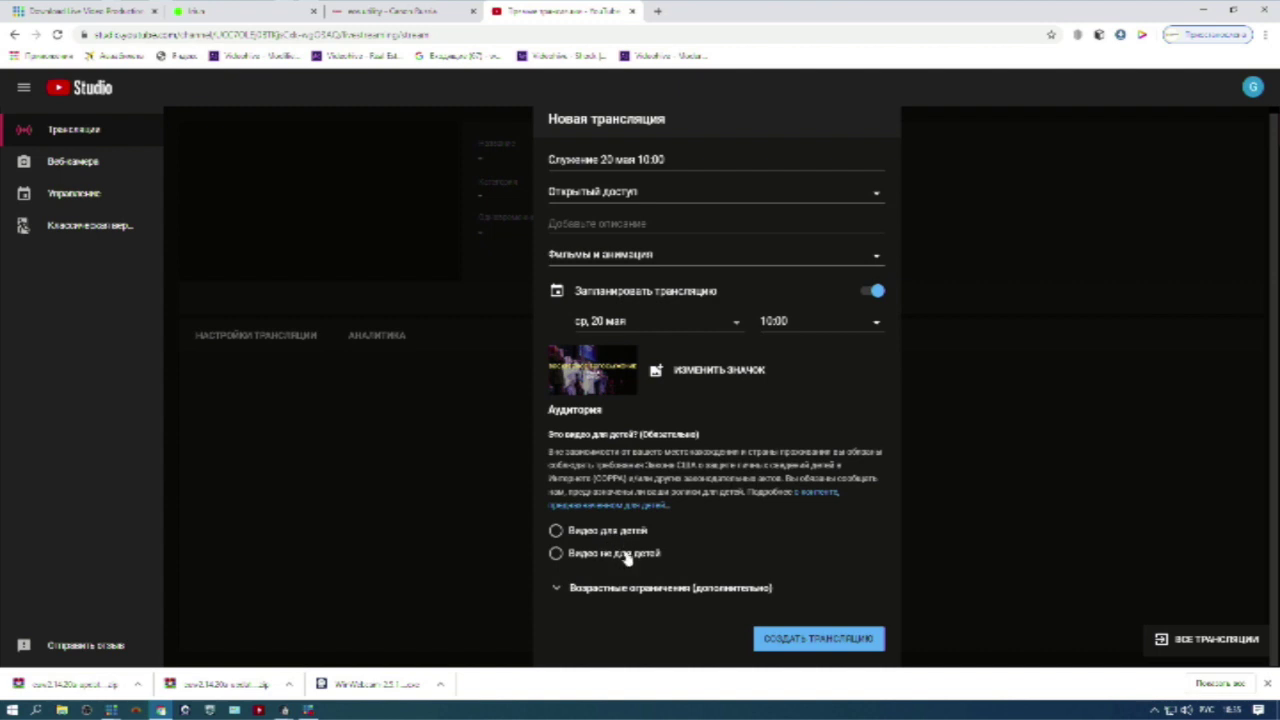
pyautogui.click(622, 590)
pyautogui.scroll(-2, 660, 580)
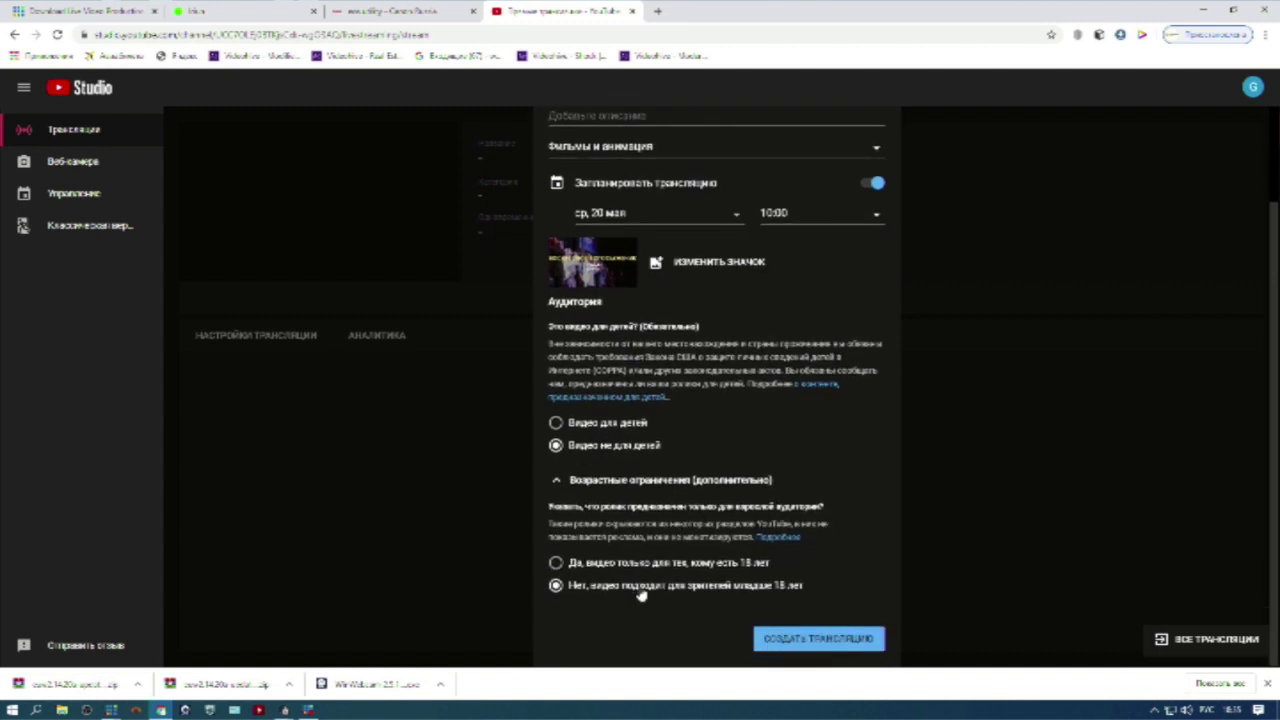
pyautogui.click(601, 479)
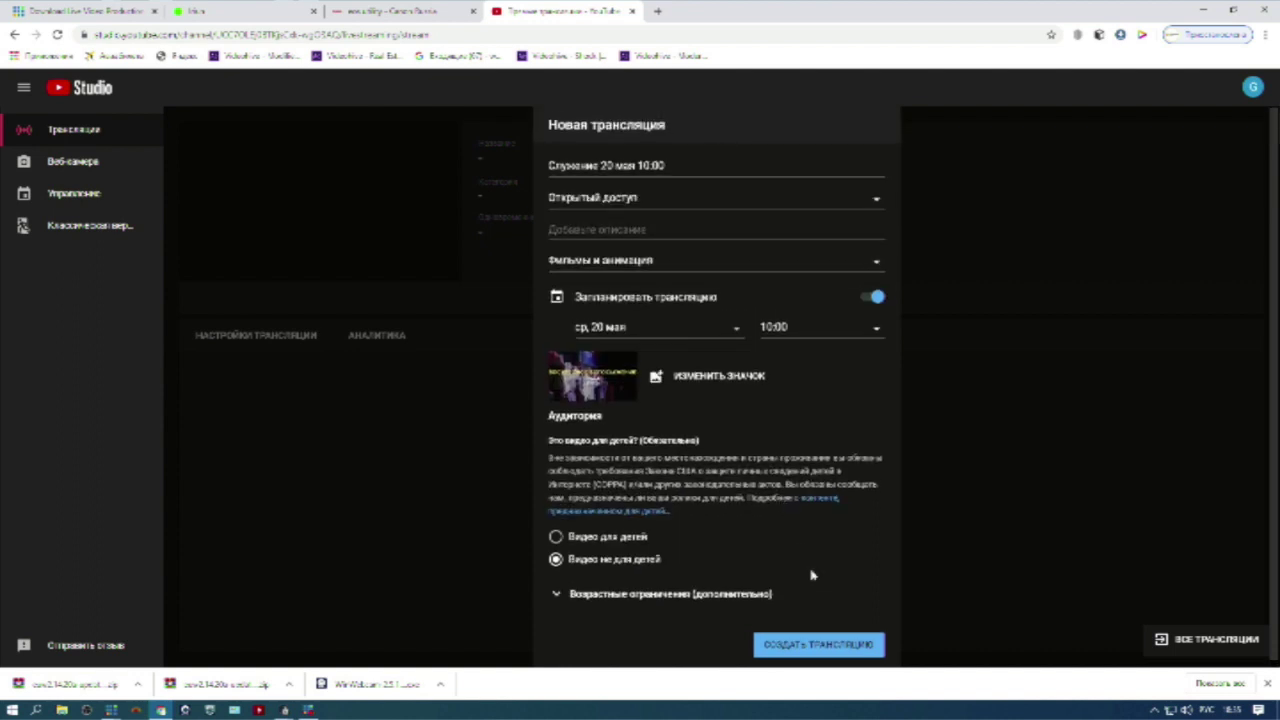
pyautogui.click(818, 645)
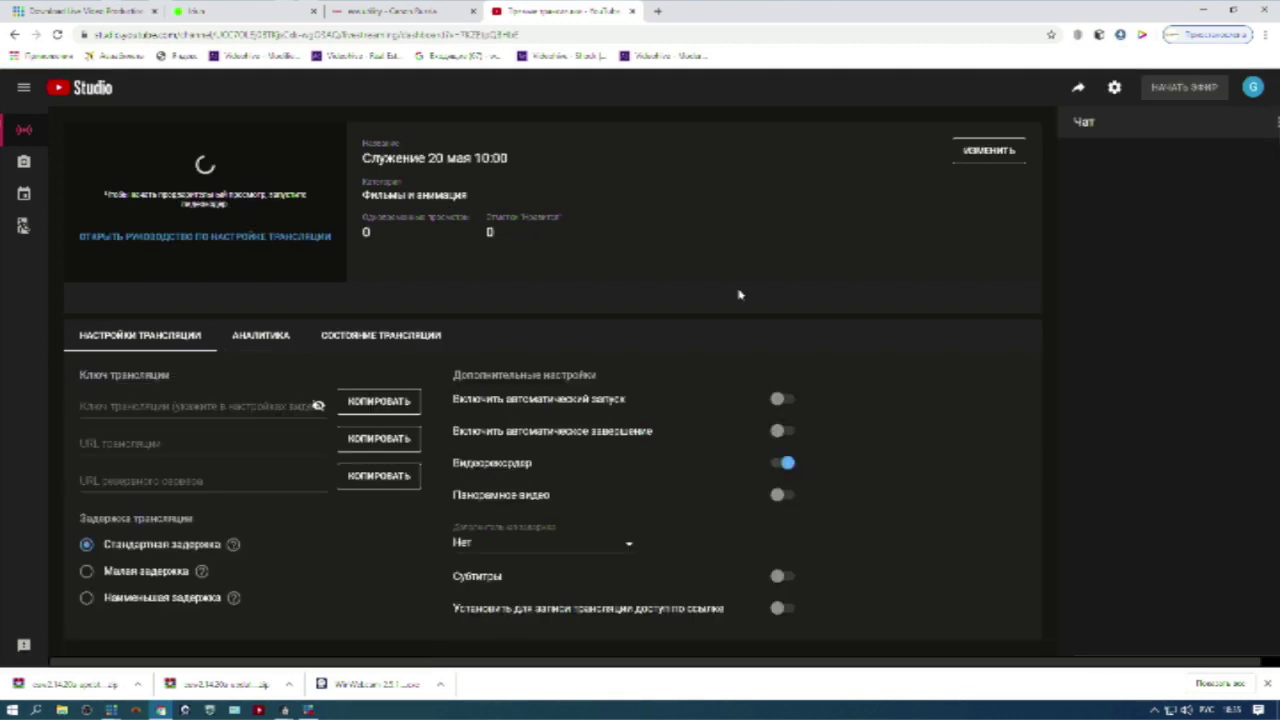
# Switch to vMix and put the Iriun Webcam input in preview.
pyautogui.moveTo(110, 710)
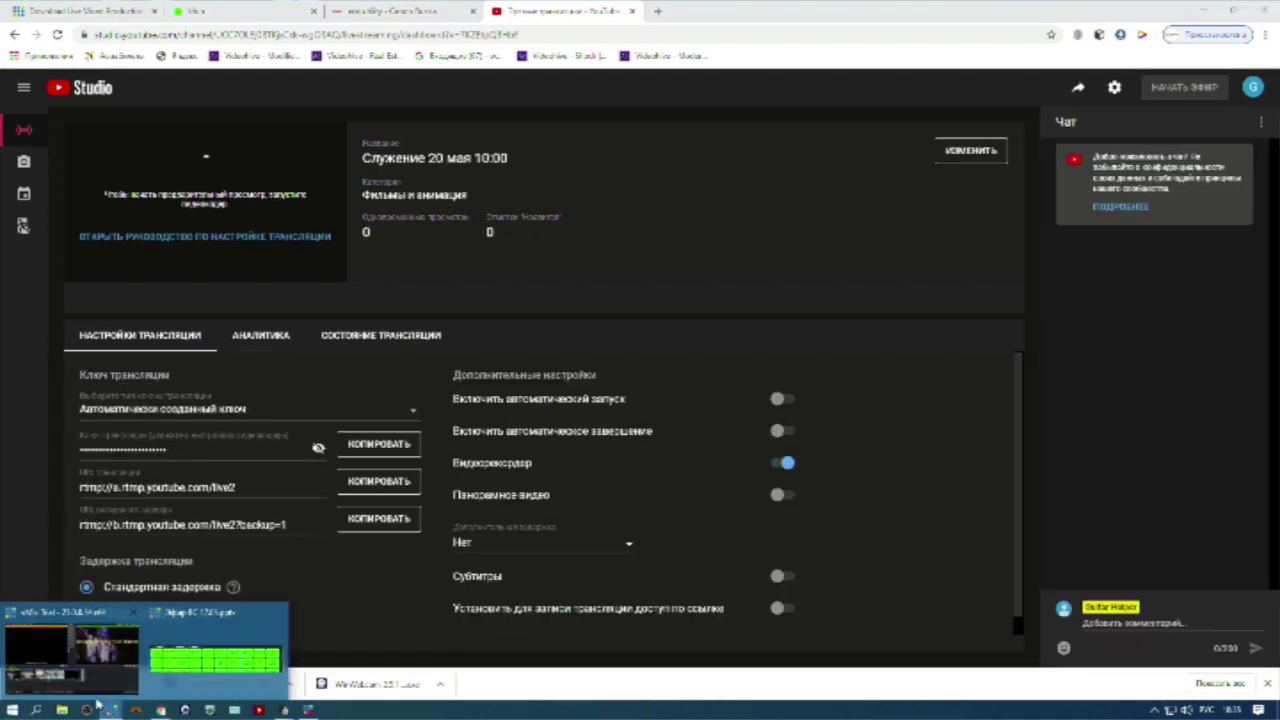
pyautogui.click(225, 640)
pyautogui.click(323, 506)
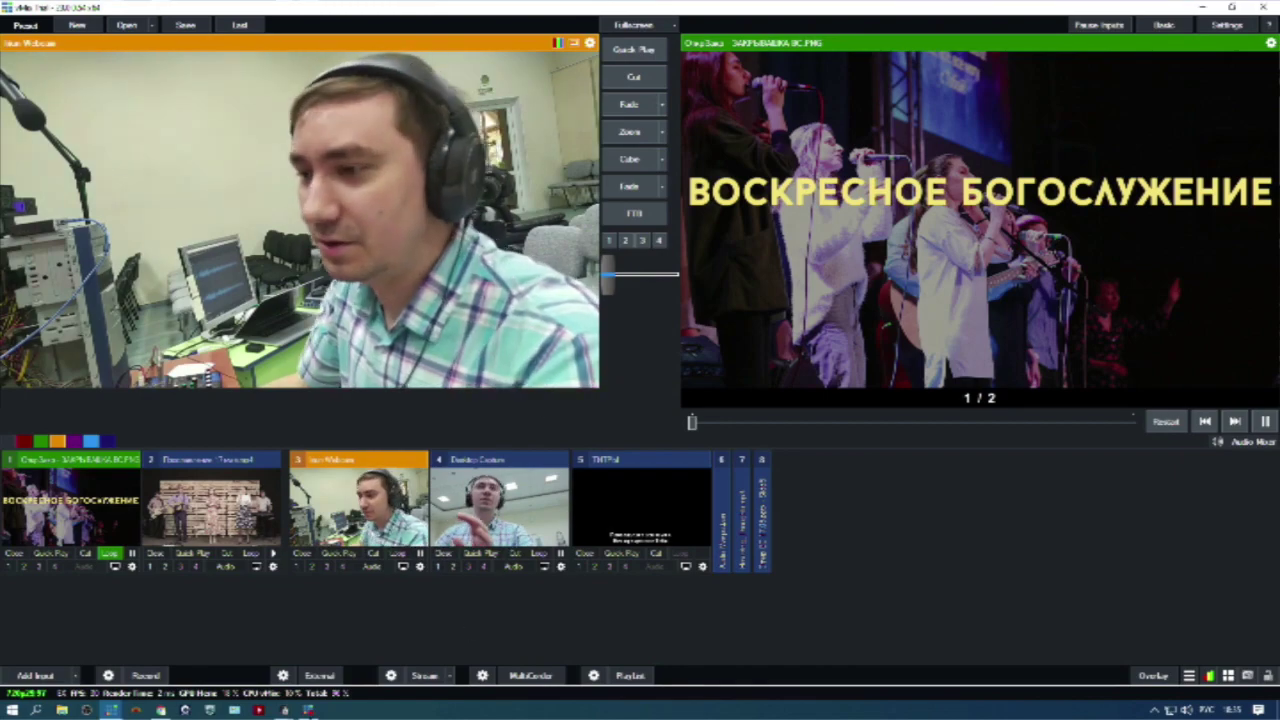
# Copy the stream key from YouTube Studio and replace the Stream Key in vMix's Streaming Settings for destination 1 with it.
pyautogui.click(160, 710)
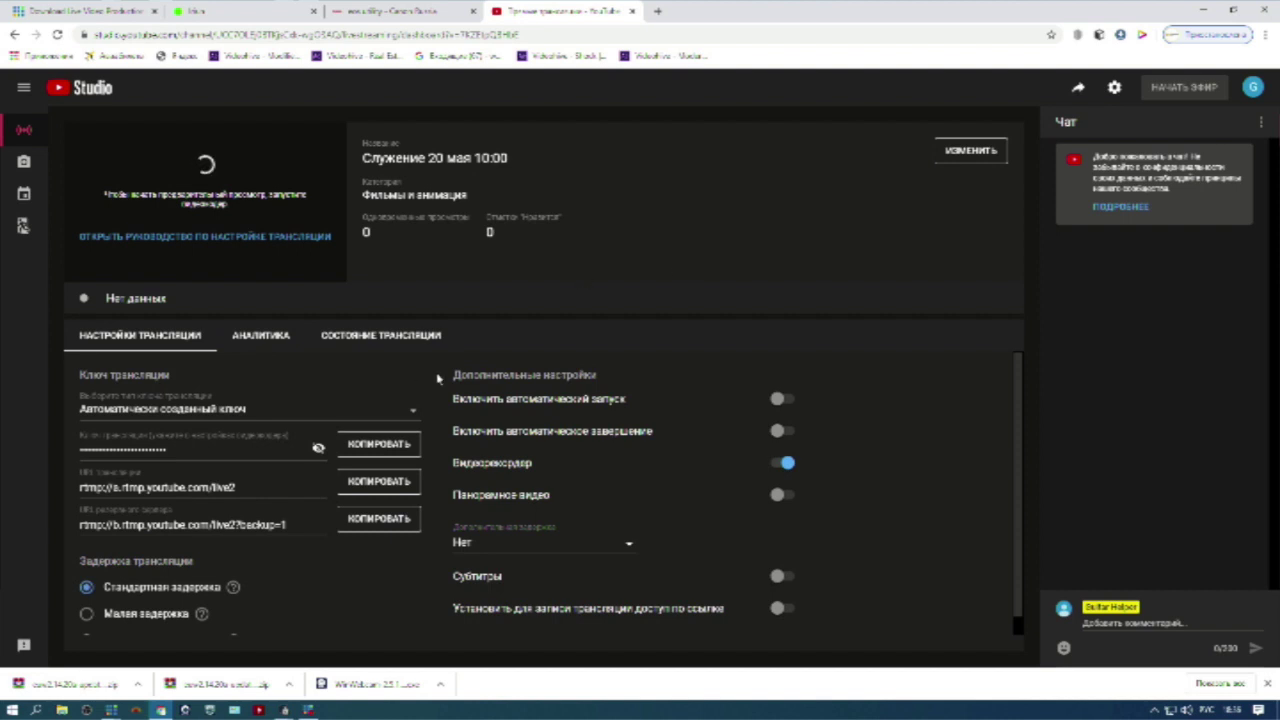
pyautogui.click(377, 453)
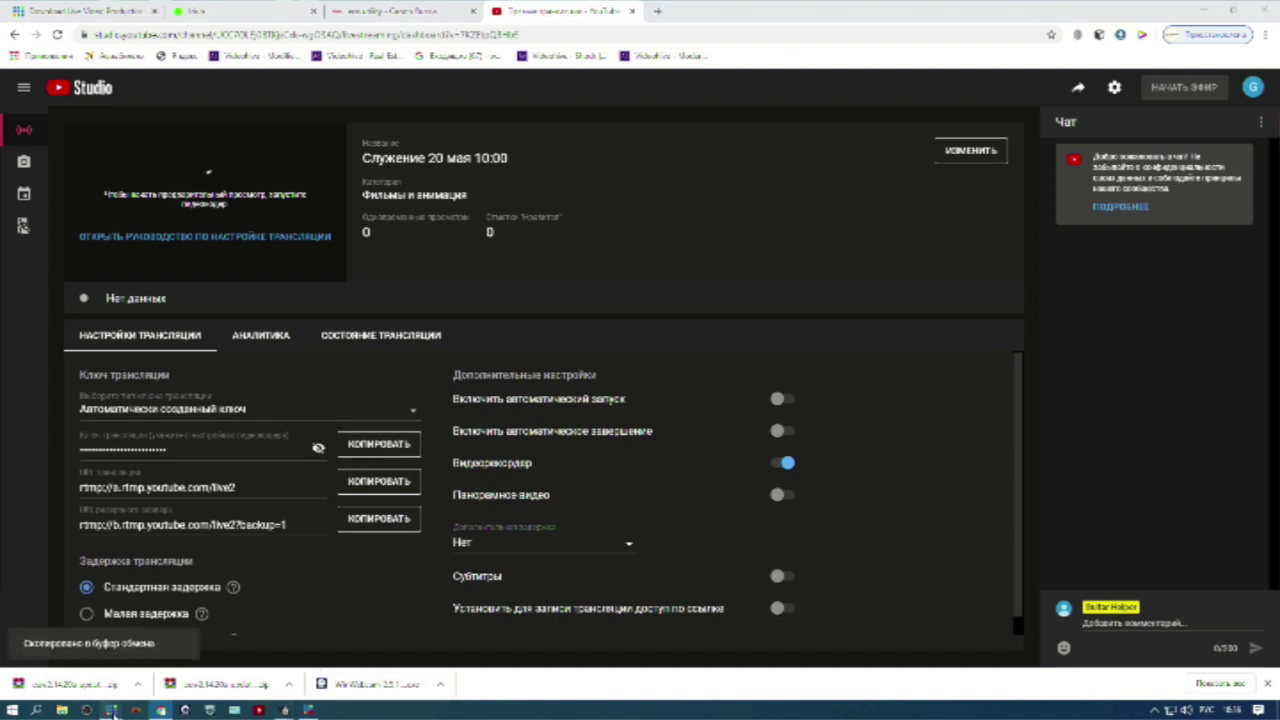
pyautogui.moveTo(110, 706)
pyautogui.click(70, 650)
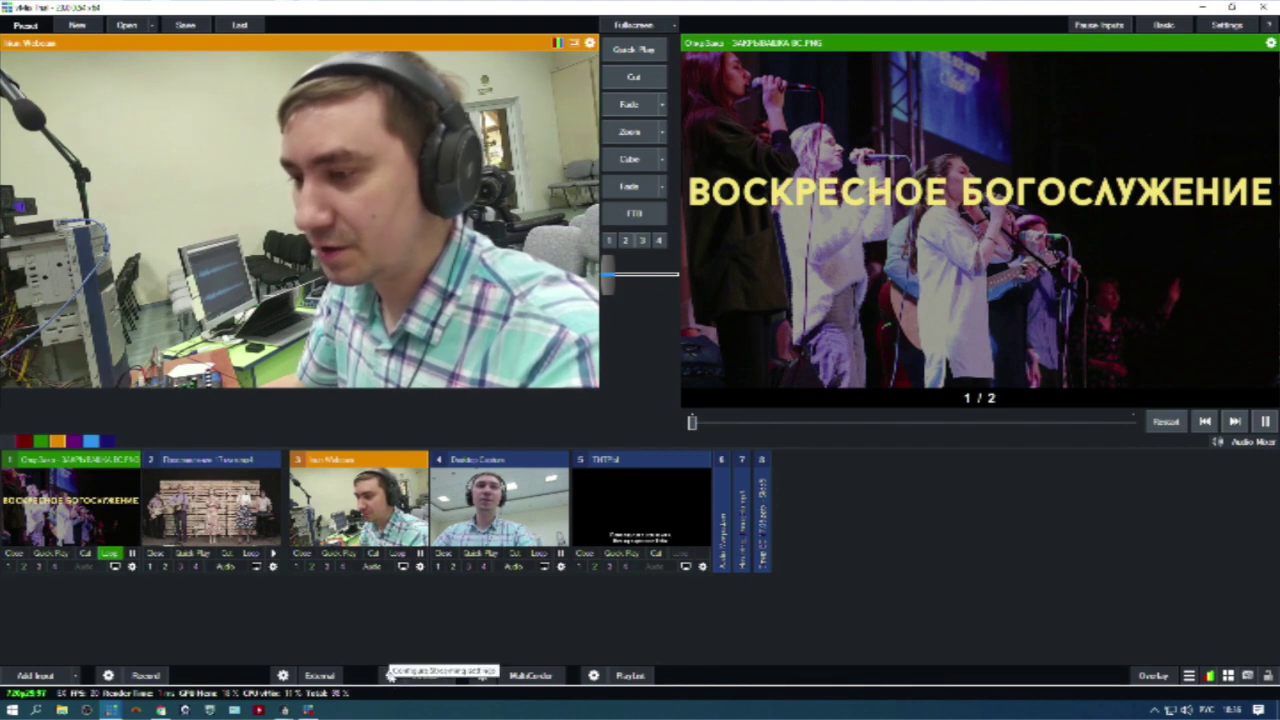
pyautogui.click(390, 676)
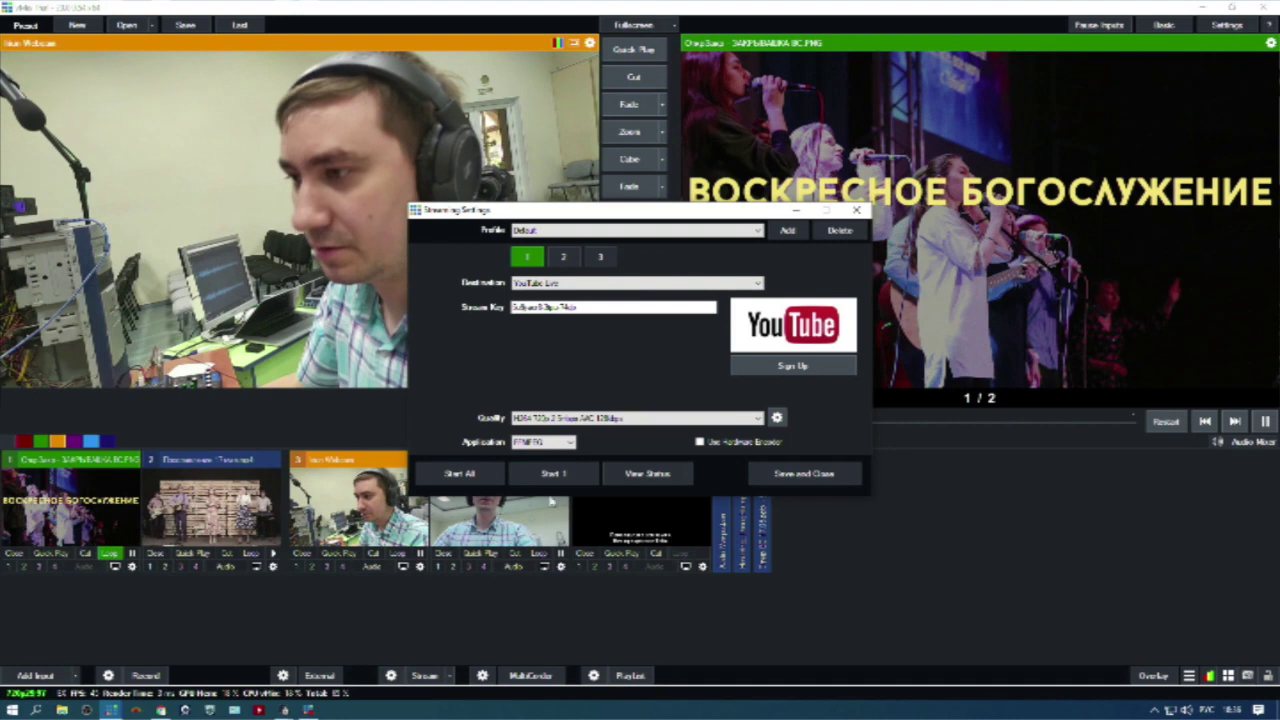
pyautogui.moveTo(589, 307); pyautogui.dragTo(487, 303)
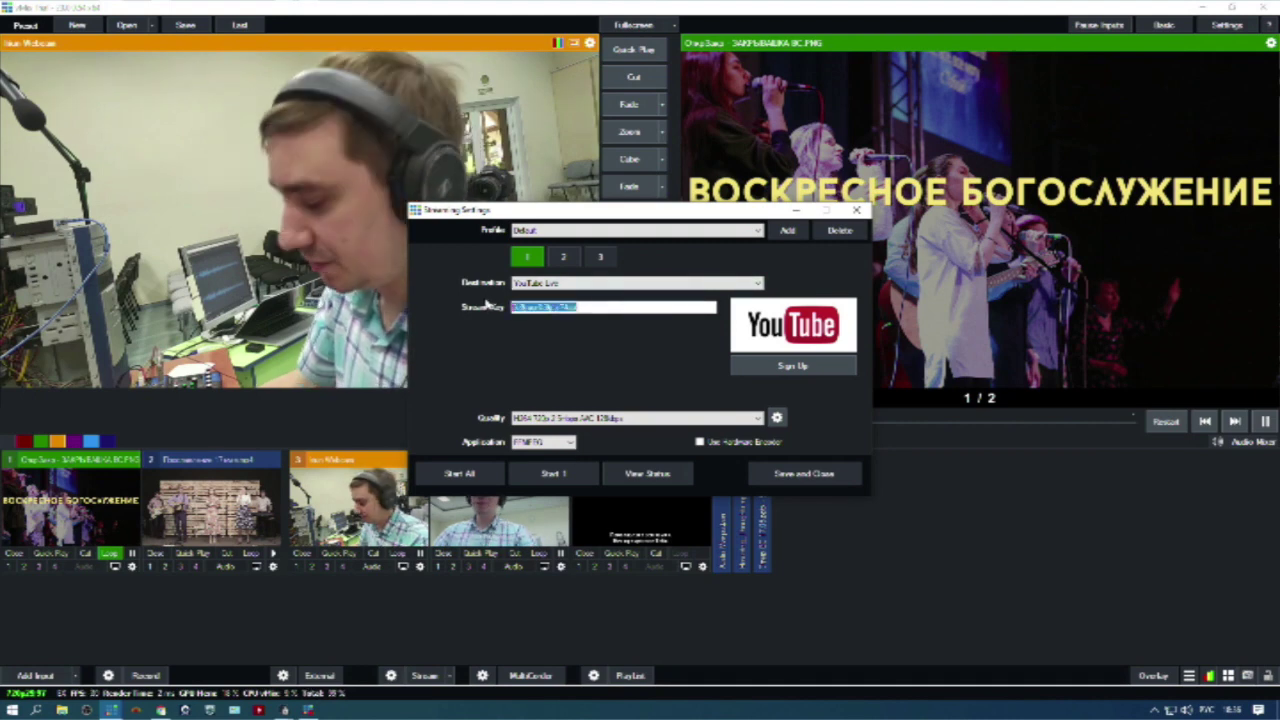
pyautogui.press('BackSpace')
pyautogui.hotkey('ctrl', 'v')
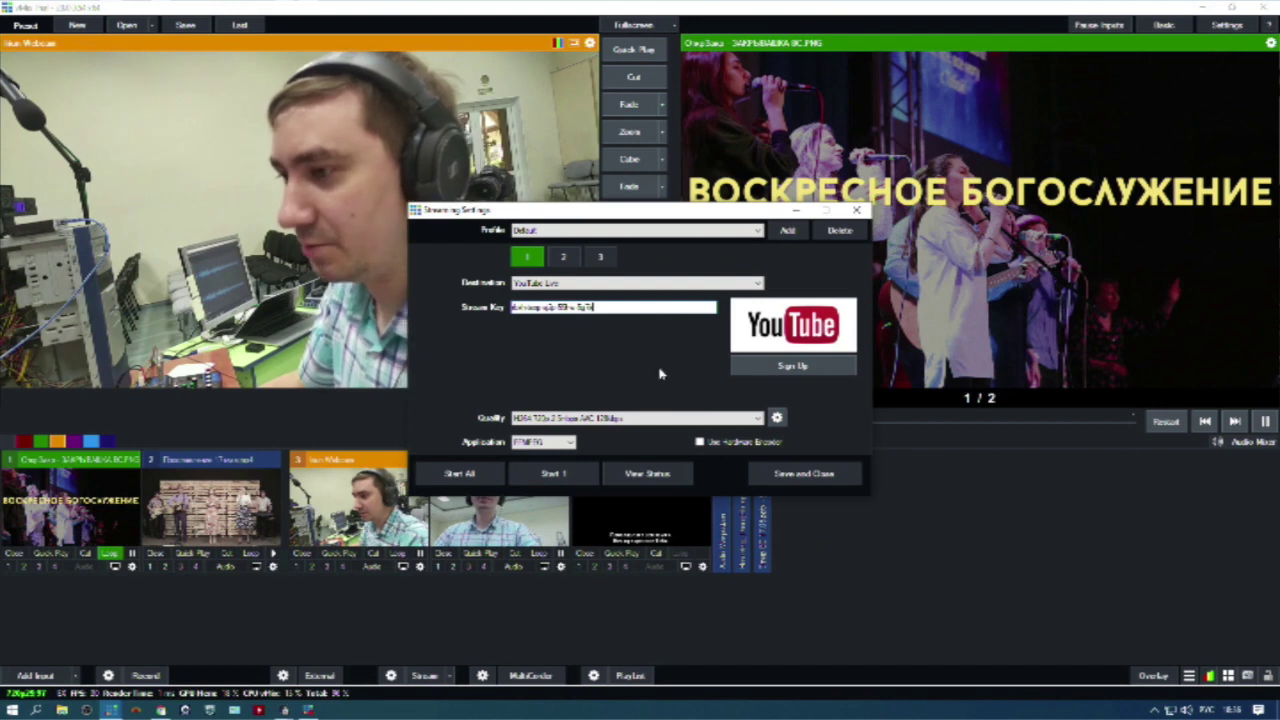
# Start stream 1, switch to YouTube Studio and check the broadcast's connection quality.
pyautogui.click(554, 476)
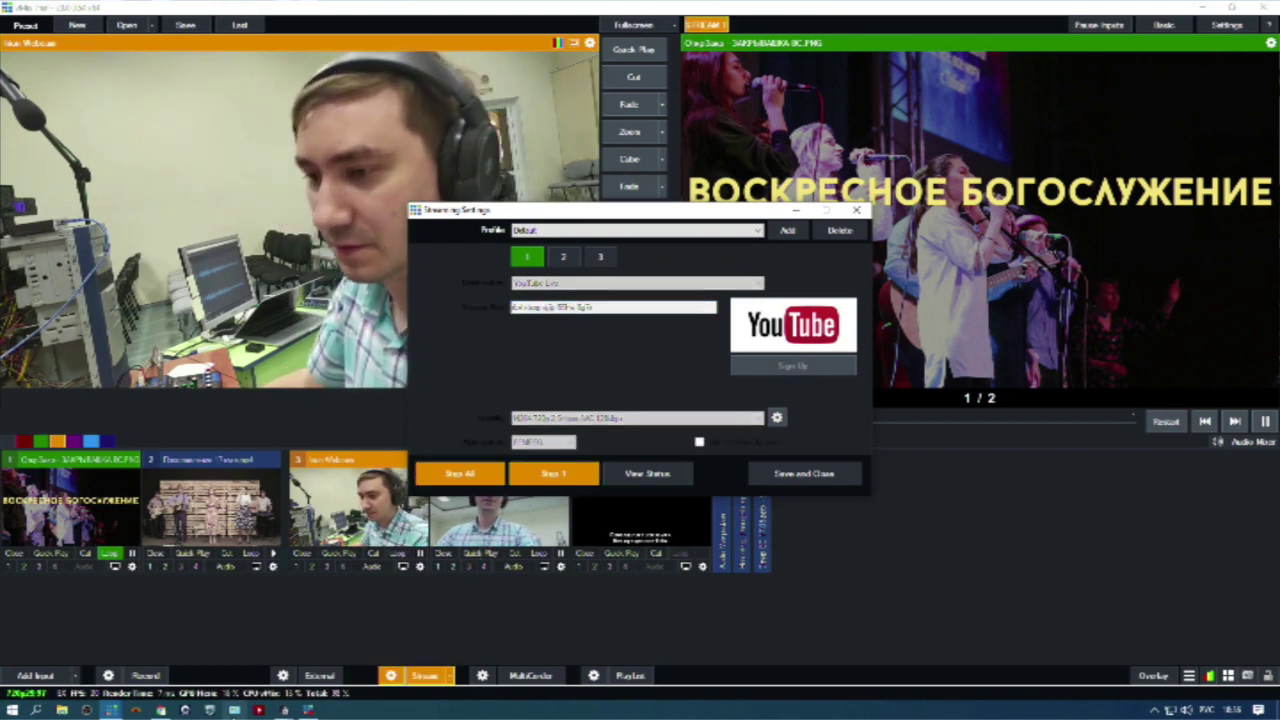
pyautogui.moveTo(160, 711)
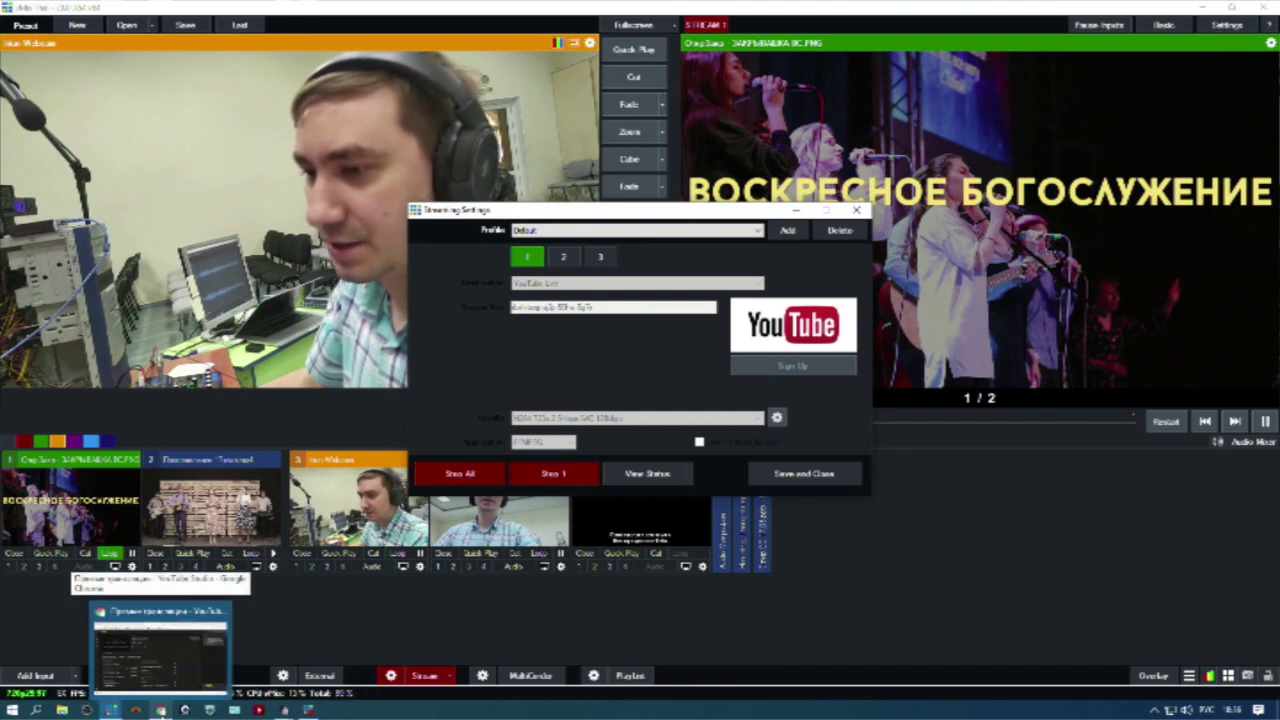
pyautogui.click(160, 650)
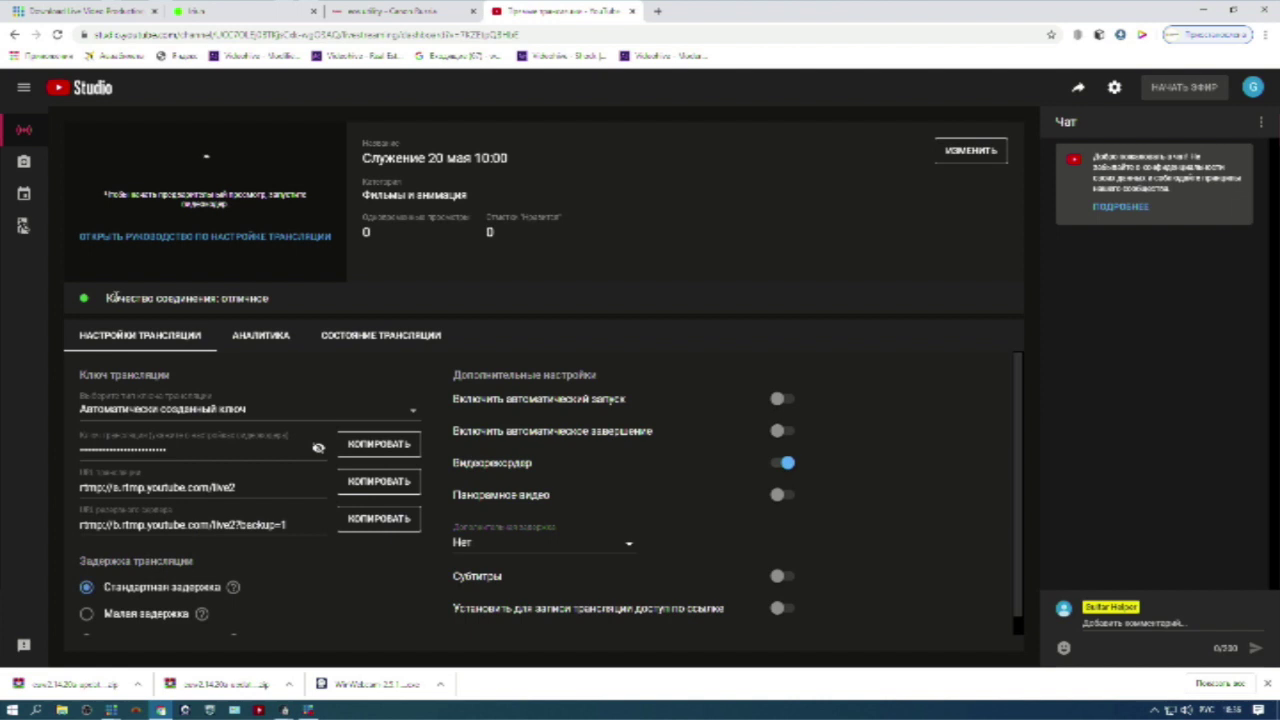
pyautogui.moveTo(147, 299); pyautogui.dragTo(262, 299)
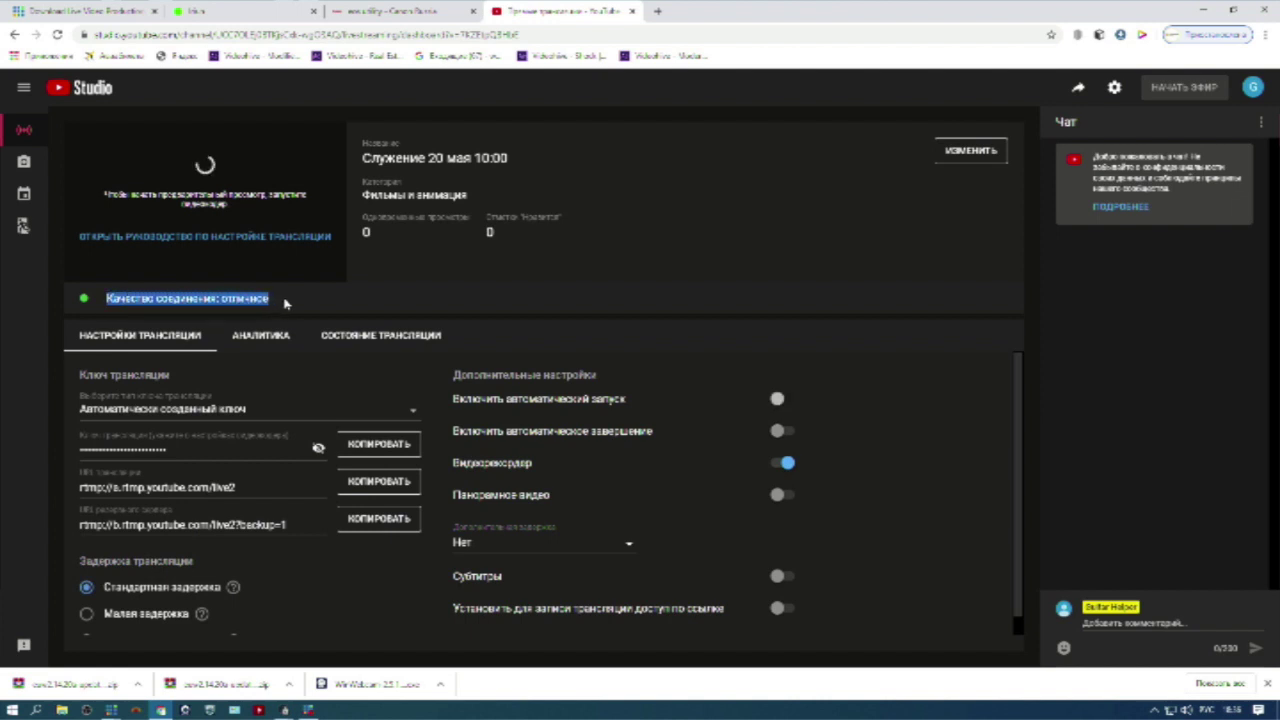
pyautogui.click(285, 303)
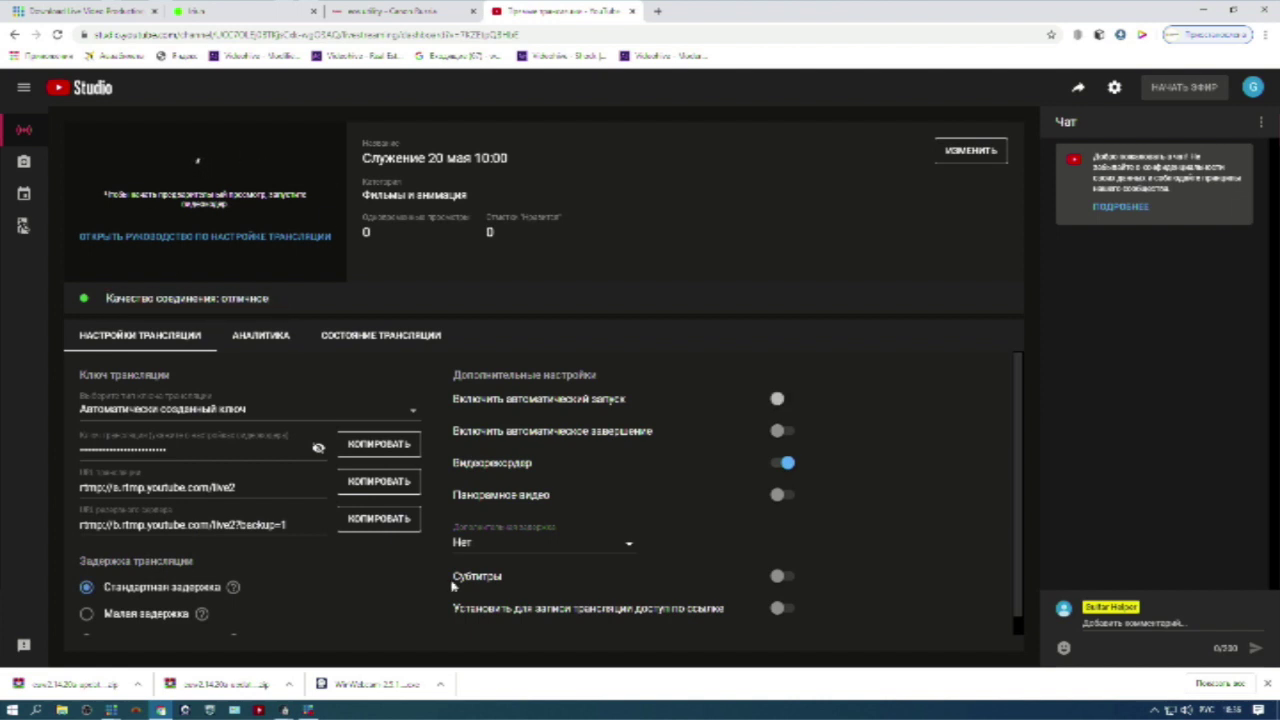
# Switch to vMix and send the Iriun Webcam input to program with Quick Play.
pyautogui.moveTo(112, 711)
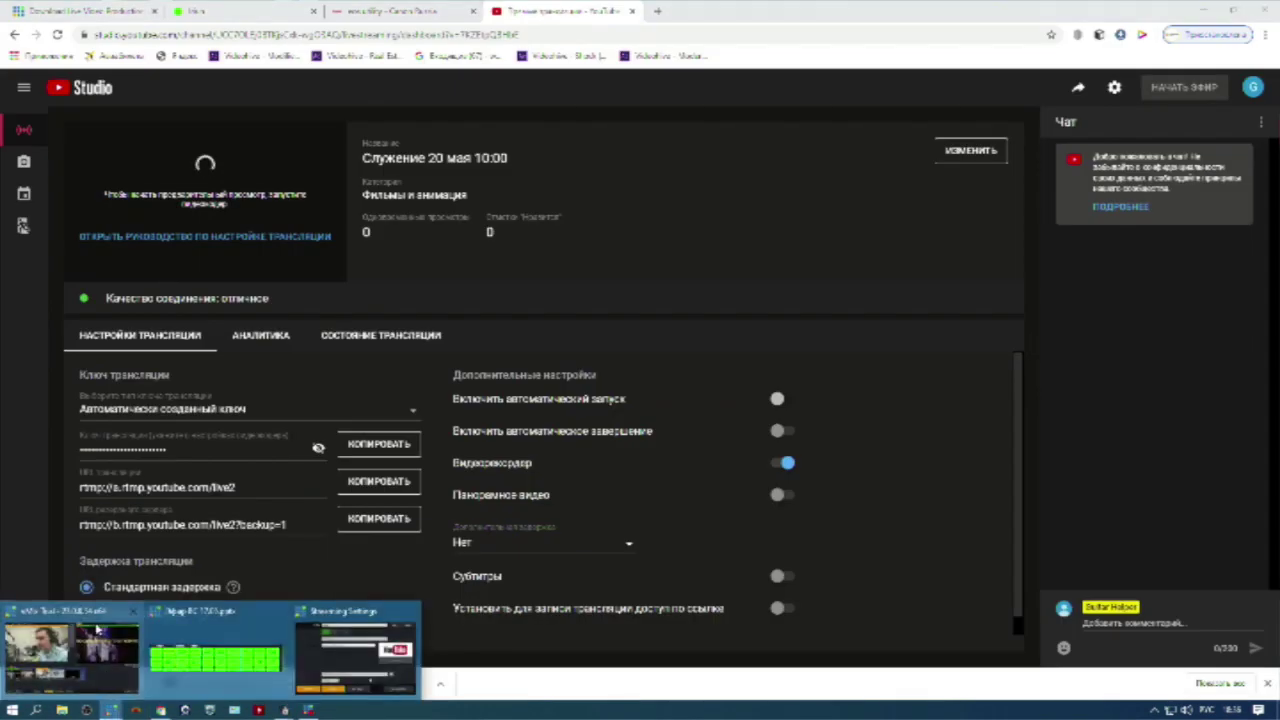
pyautogui.click(70, 645)
pyautogui.click(633, 49)
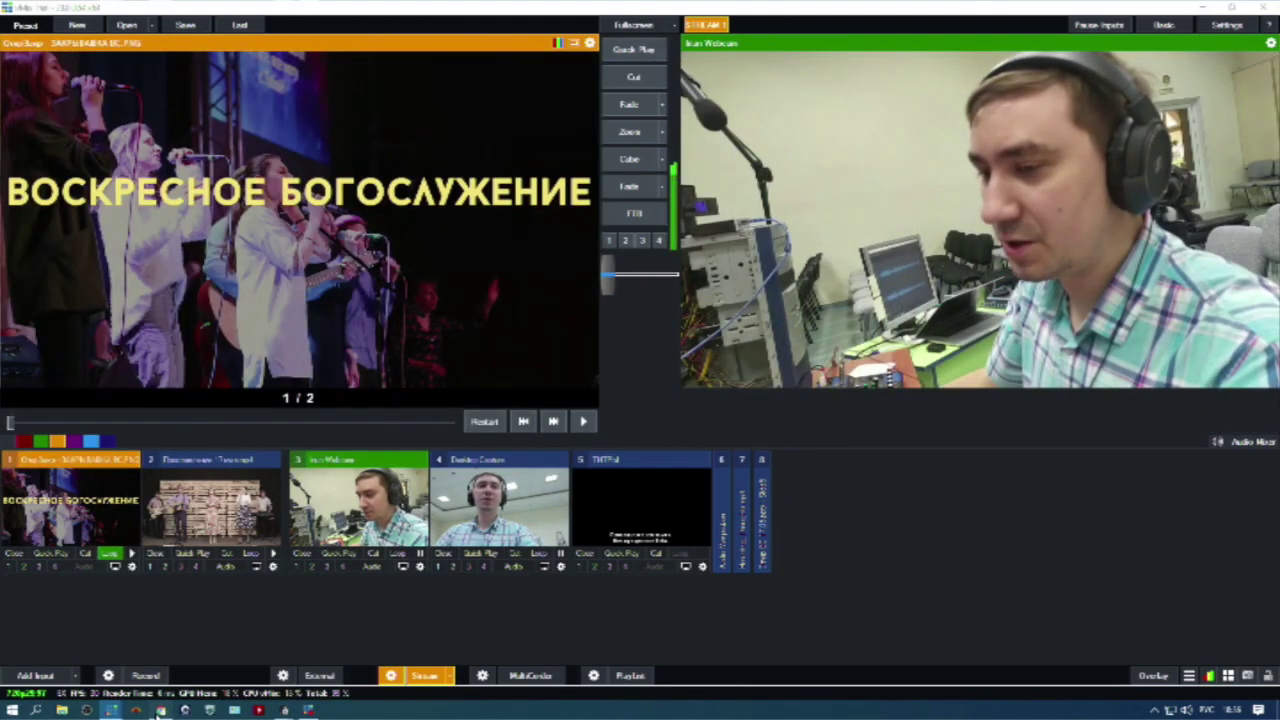
# Check the incoming stream preview in YouTube Studio, and return to vMix.
pyautogui.click(160, 711)
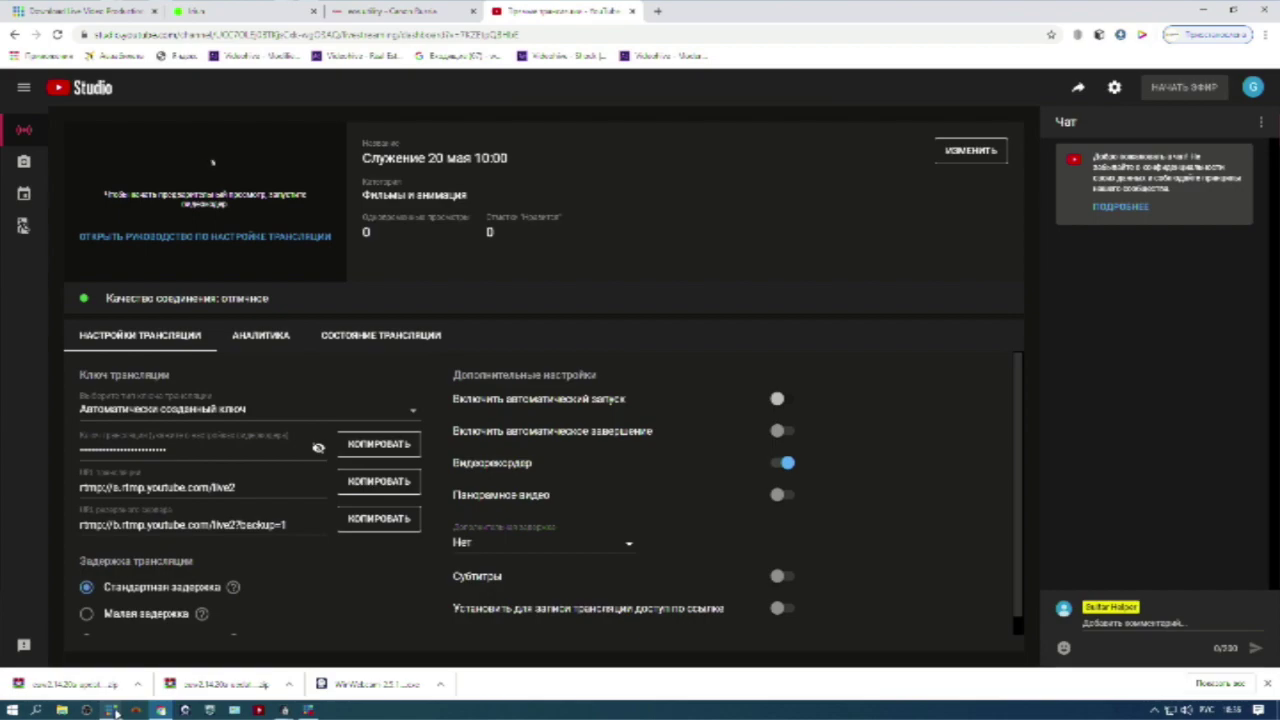
pyautogui.moveTo(112, 711)
pyautogui.click(116, 671)
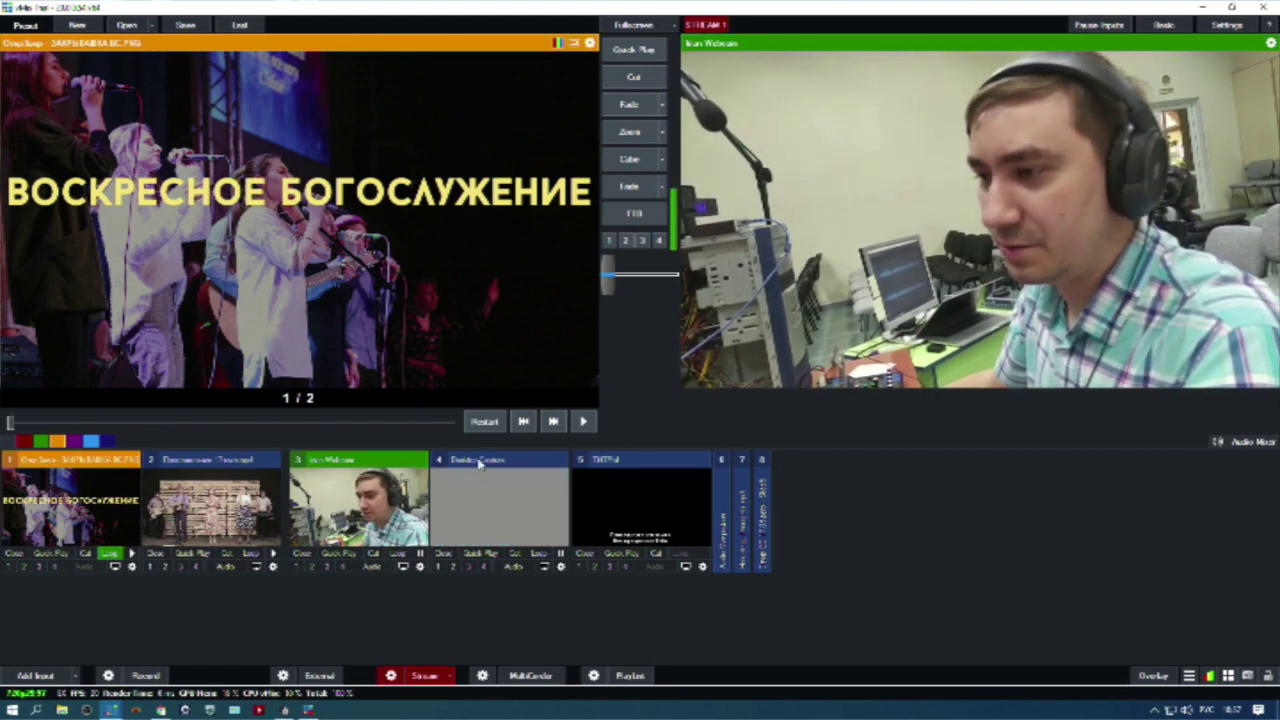
# Collapse the Desktop Capture input, check the incoming stream preview in YouTube Studio, and return to vMix.
pyautogui.click(470, 460)
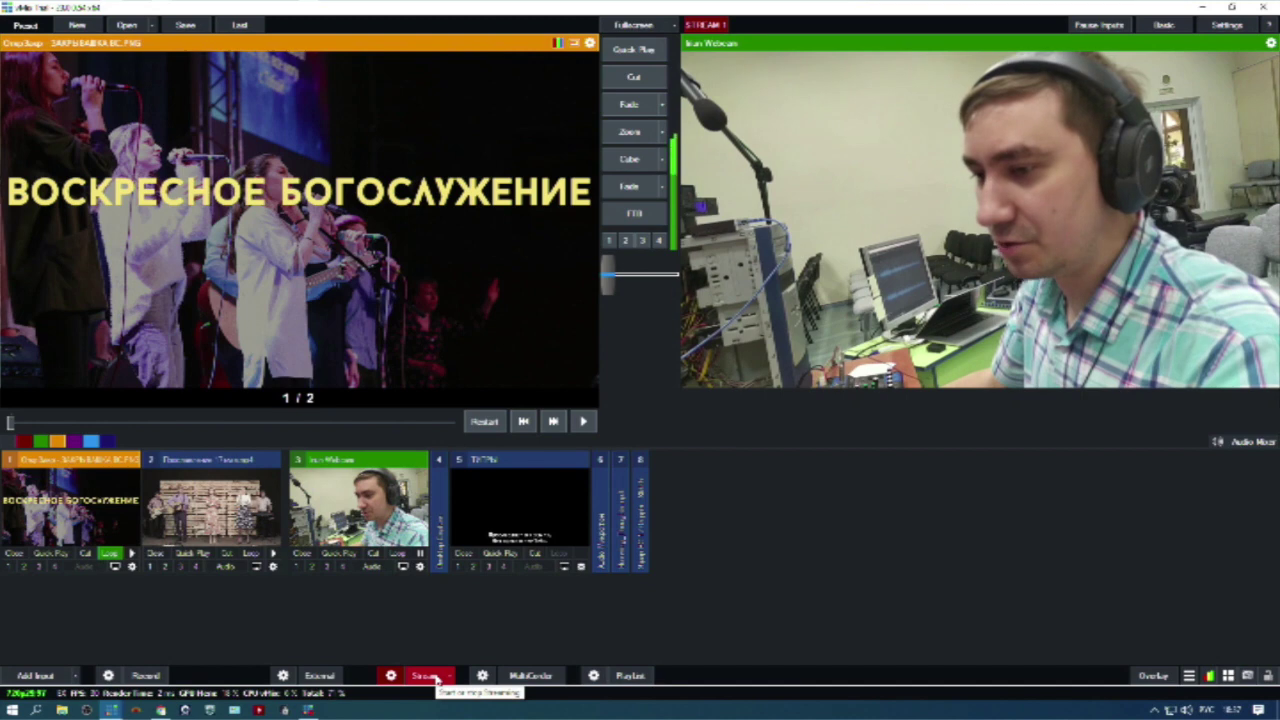
pyautogui.click(161, 710)
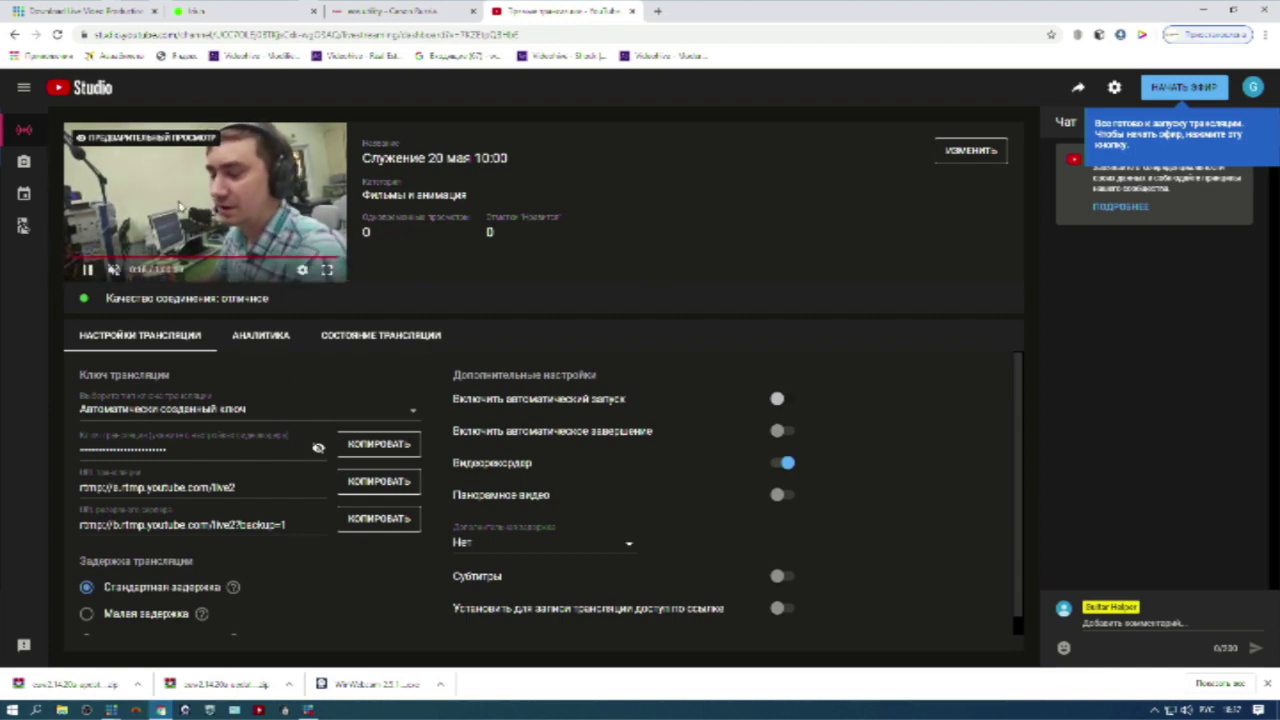
pyautogui.moveTo(110, 710)
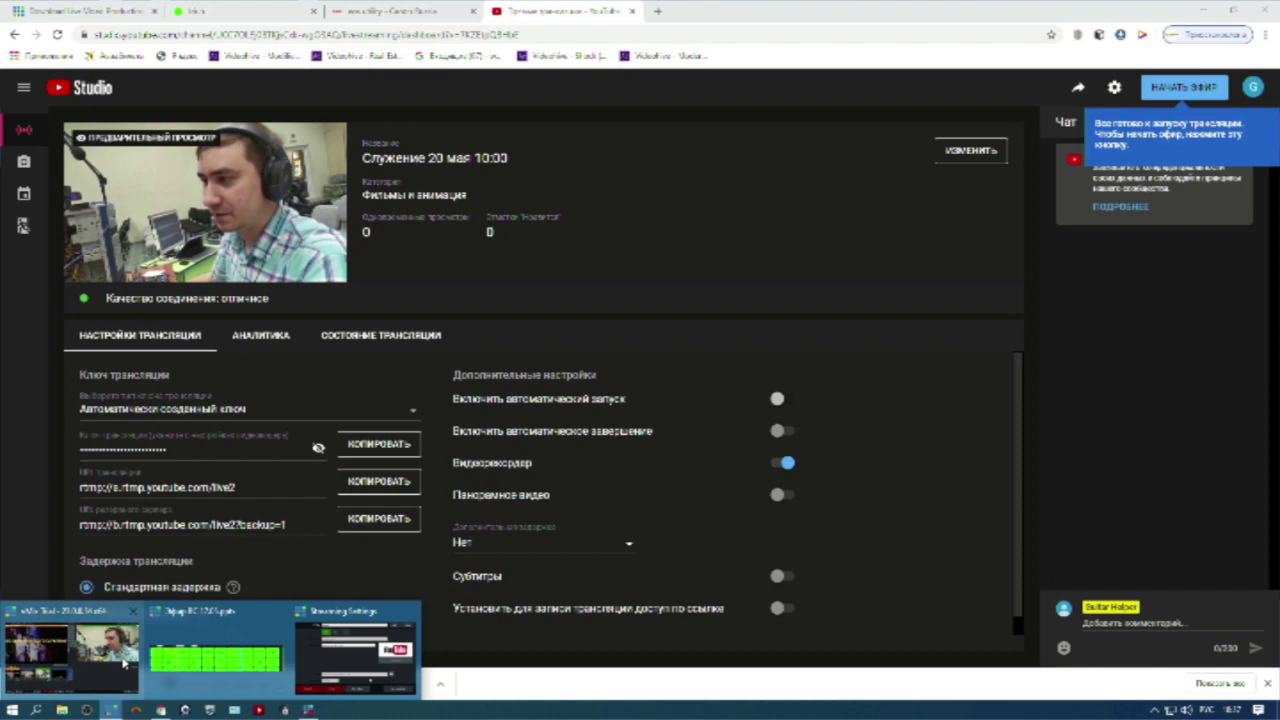
pyautogui.click(55, 650)
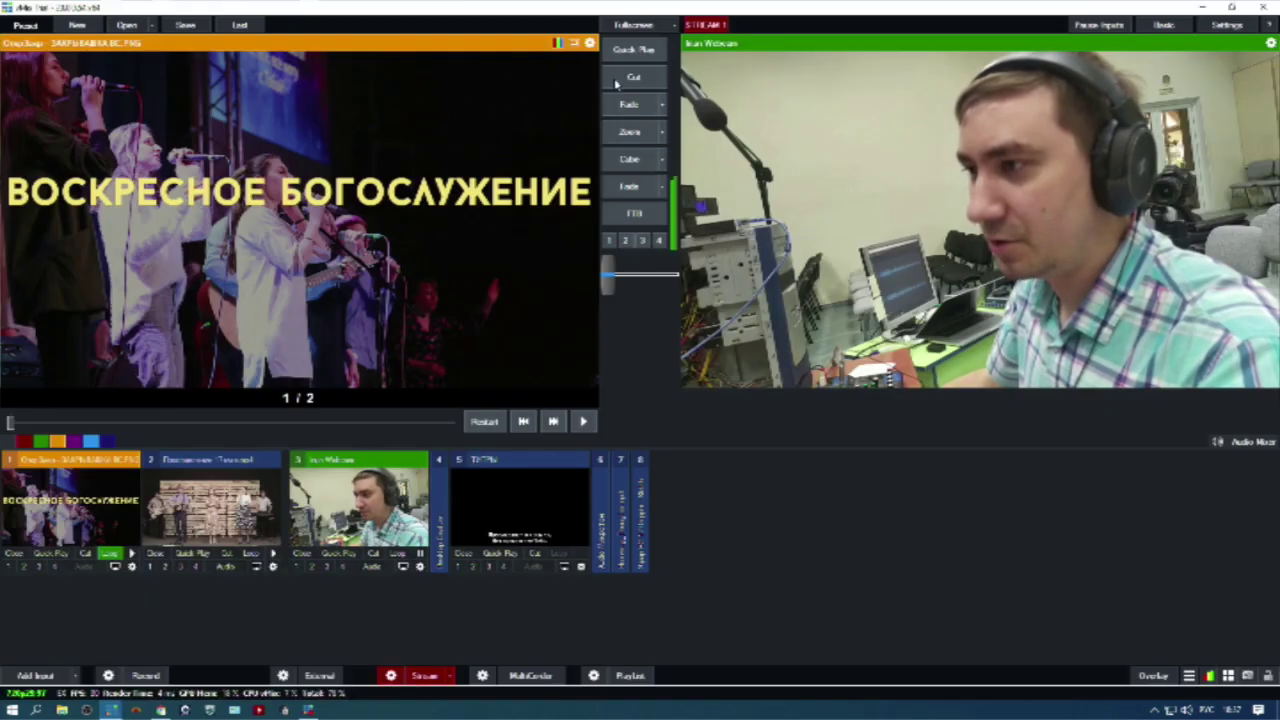
# Send the «ВОСКРЕСНОЕ БОГОСЛУЖЕНИЕ» slideshow to program with Quick Play and check its arrival in the YouTube Studio preview.
pyautogui.click(624, 50)
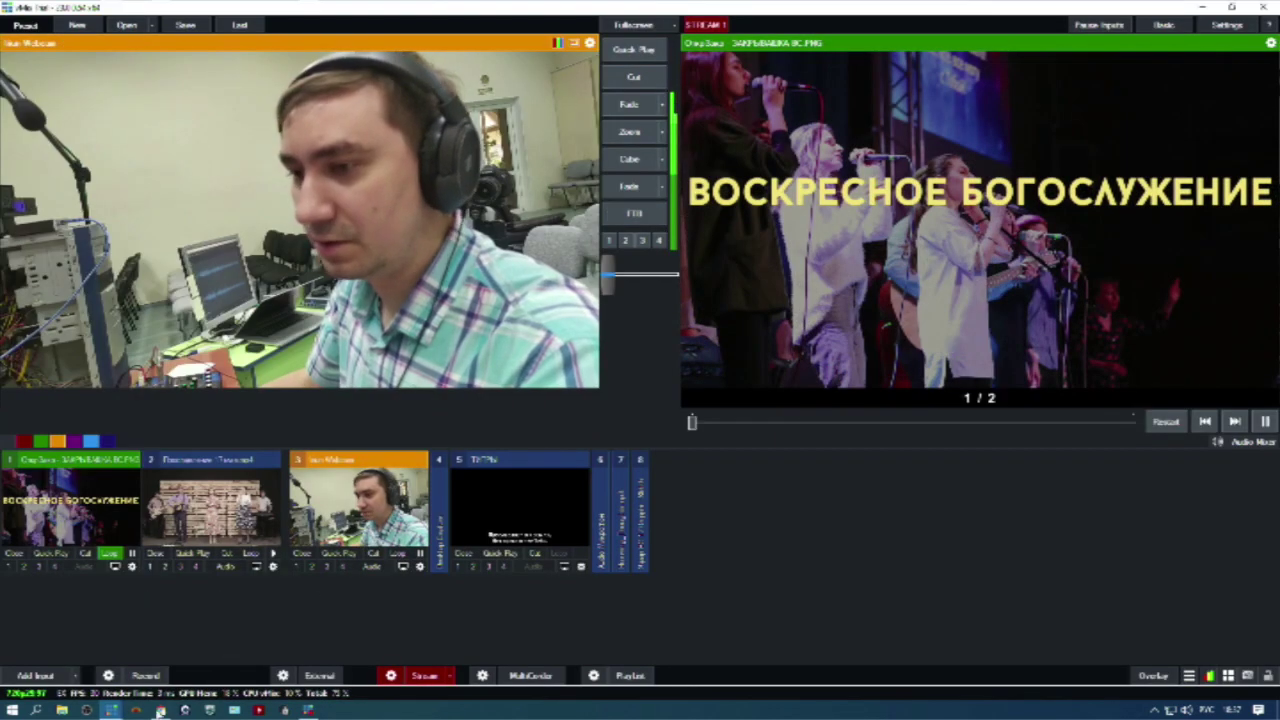
pyautogui.click(160, 710)
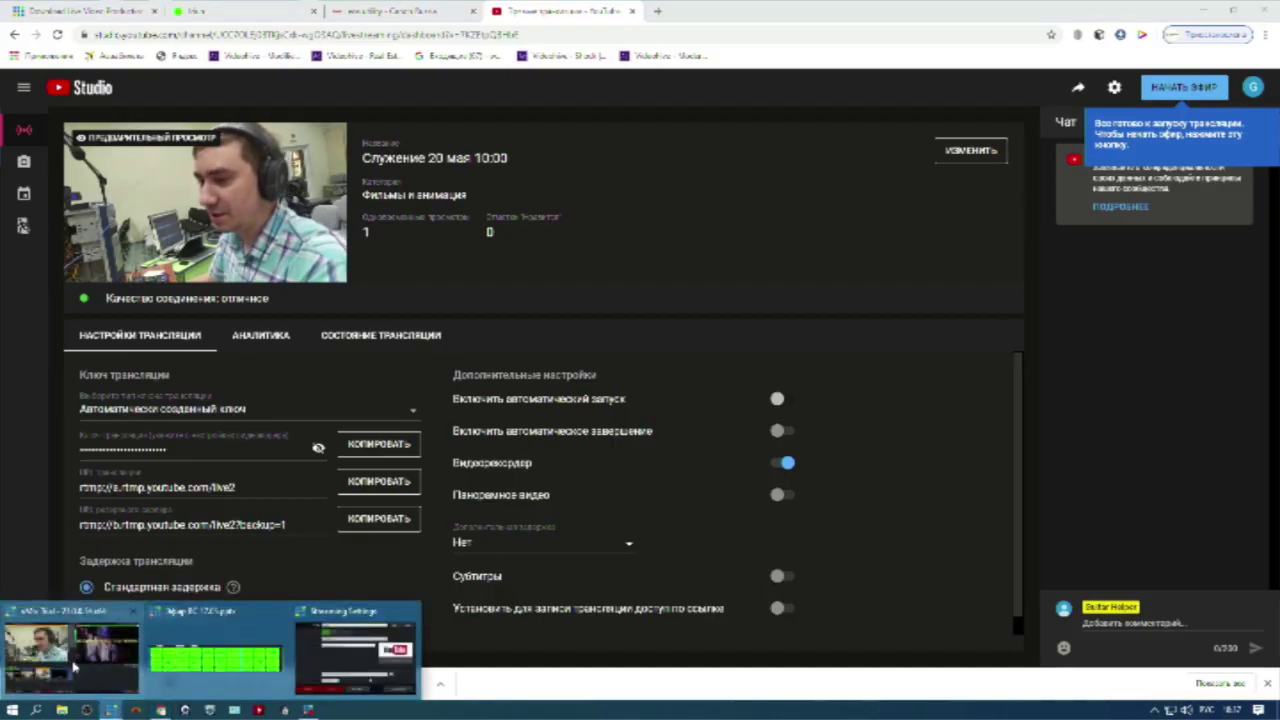
pyautogui.hotkey('alt', 'Tab')
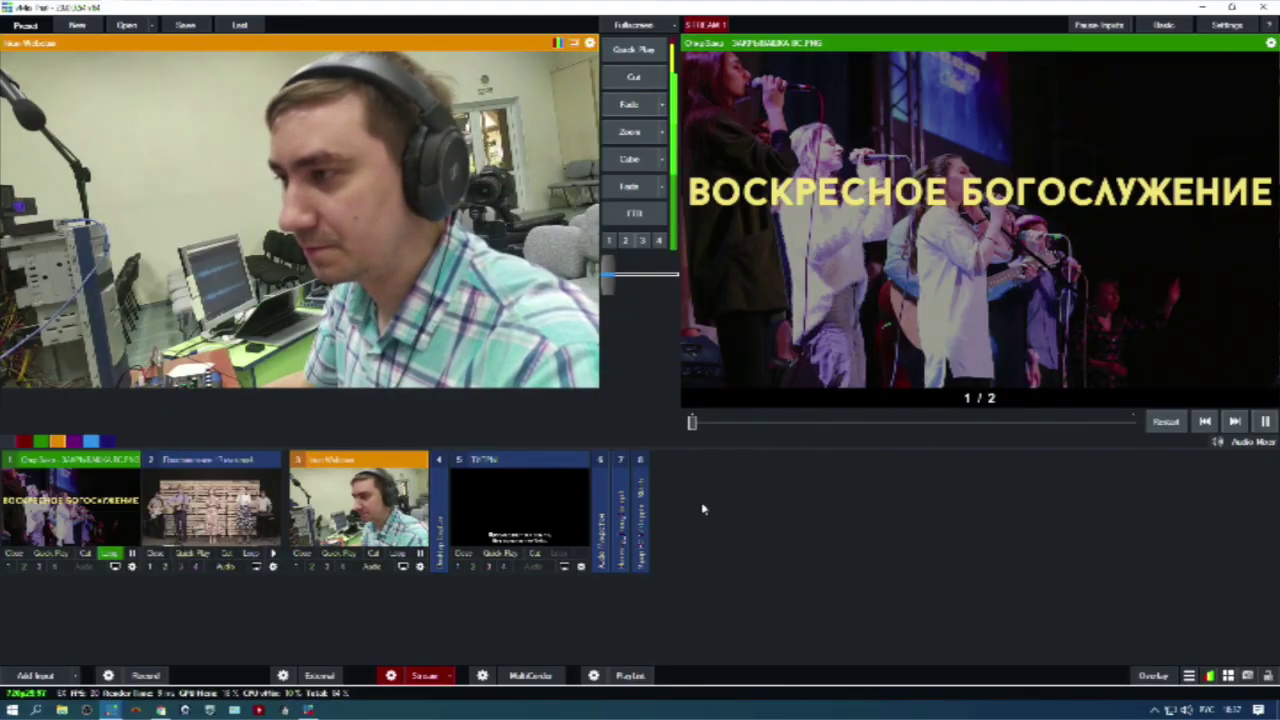
pyautogui.click(160, 710)
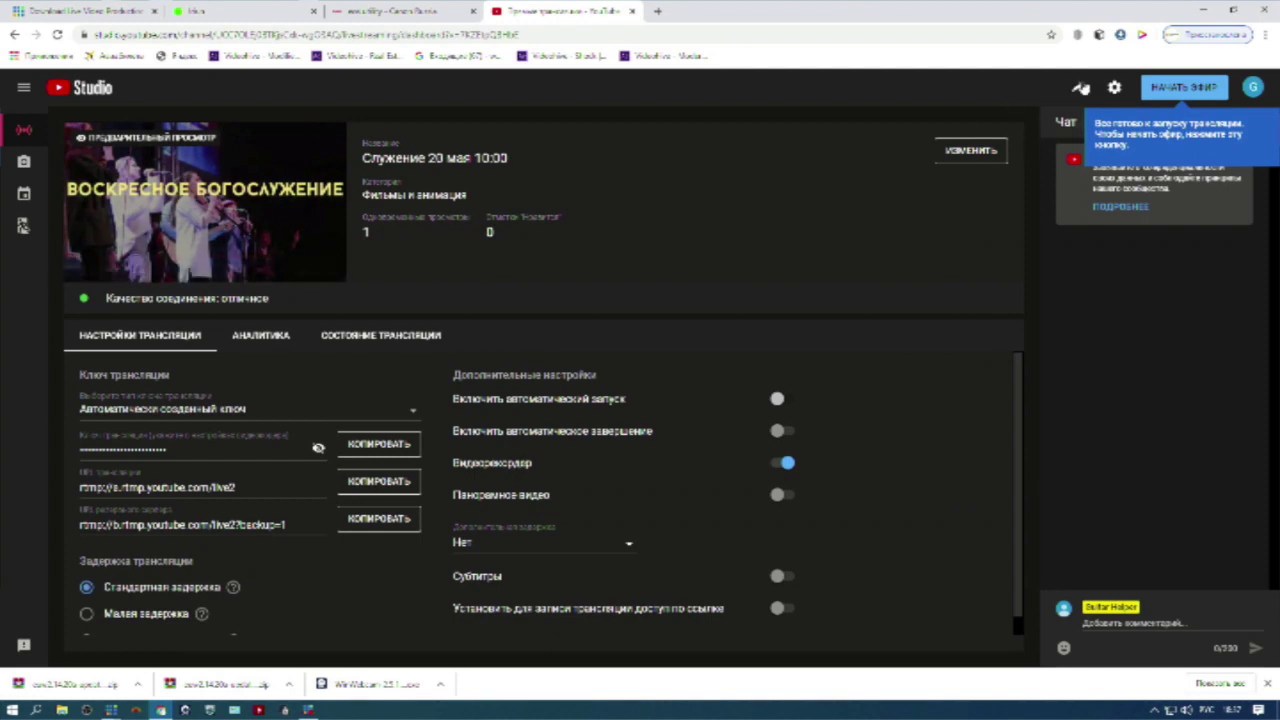
# Start the live broadcast in YouTube Studio, open its sharing options and select the broadcast link.
pyautogui.click(1181, 89)
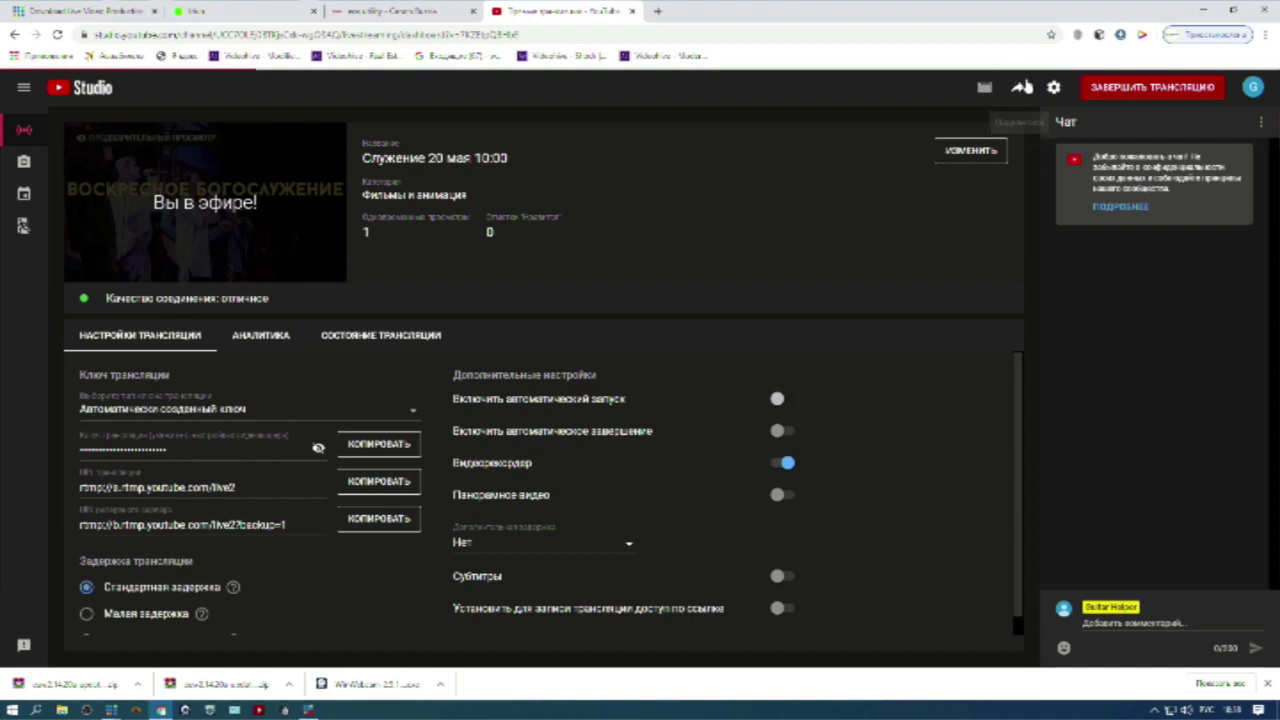
pyautogui.click(1020, 89)
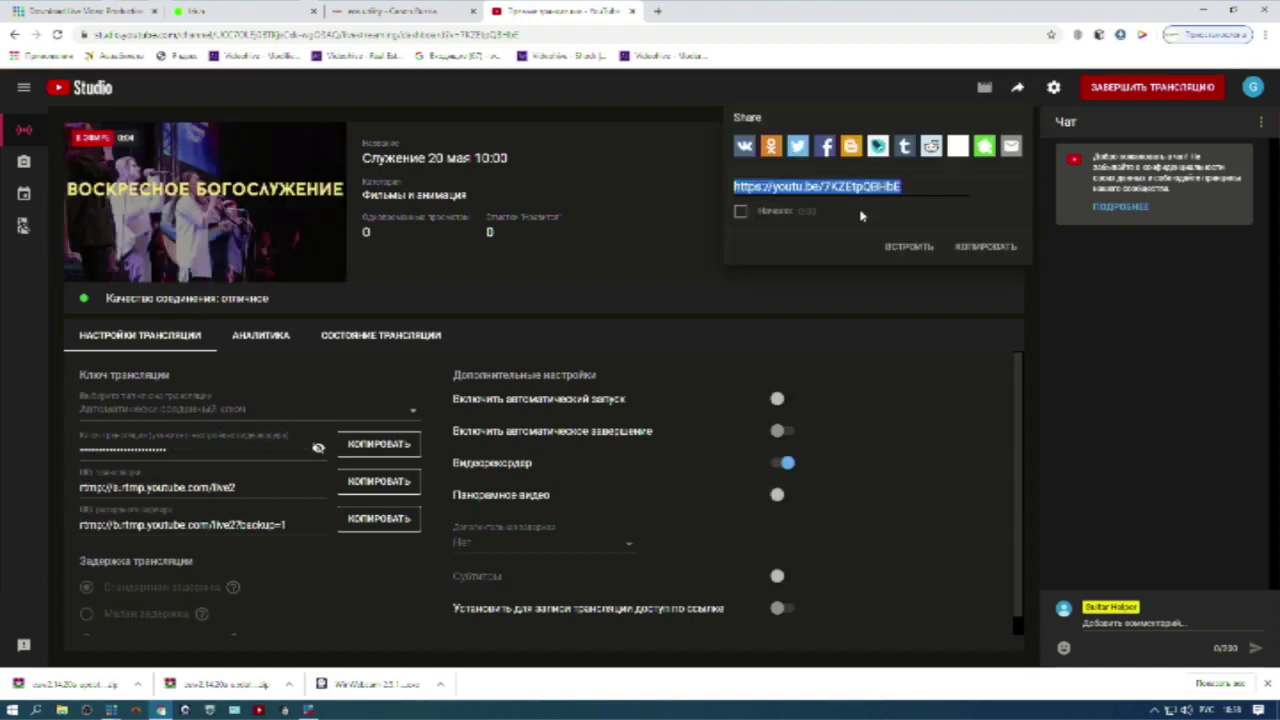
pyautogui.moveTo(918, 190); pyautogui.dragTo(720, 190)
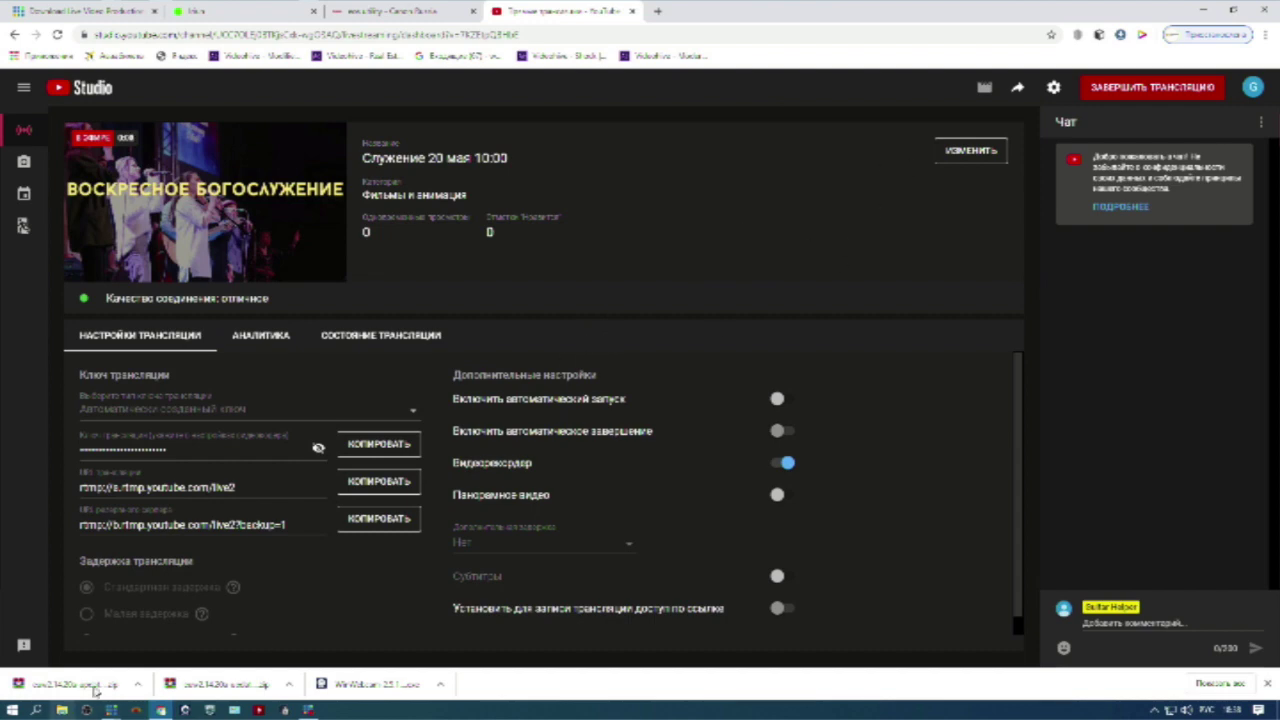
# Switch to vMix, put the worship video input in preview and send it to program with Quick Play.
pyautogui.moveTo(111, 700)
pyautogui.moveTo(99, 676)
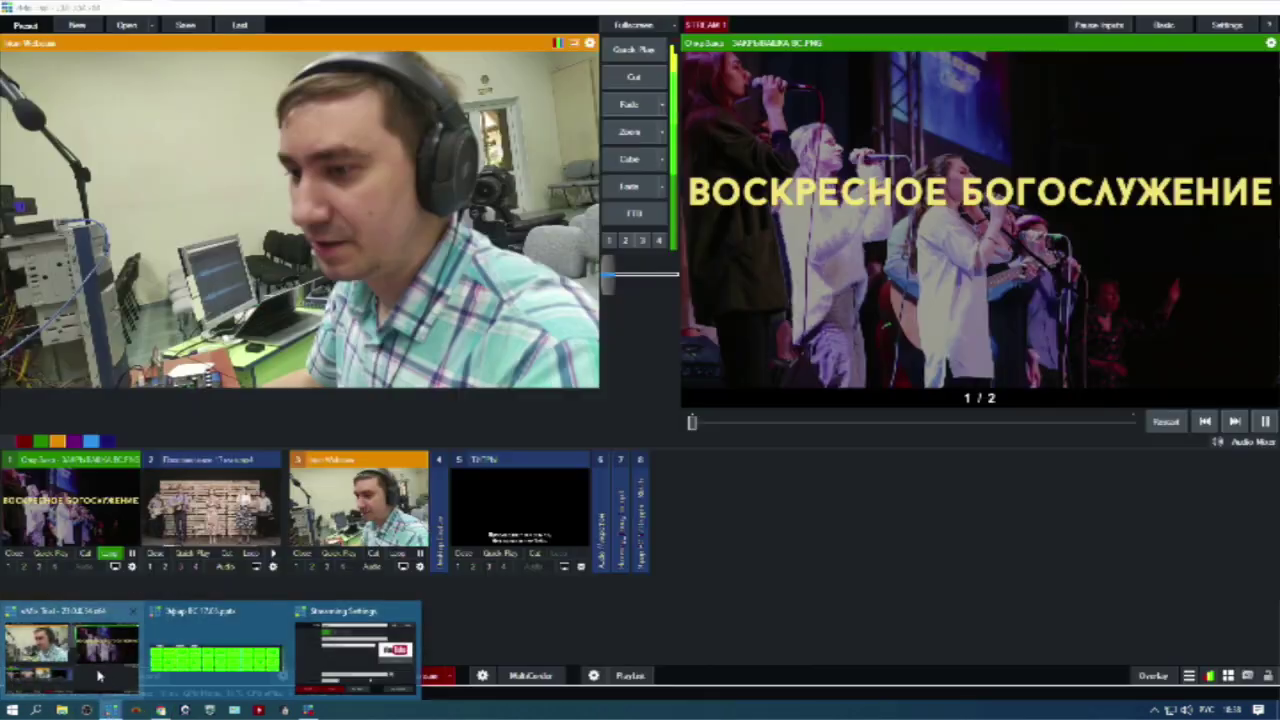
pyautogui.click(101, 678)
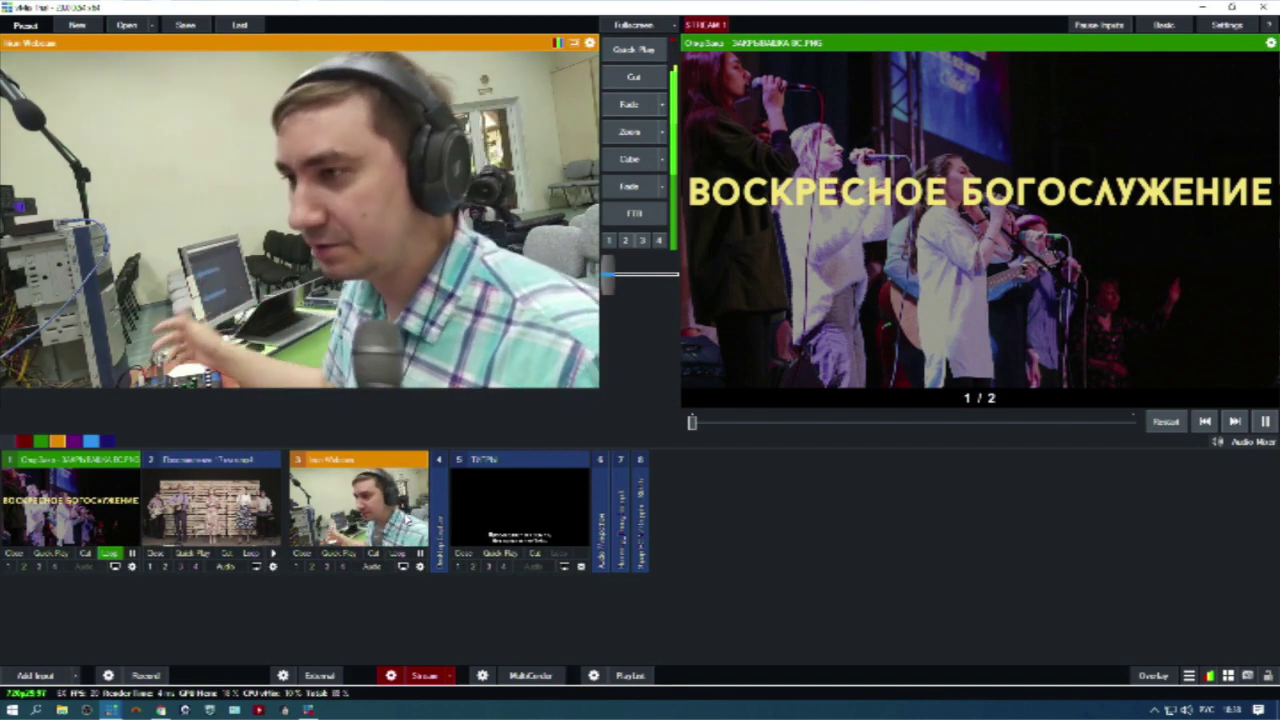
pyautogui.click(210, 527)
pyautogui.click(358, 505)
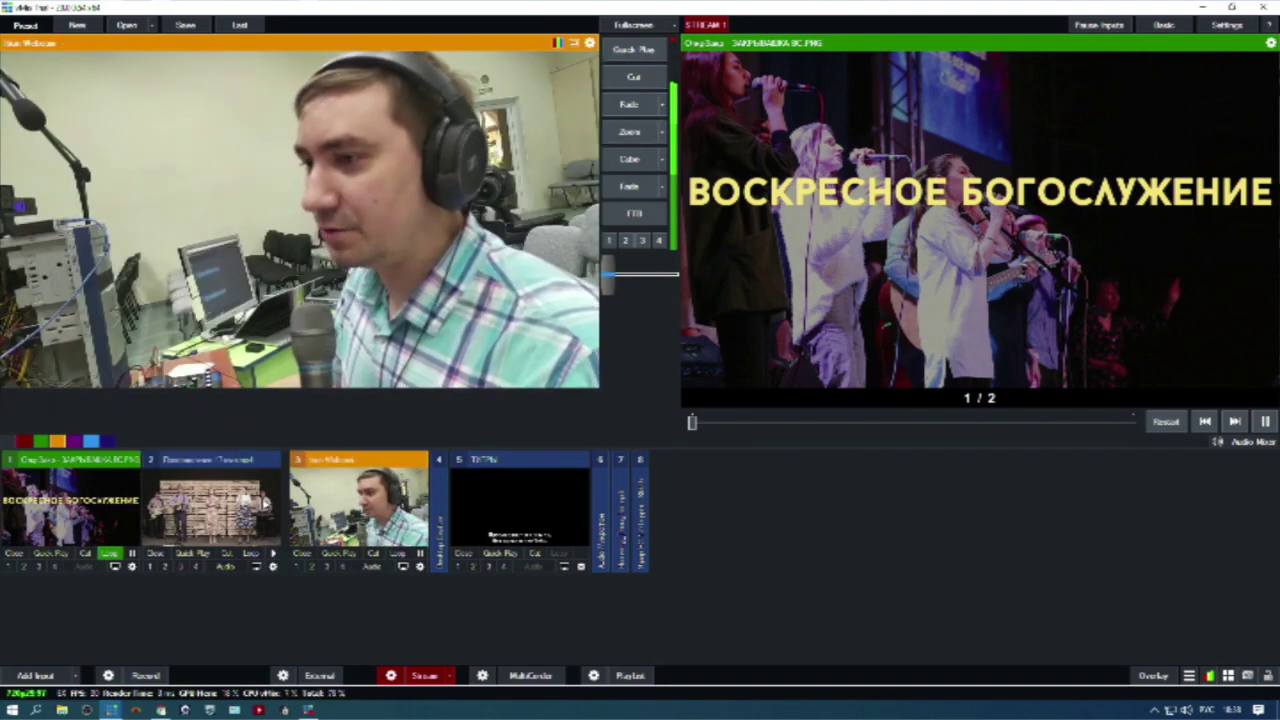
pyautogui.click(222, 507)
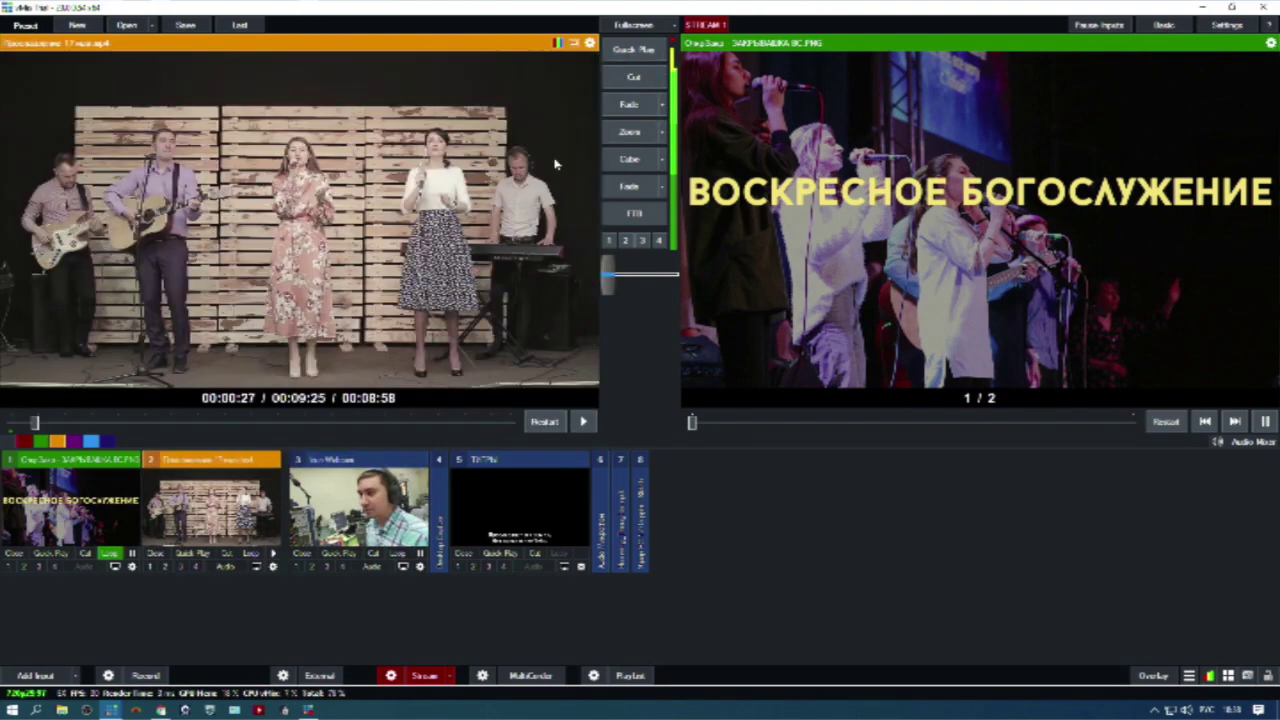
pyautogui.click(645, 52)
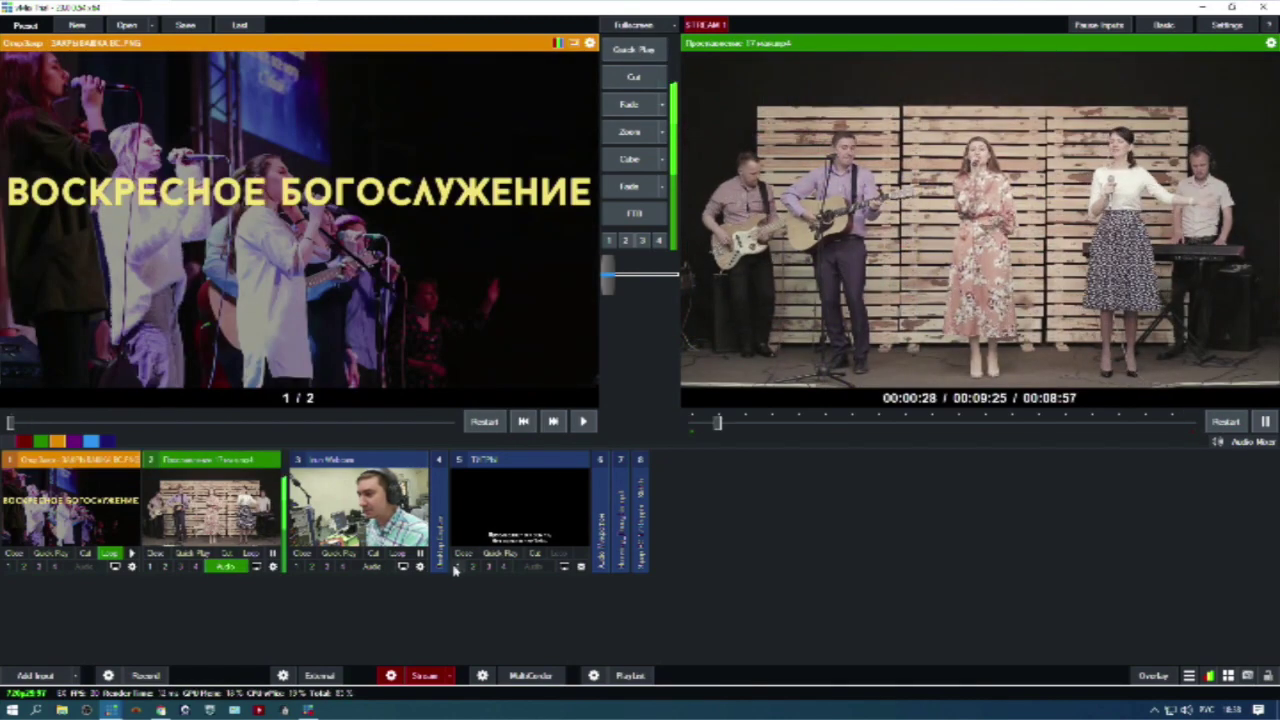
# Turn on the ТИТРЫ input as overlay 1, bring up the presentation's slide window, and show the «Прославляет вся земля» lyric slide.
pyautogui.click(460, 569)
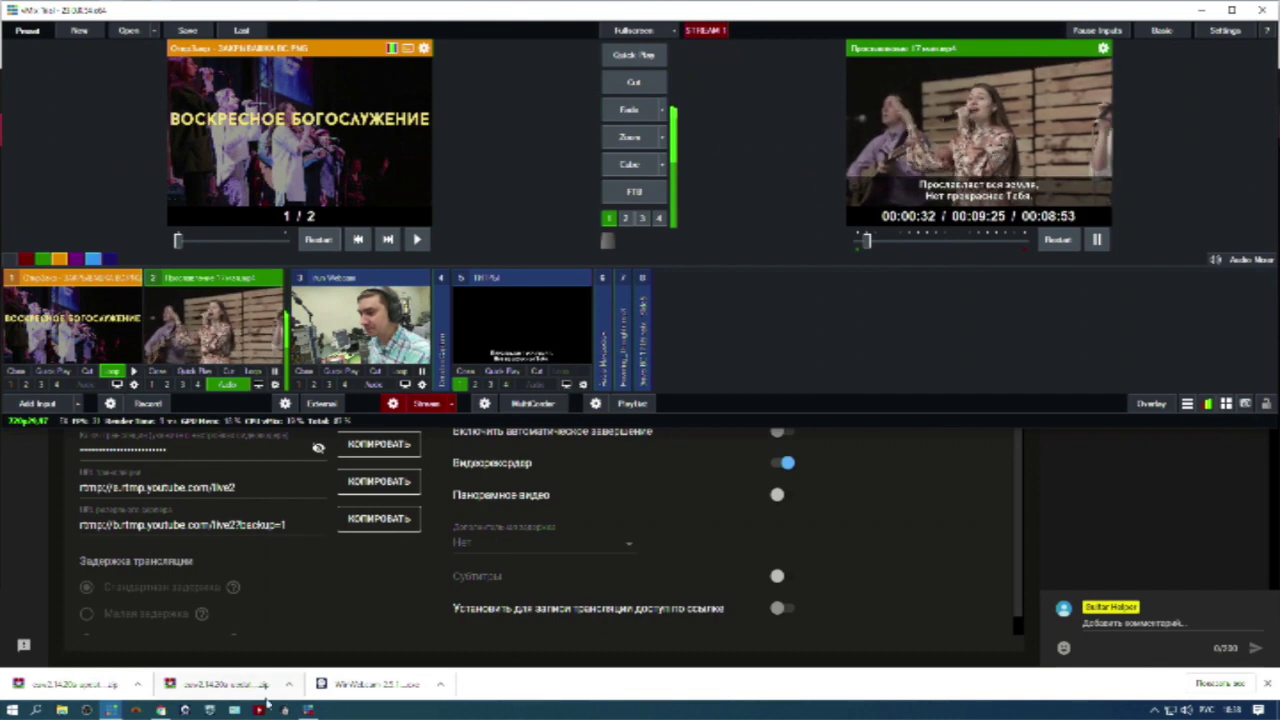
pyautogui.moveTo(111, 710)
pyautogui.click(208, 668)
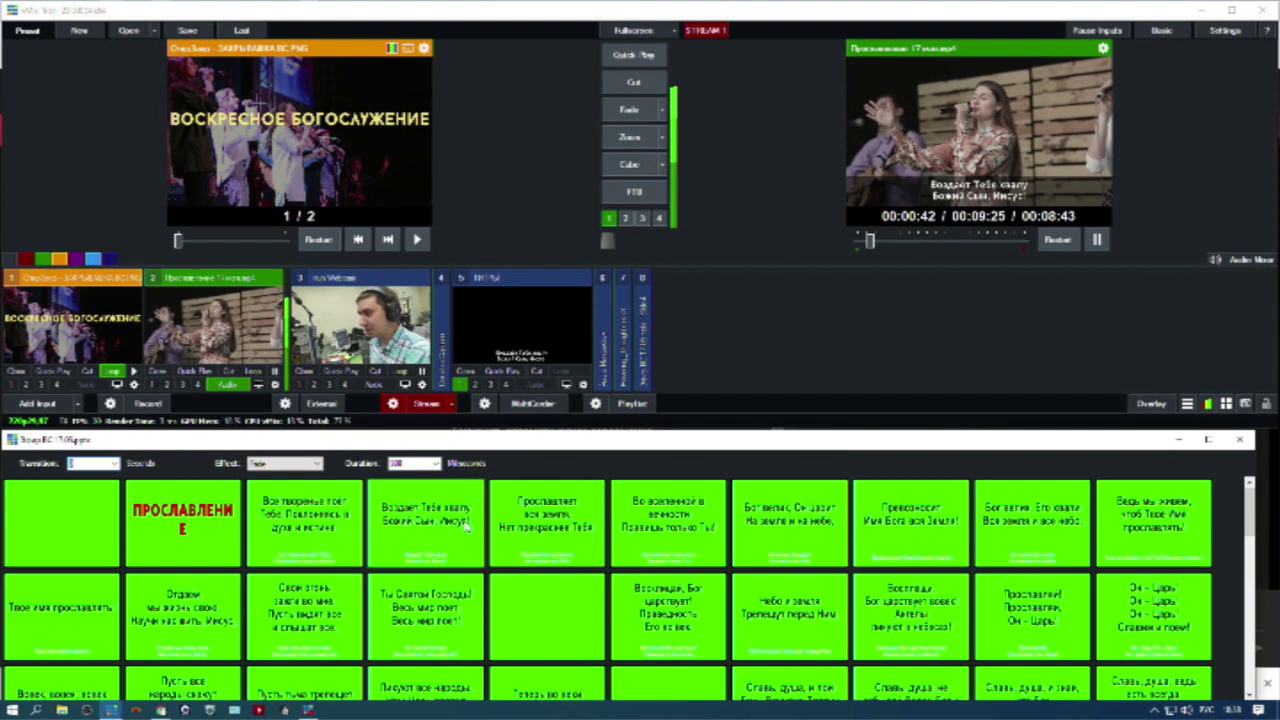
pyautogui.click(562, 527)
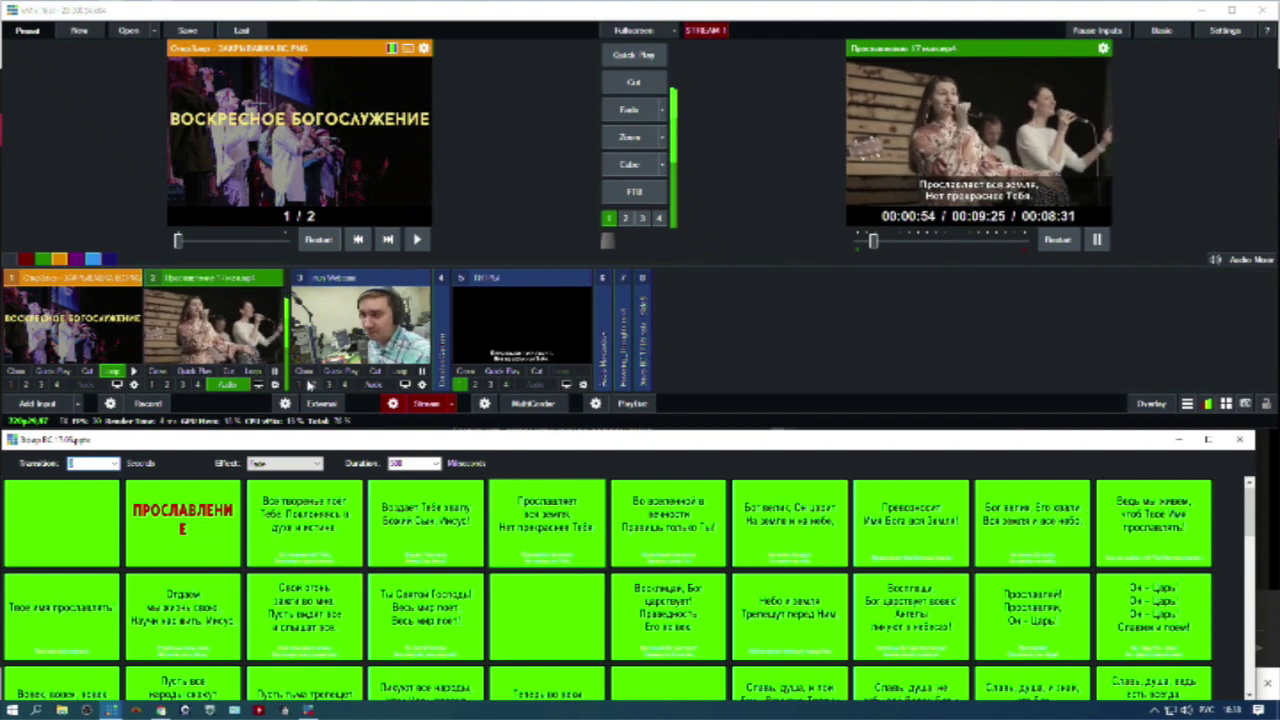
# Put the Iriun Webcam input in preview and send it to program with Quick Play.
pyautogui.click(330, 330)
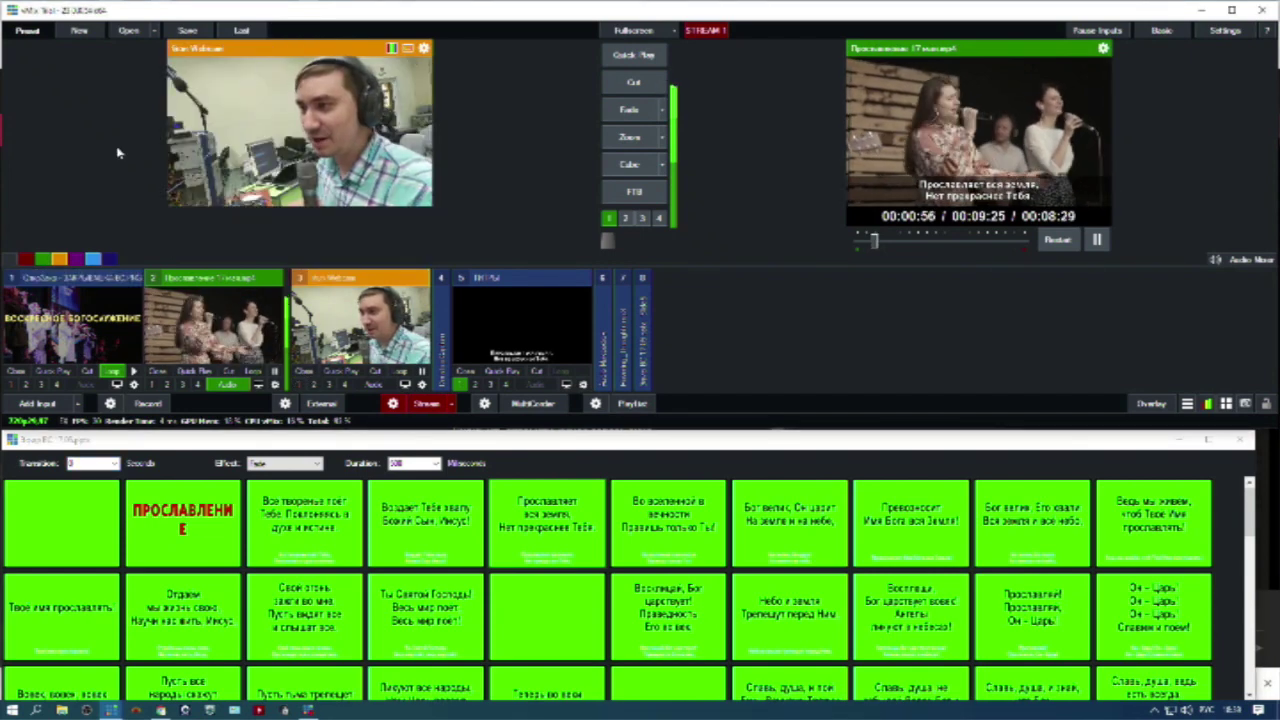
pyautogui.click(652, 56)
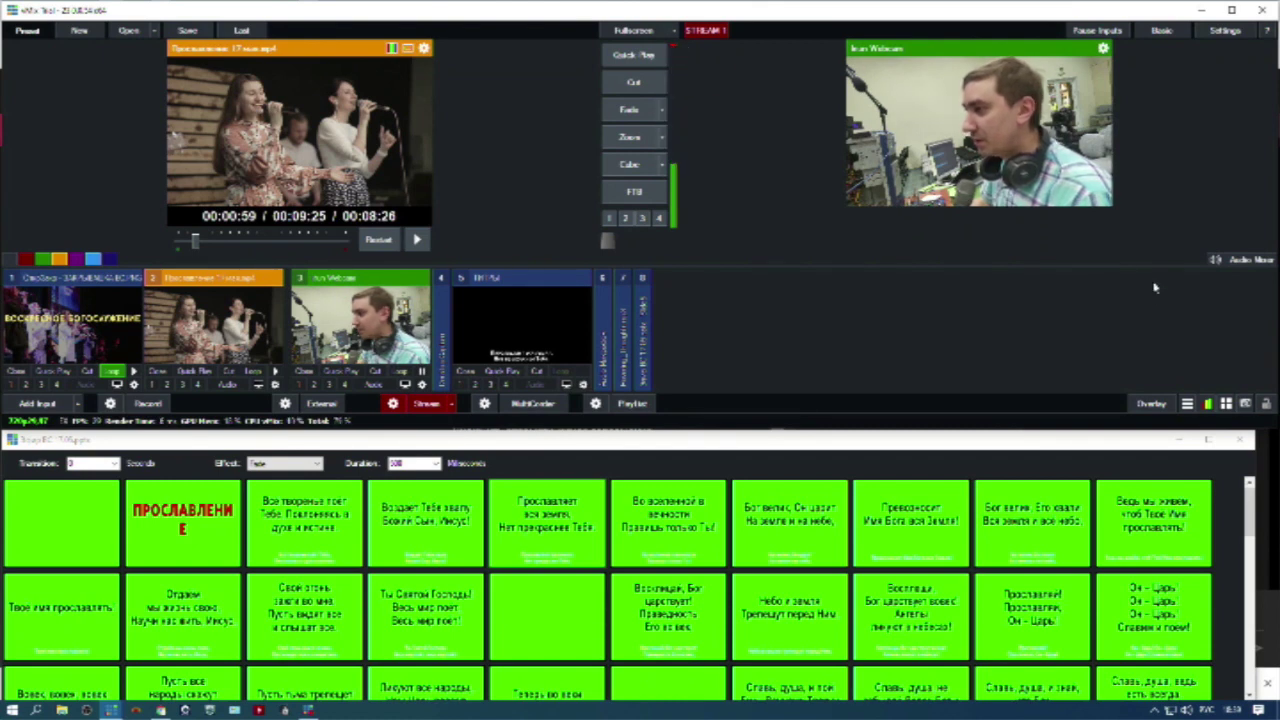
# Show the Audio Mixer to check the microphone and Master levels.
pyautogui.click(1240, 260)
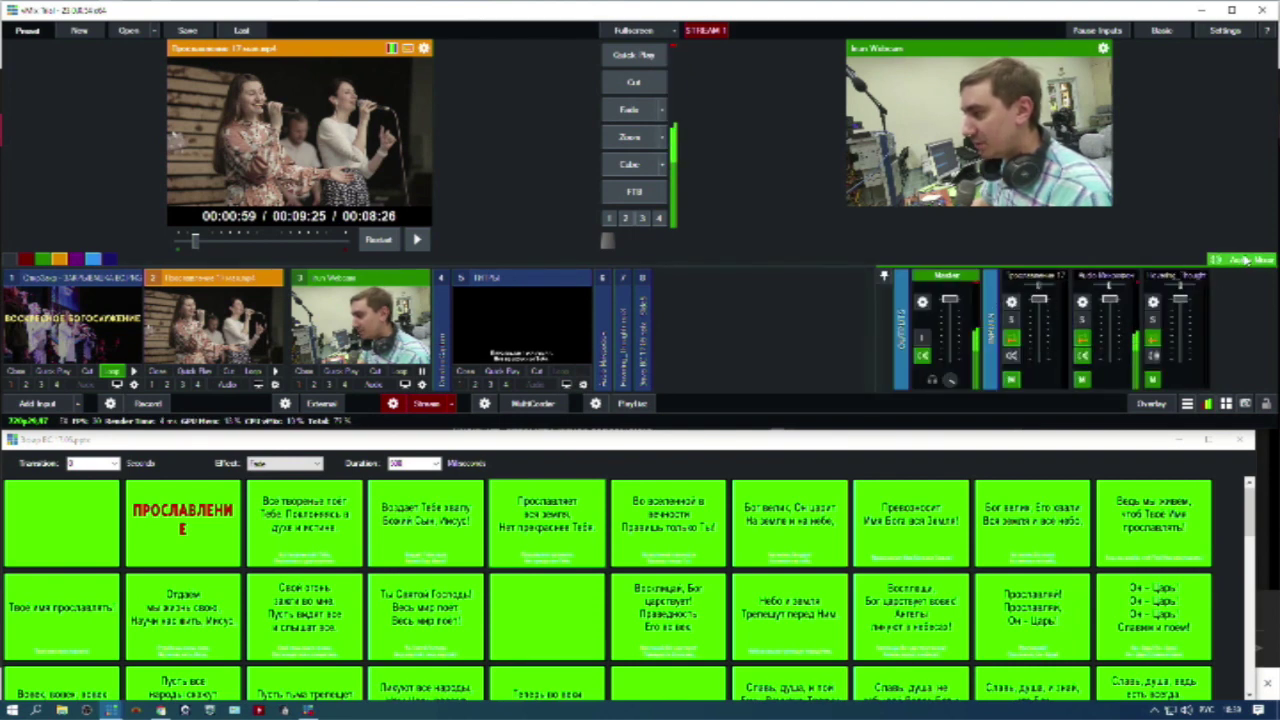
pyautogui.click(1245, 260)
pyautogui.click(1246, 260)
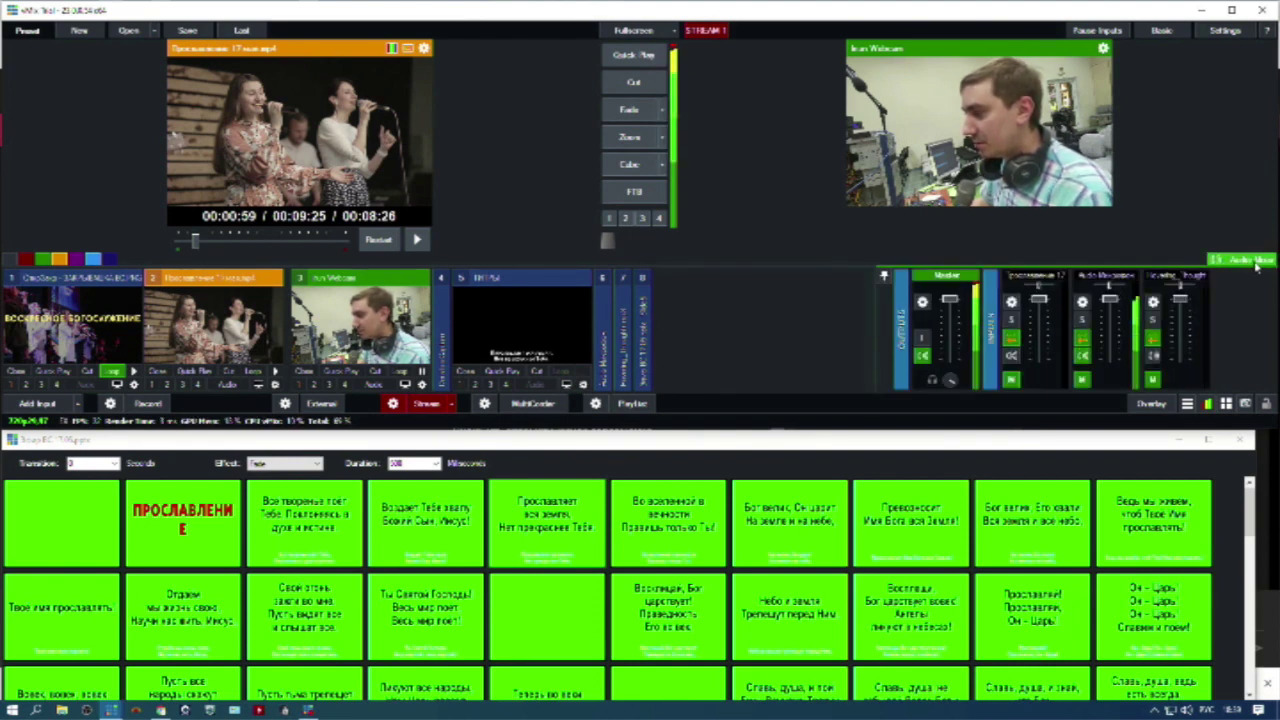